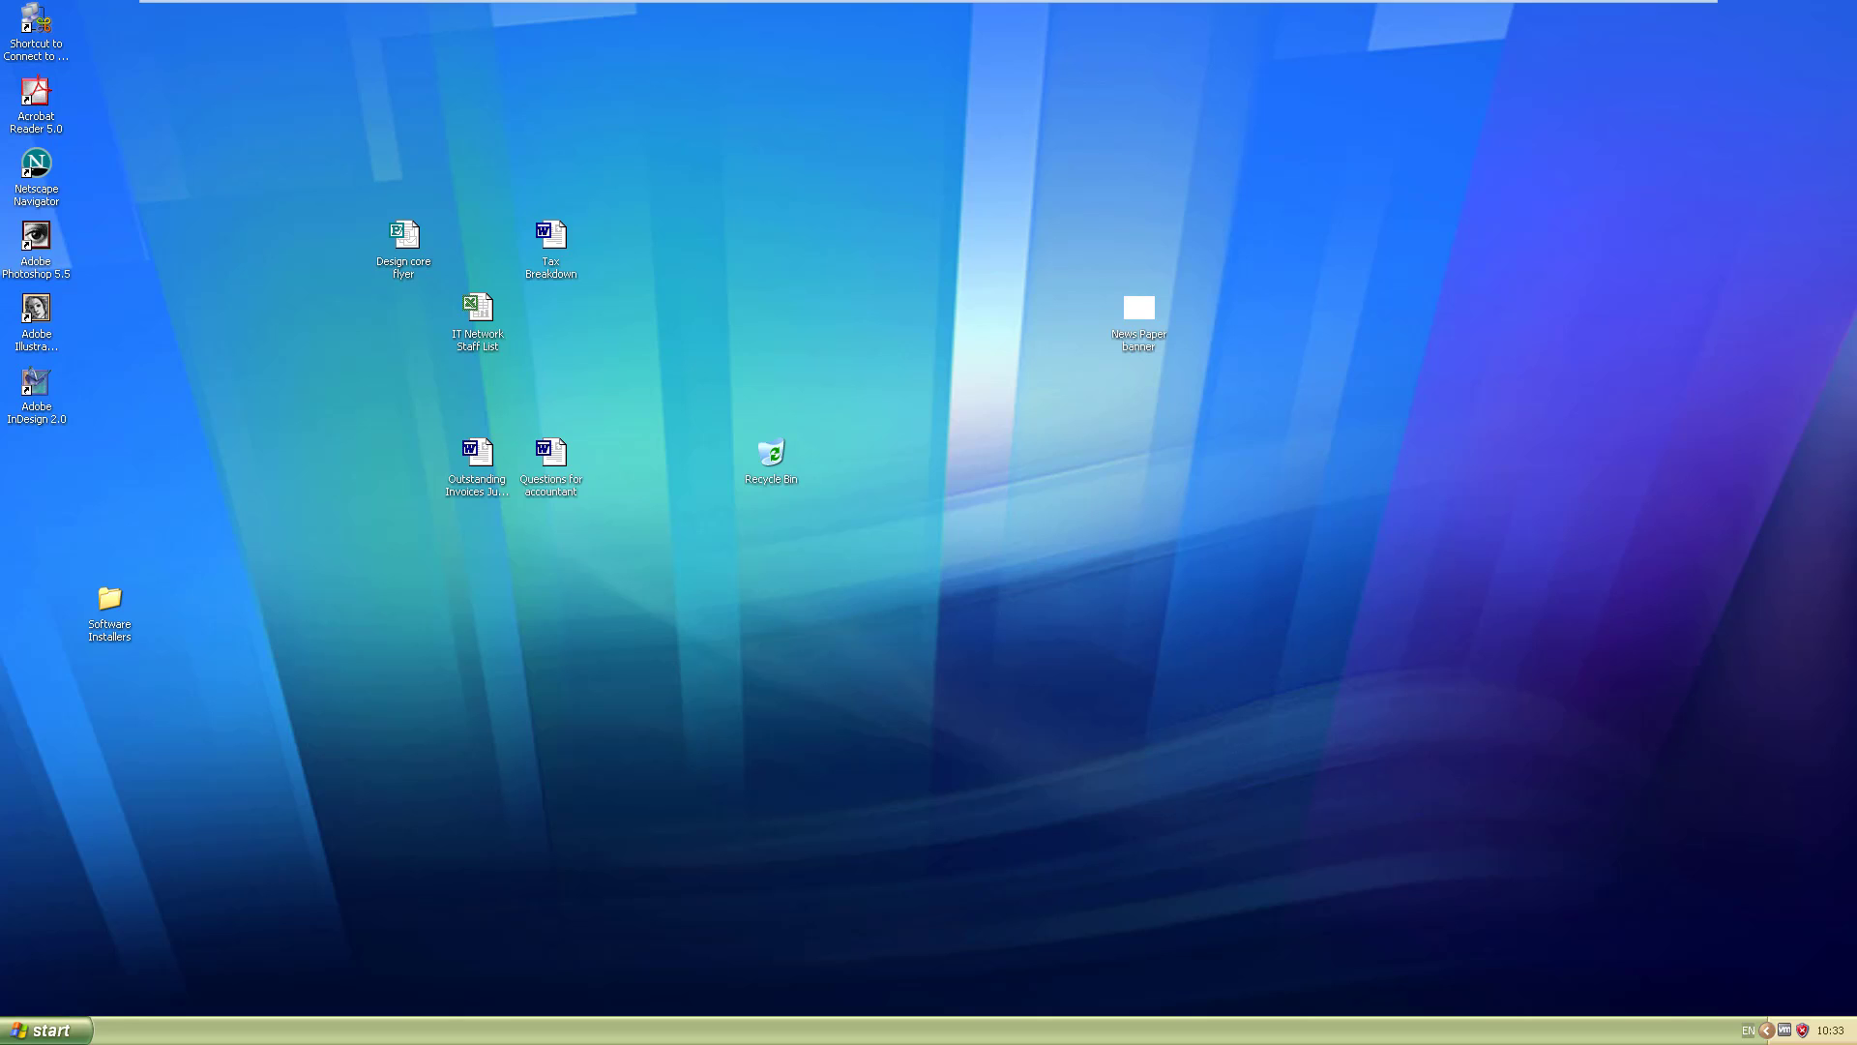
# Open the Software Installers folder from the desktop and move its window aside to make room for another.
pyautogui.doubleClick(121, 611)
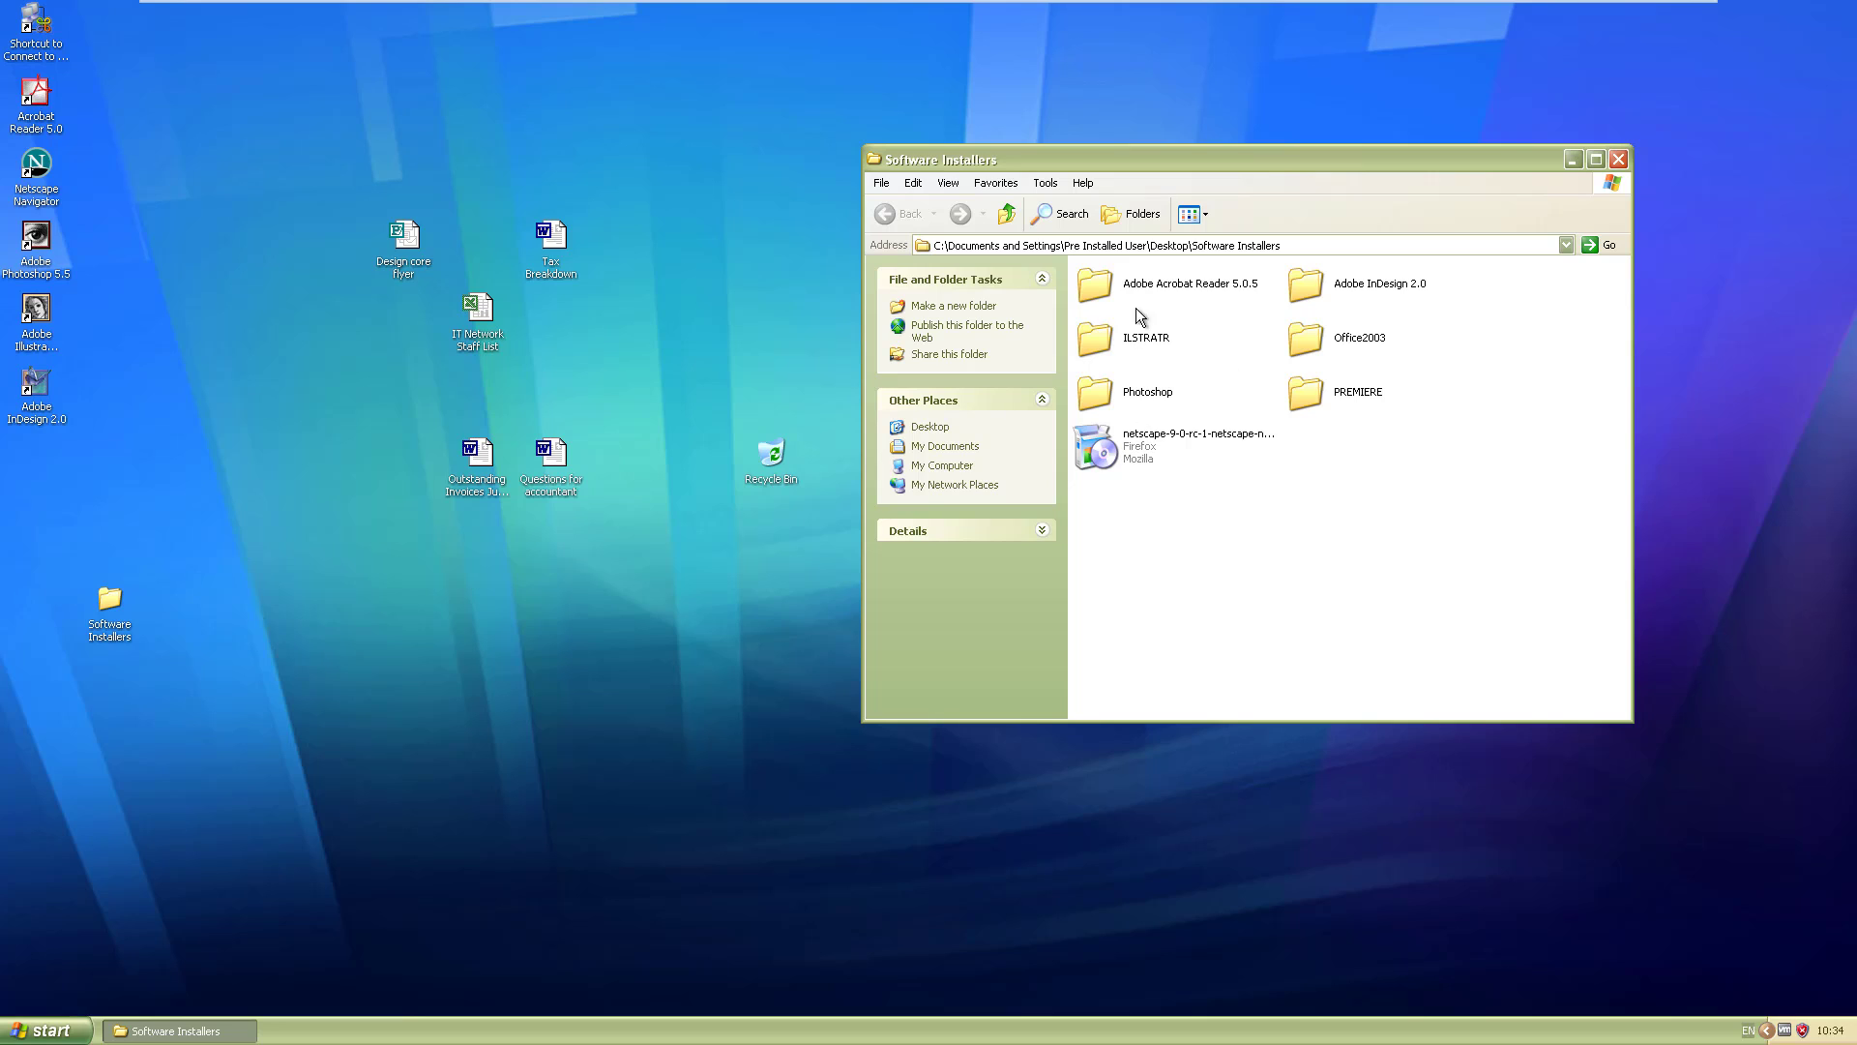
pyautogui.moveTo(1000, 151); pyautogui.dragTo(873, 161)
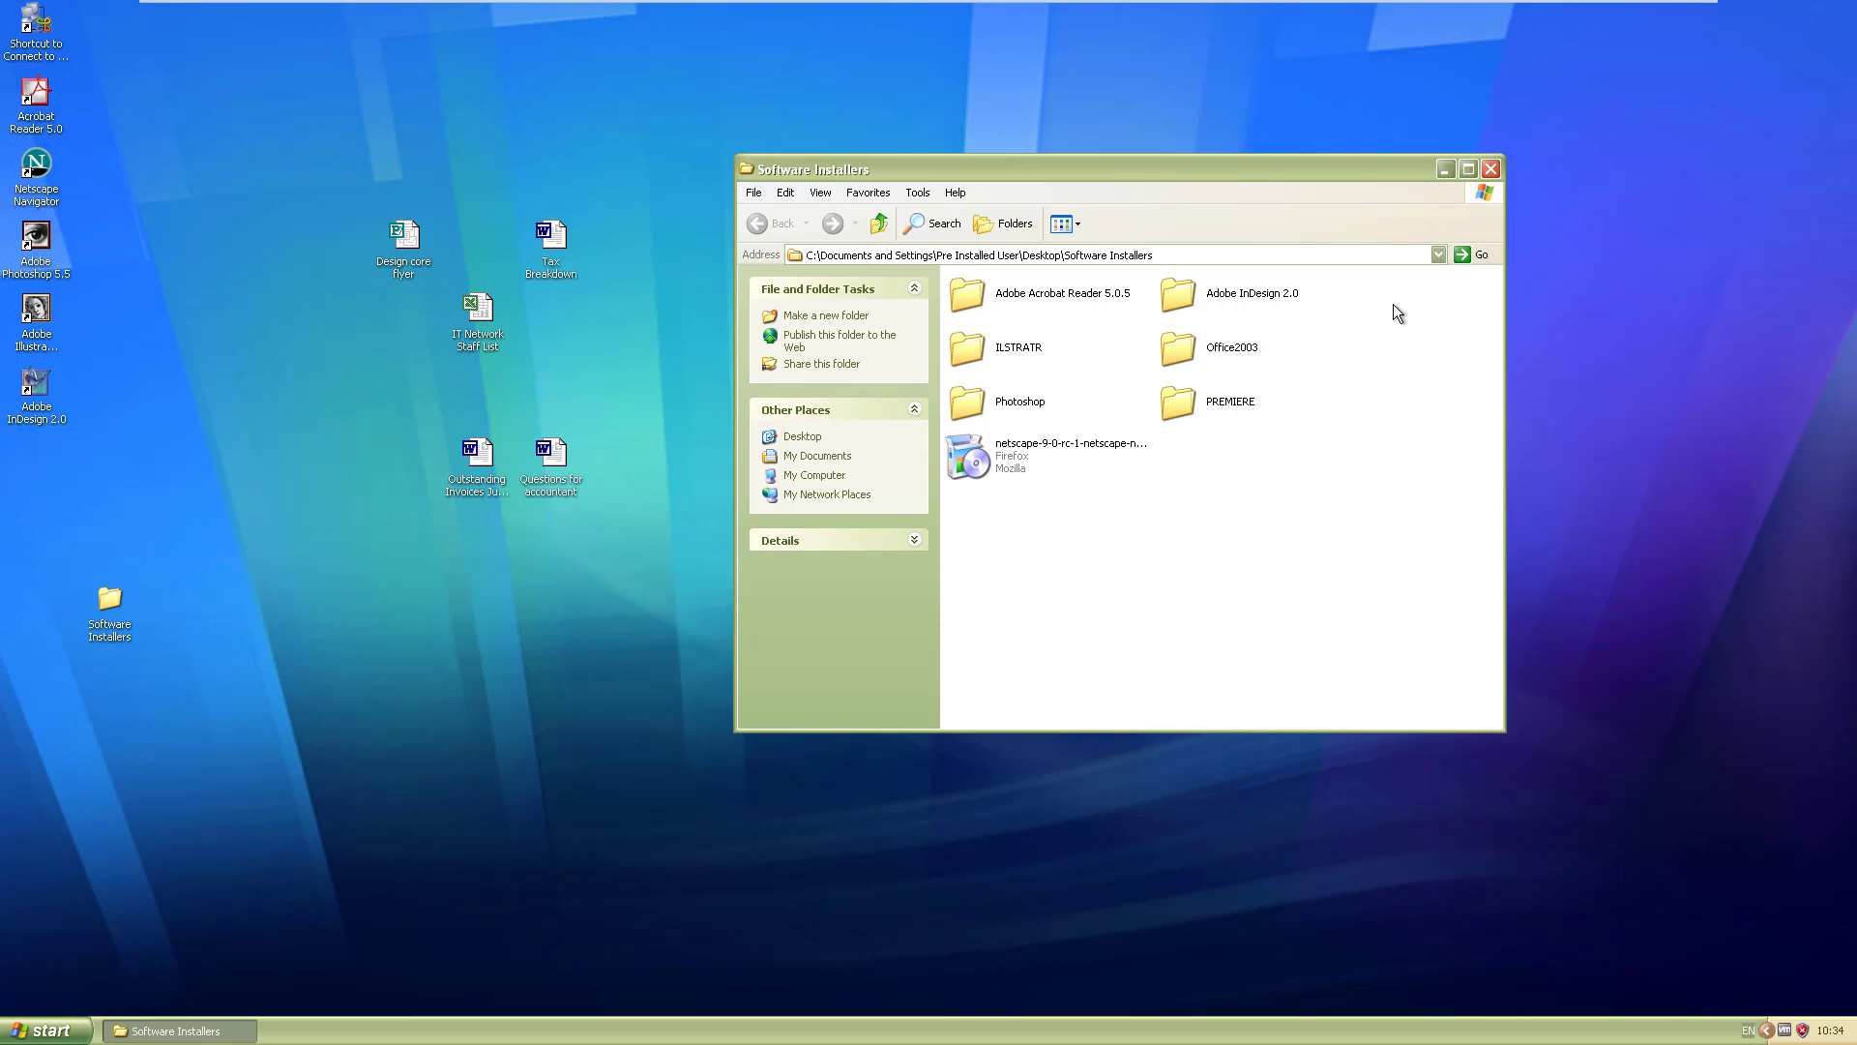
pyautogui.moveTo(1392, 302); pyautogui.dragTo(1275, 547)
pyautogui.moveTo(1122, 174); pyautogui.dragTo(1366, 157)
# Open the network server \\sbs03 and go into its ClientApps share.
pyautogui.press('super')
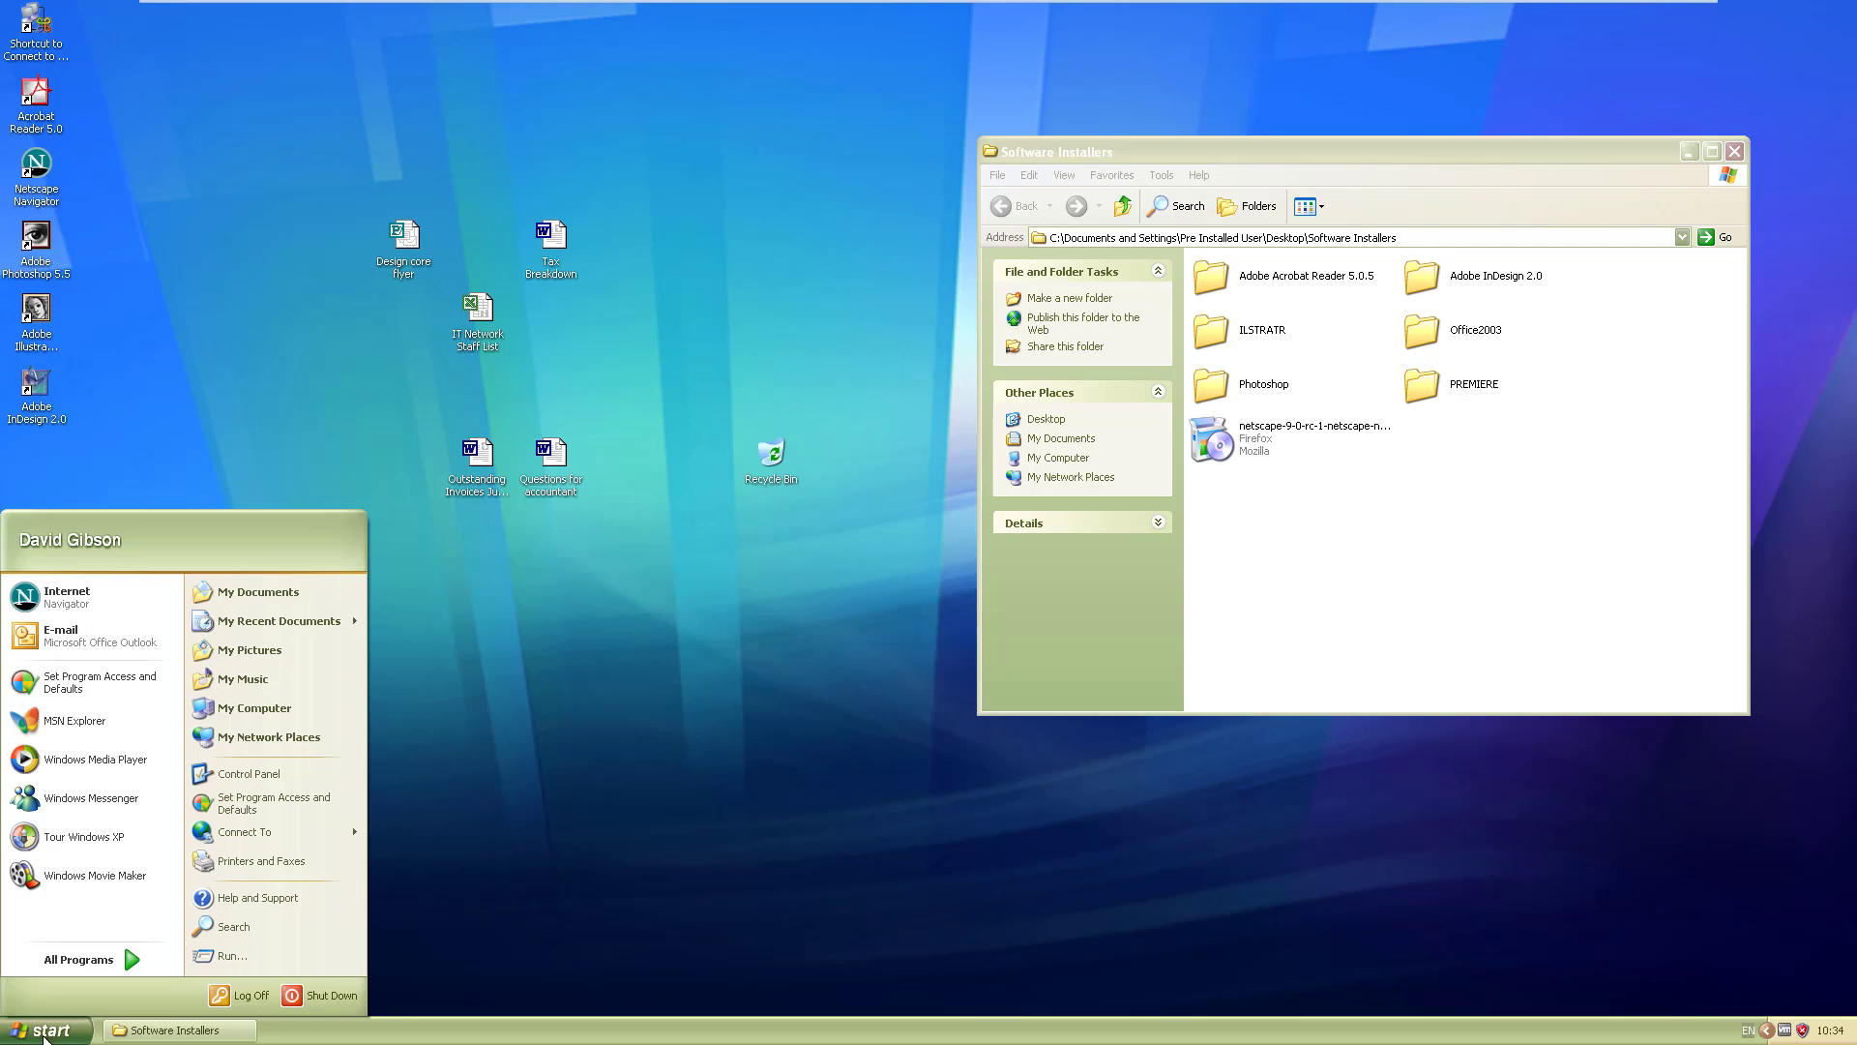
pyautogui.click(213, 957)
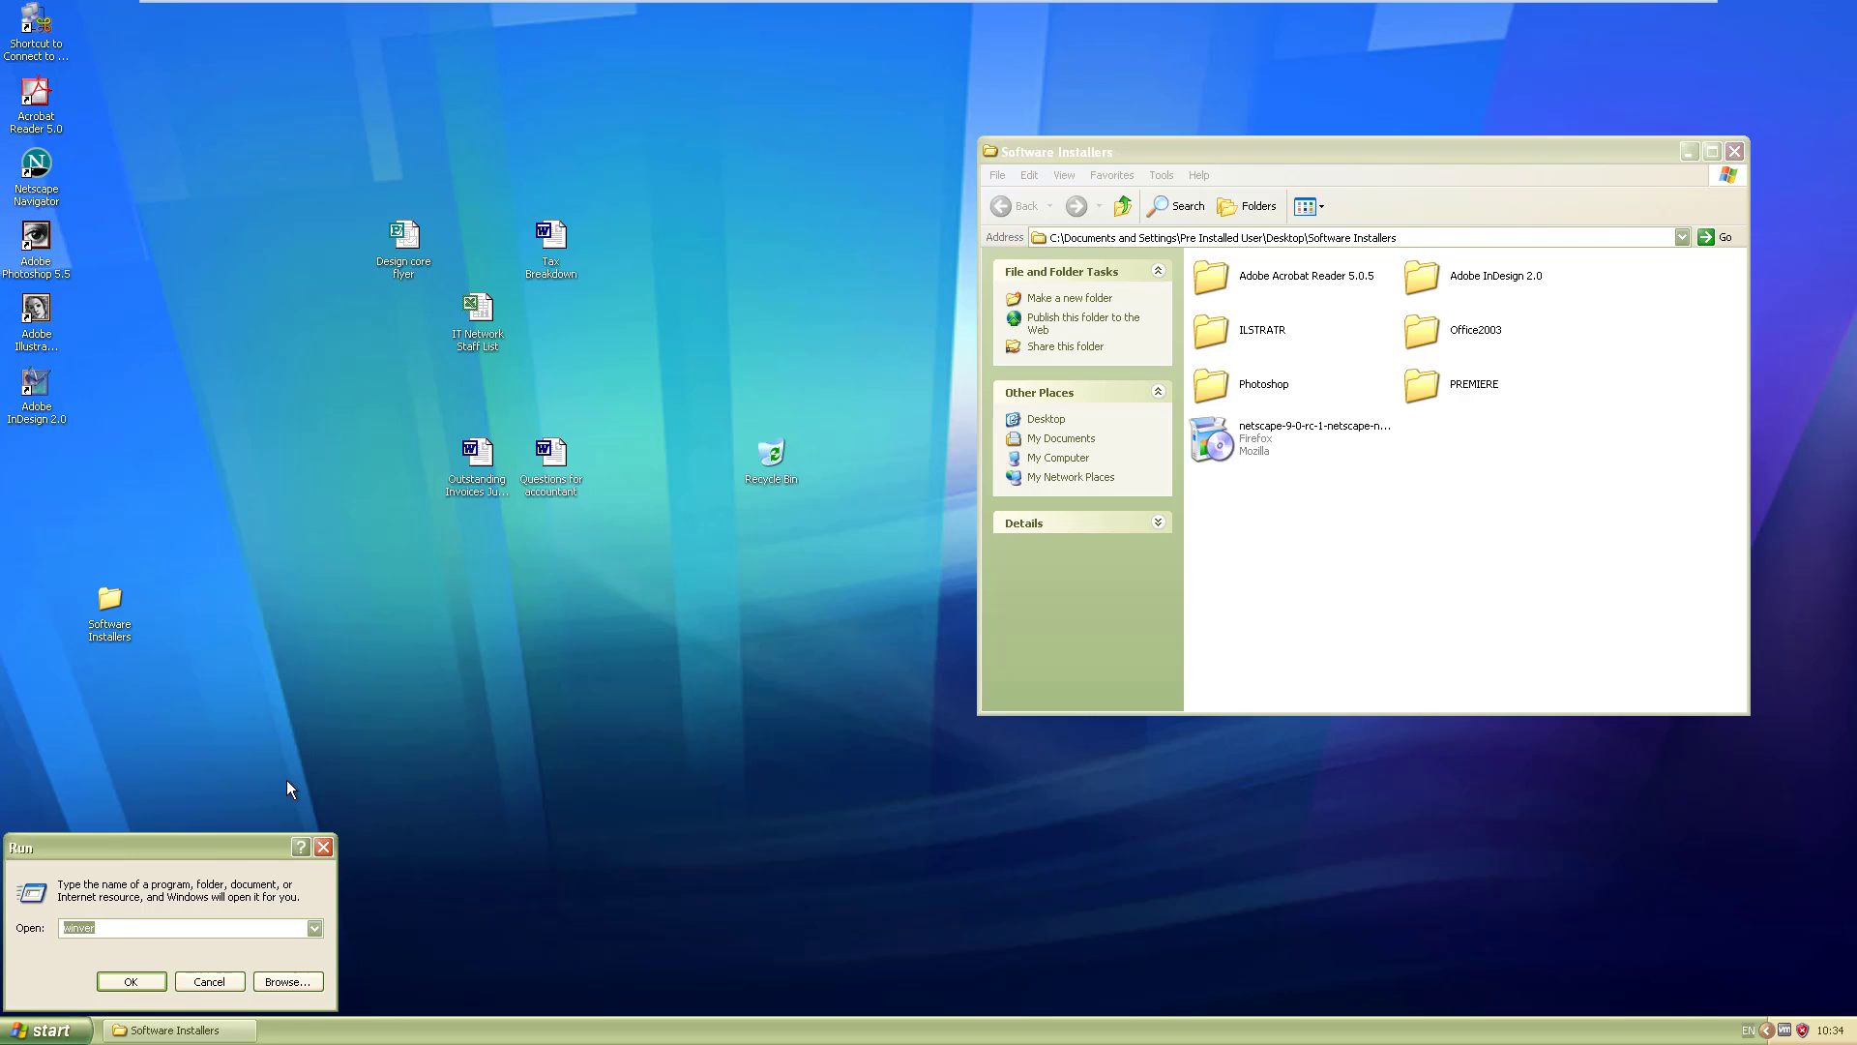
pyautogui.write('\\\\sbs03')
pyautogui.press('Return')
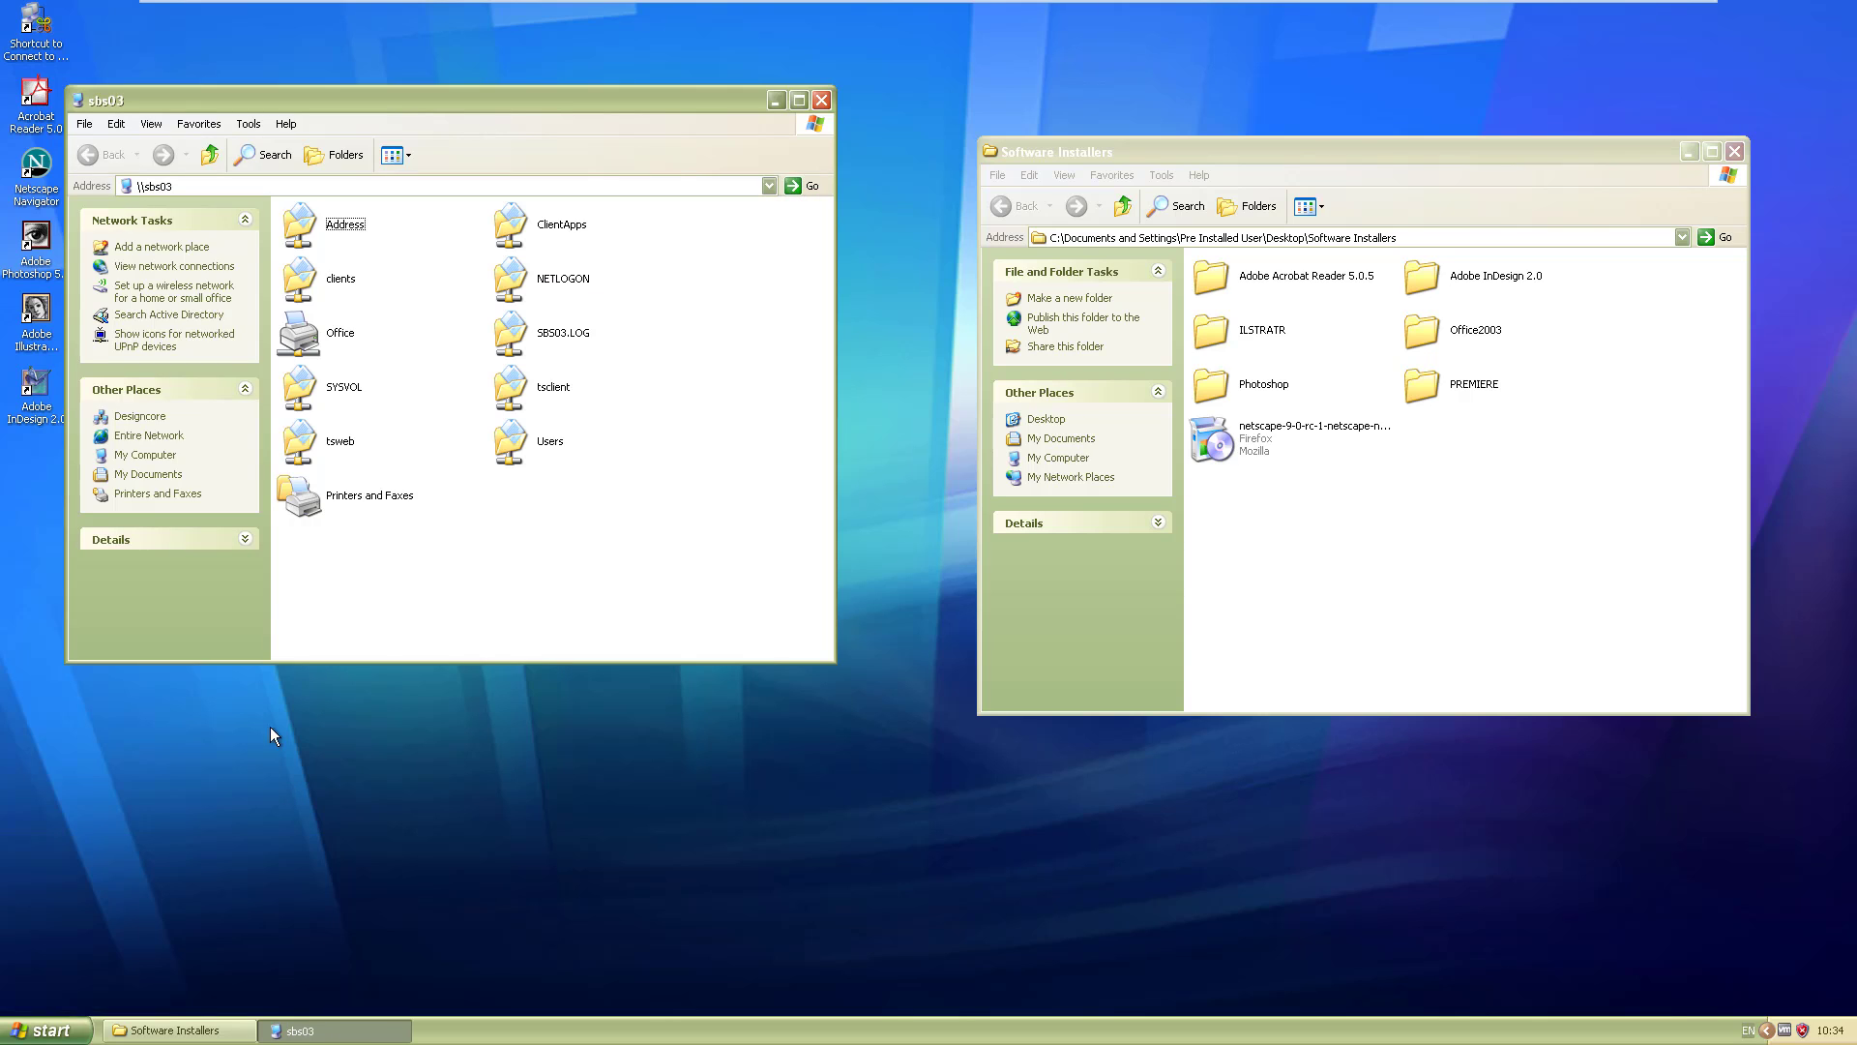
pyautogui.doubleClick(509, 234)
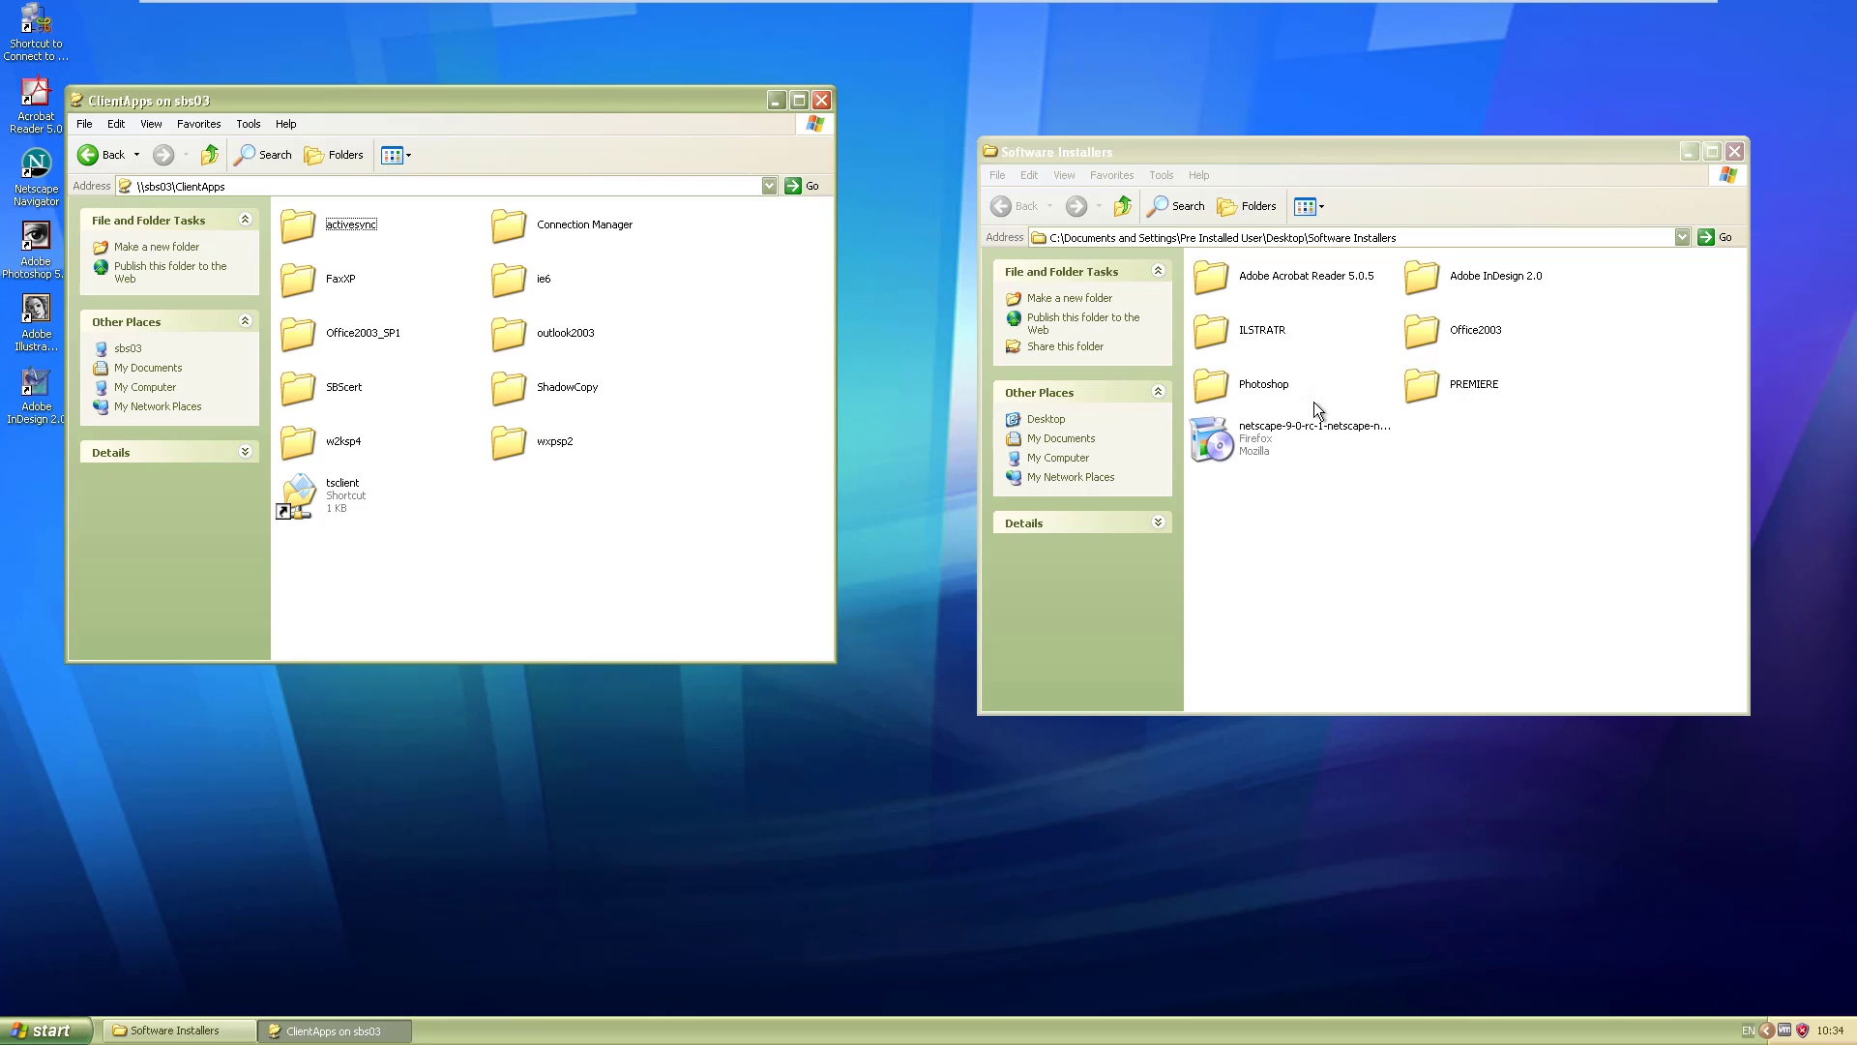
# Try to move the ILSTRATR, Office2003, Photoshop and PREMIERE folders out of Software Installers.
pyautogui.moveTo(1554, 328); pyautogui.dragTo(1232, 386)
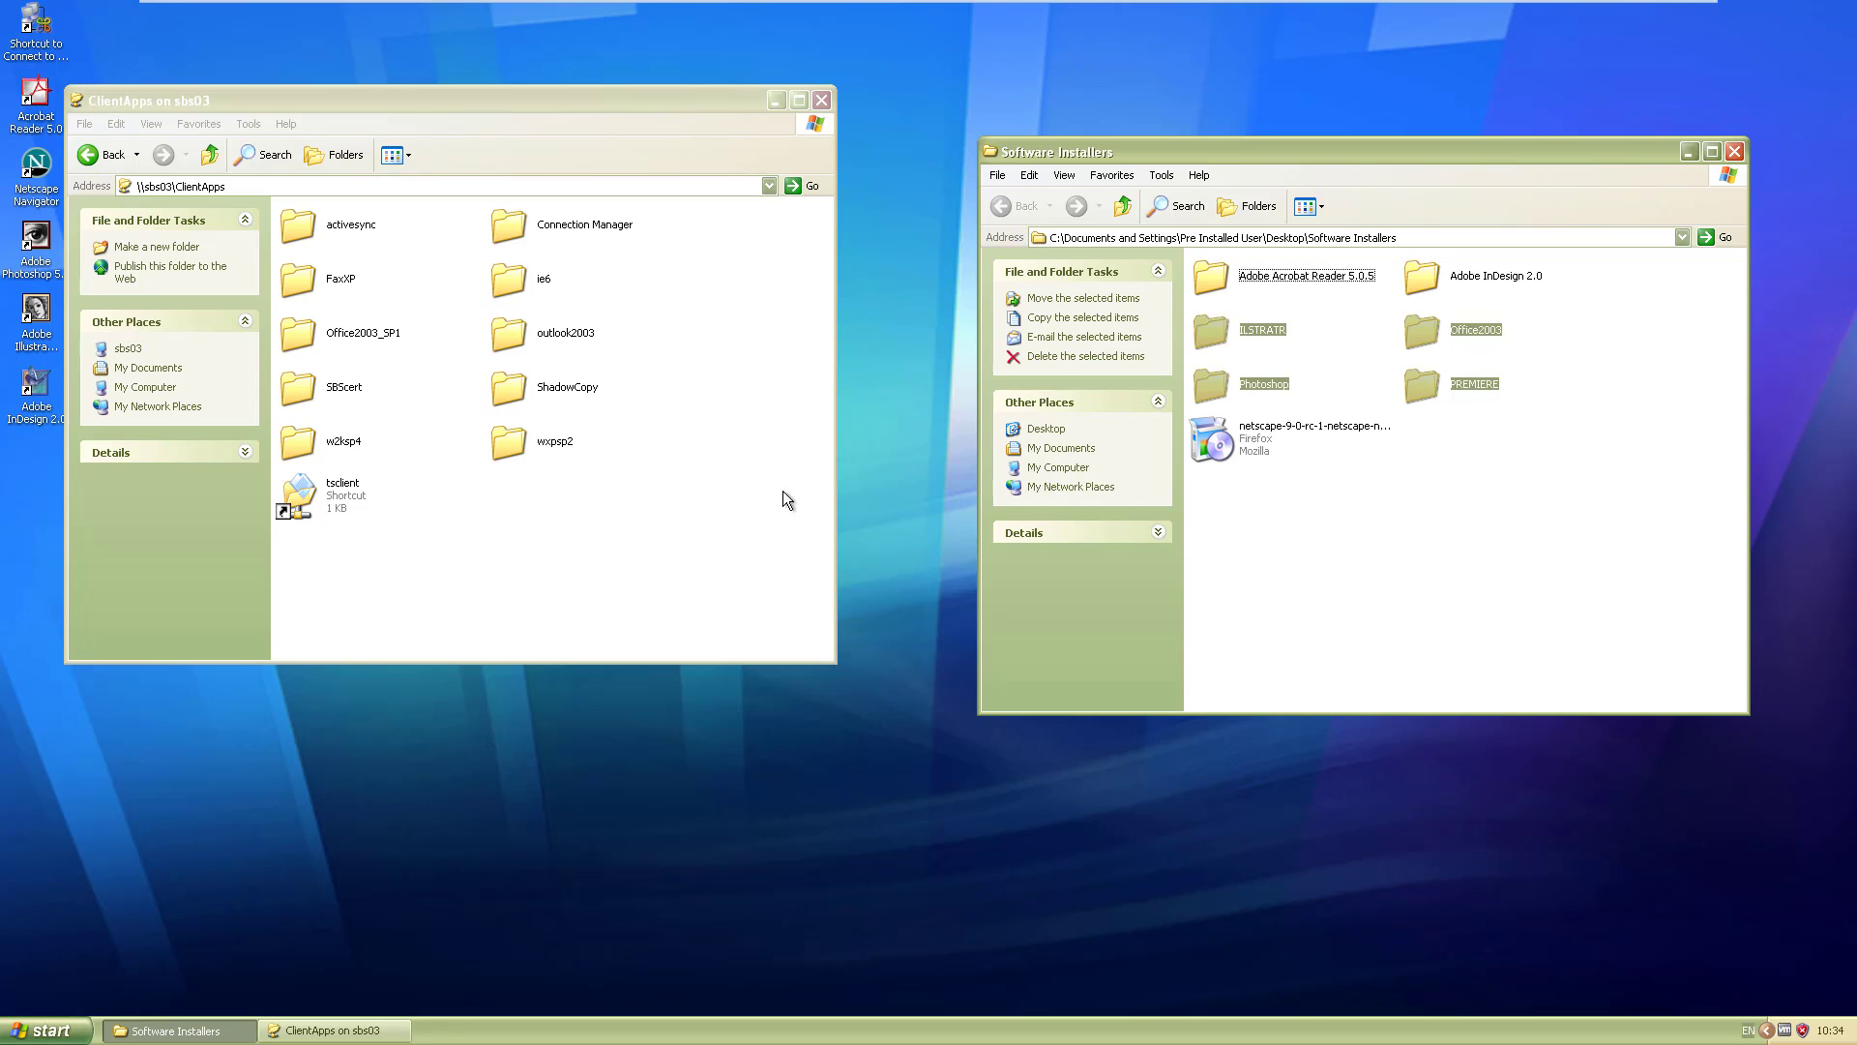
pyautogui.hotkey('ctrl', 'x')
pyautogui.hotkey('ctrl', 'v')
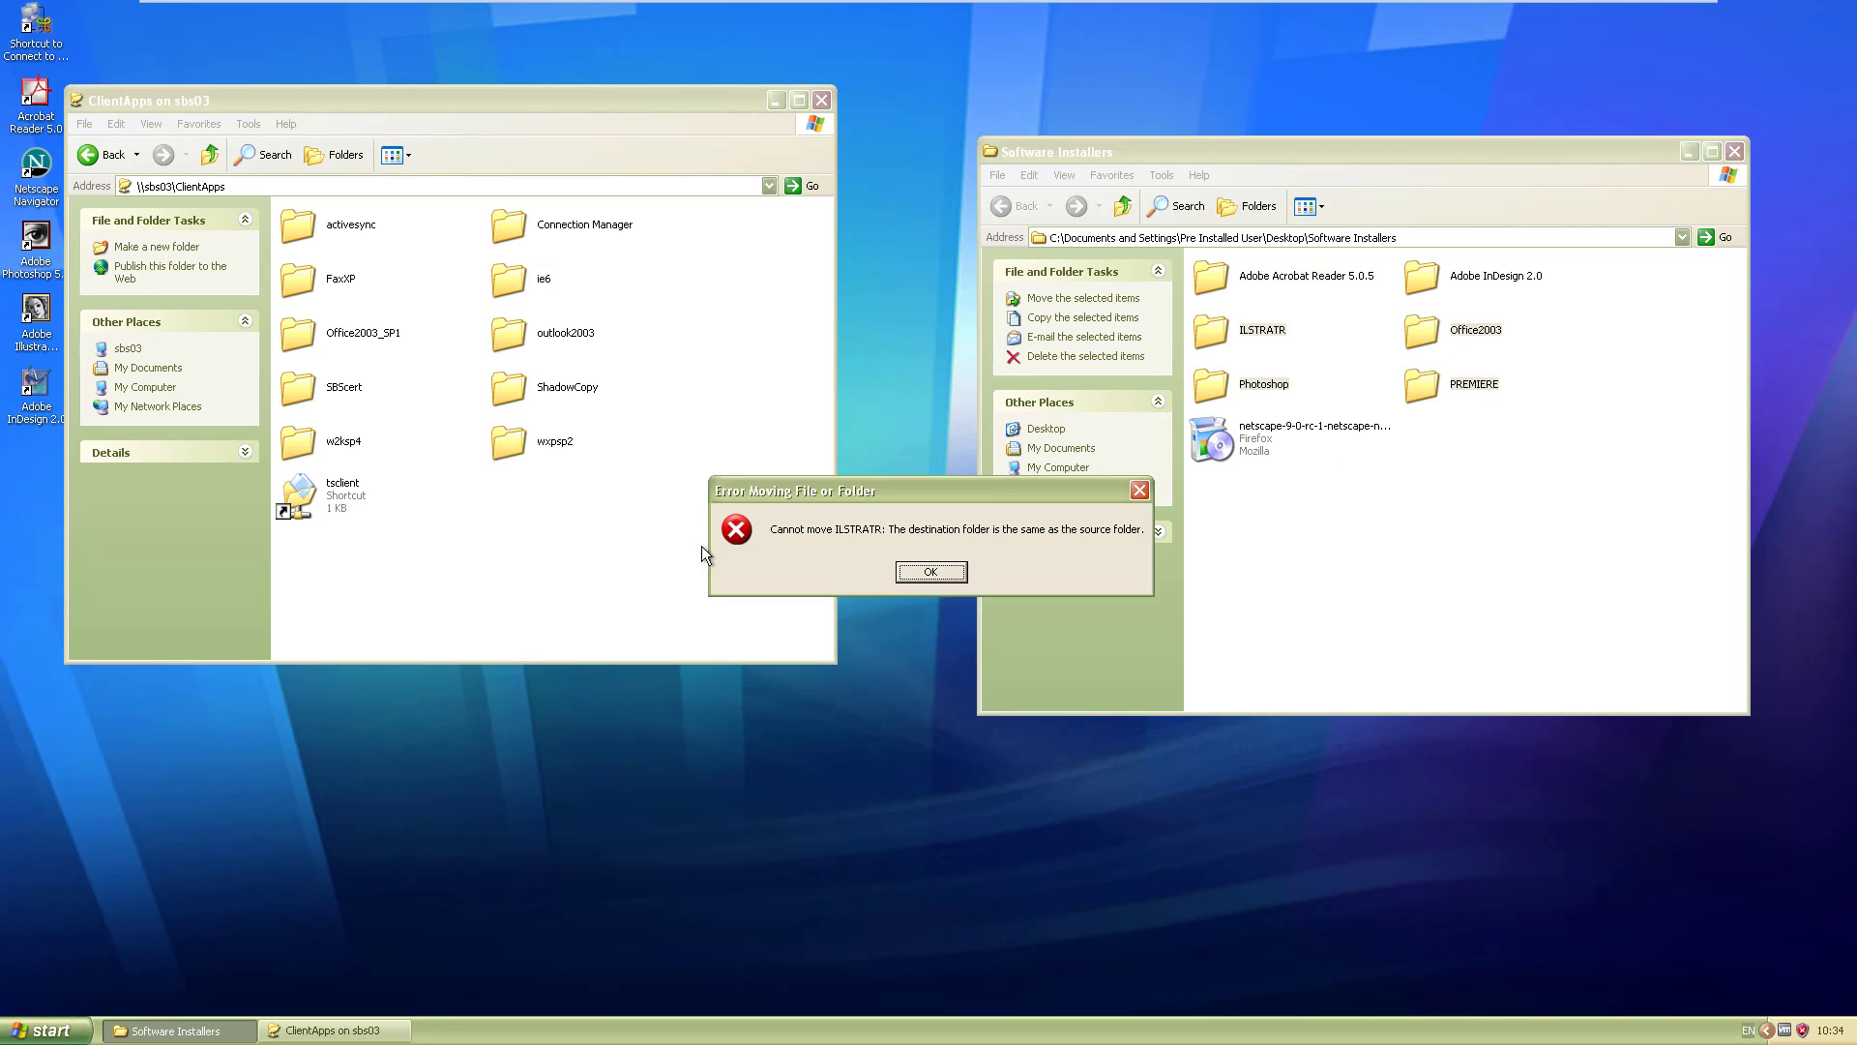
pyautogui.click(930, 572)
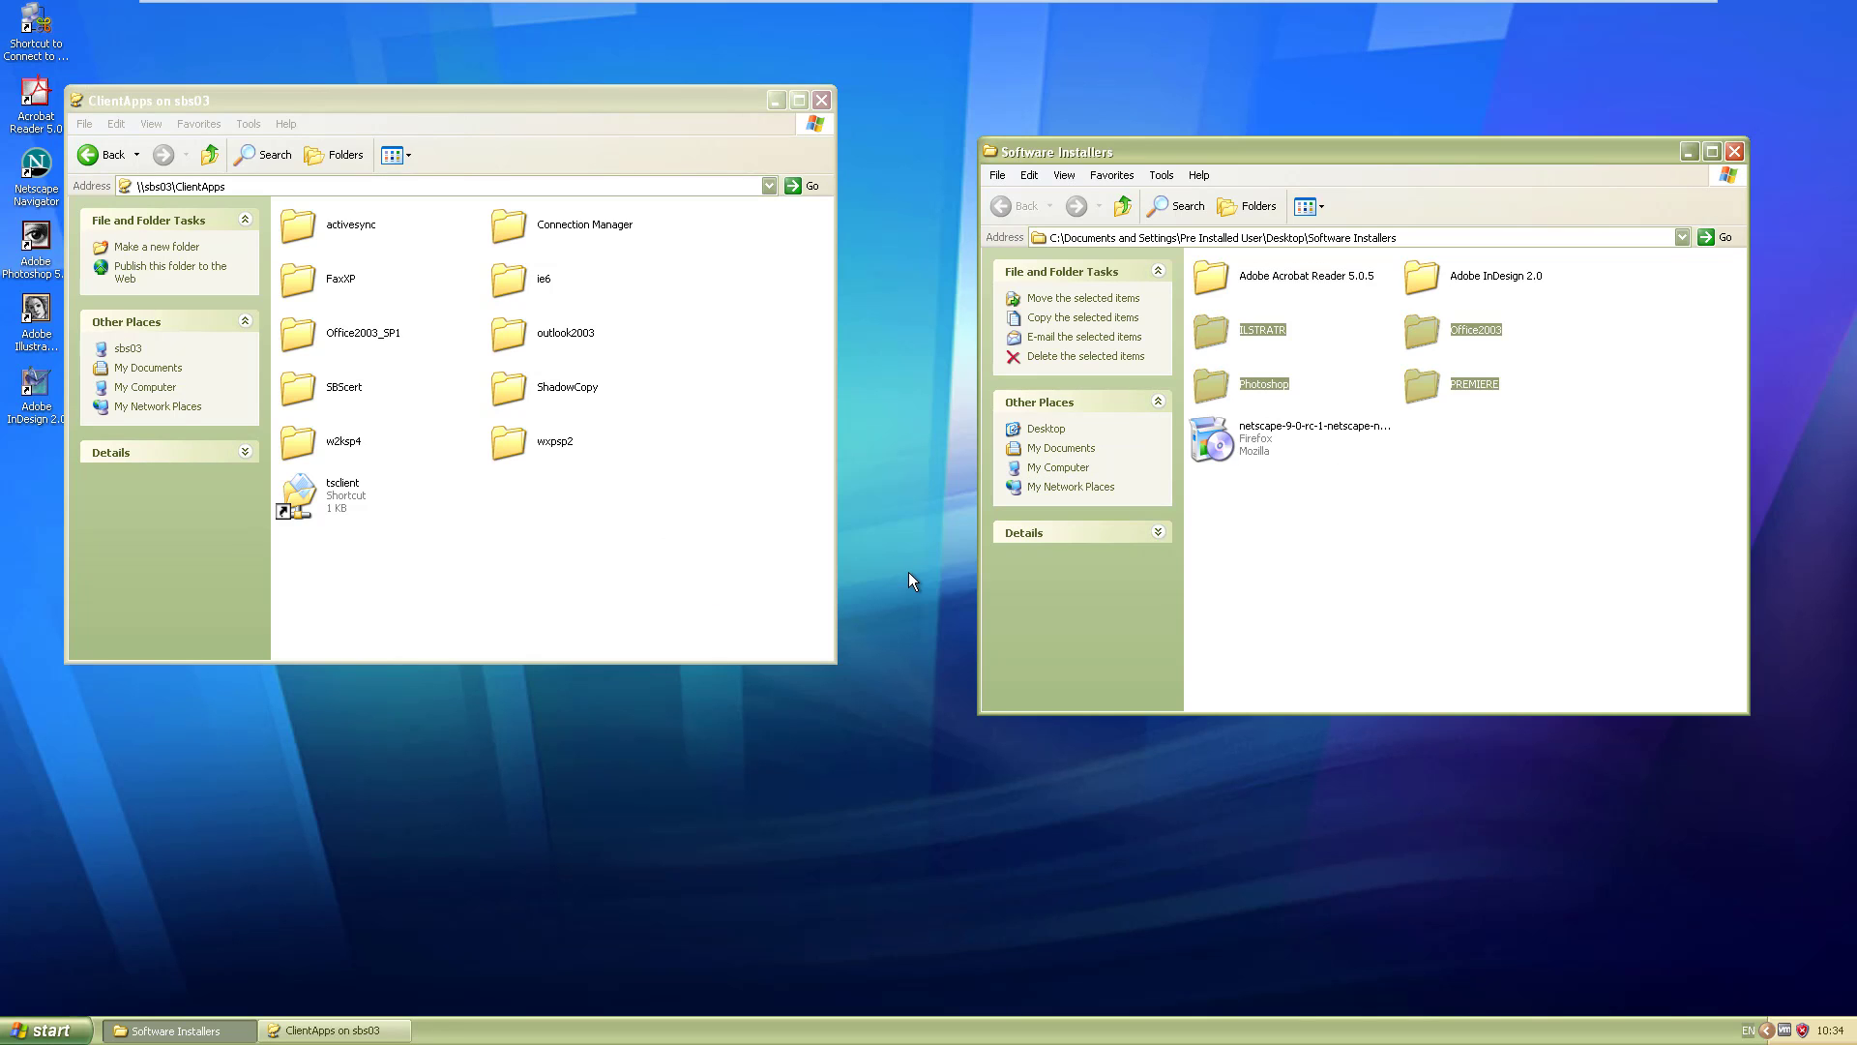
# Move the ILSTRATR, Office2003, Photoshop and PREMIERE folders from Software Installers into the ClientApps share.
pyautogui.click(1348, 578)
pyautogui.moveTo(1561, 314); pyautogui.dragTo(1251, 380)
pyautogui.hotkey('ctrl', 'x')
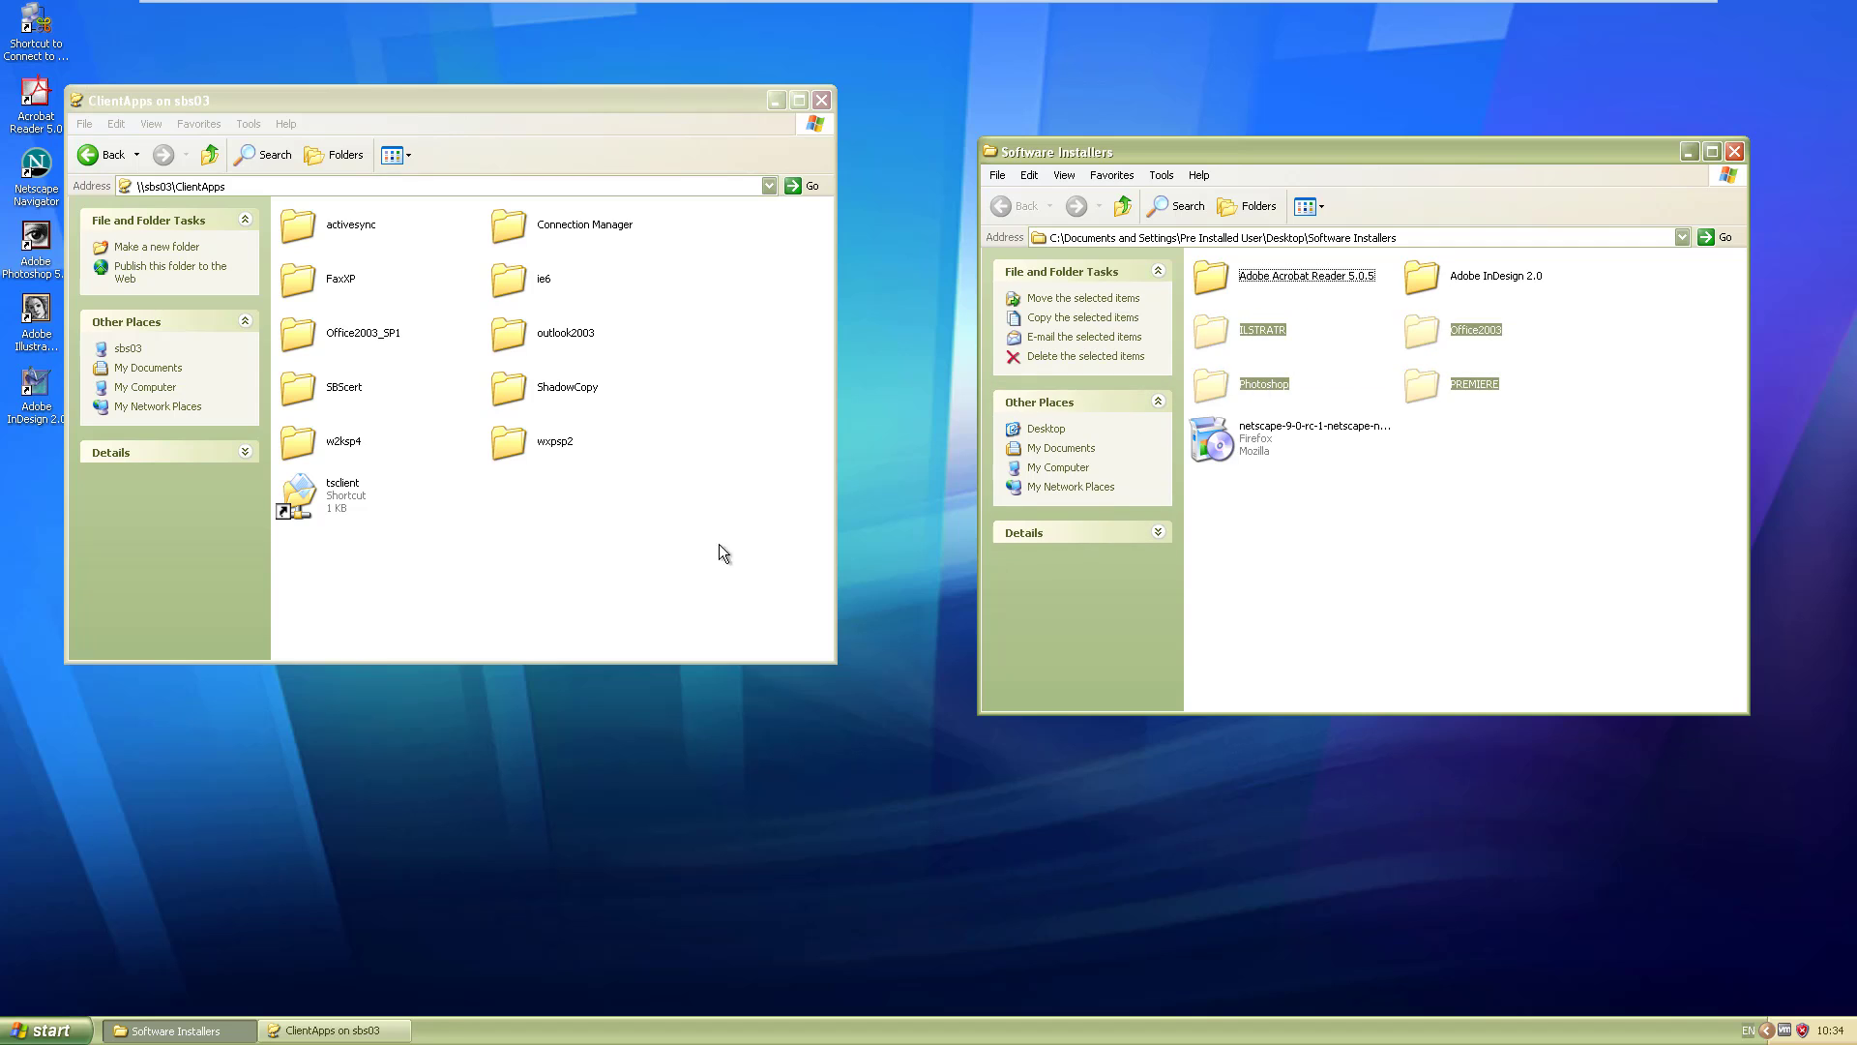
pyautogui.rightClick(538, 543)
pyautogui.click(592, 652)
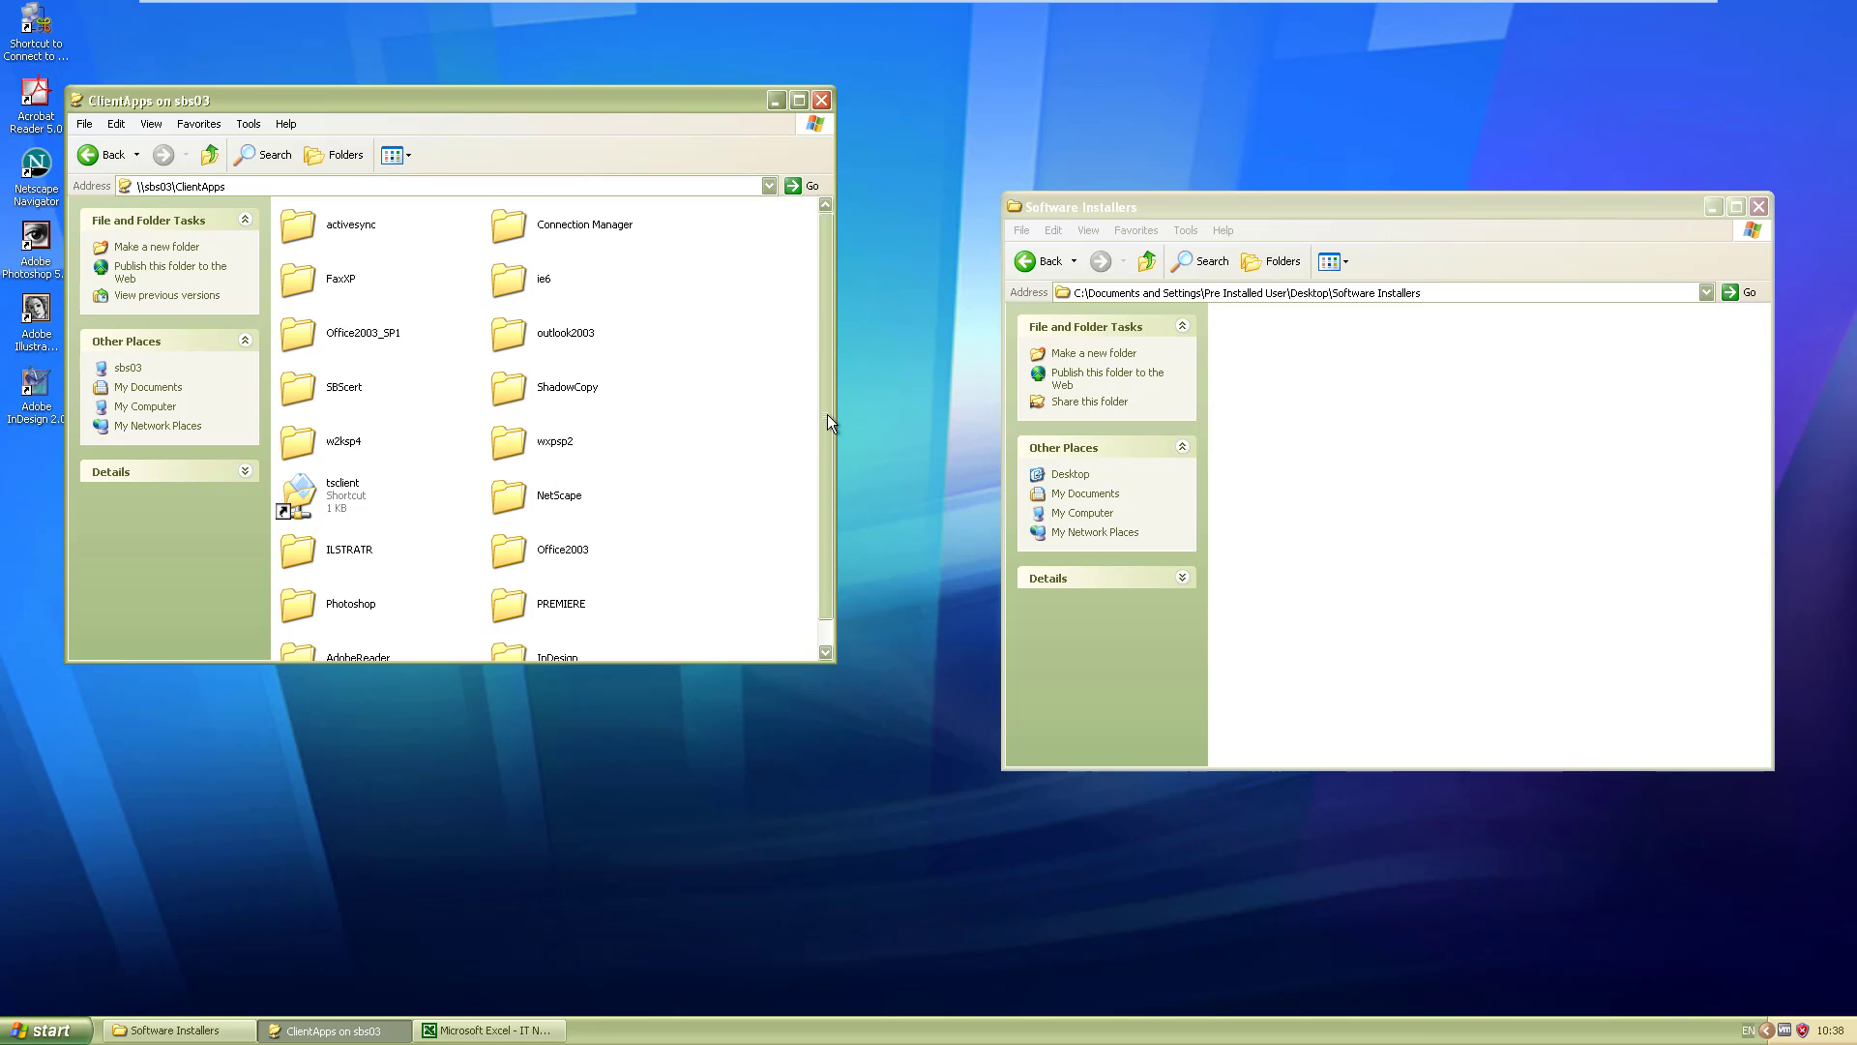
# Enlarge the ClientApps window to fit all its folders, and start a Remote Desktop session (mstsc) to sbs03.
pyautogui.moveTo(828, 414); pyautogui.dragTo(817, 488)
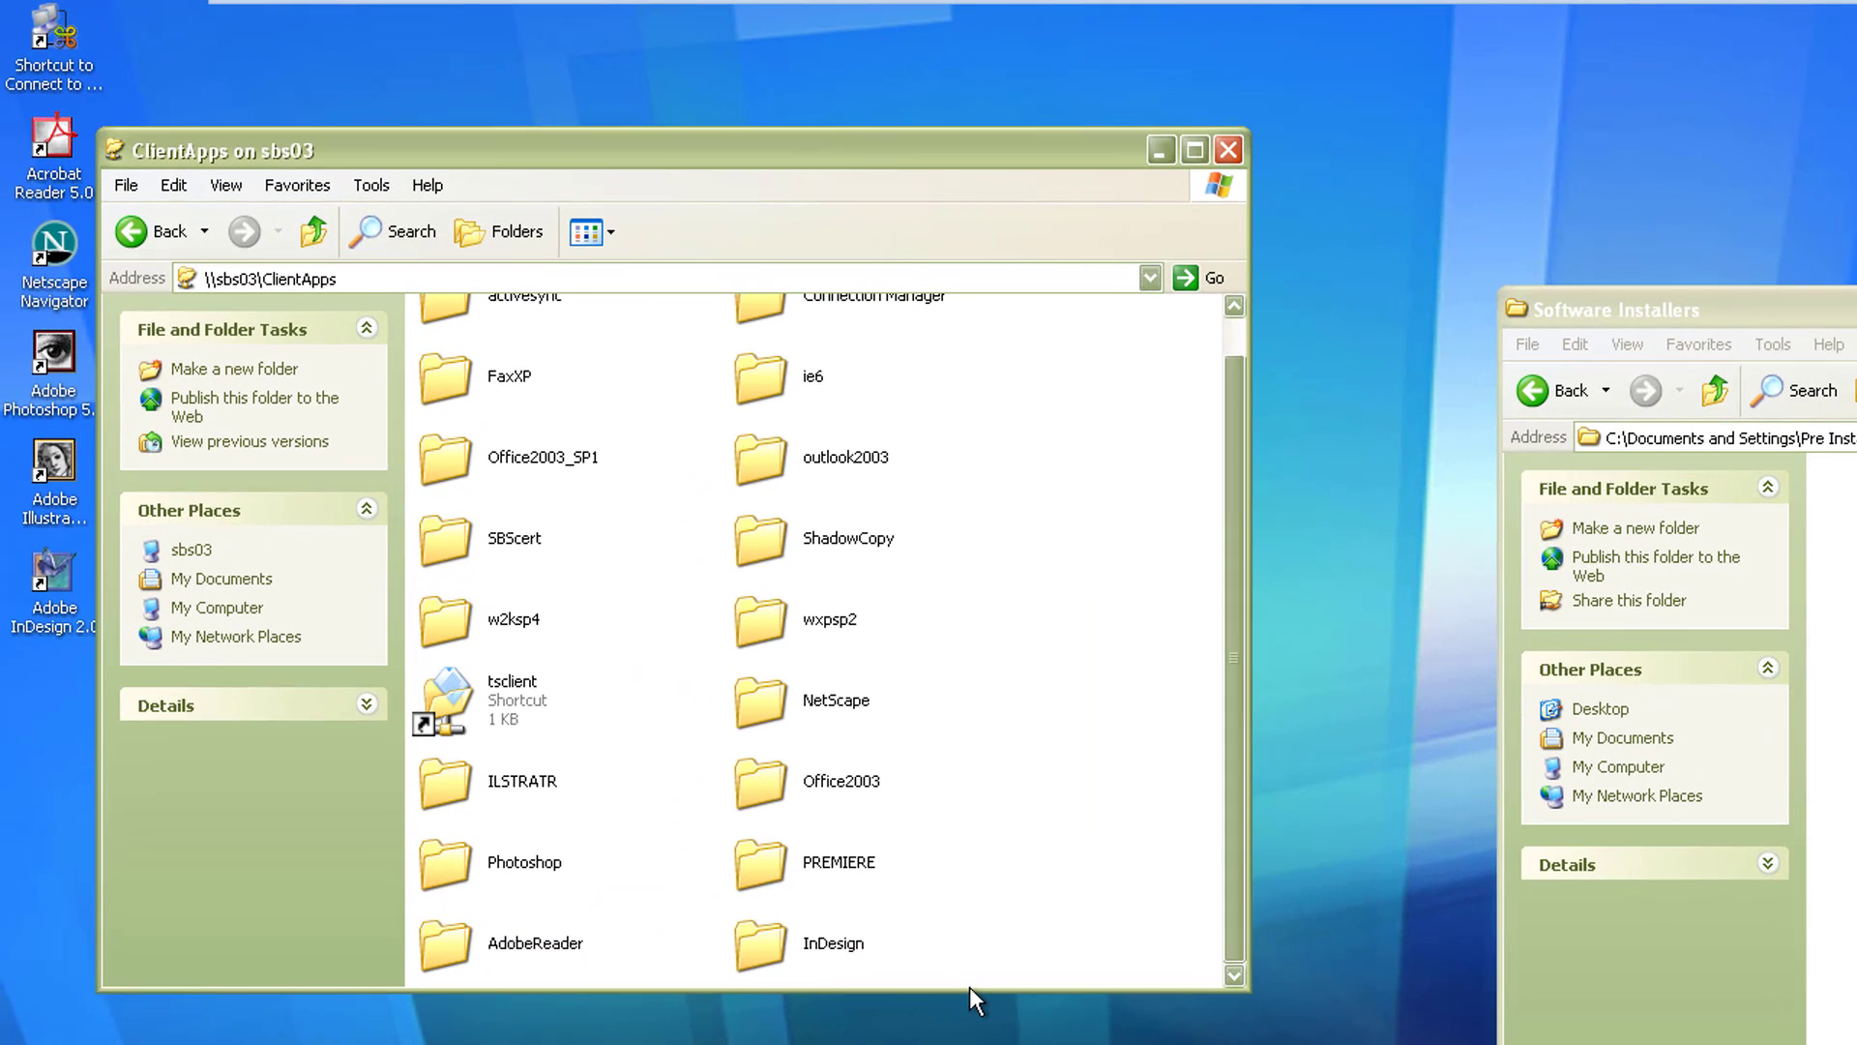
pyautogui.moveTo(969, 986); pyautogui.dragTo(970, 1043)
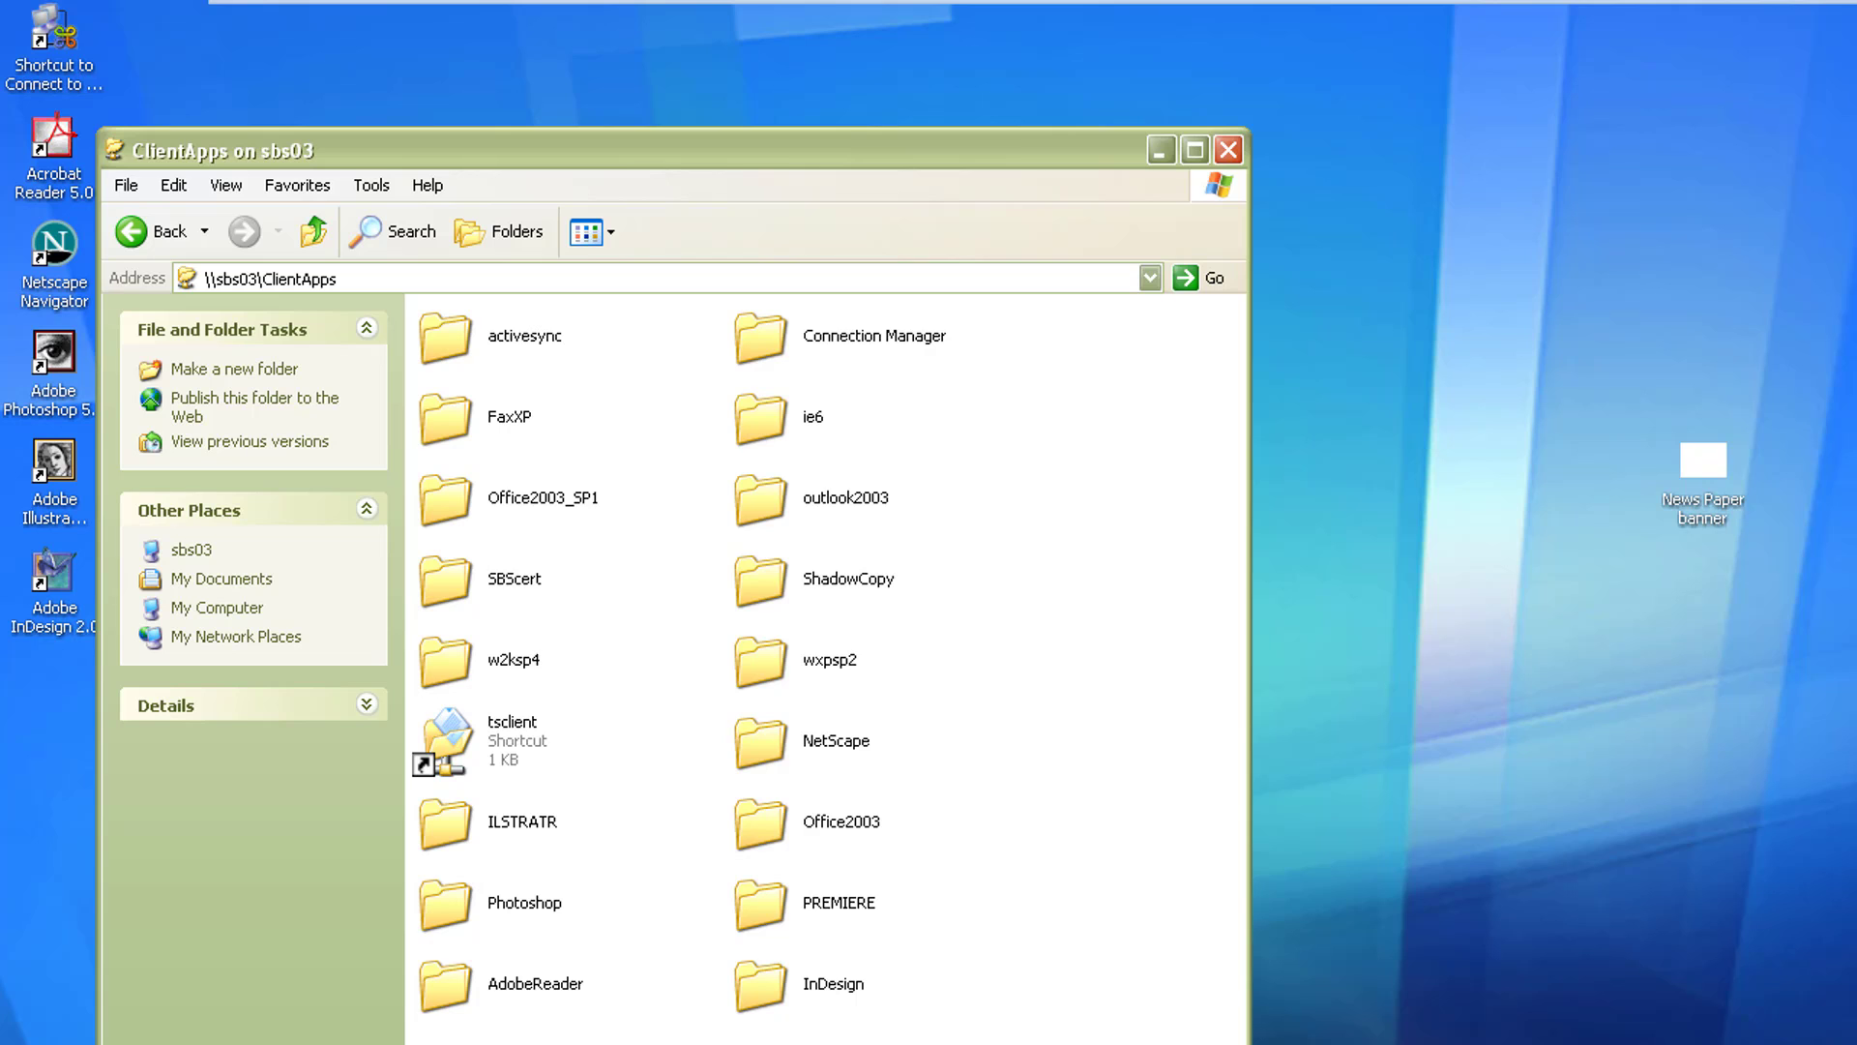
pyautogui.click(48, 1034)
pyautogui.click(271, 931)
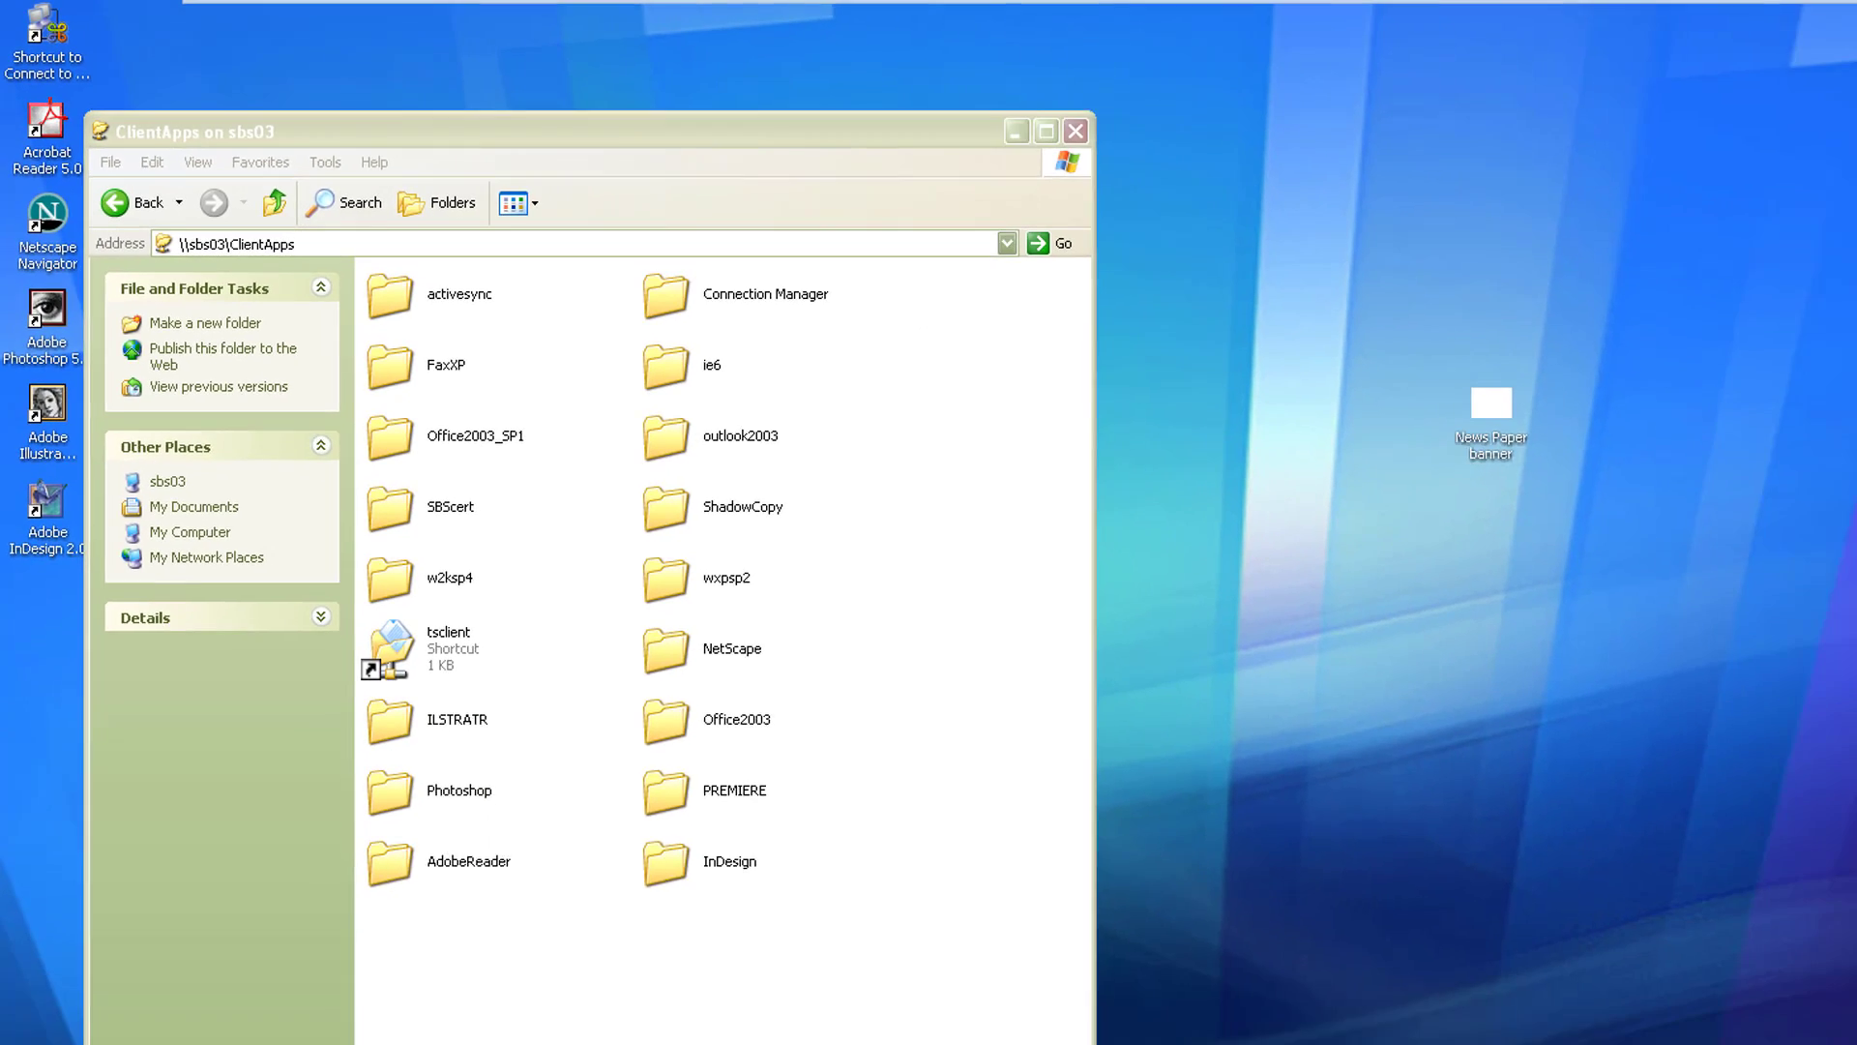
pyautogui.write('mstsc')
pyautogui.press('Return')
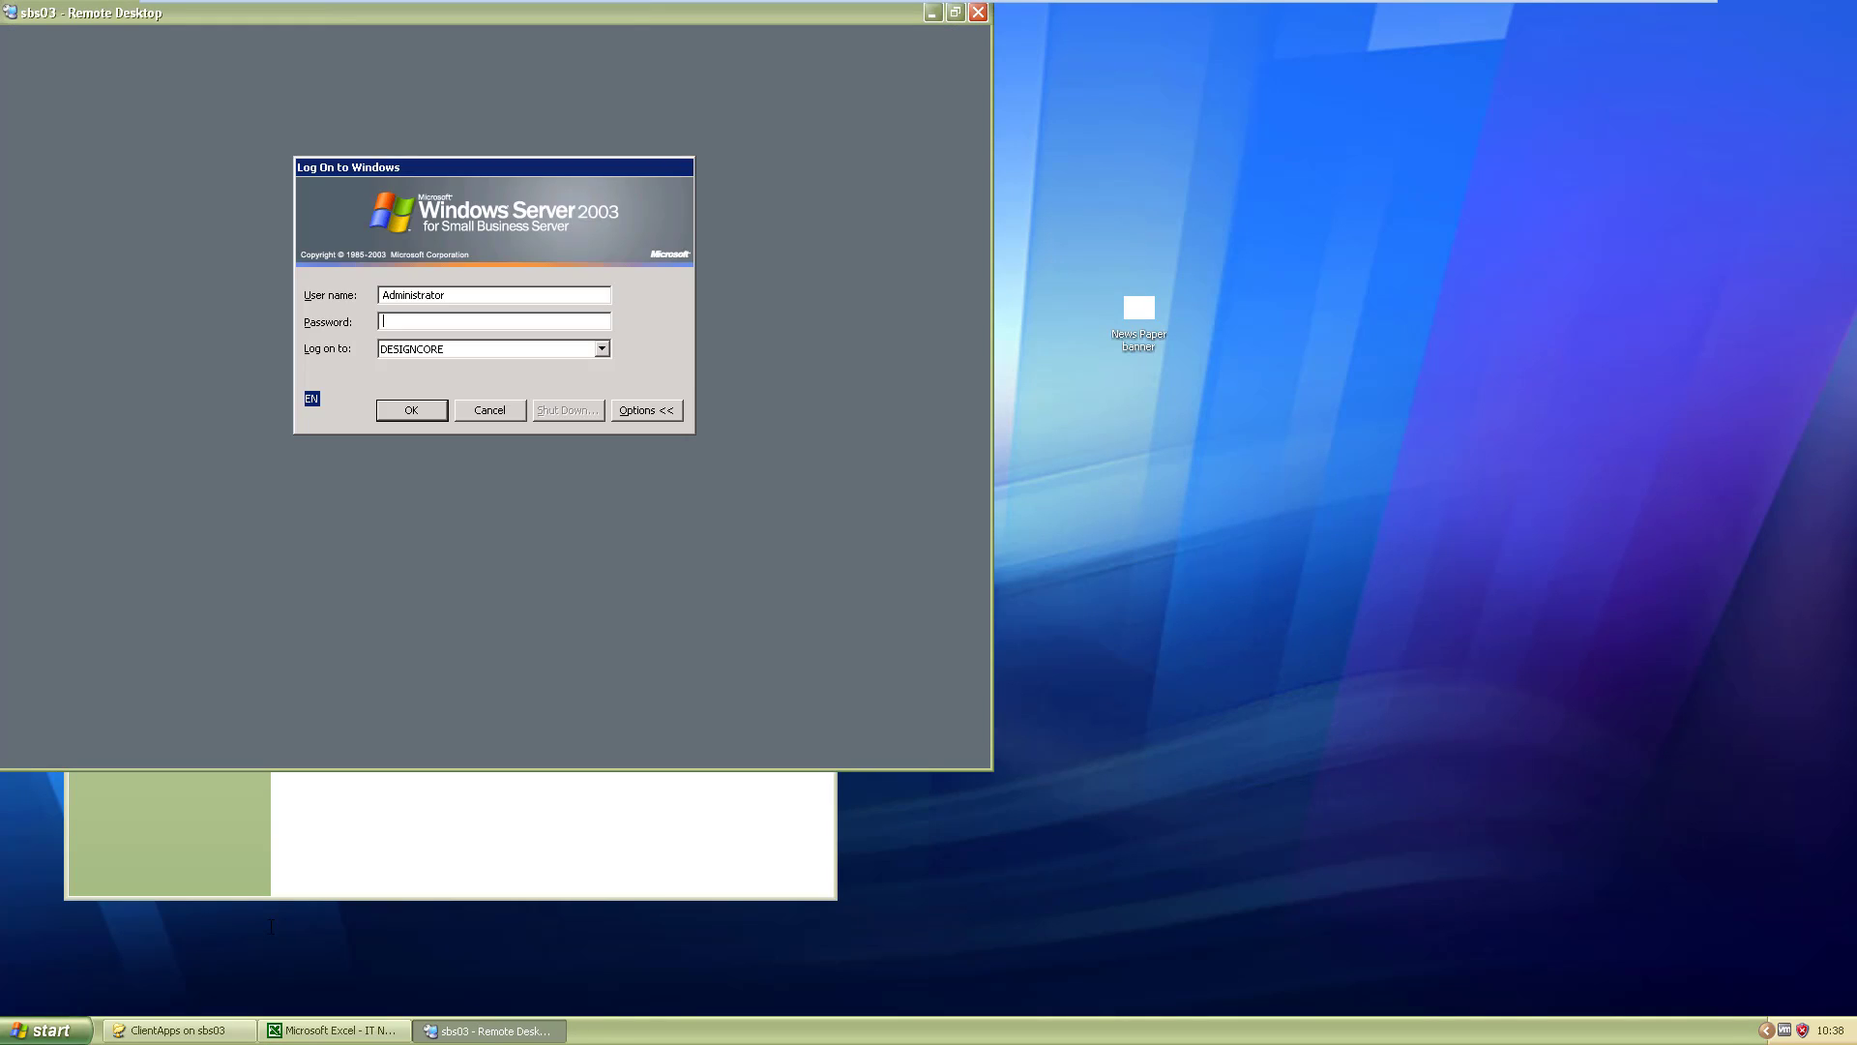
# Log on to the sbs03 server as Administrator in the DESIGNCORE domain with the account password.
pyautogui.write('******')
pyautogui.press('BackSpace')
pyautogui.press('BackSpace')
pyautogui.press('BackSpace')
pyautogui.press('BackSpace')
pyautogui.press('BackSpace')
pyautogui.press('BackSpace')
pyautogui.write('*******')
pyautogui.press('Return')
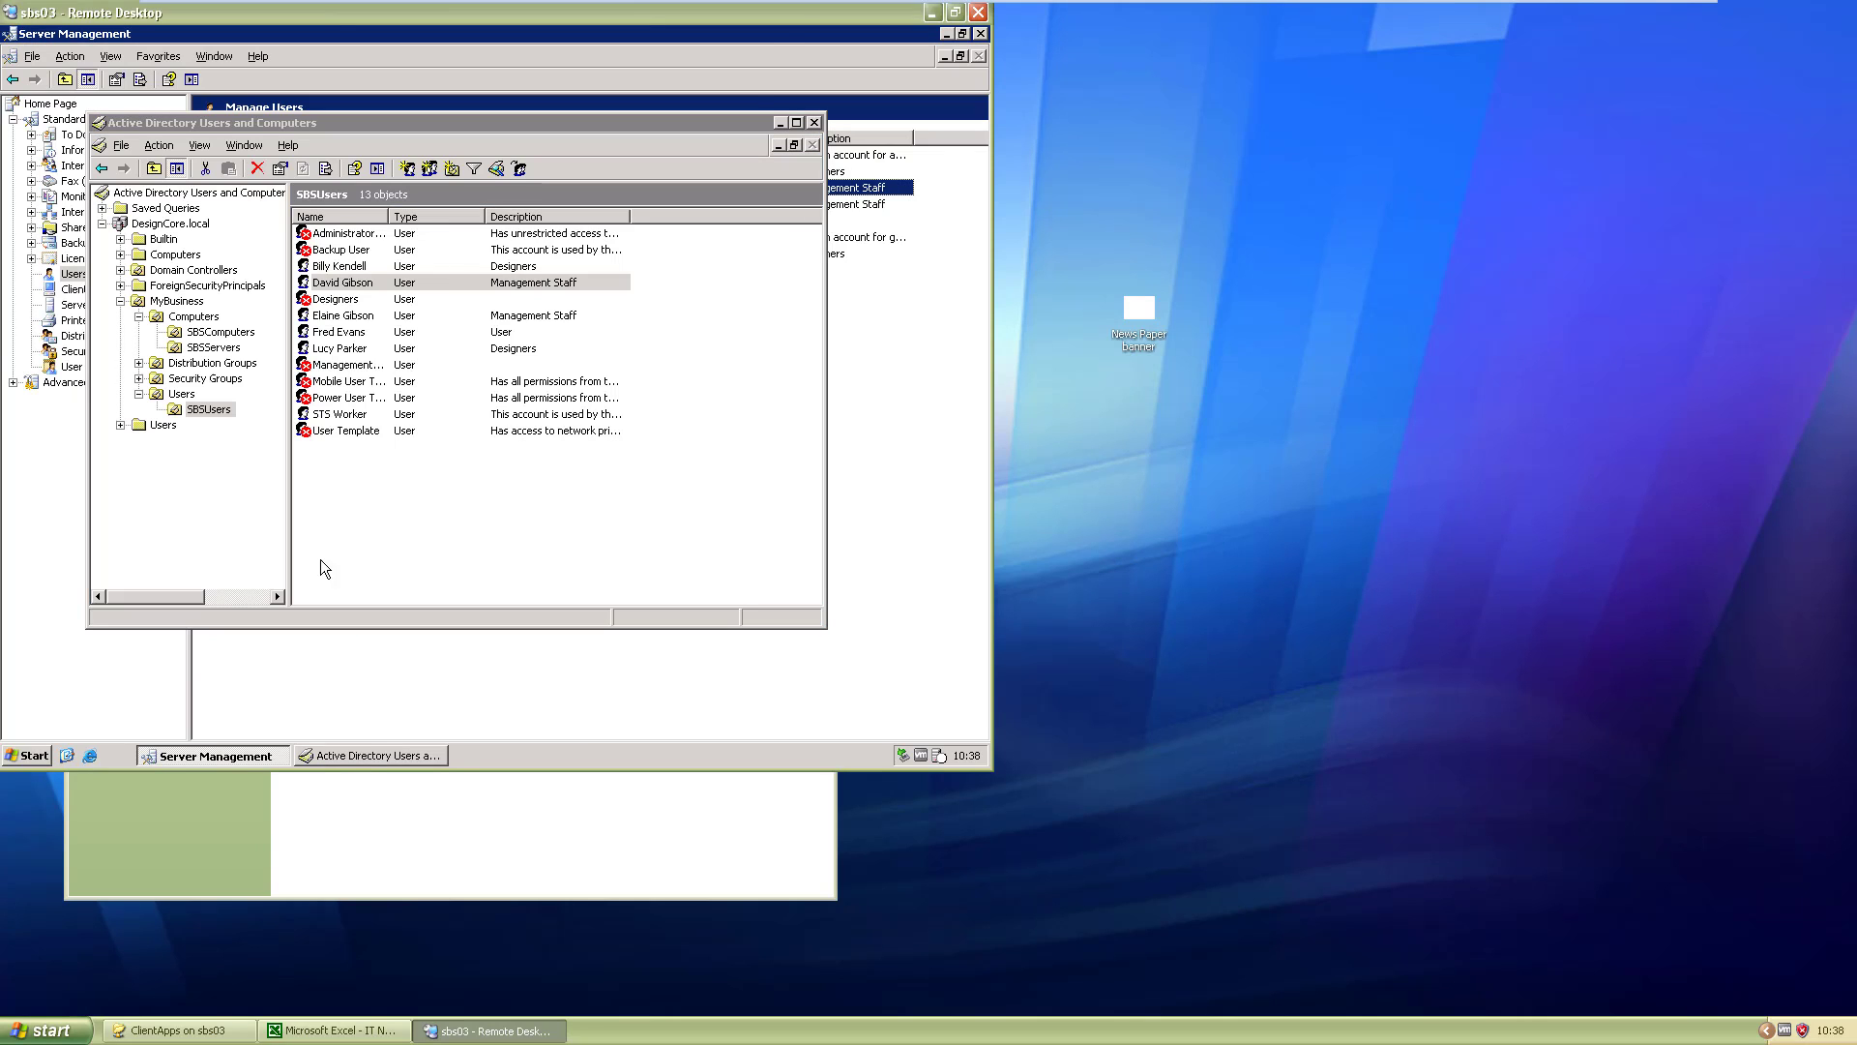
# Close Active Directory Users and Computers and place the Remote Desktop window beside the ClientApps window.
pyautogui.click(814, 122)
pyautogui.moveTo(343, 11); pyautogui.dragTo(1187, 48)
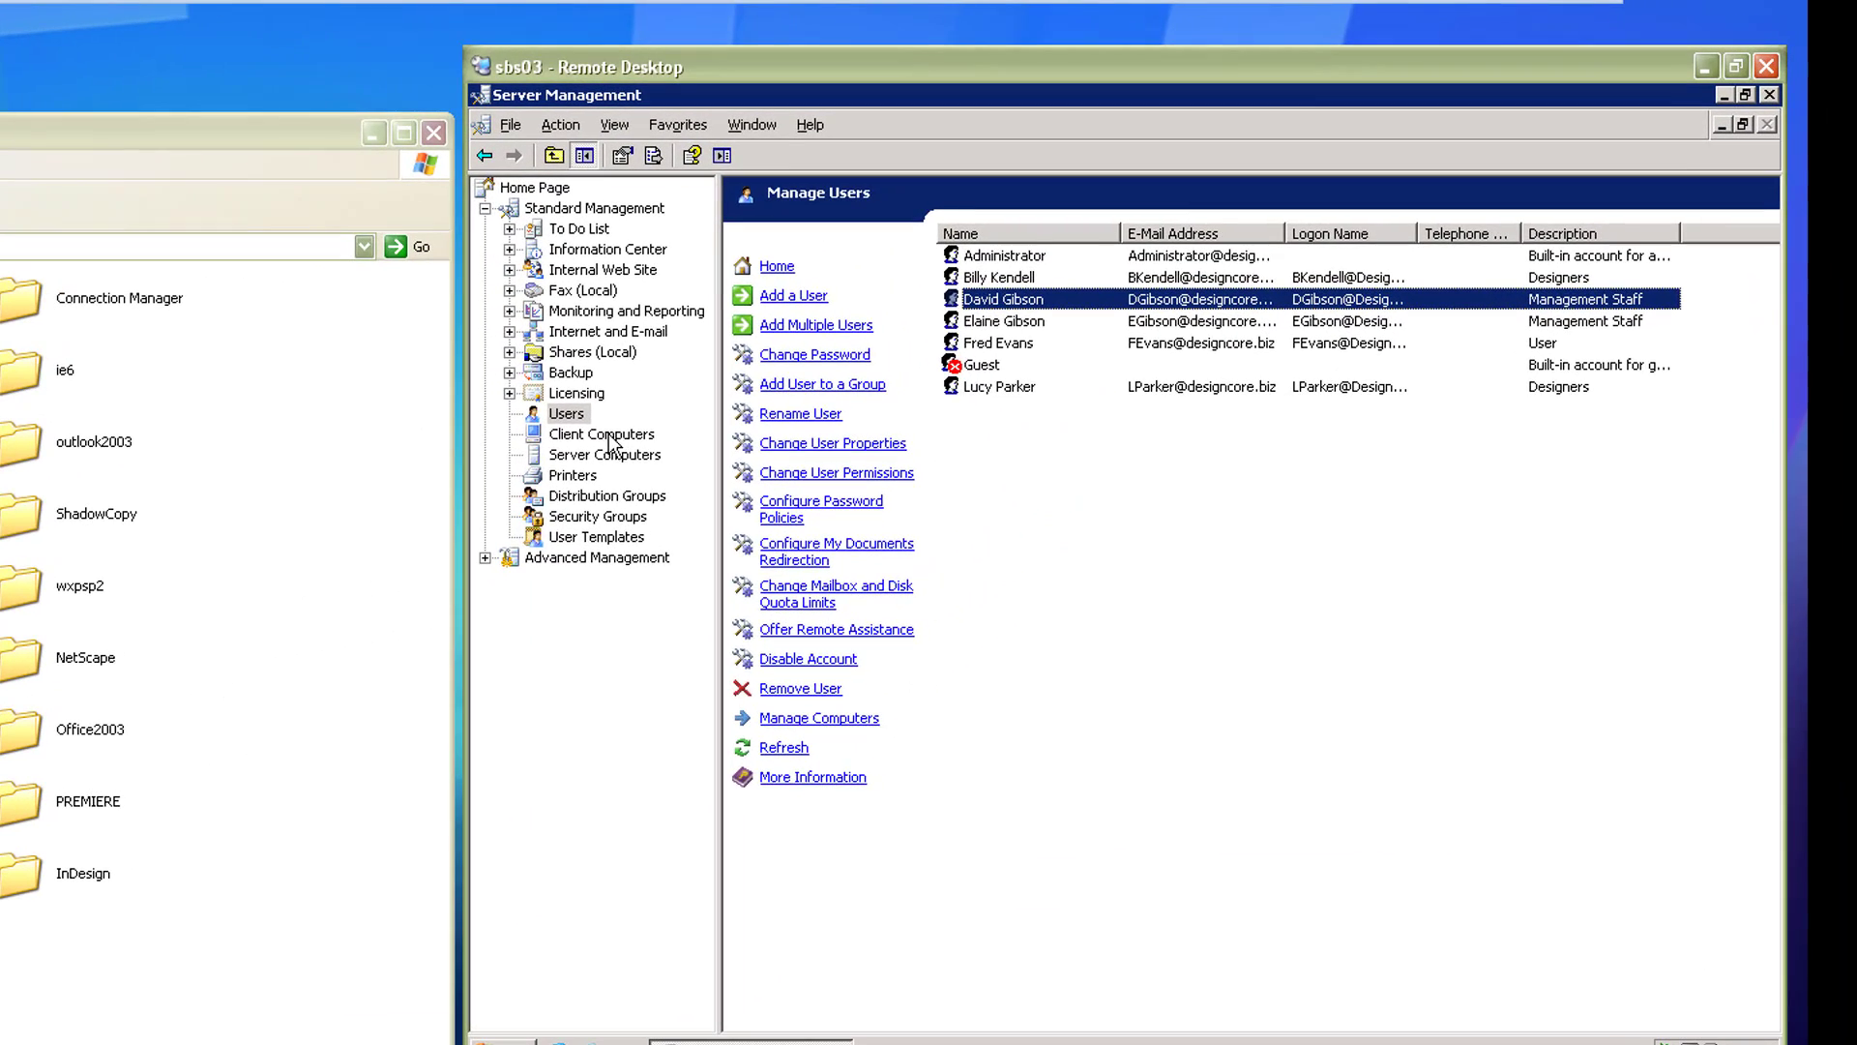
# Start the Set Up Client Applications Wizard for the client computers and begin adding a new available application.
pyautogui.click(957, 329)
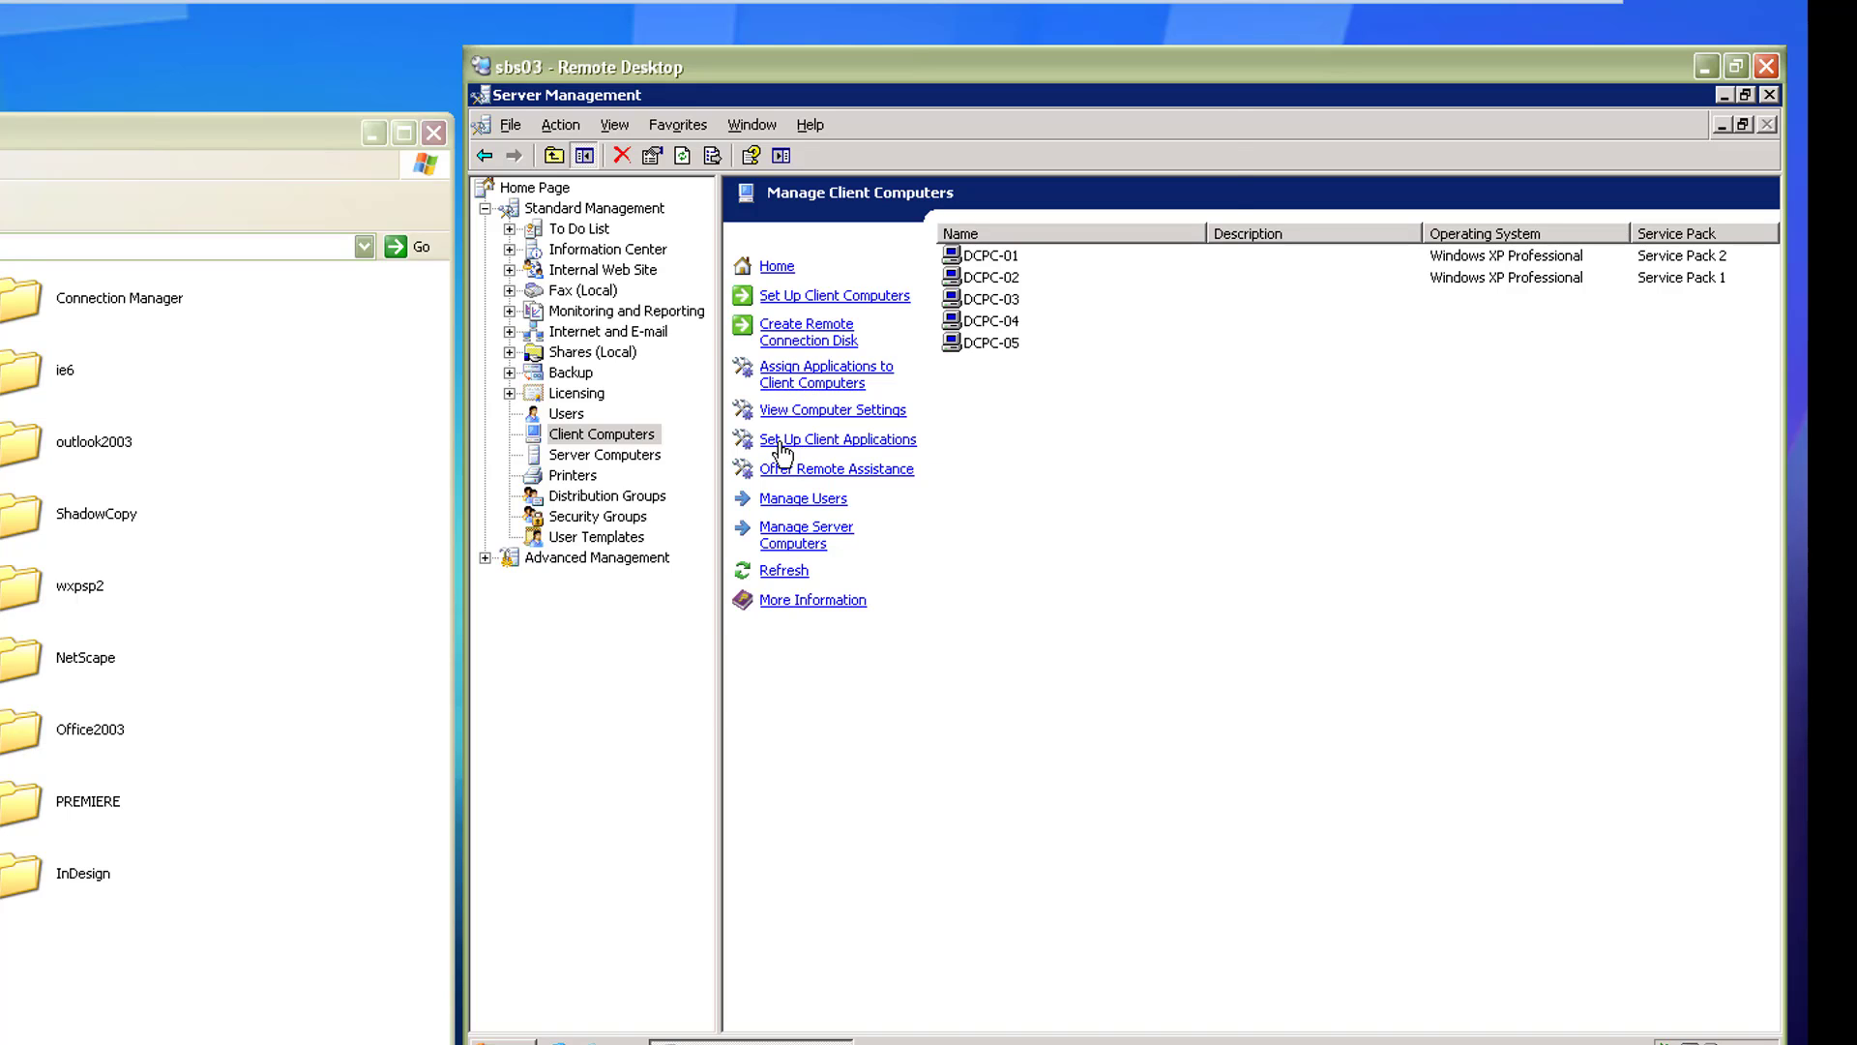
pyautogui.click(782, 446)
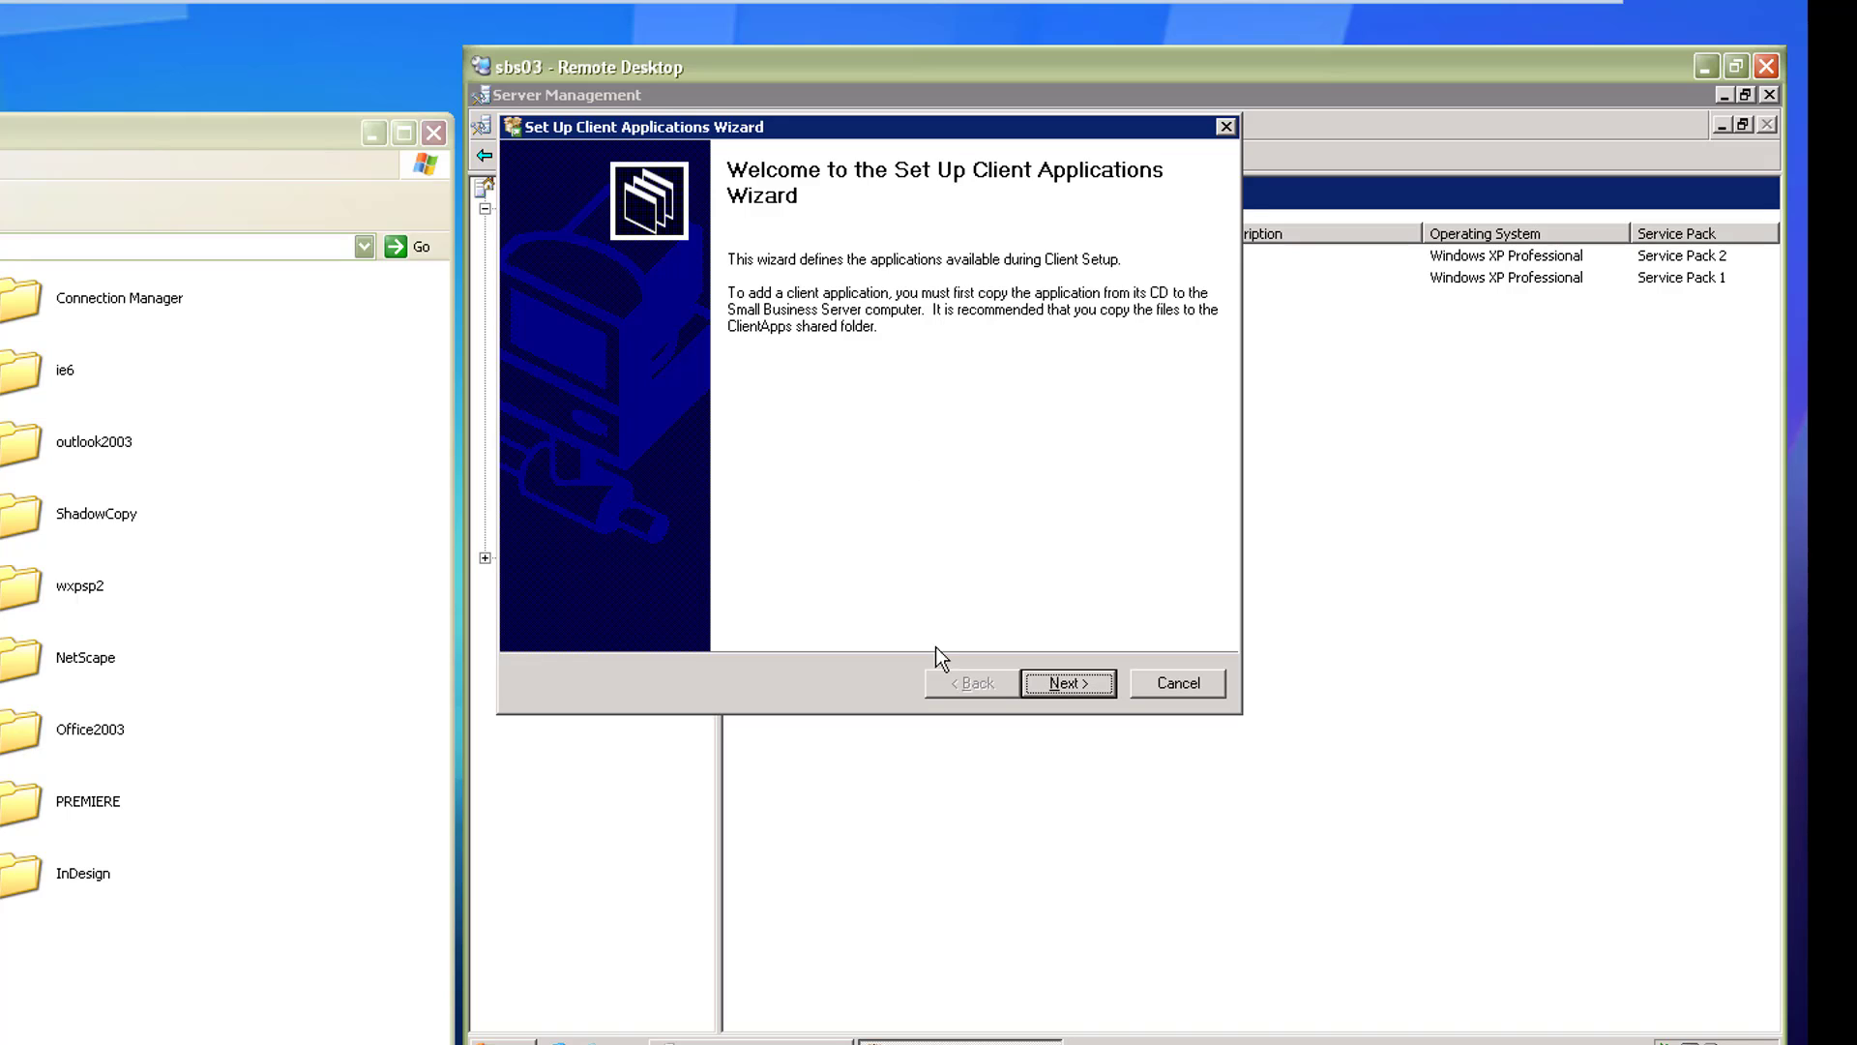
pyautogui.click(1066, 683)
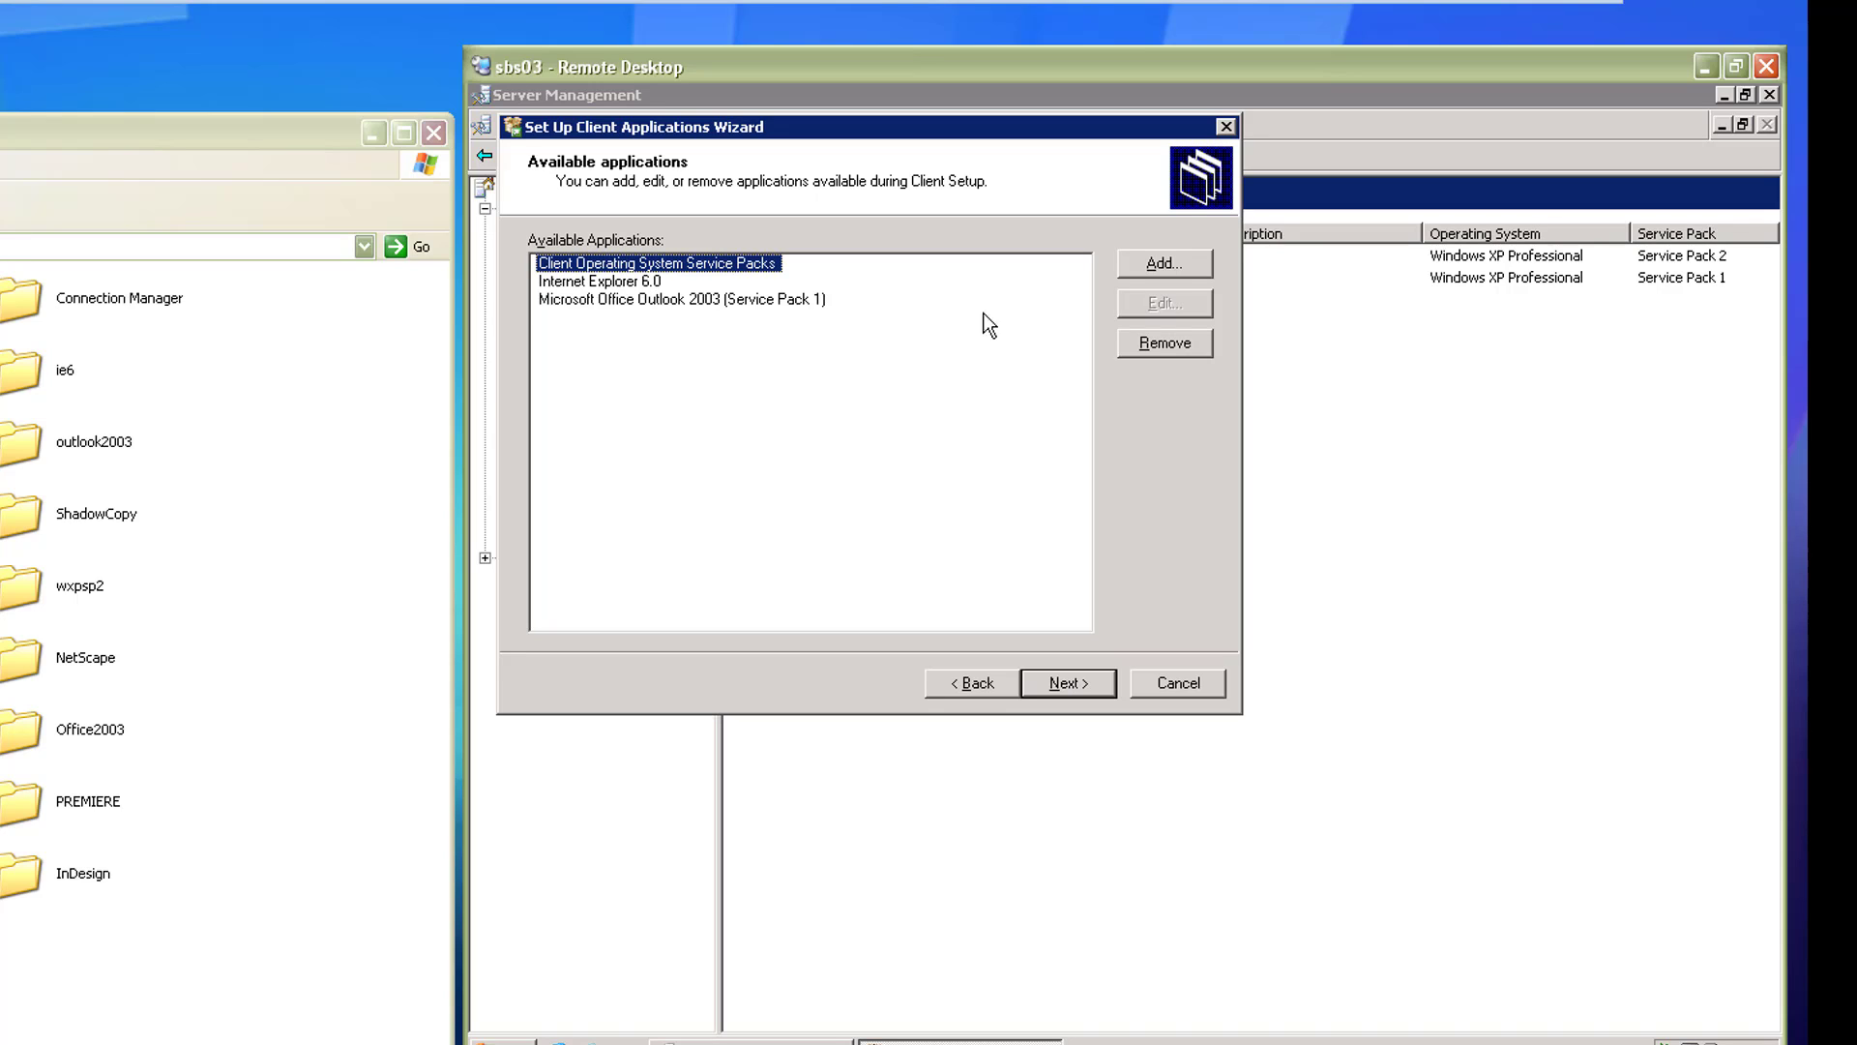
pyautogui.click(1165, 276)
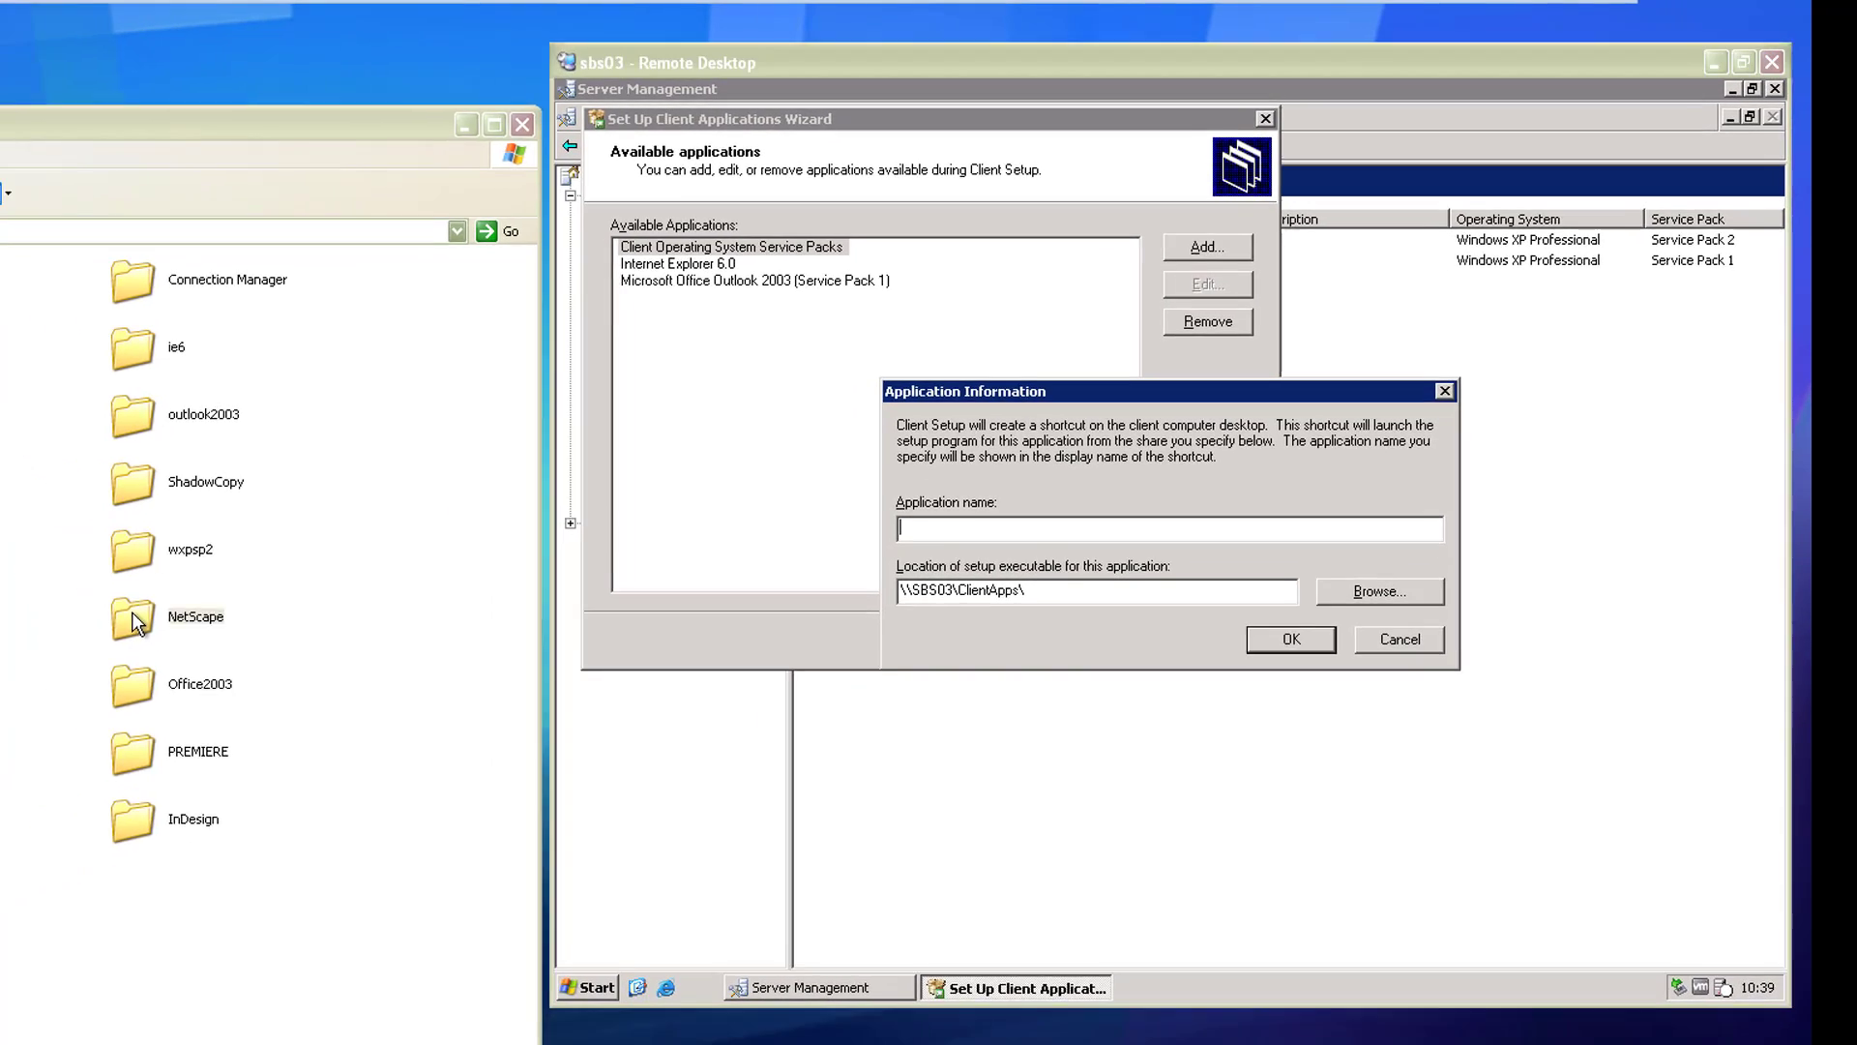
# Open the NetScape folder in the ClientApps share and copy its network path.
pyautogui.doubleClick(19, 657)
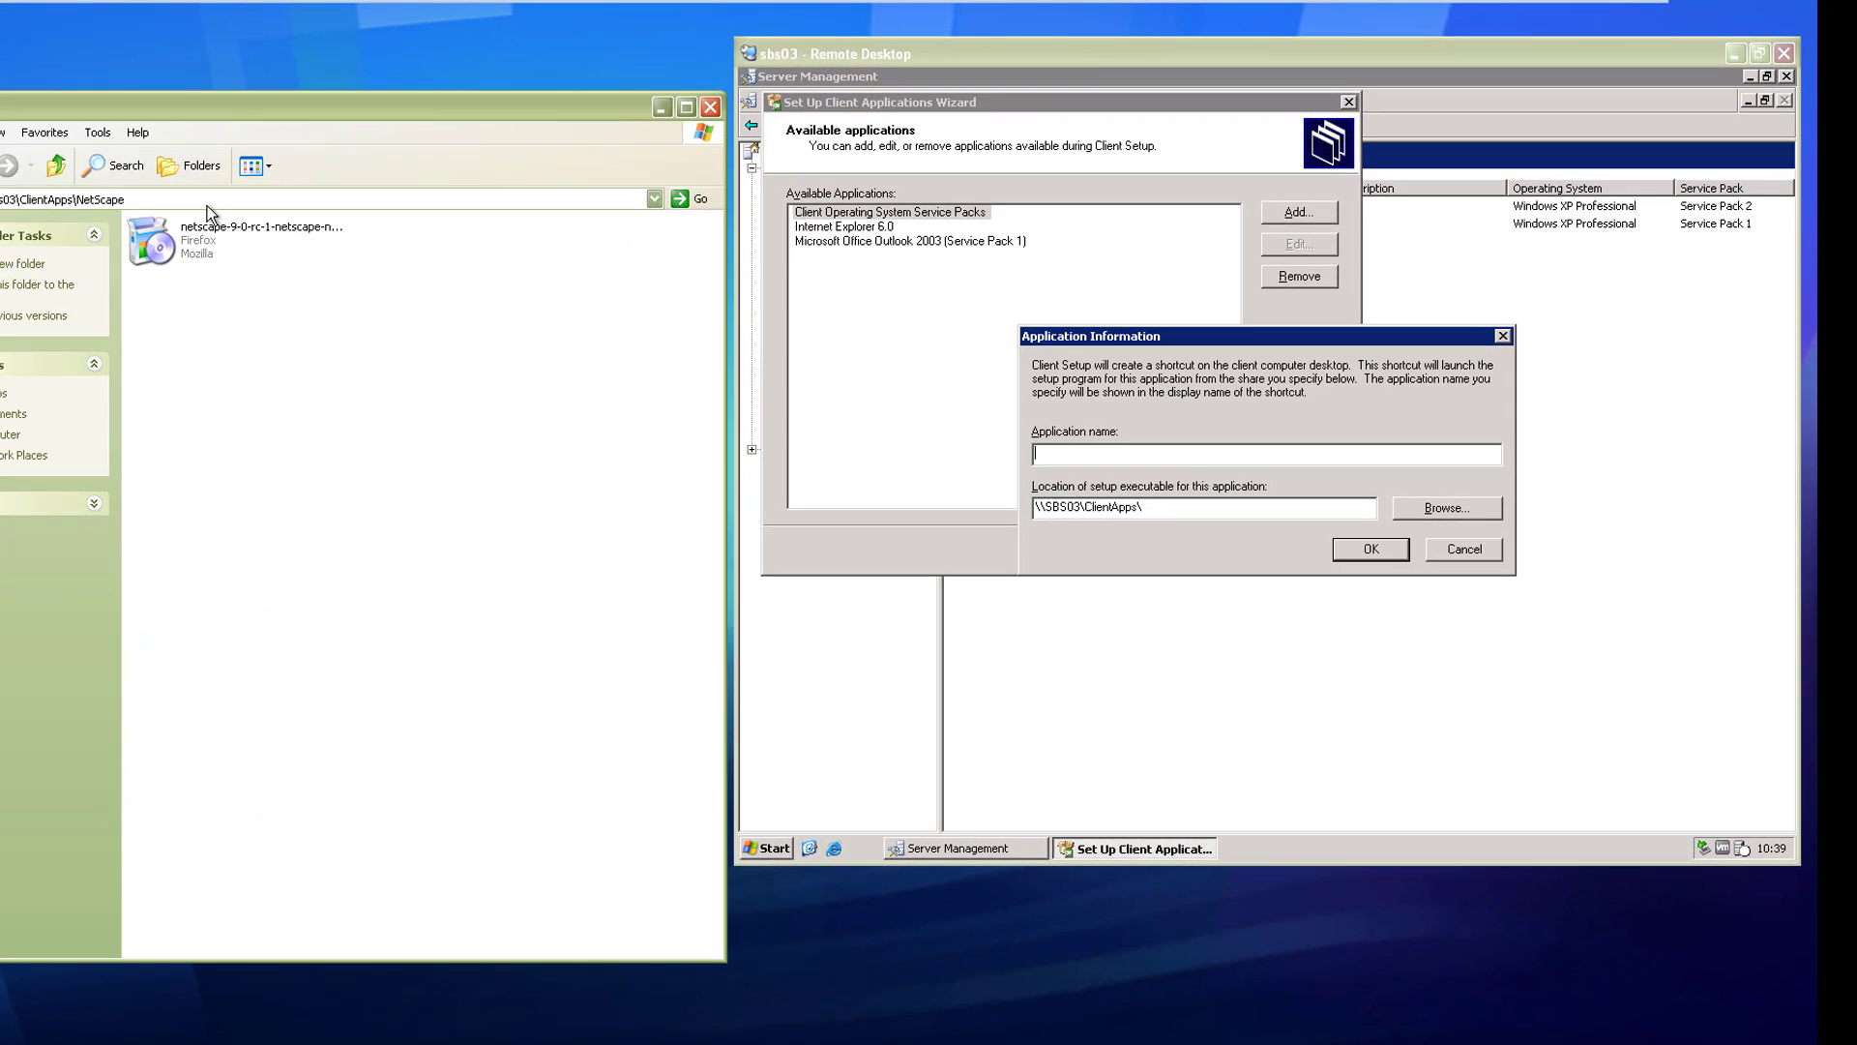
pyautogui.click(174, 246)
pyautogui.rightClick(109, 202)
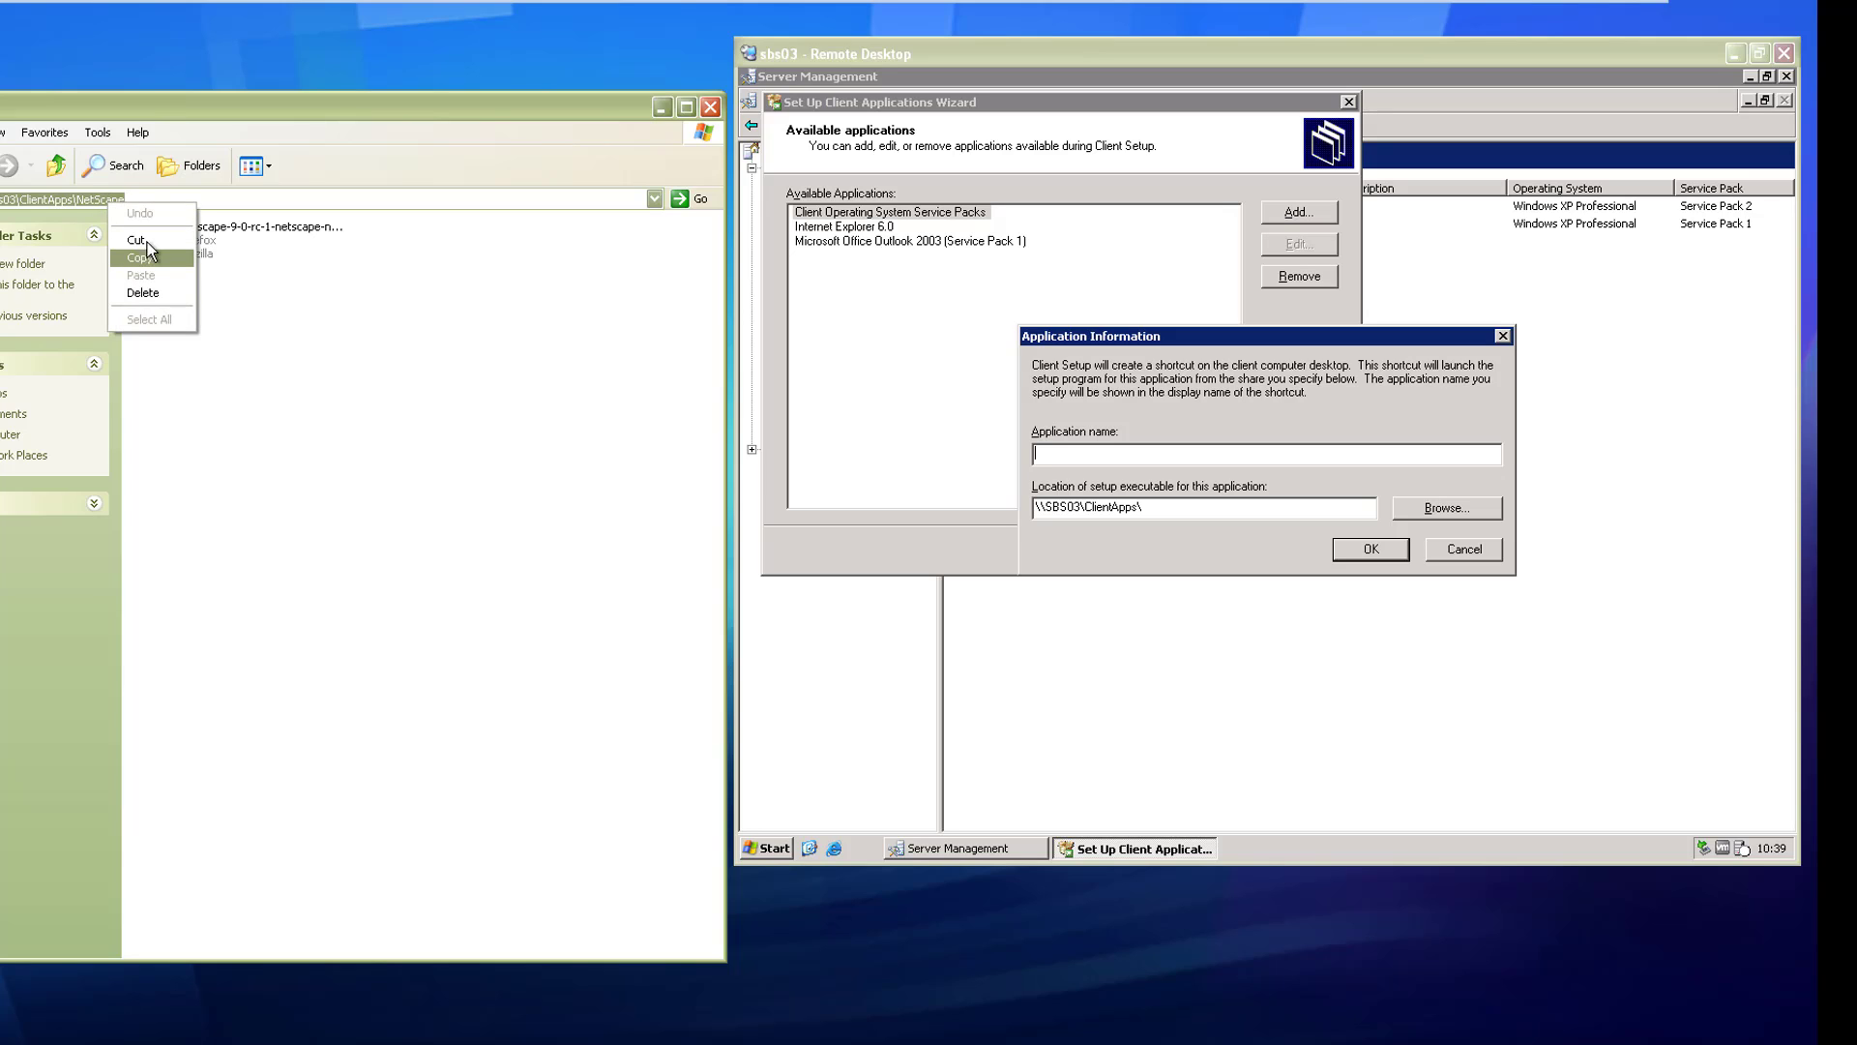
pyautogui.click(141, 257)
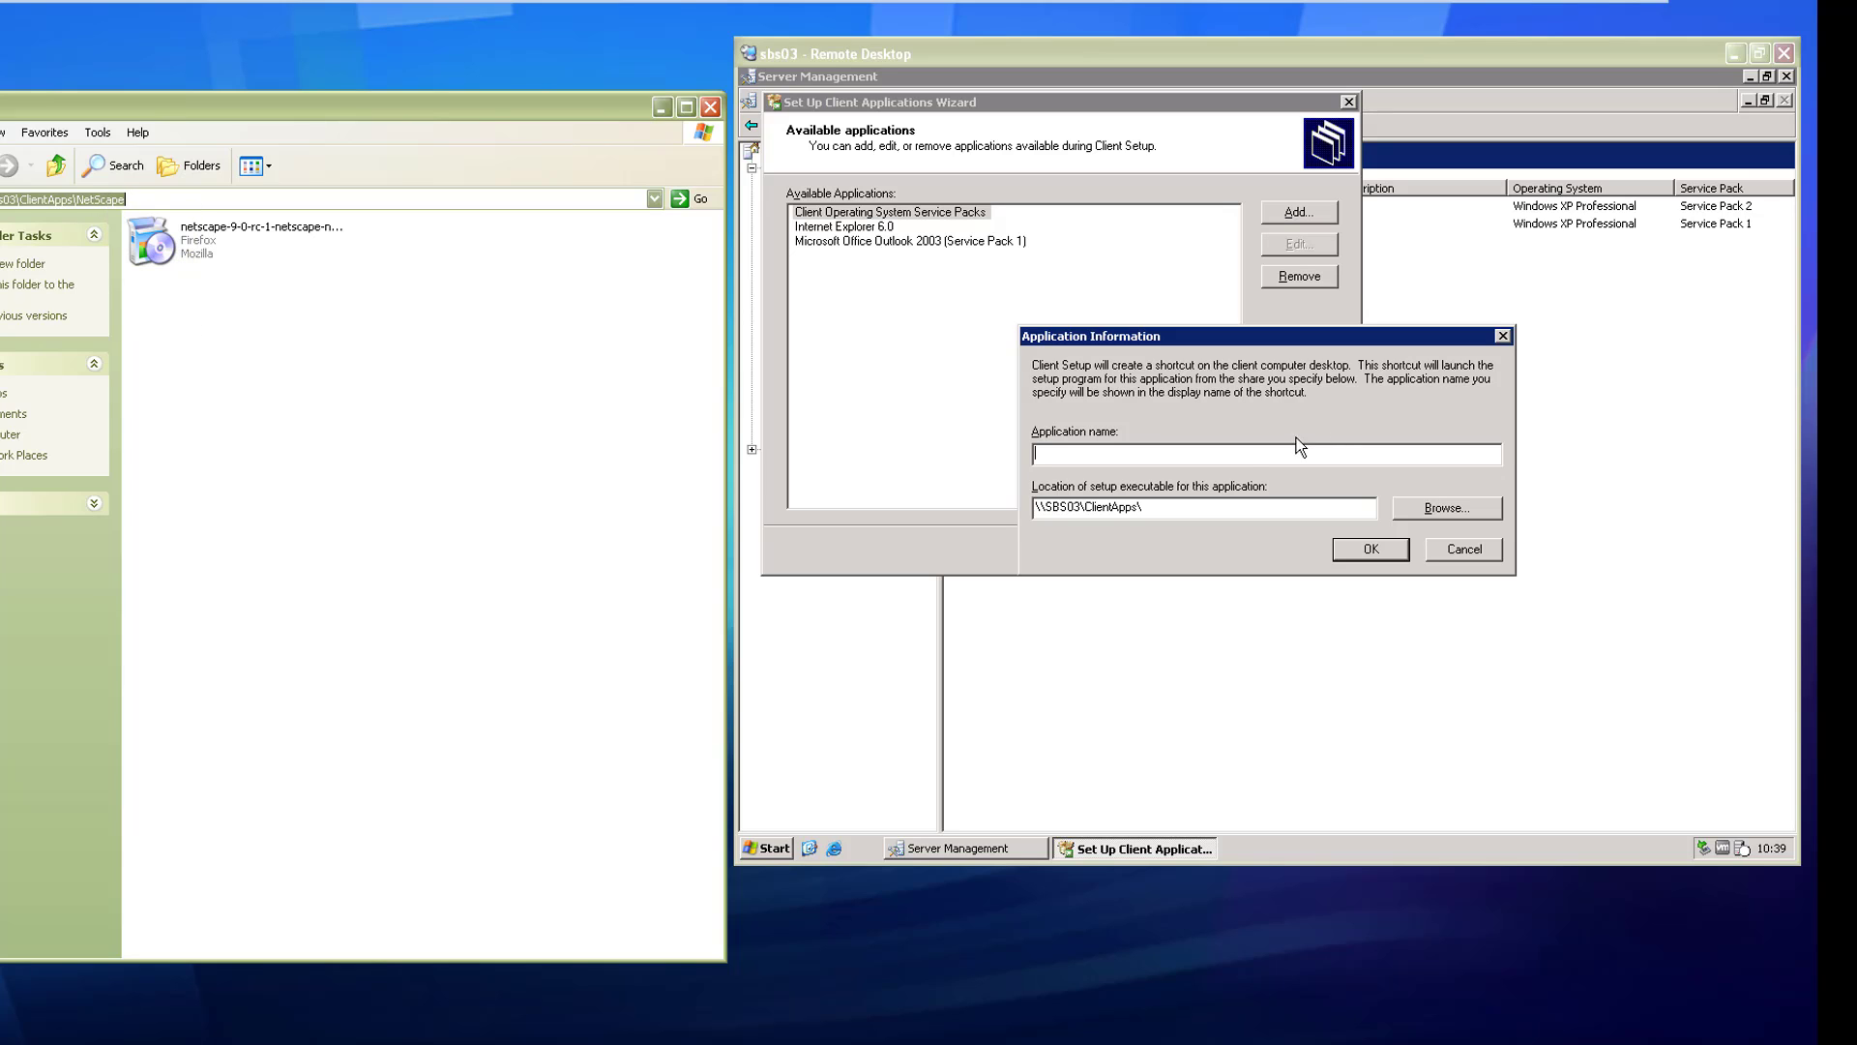
# Try to replace the location of the setup executable with the copied NetScape folder path.
pyautogui.click(1173, 522)
pyautogui.moveTo(1143, 507); pyautogui.dragTo(1035, 507)
pyautogui.rightClick(1067, 505)
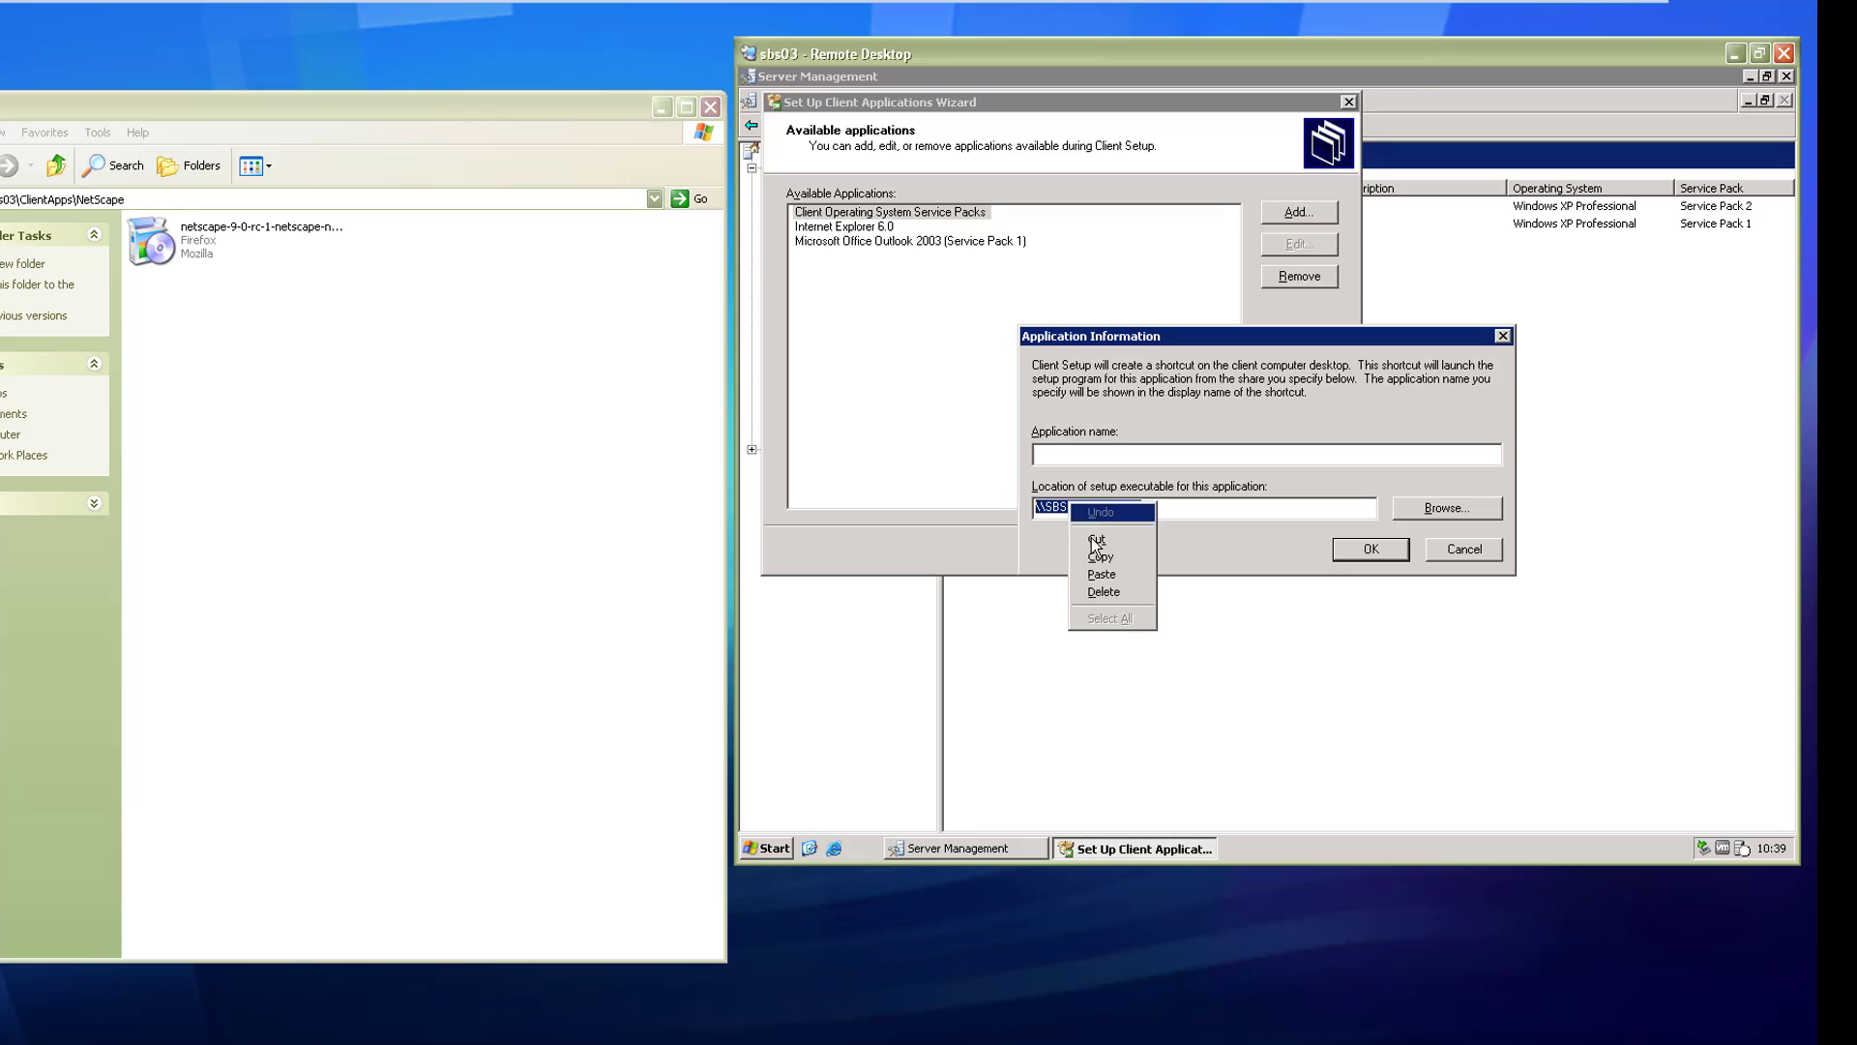
pyautogui.press('Escape')
pyautogui.rightClick(1149, 506)
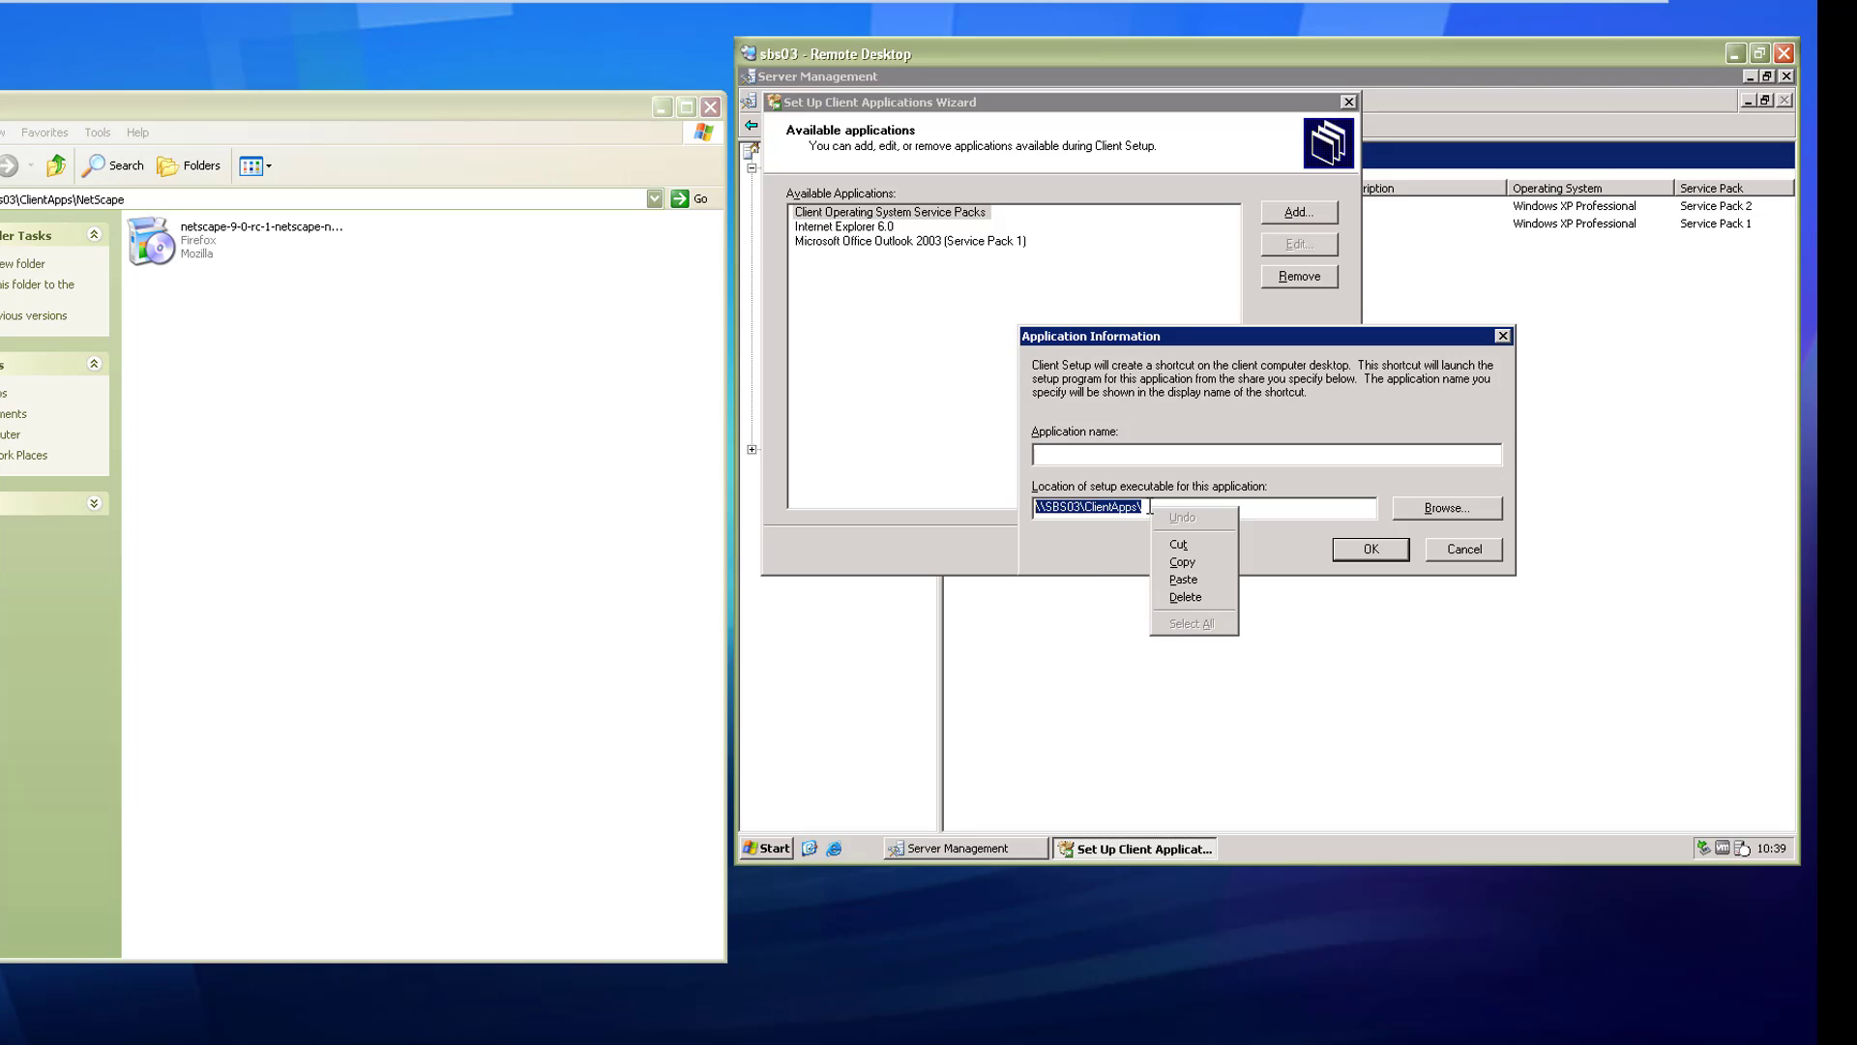
pyautogui.click(1181, 578)
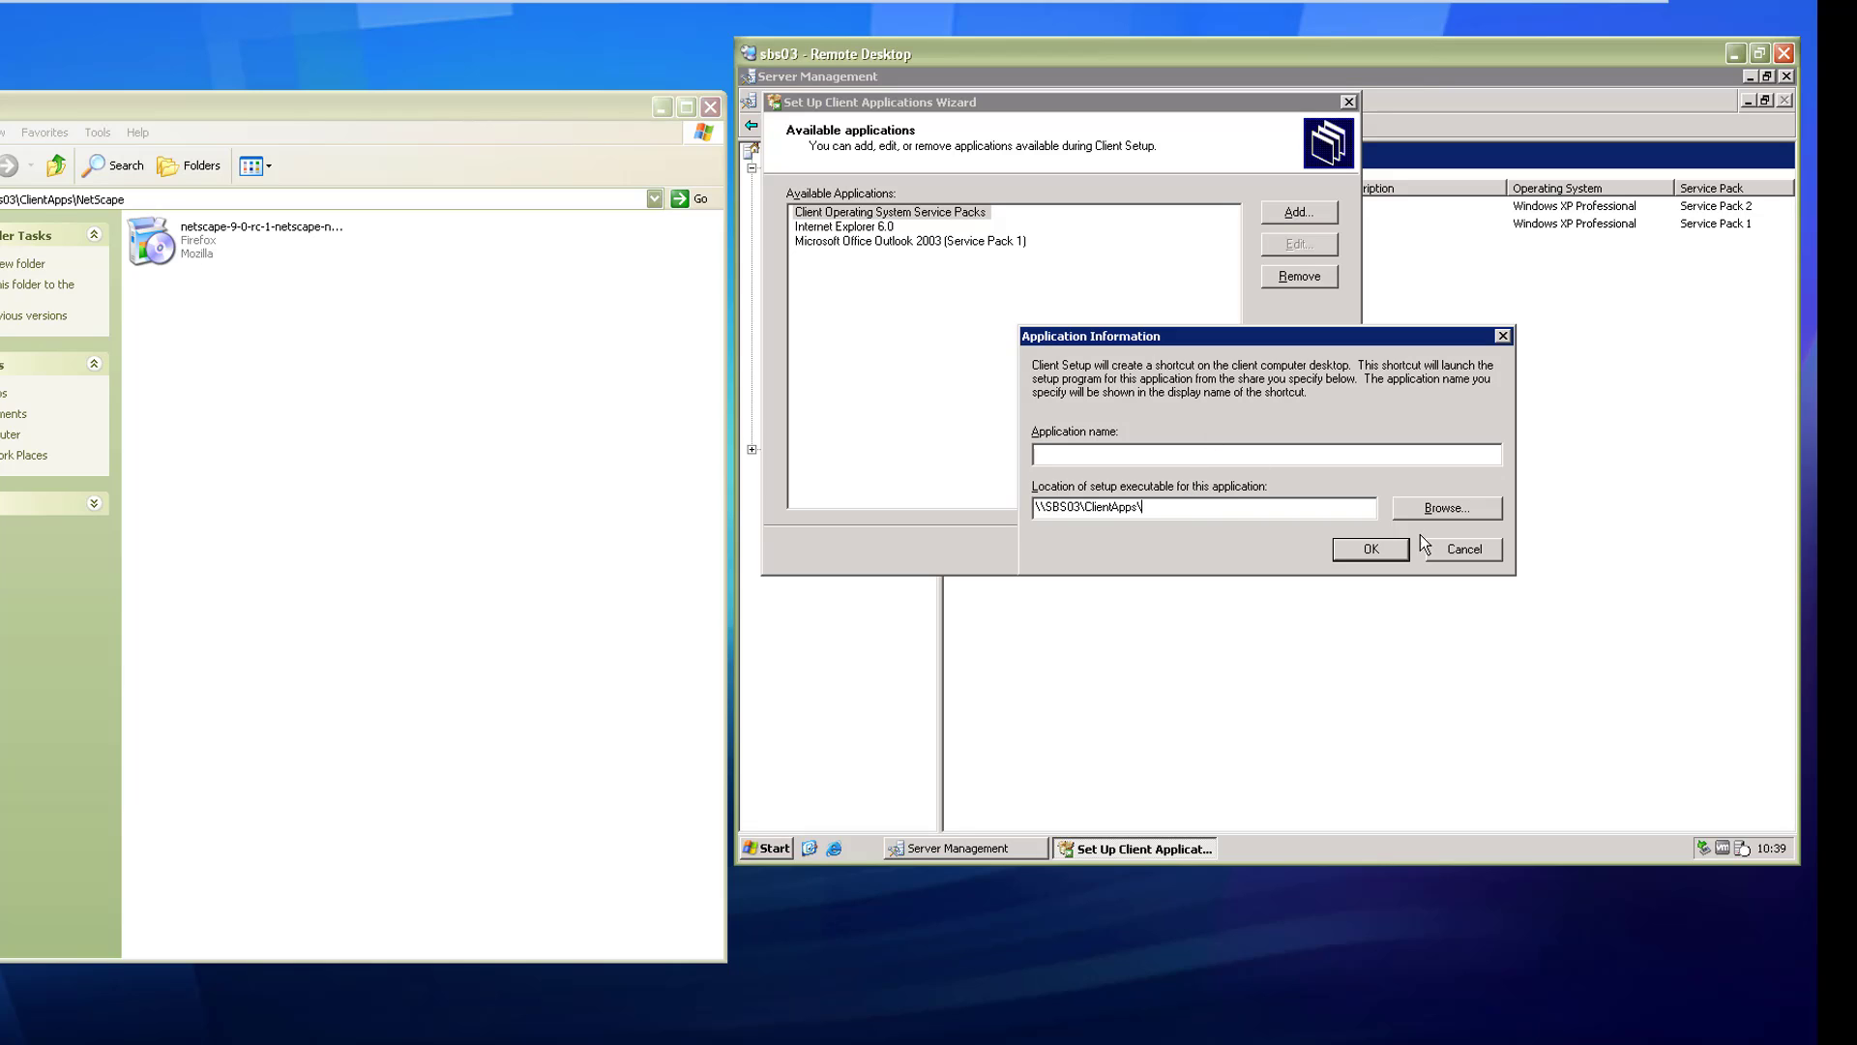
# Browse to the NetScape folder in ClientApps and choose netscape-9-0-rc-1-netscape-navigator-9.0rc1.exe as the setup executable.
pyautogui.click(1447, 507)
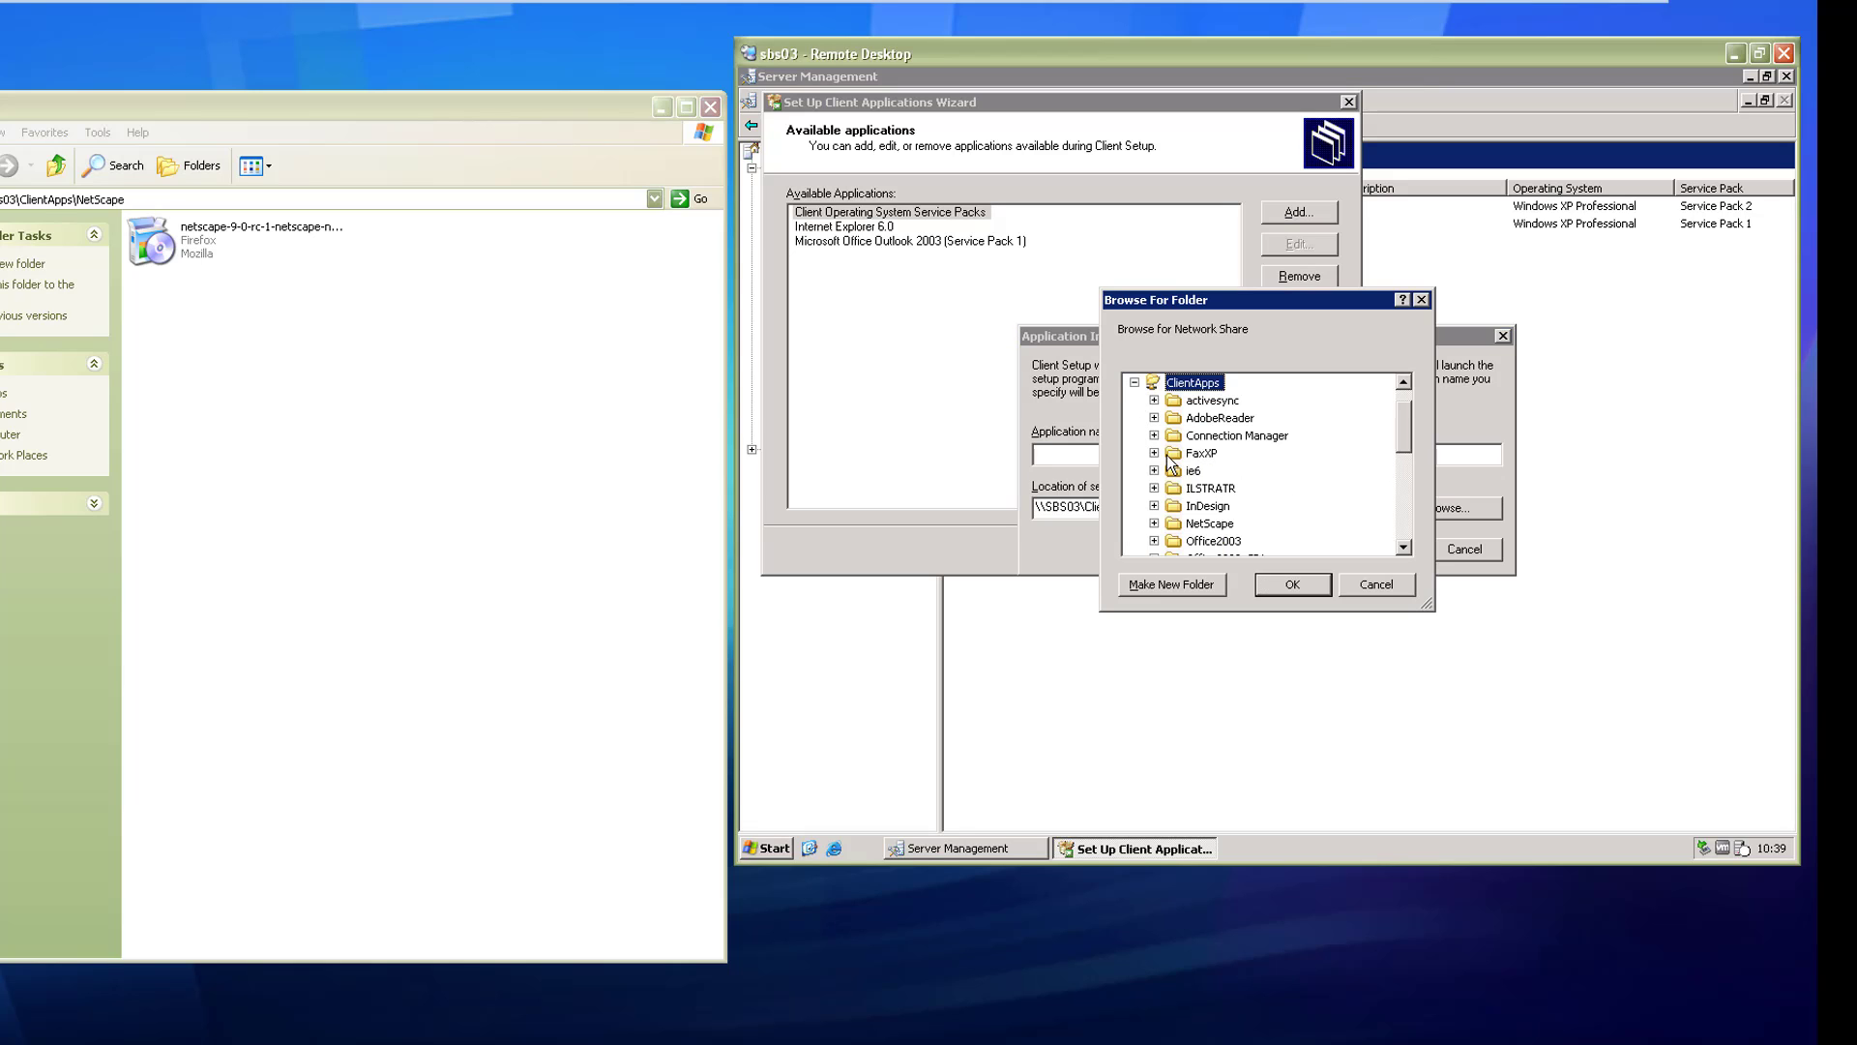
pyautogui.click(1155, 523)
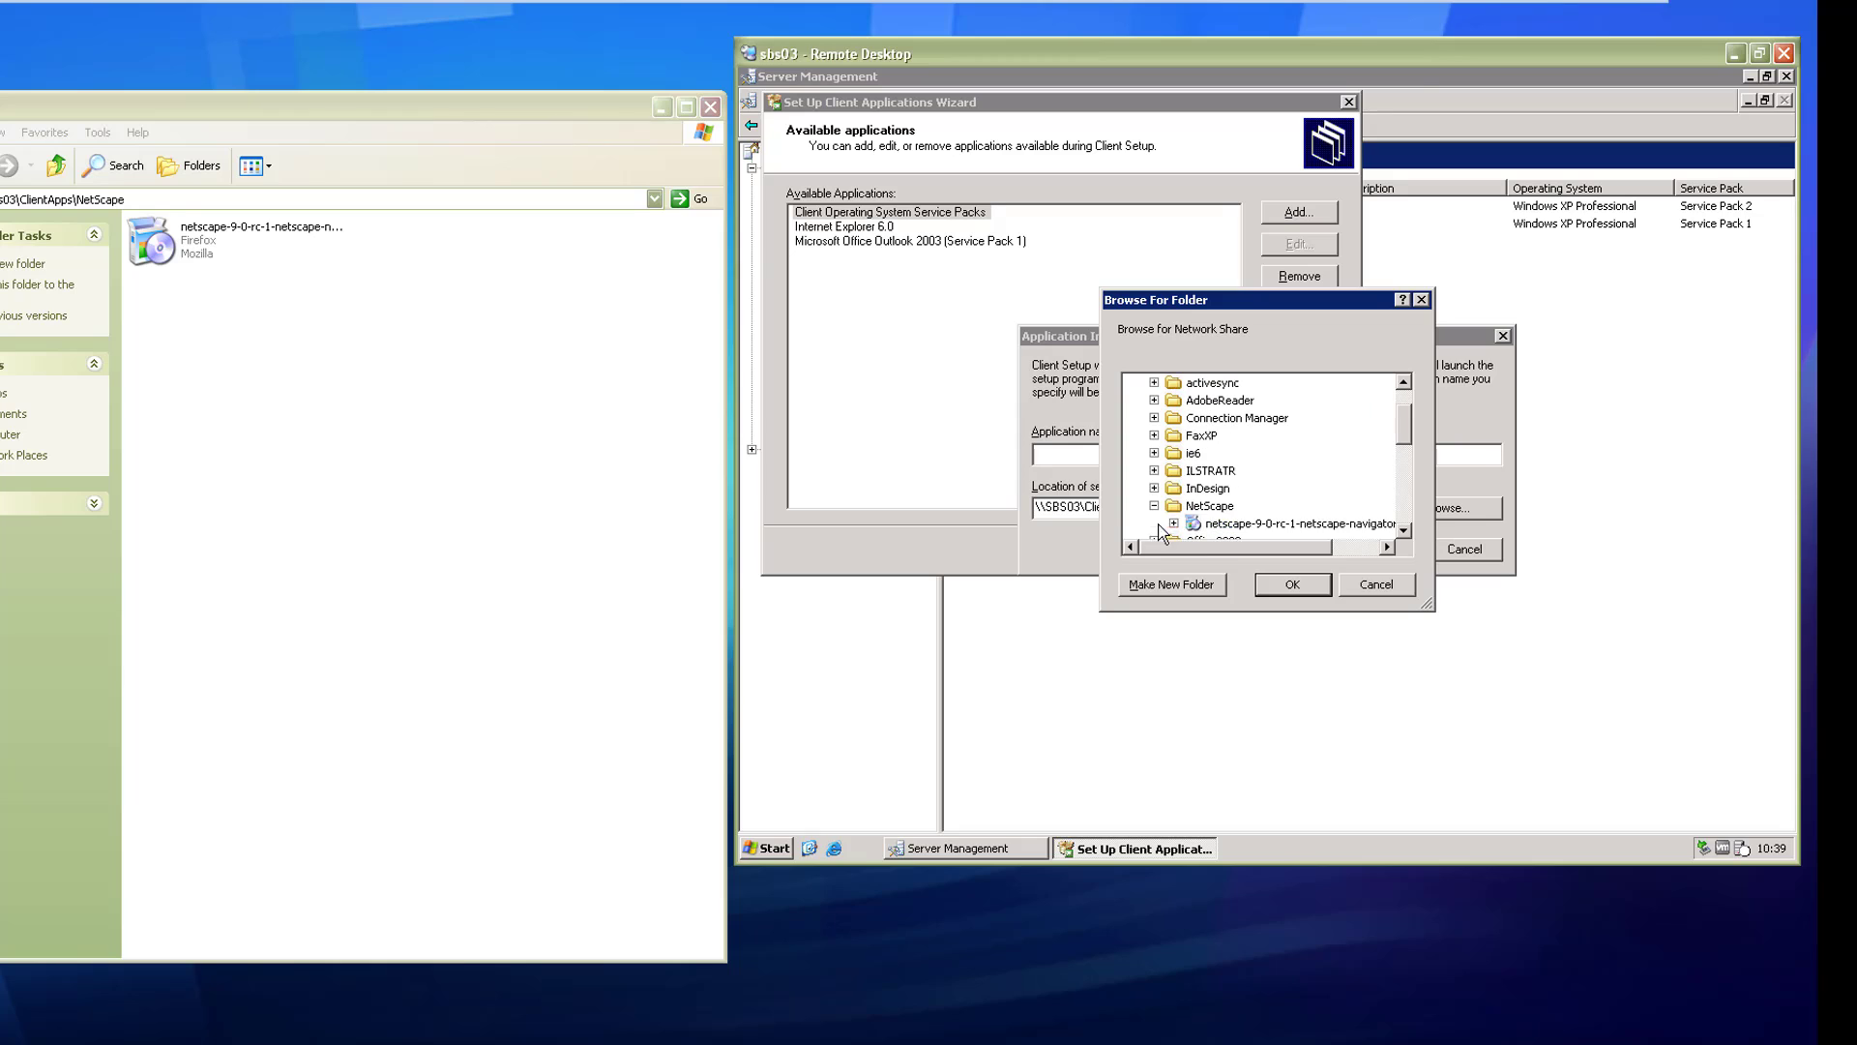
pyautogui.click(1217, 524)
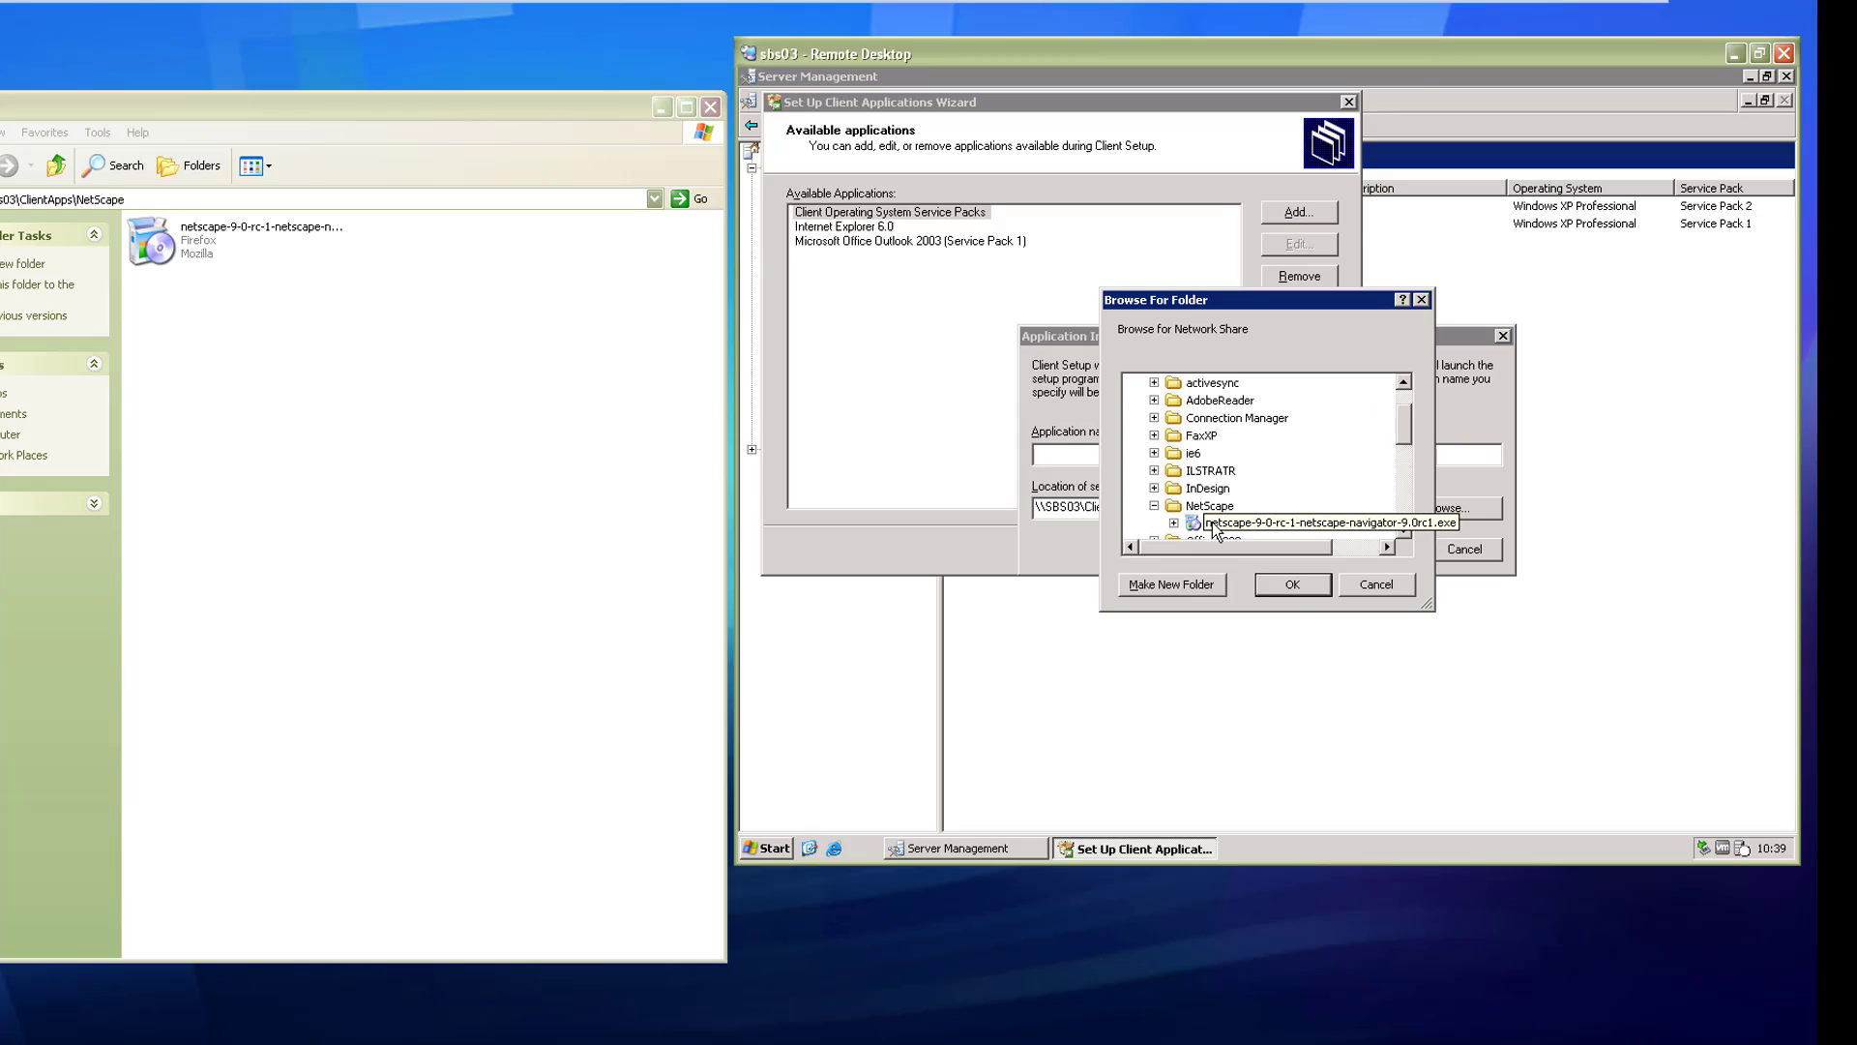
pyautogui.click(1292, 585)
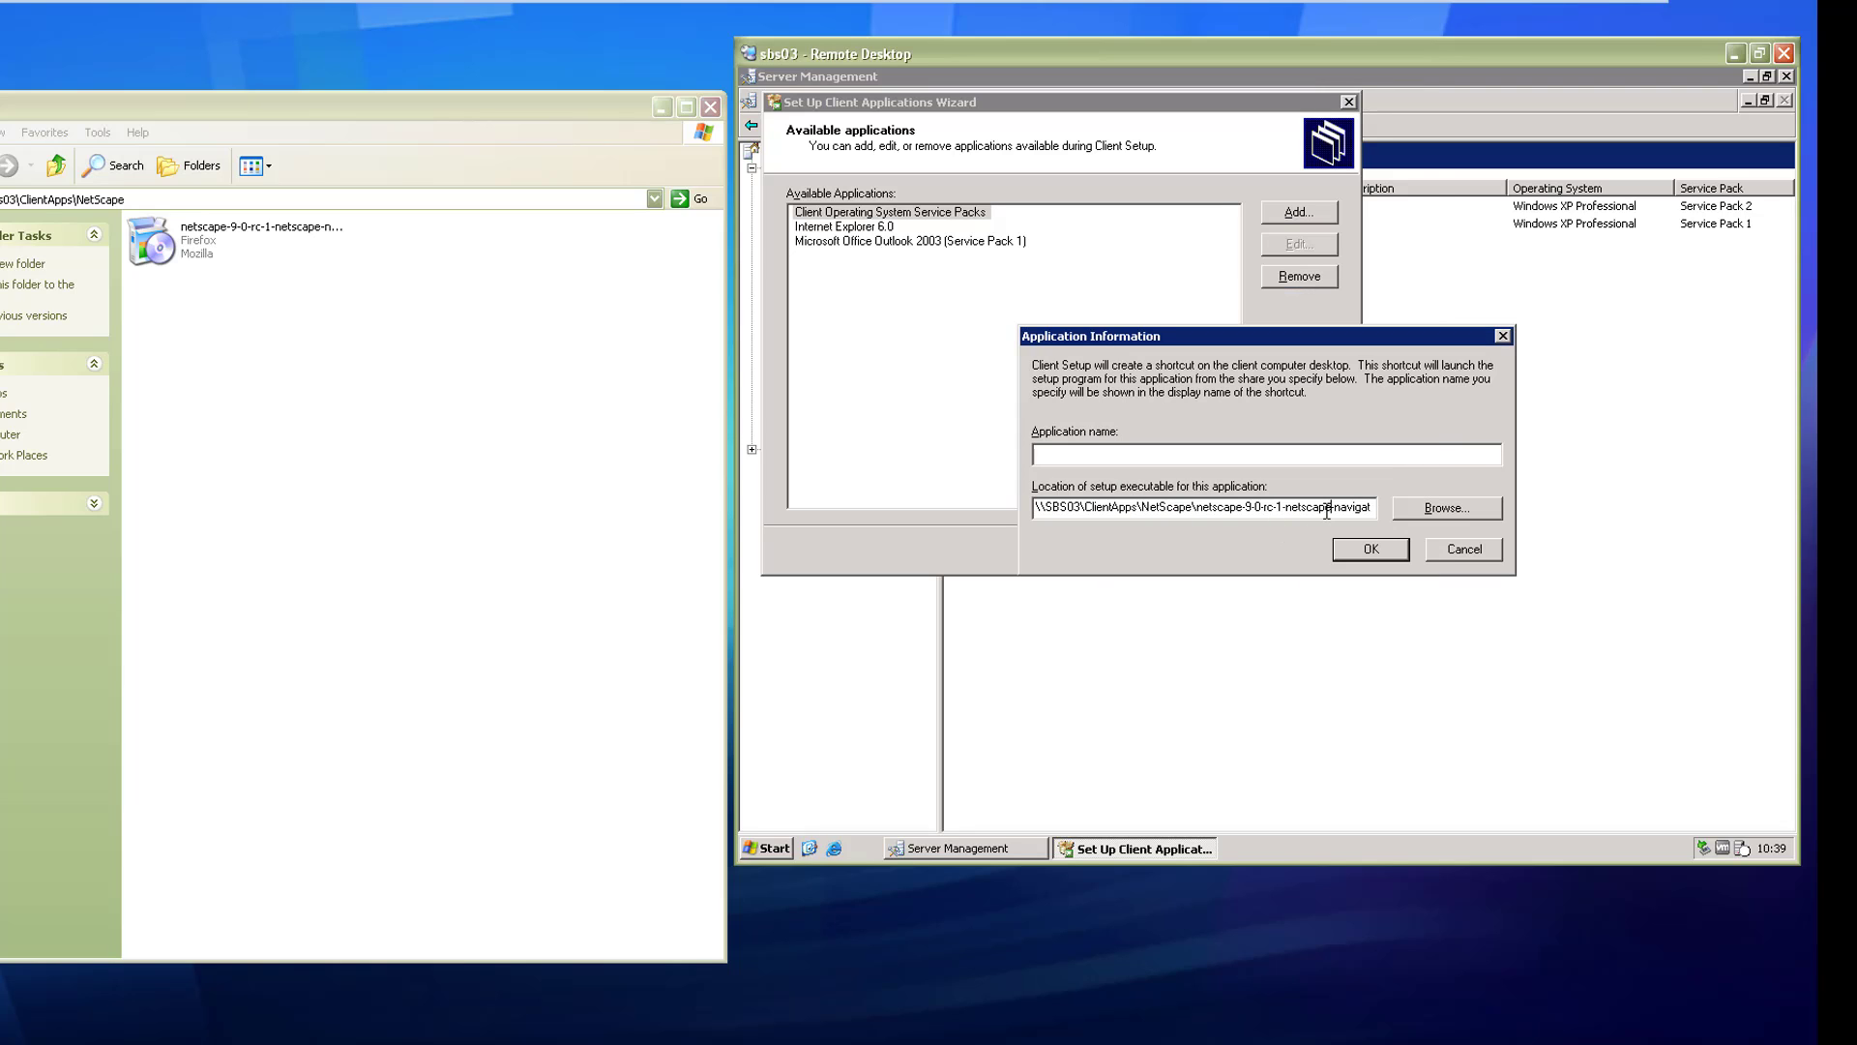
# Append the /S switch after the setup executable's path.
pyautogui.press('End')
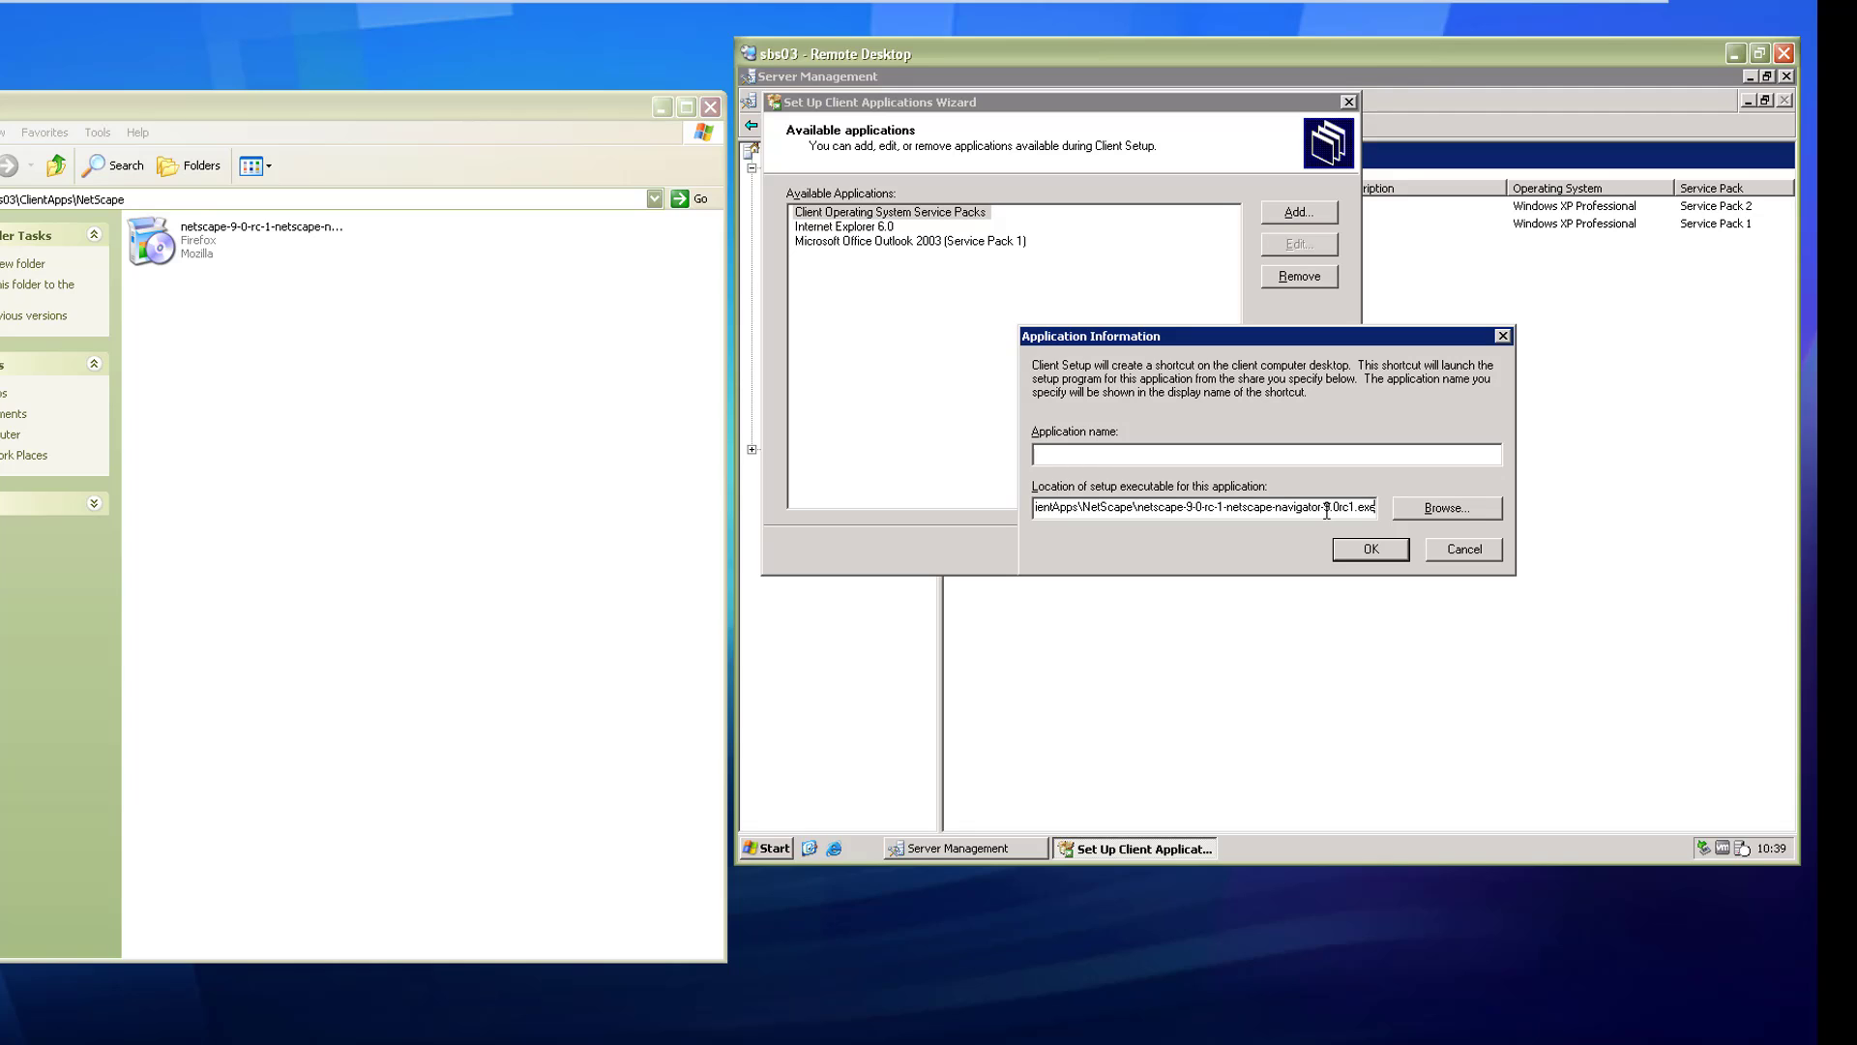
pyautogui.press('End')
pyautogui.write('/')
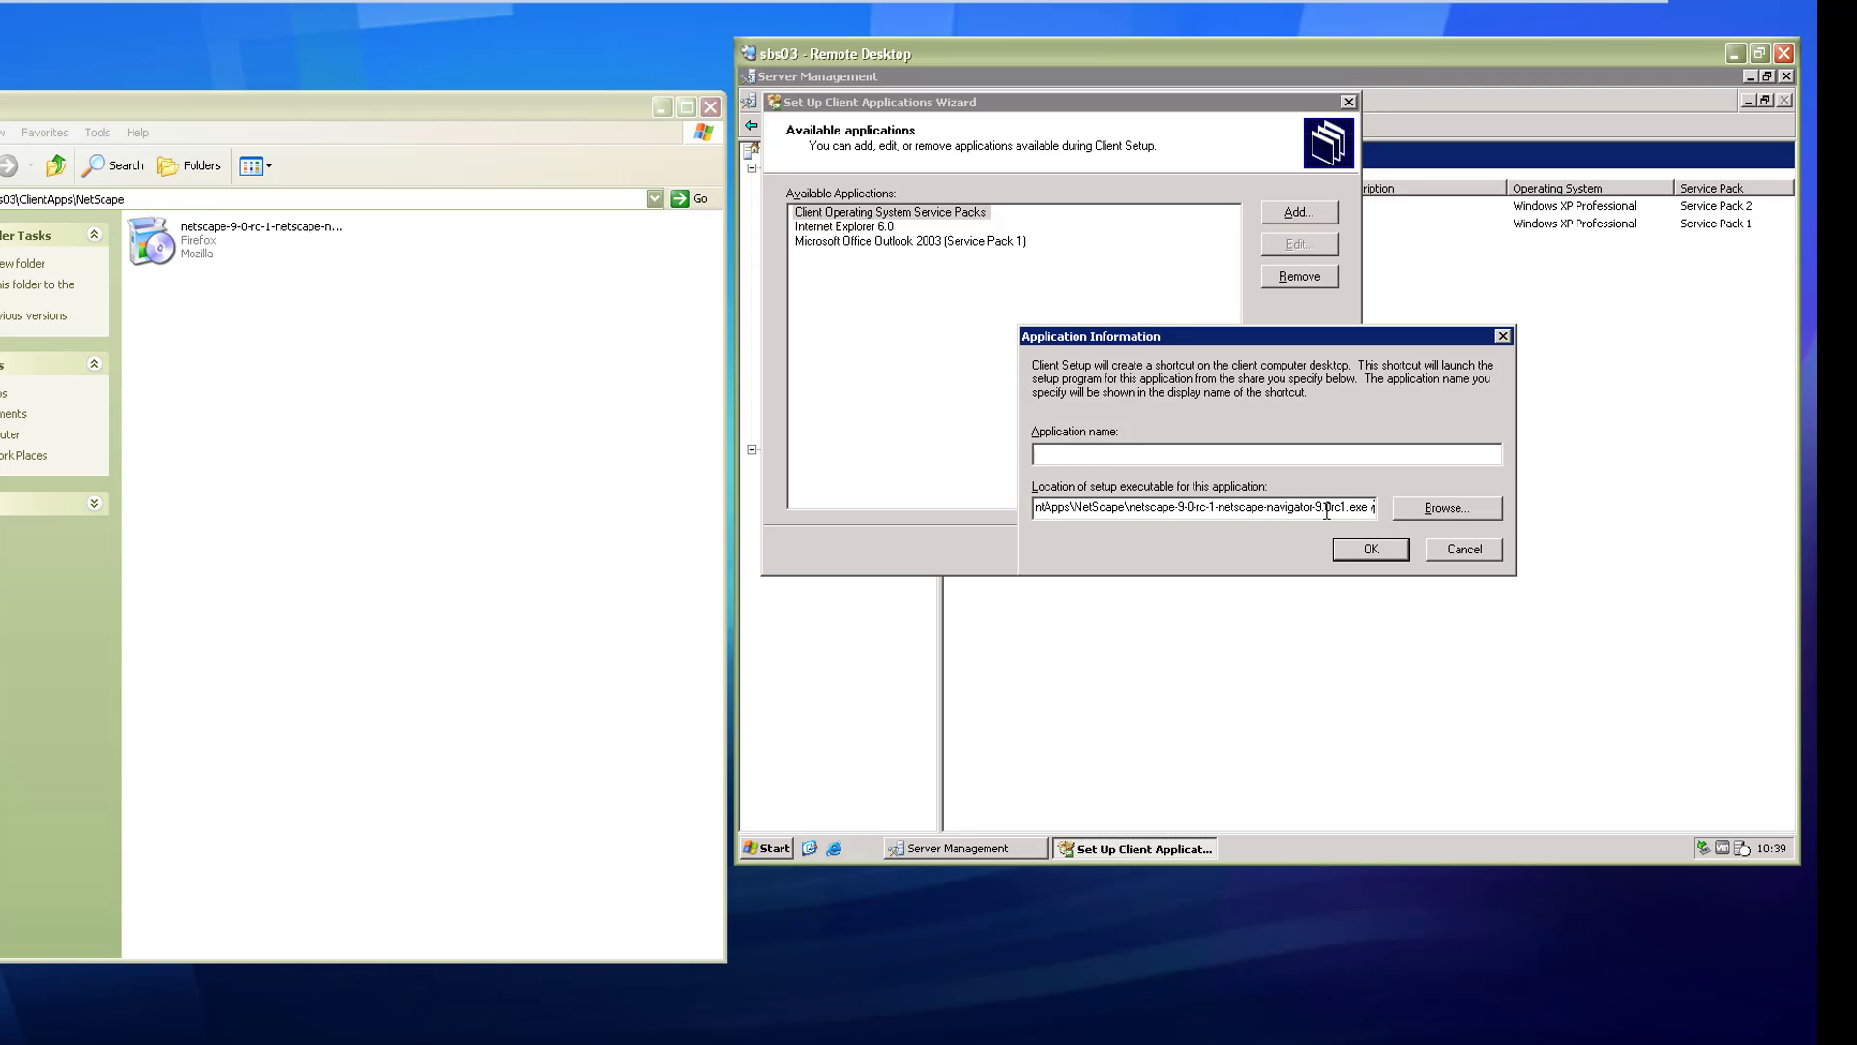
pyautogui.write('S')
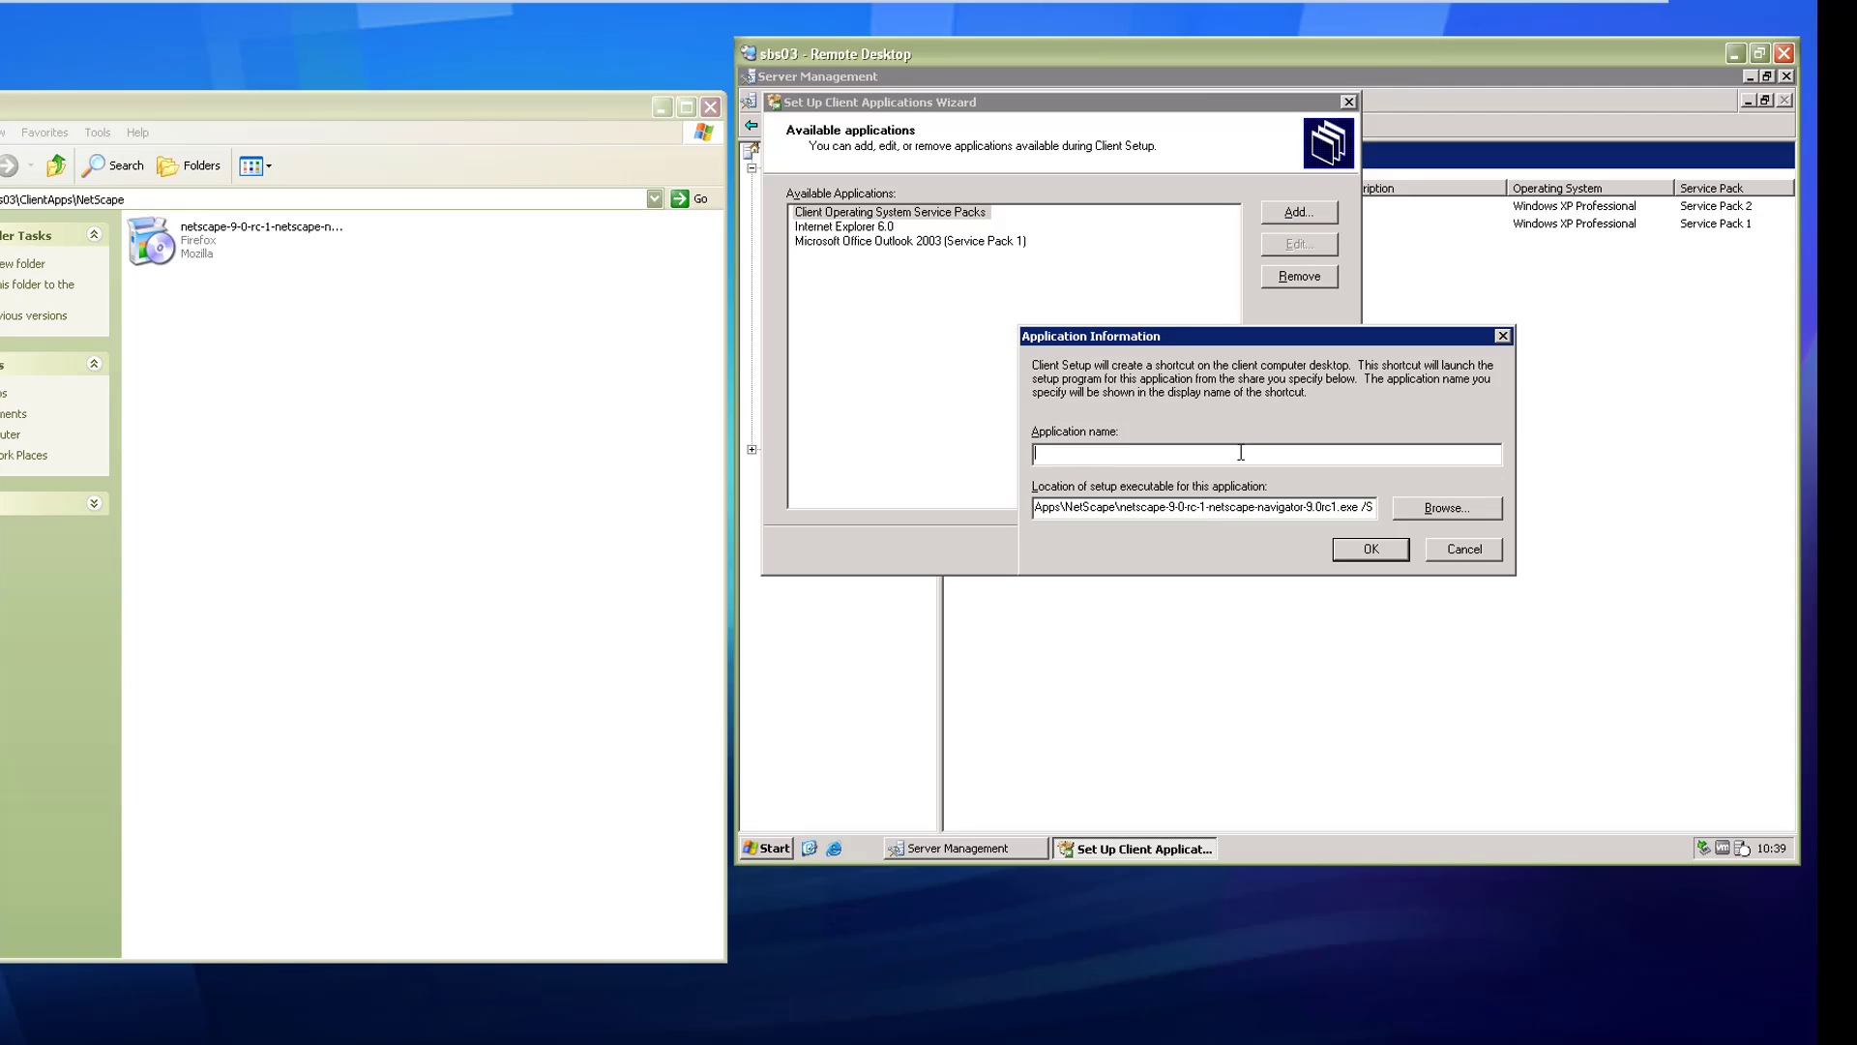
# Name the application NetScape Navigator 9 and add it to the available applications, accepting the new installation location.
pyautogui.write('Net')
pyautogui.write('Scape Navigator 9')
pyautogui.click(1391, 553)
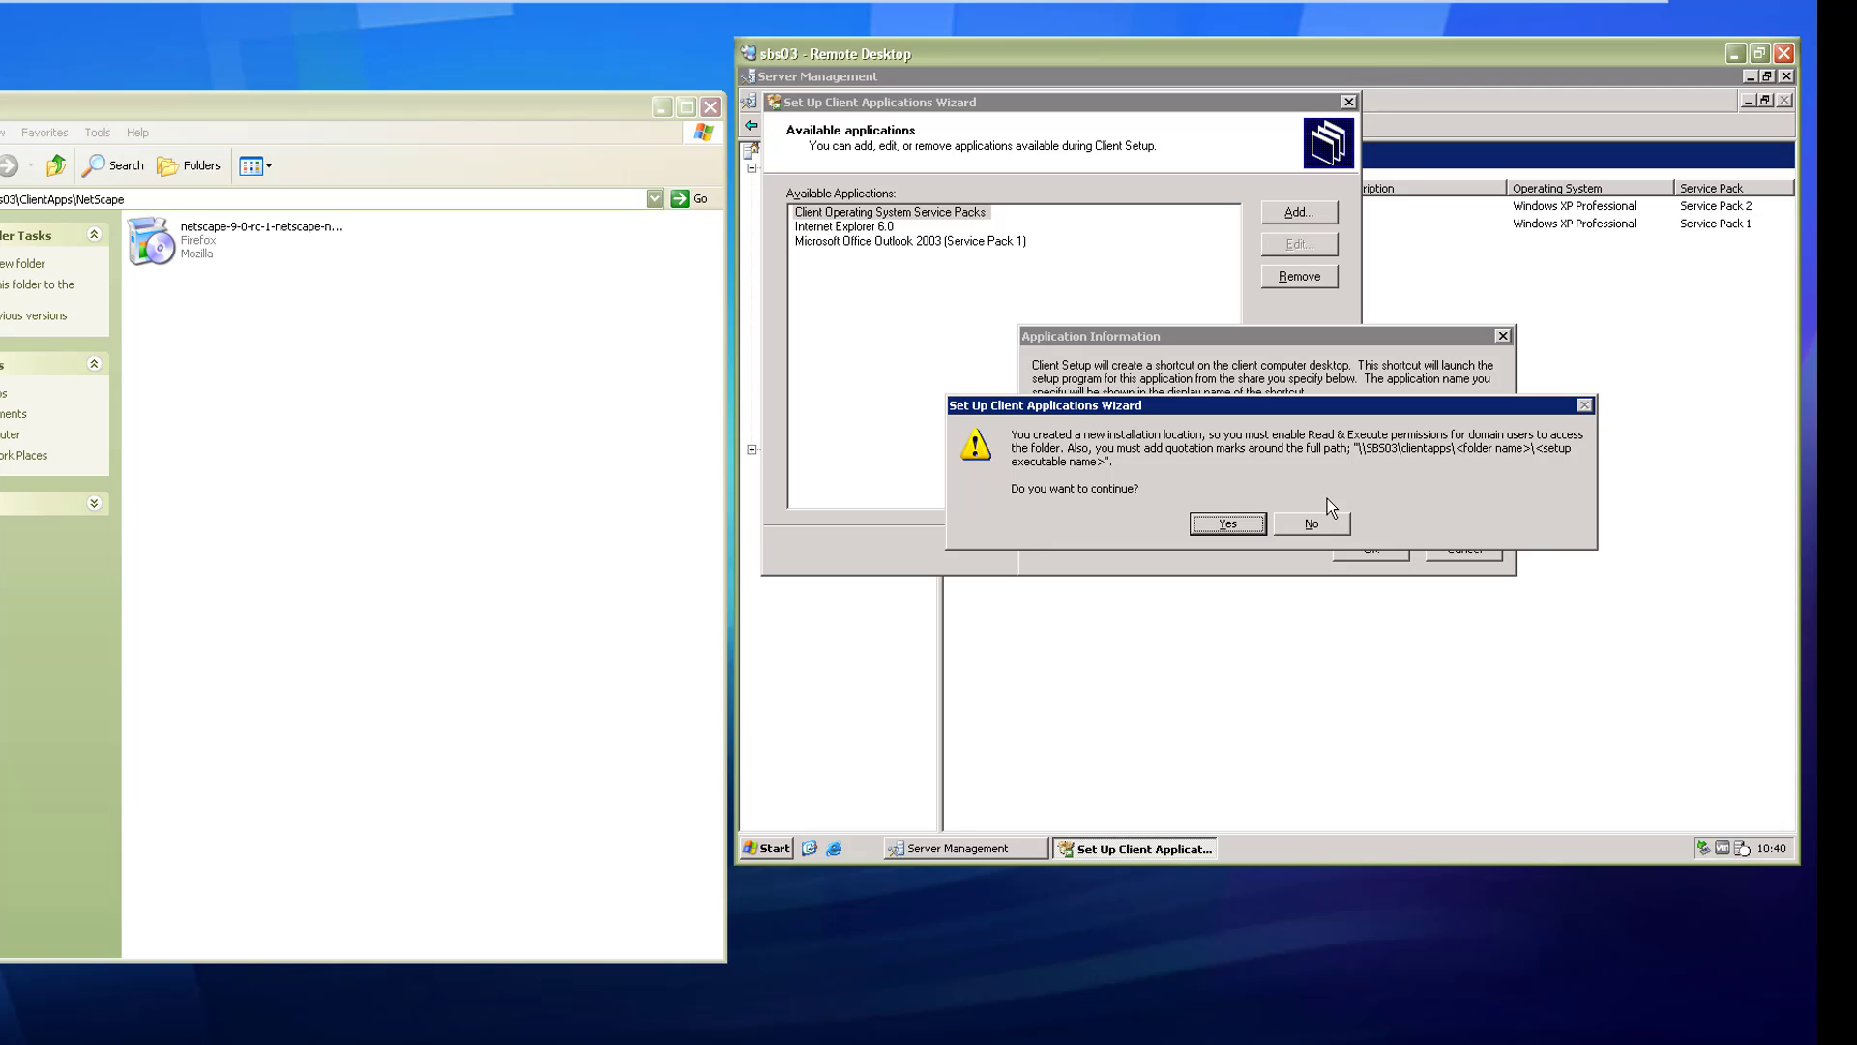
pyautogui.click(1235, 530)
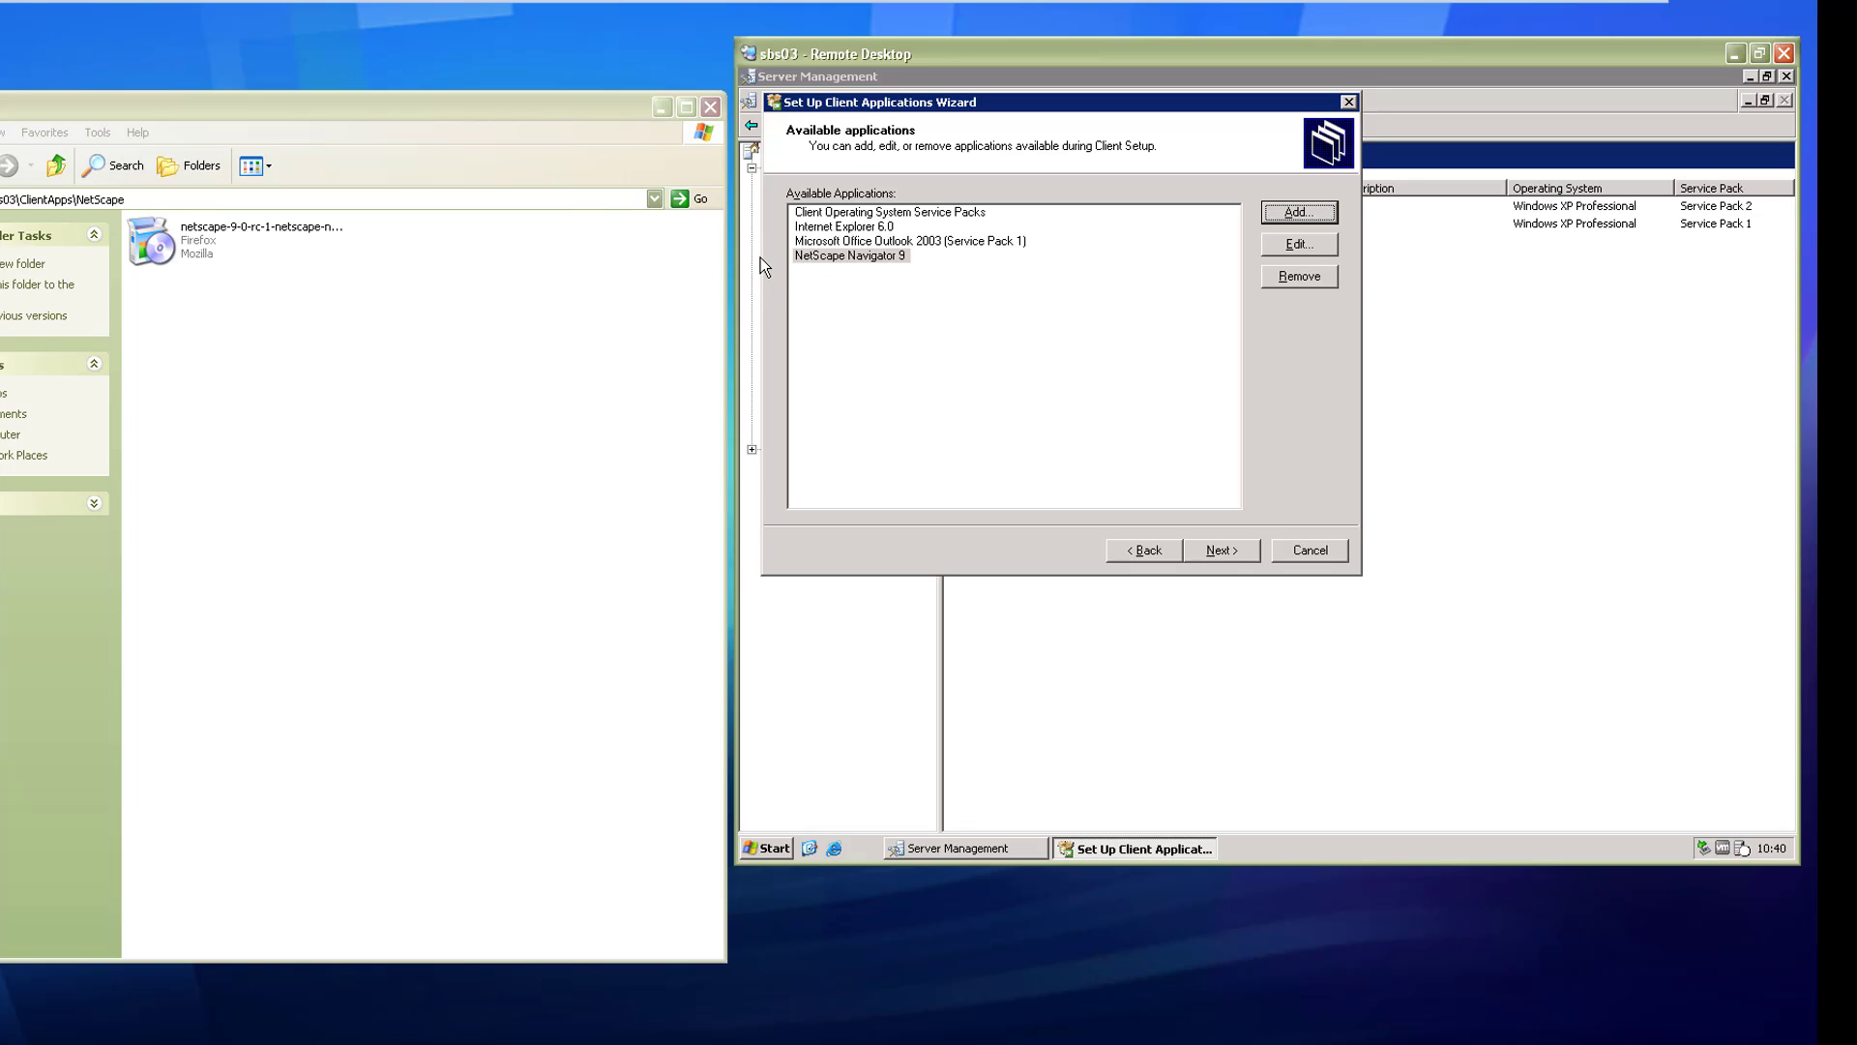
# Start a new client application entry and choose Setup.exe from the AdobeReader folder in ClientApps as its setup executable.
pyautogui.click(57, 167)
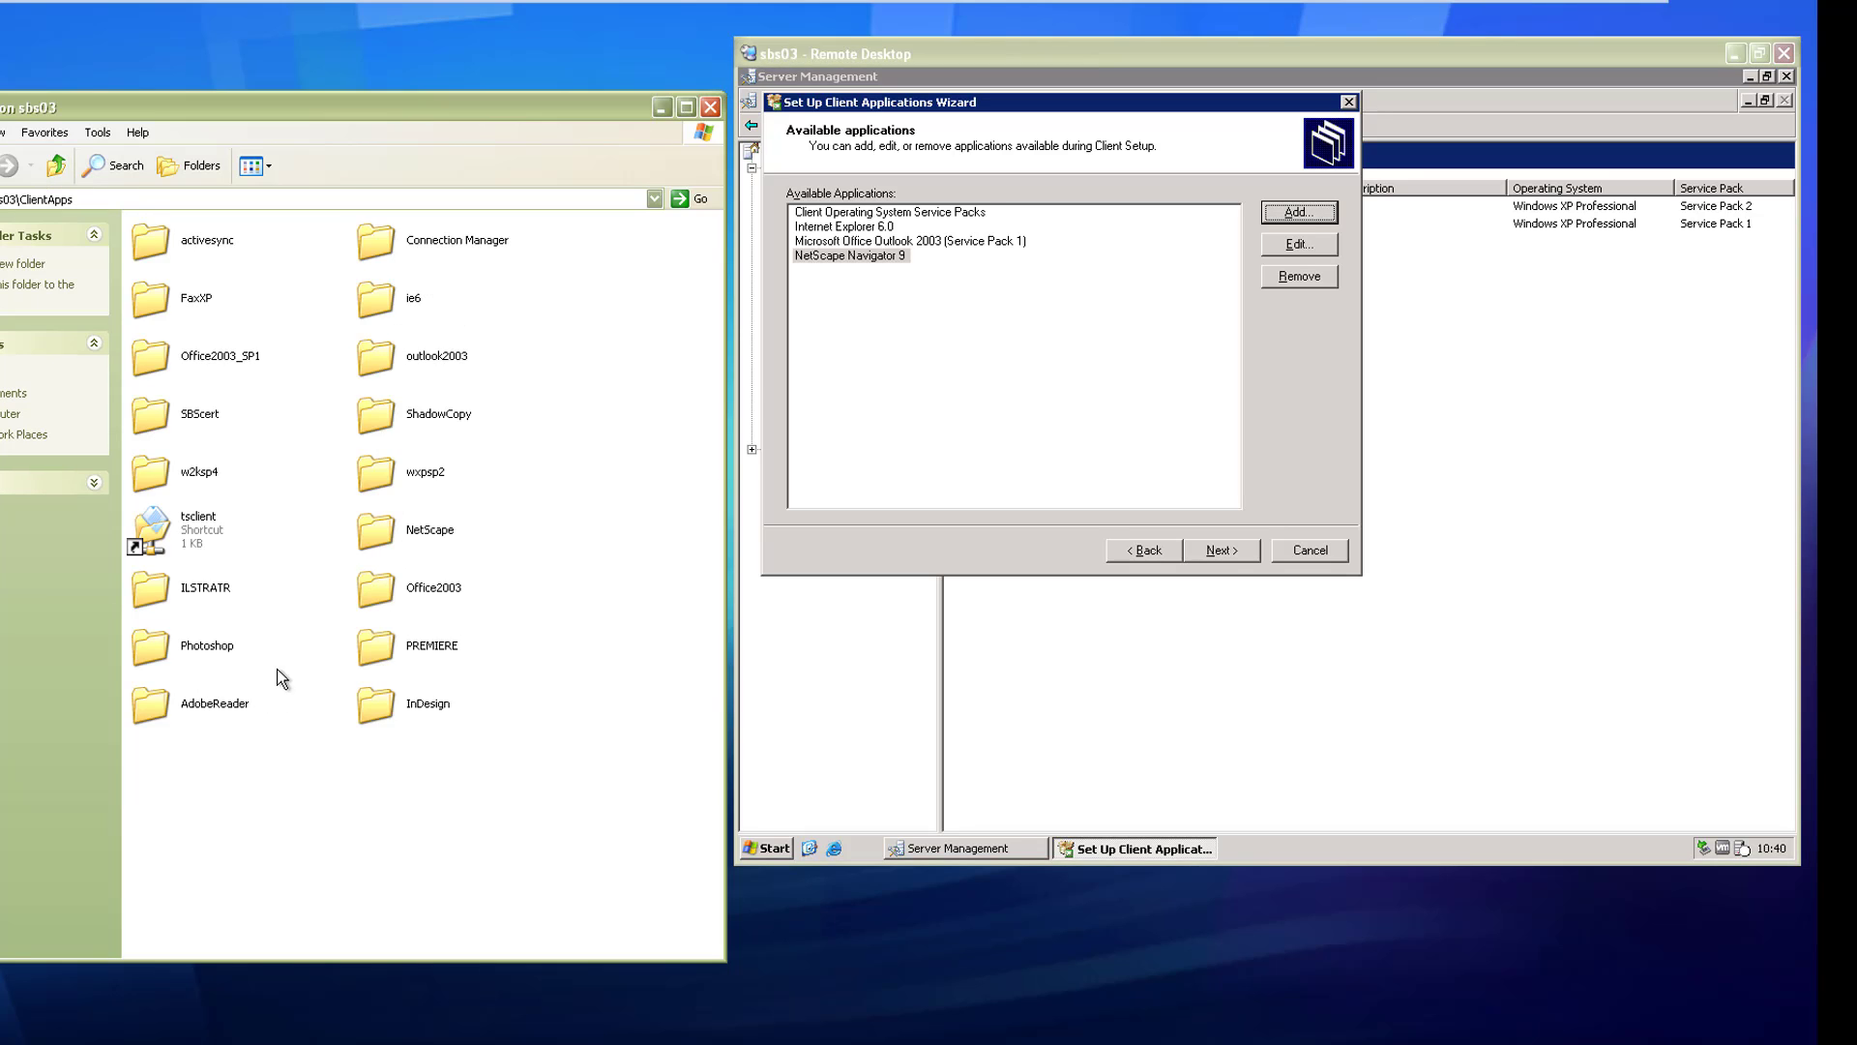
pyautogui.doubleClick(194, 700)
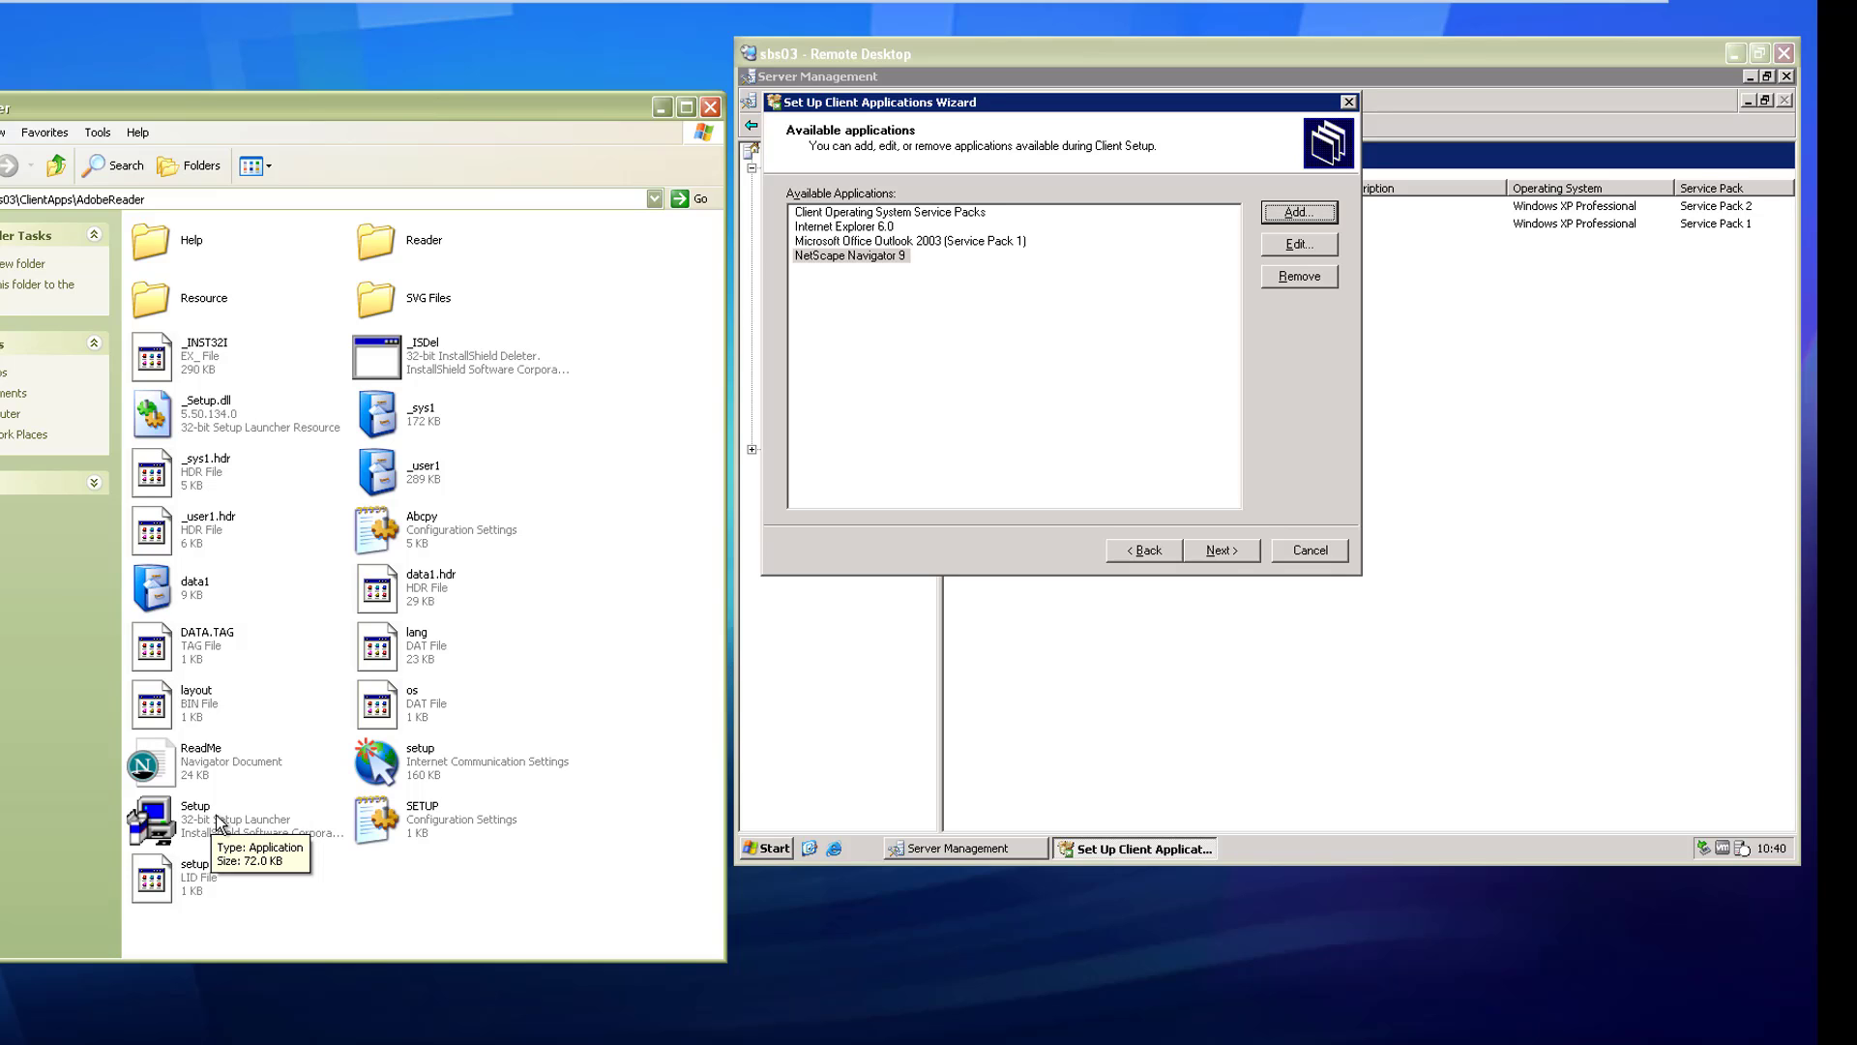
pyautogui.click(1279, 215)
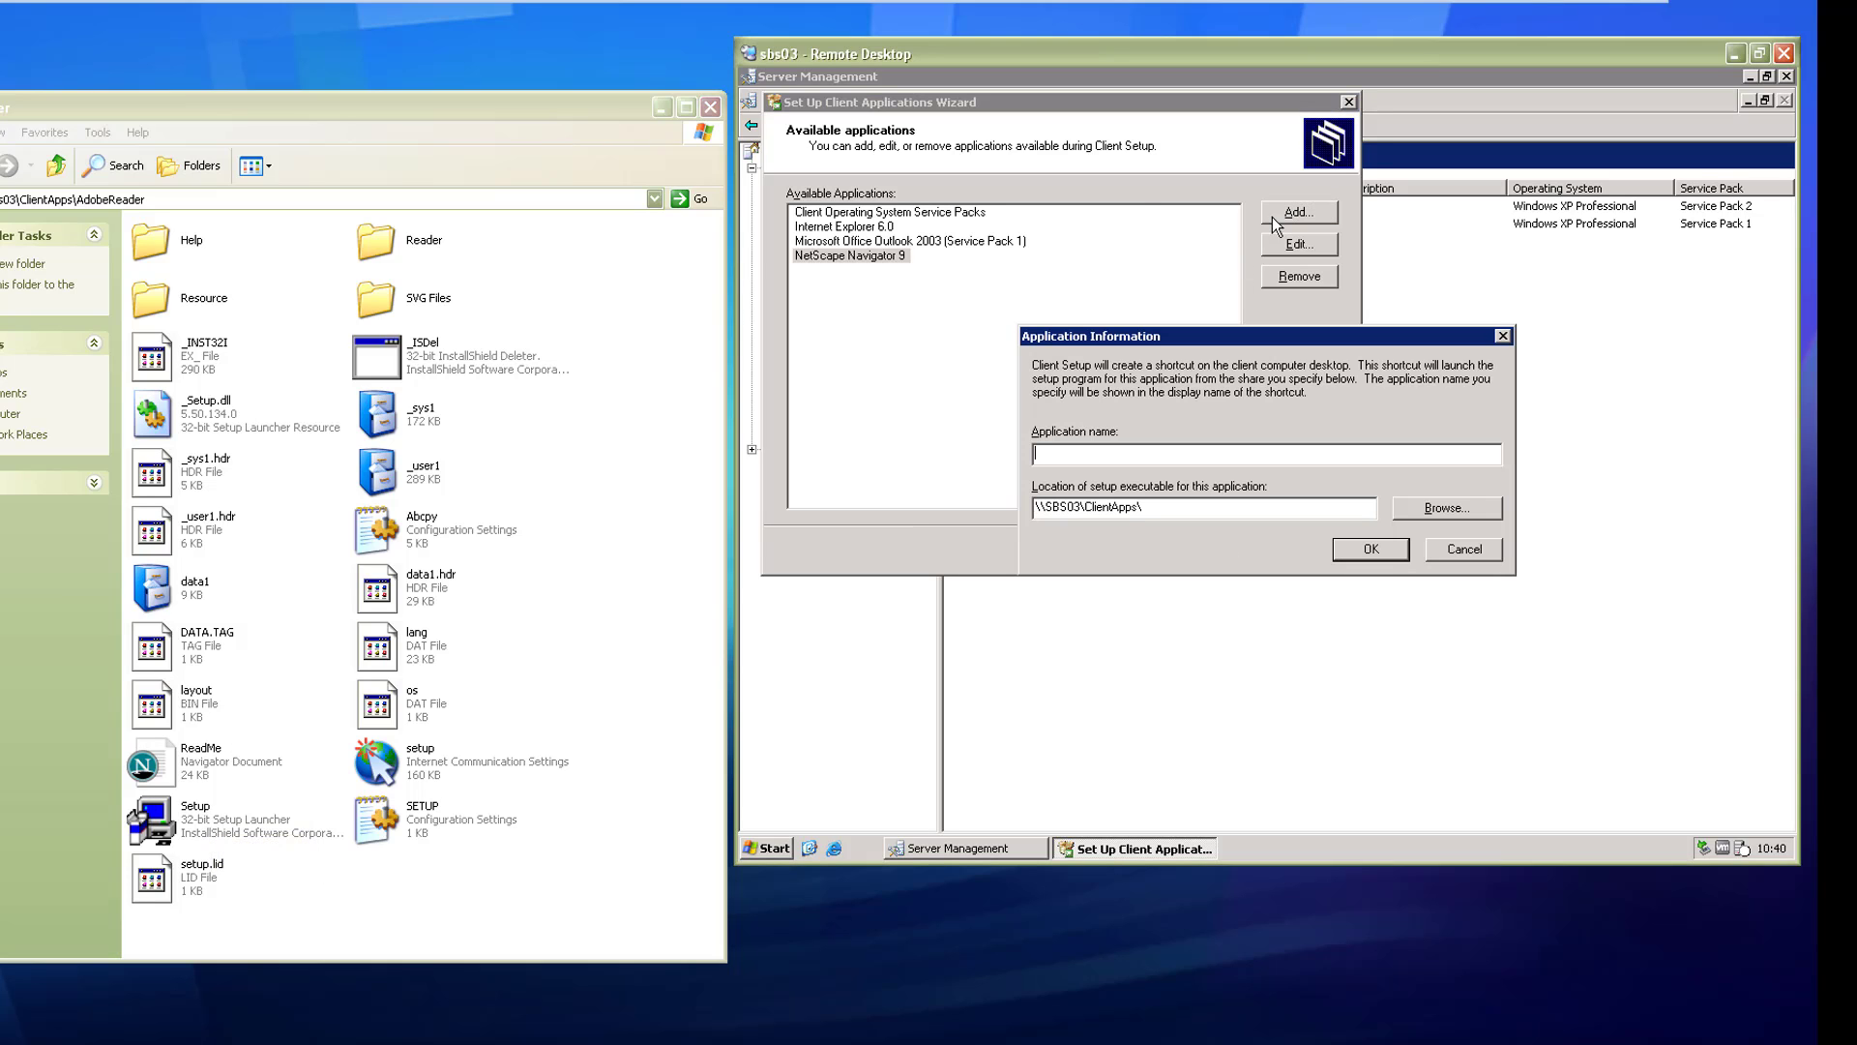
pyautogui.click(1441, 516)
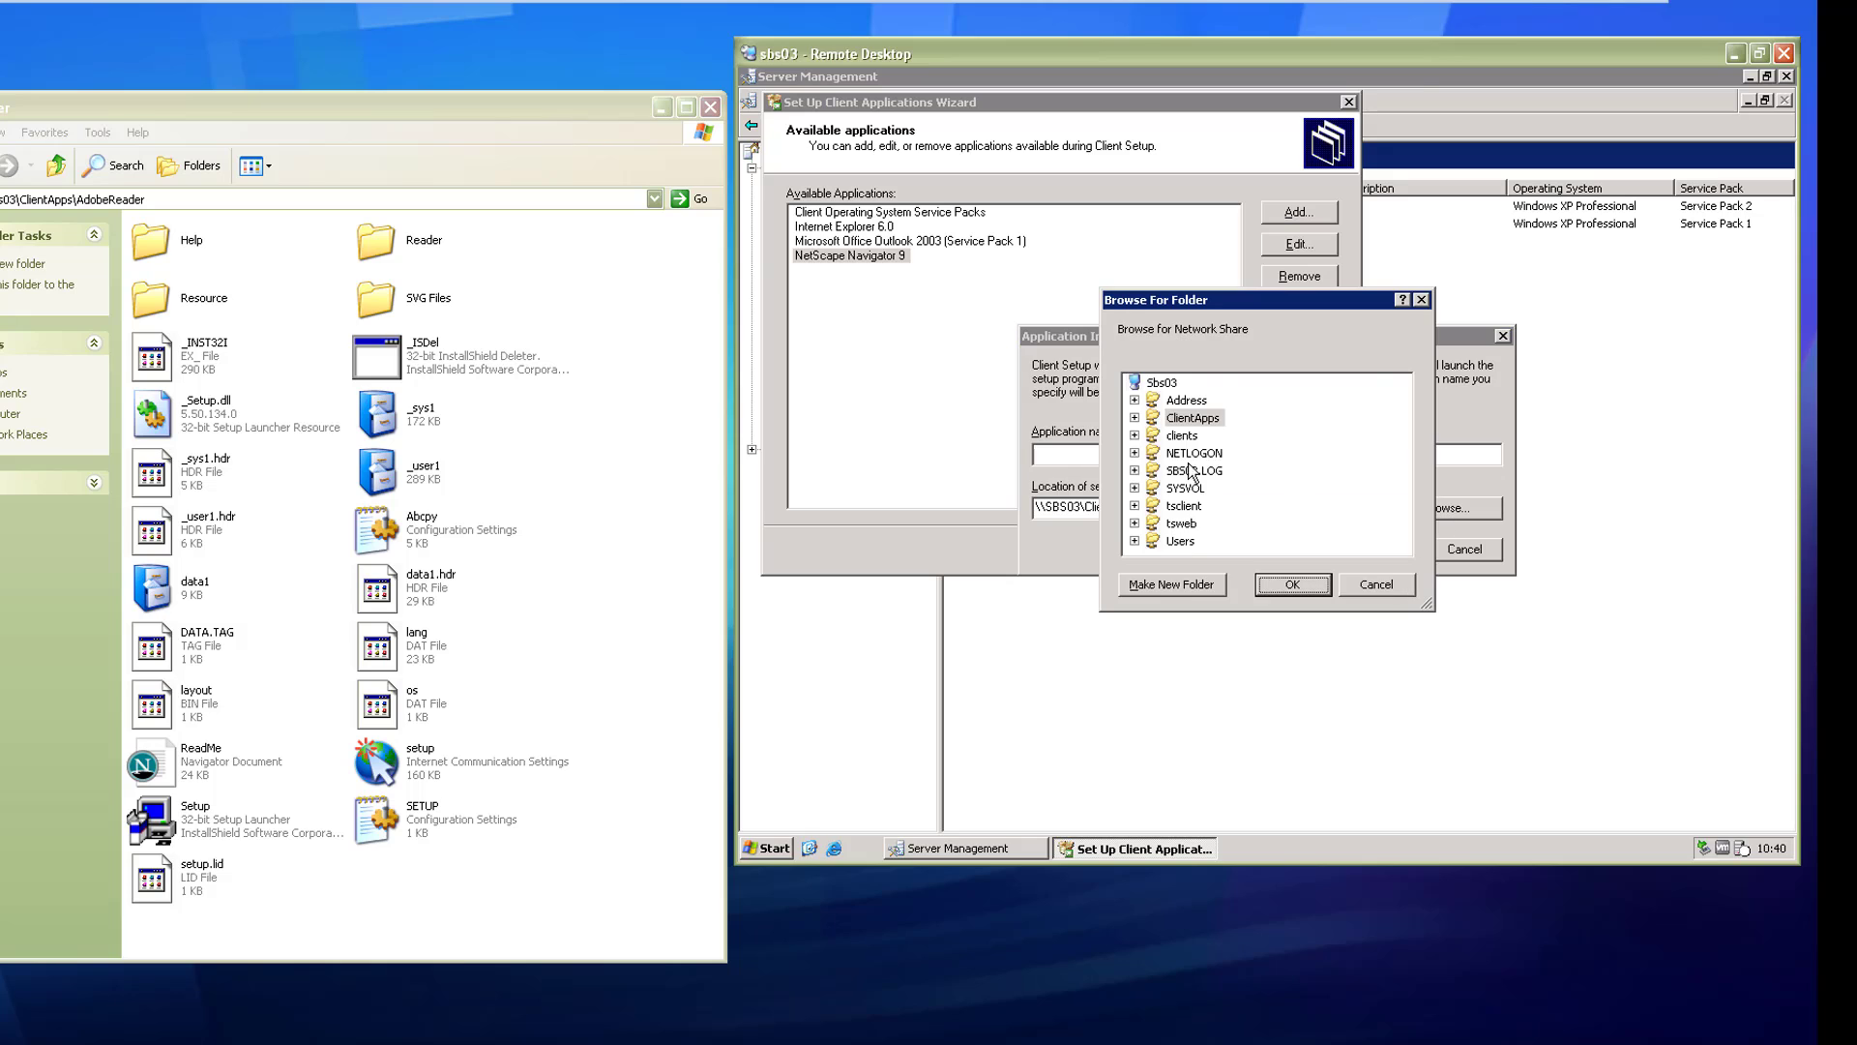
pyautogui.click(1135, 418)
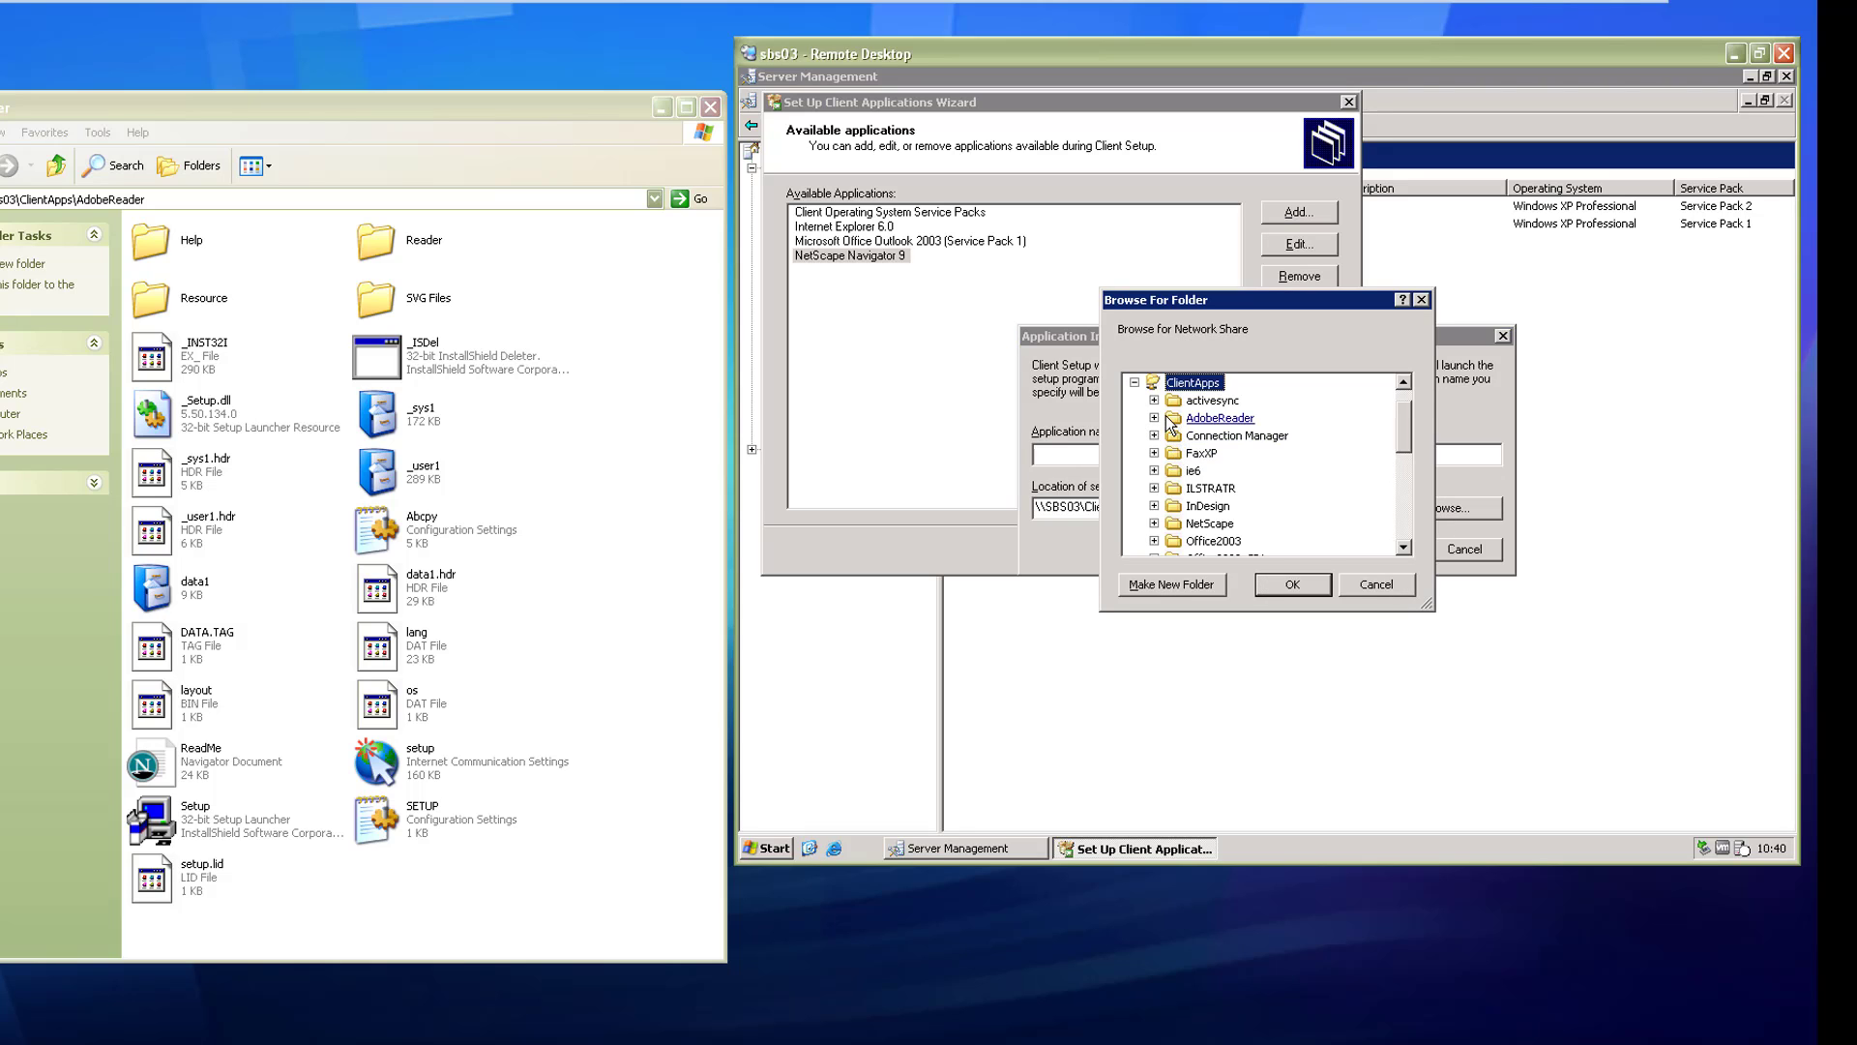
pyautogui.click(1154, 418)
pyautogui.scroll(-5, 1209, 464)
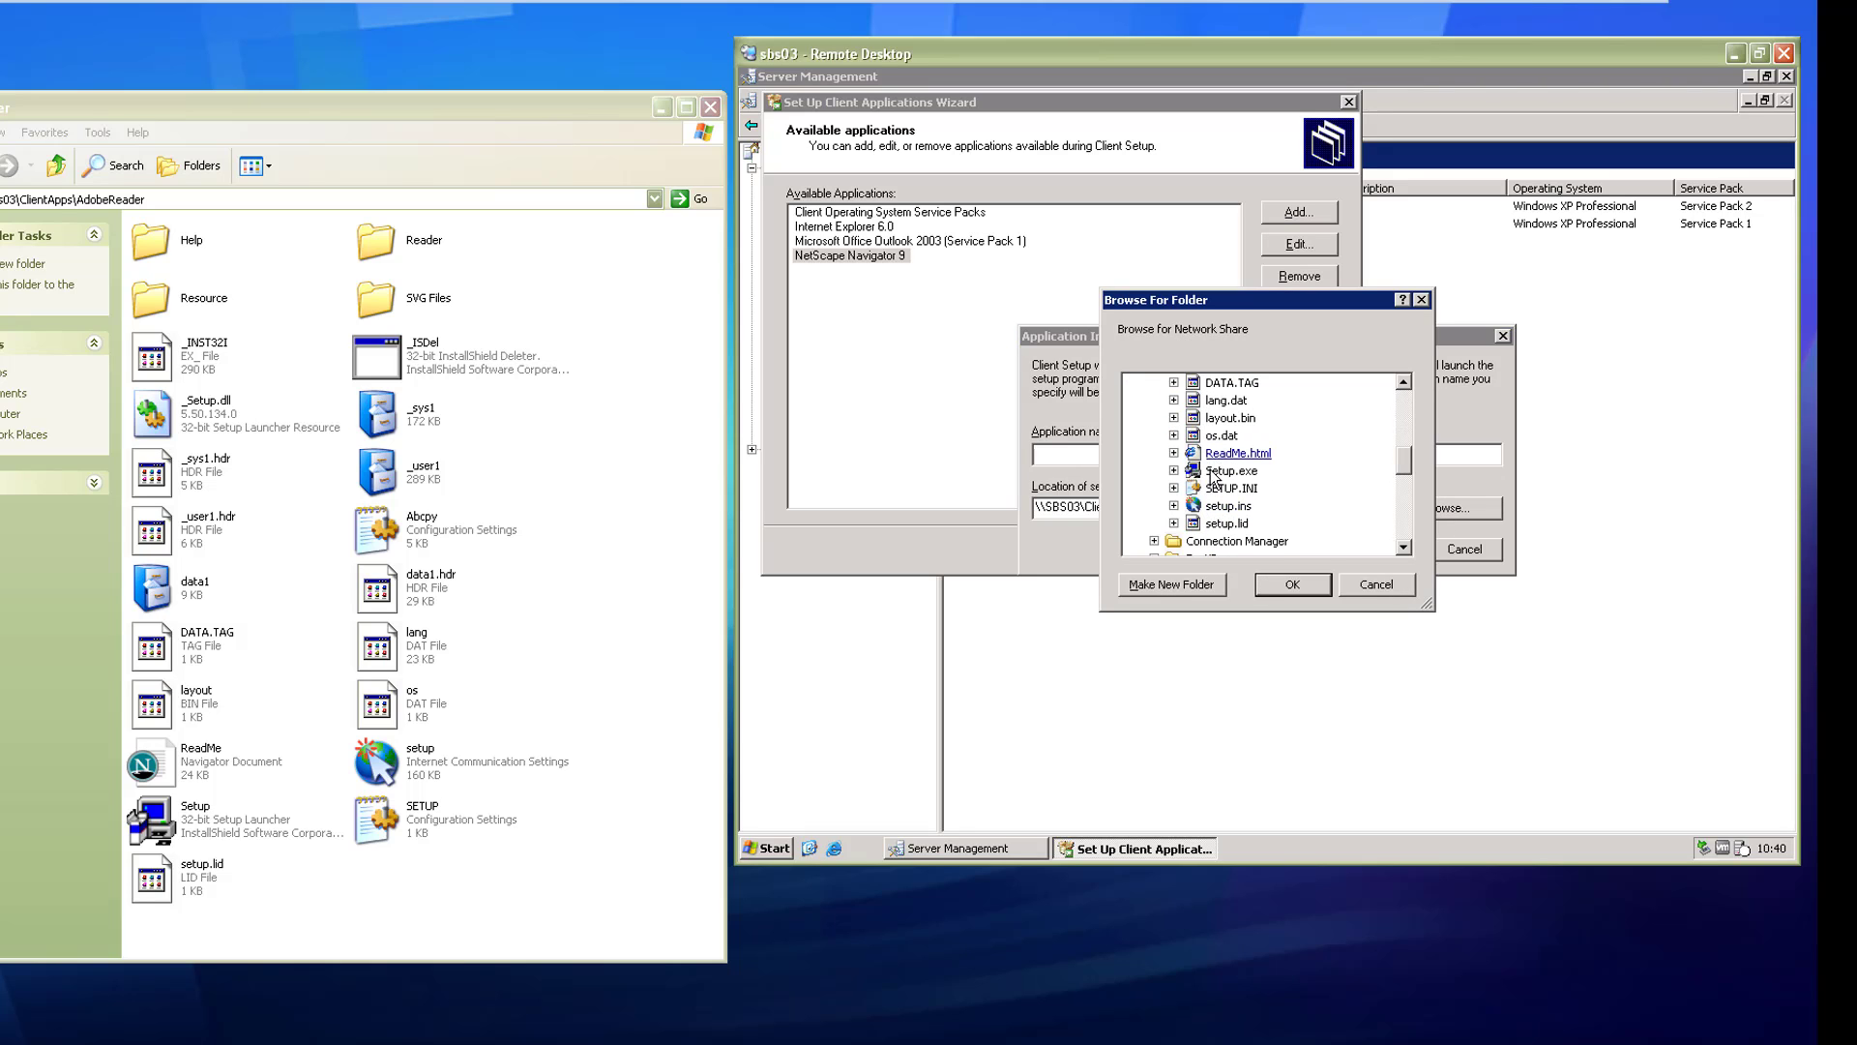
pyautogui.click(1213, 472)
pyautogui.click(1275, 589)
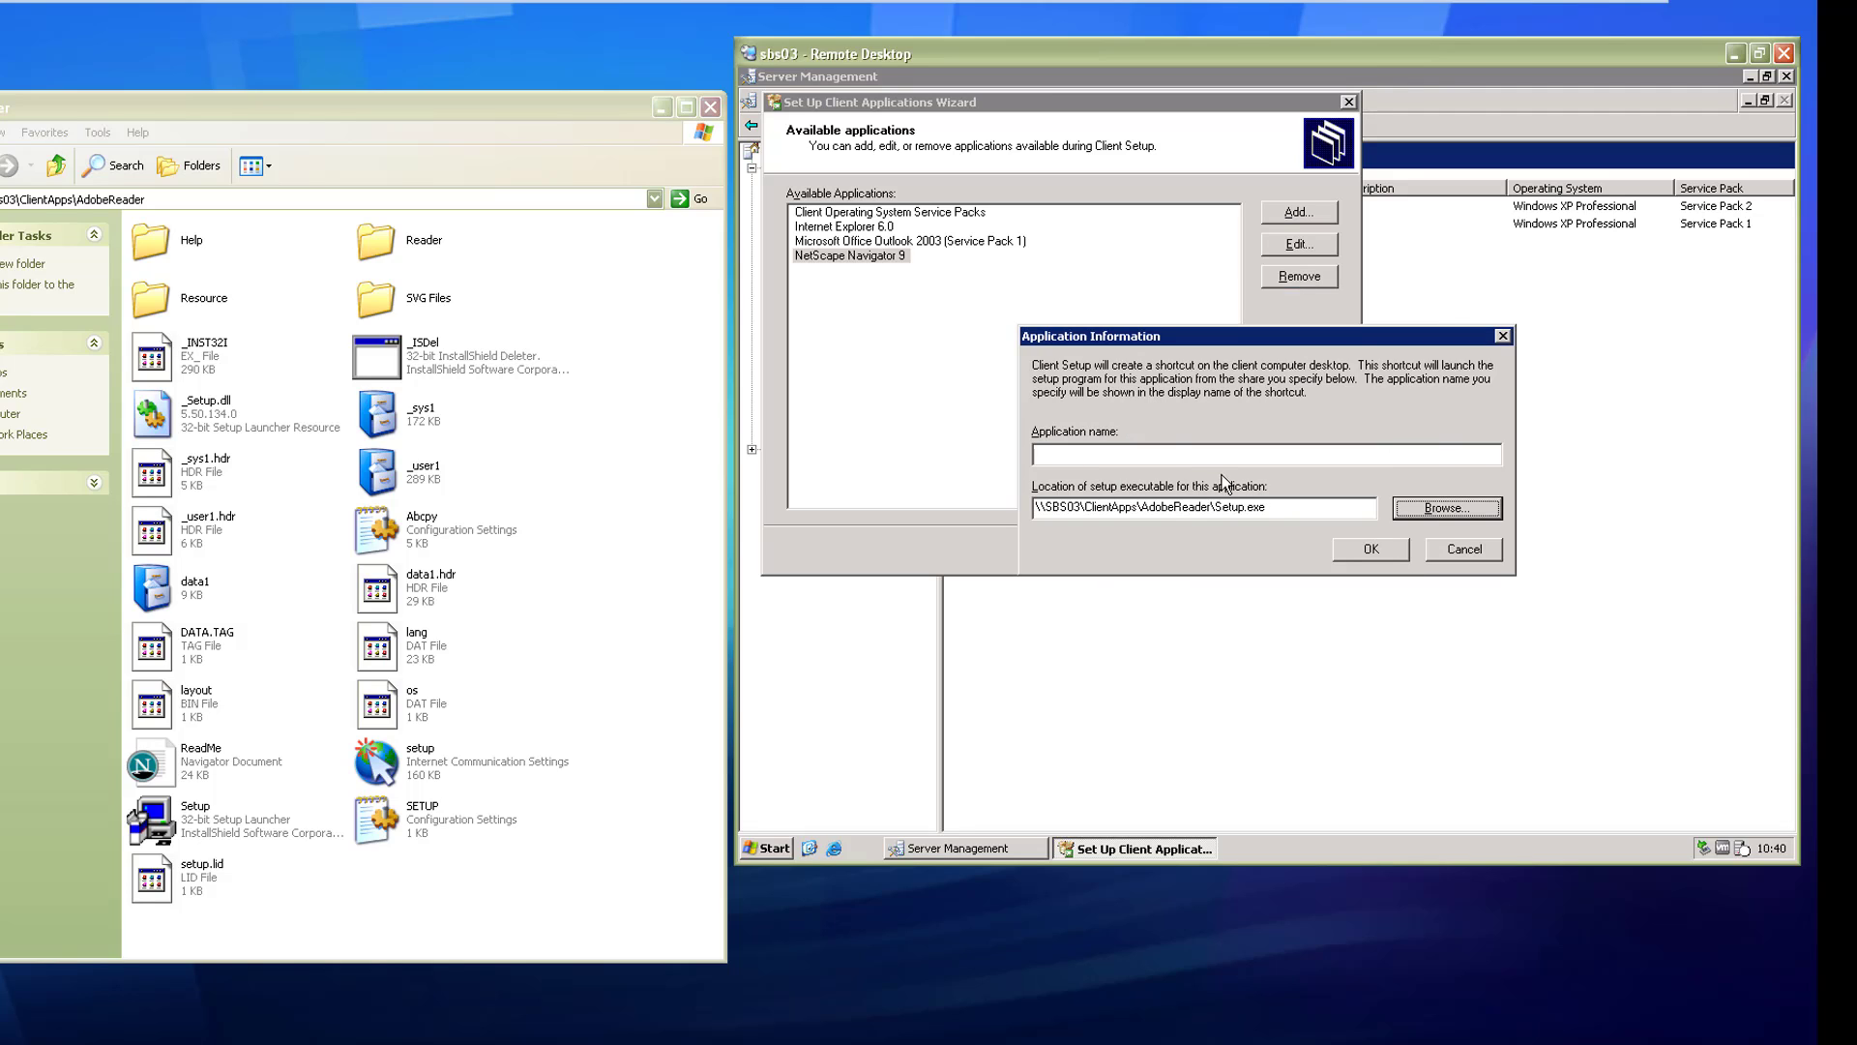
# Name the application Adobe Reader and add it to the available applications, accepting the new installation location.
pyautogui.click(1170, 455)
pyautogui.write('Adobe A')
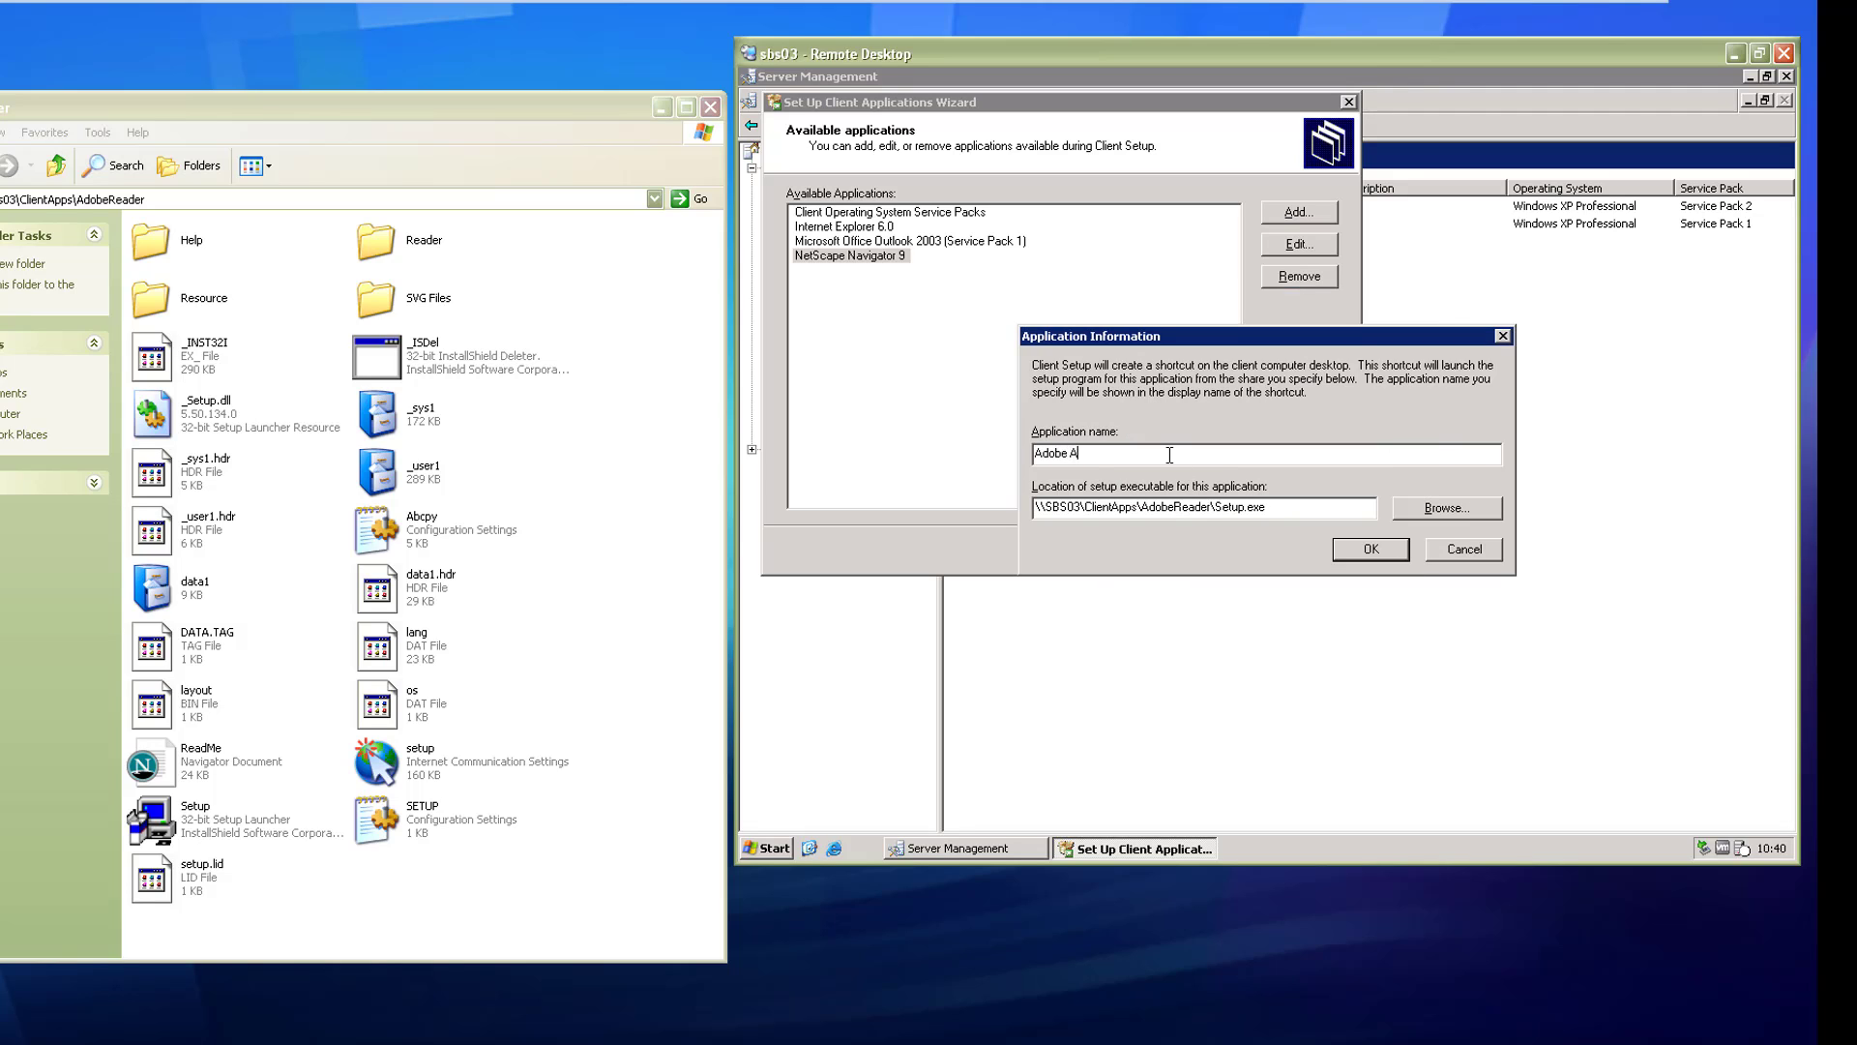
pyautogui.press('BackSpace')
pyautogui.write('Reader')
pyautogui.click(1336, 550)
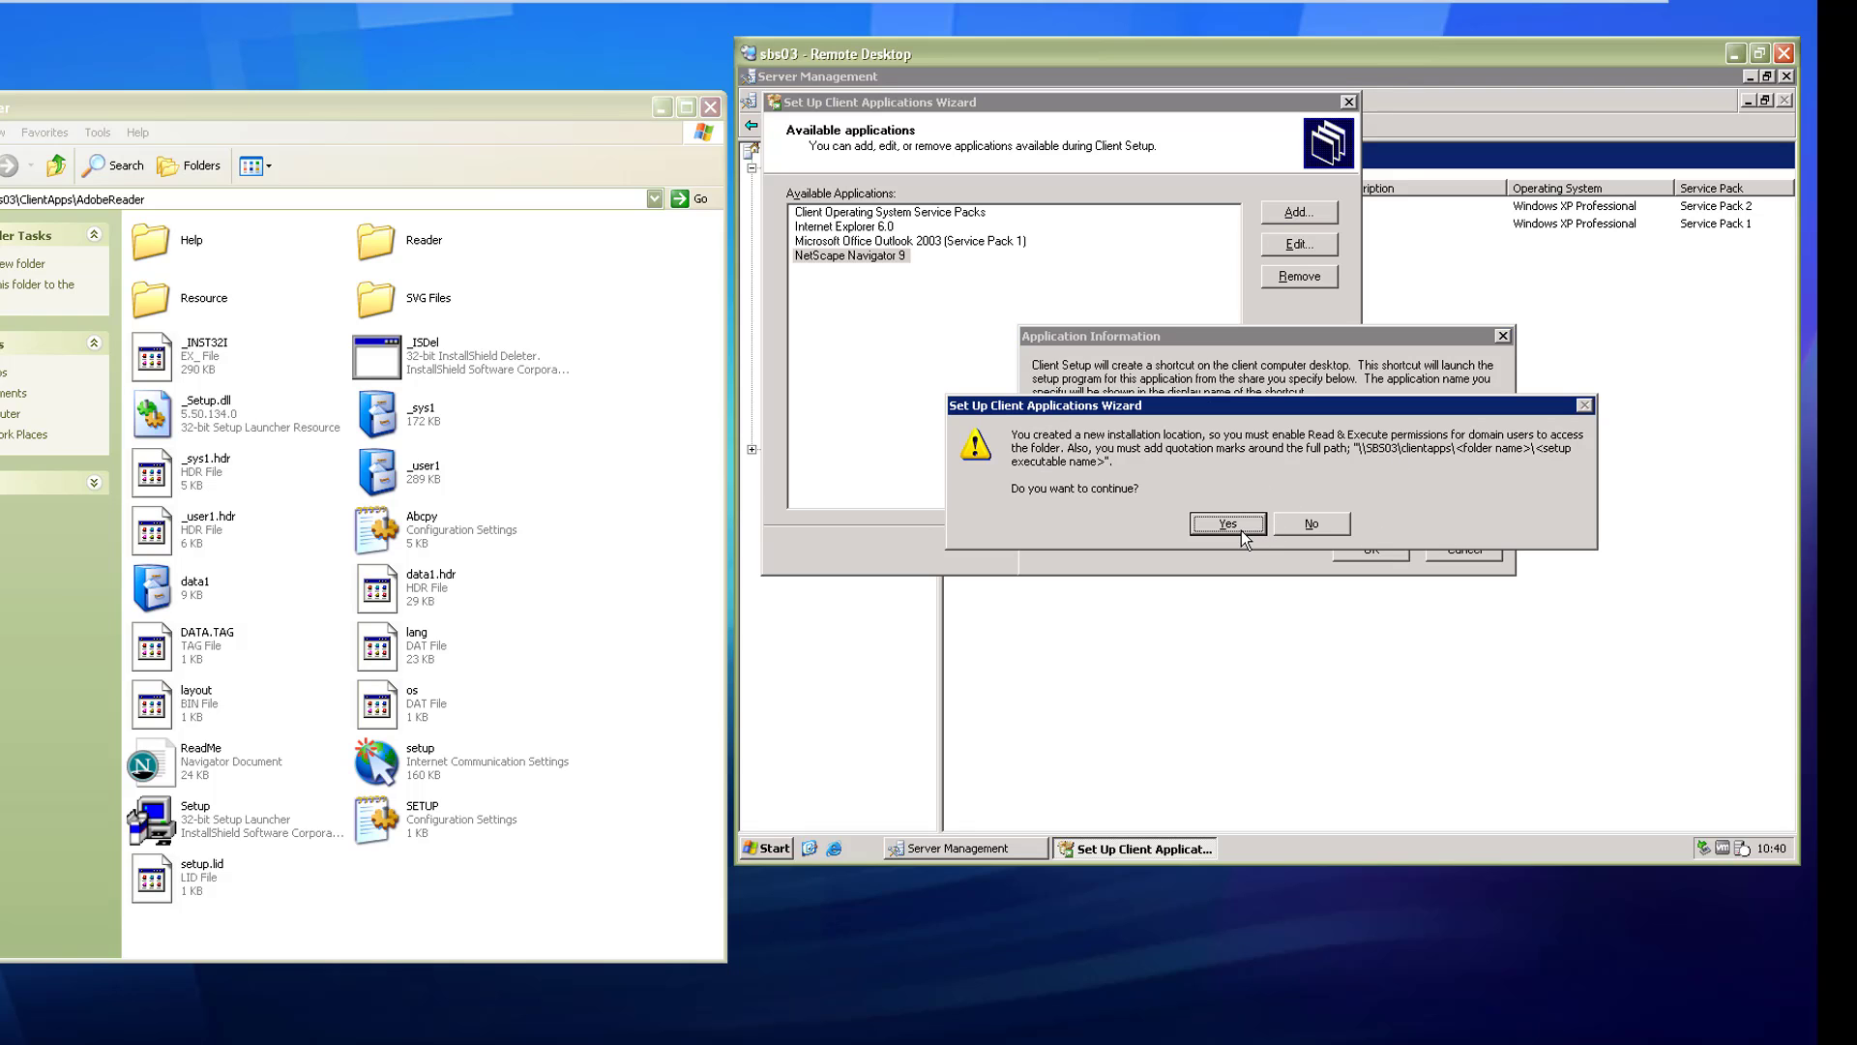
pyautogui.click(1227, 524)
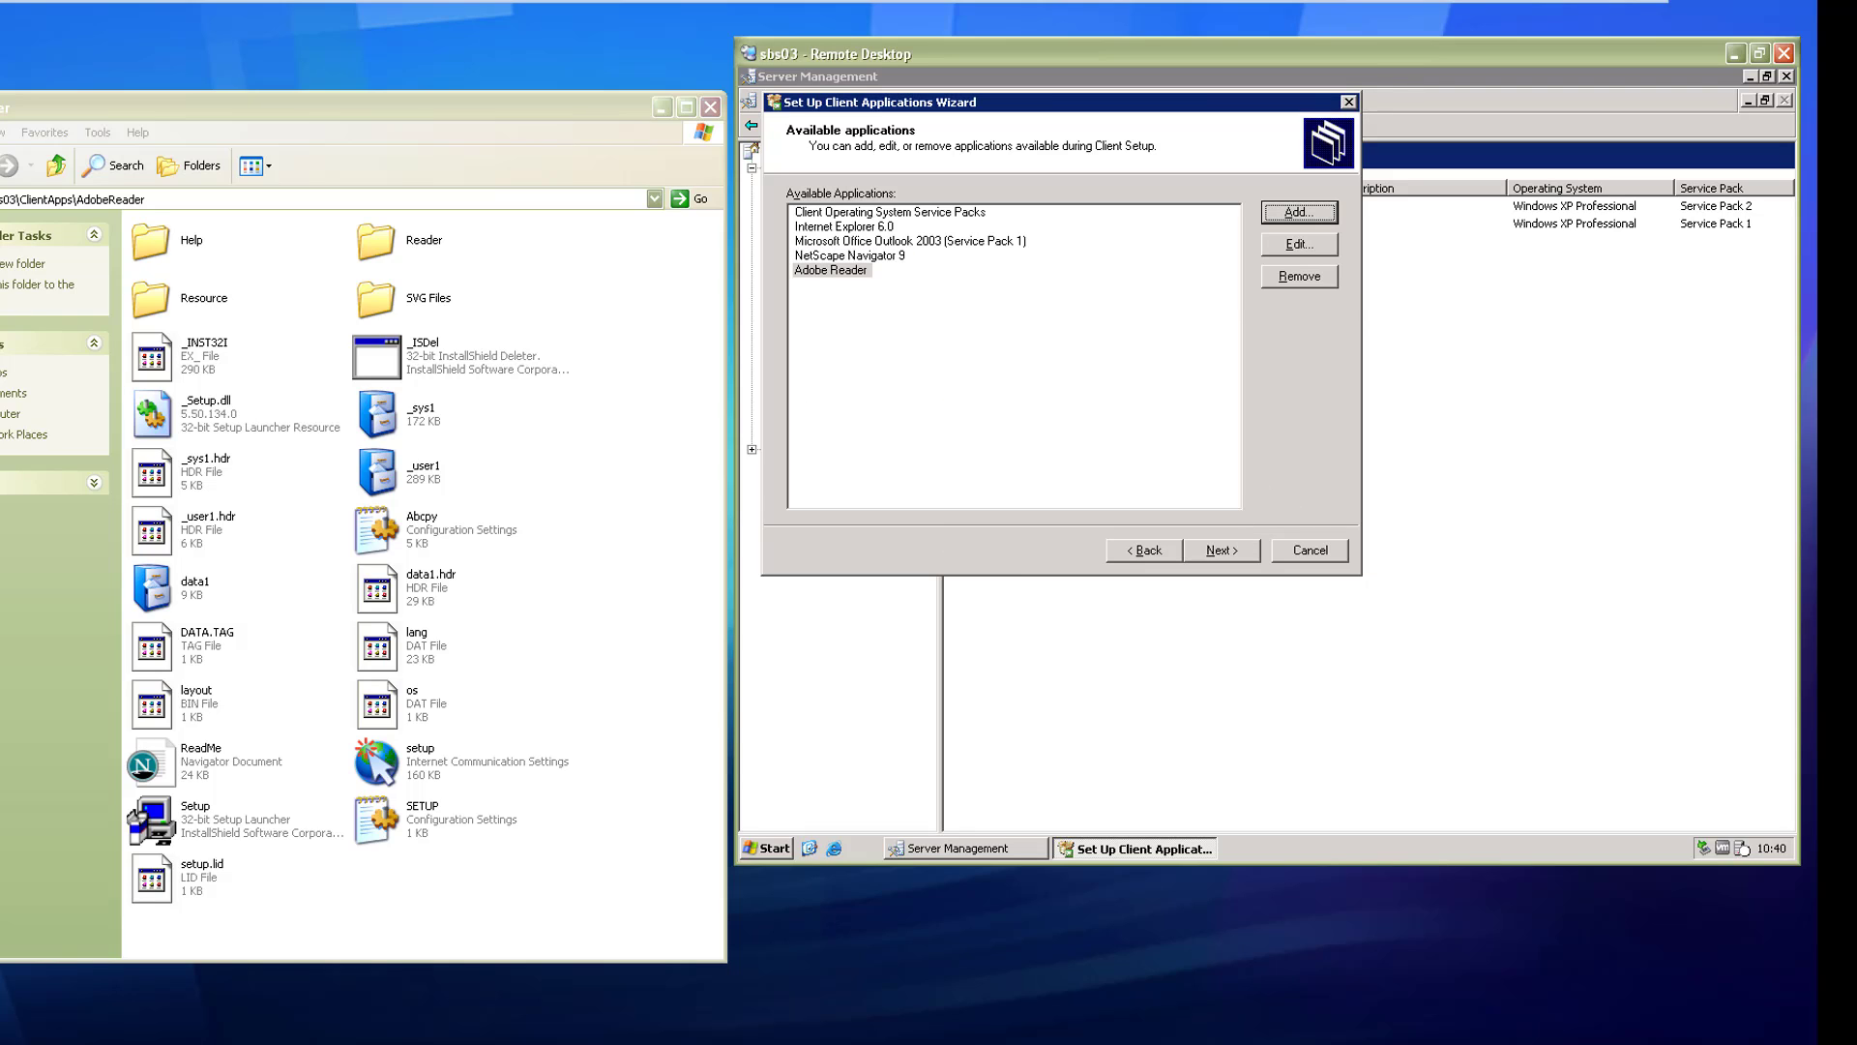
# Add Adobe Photoshop as a client application, using Setup.exe from the Photoshop folder in ClientApps.
pyautogui.click(50, 168)
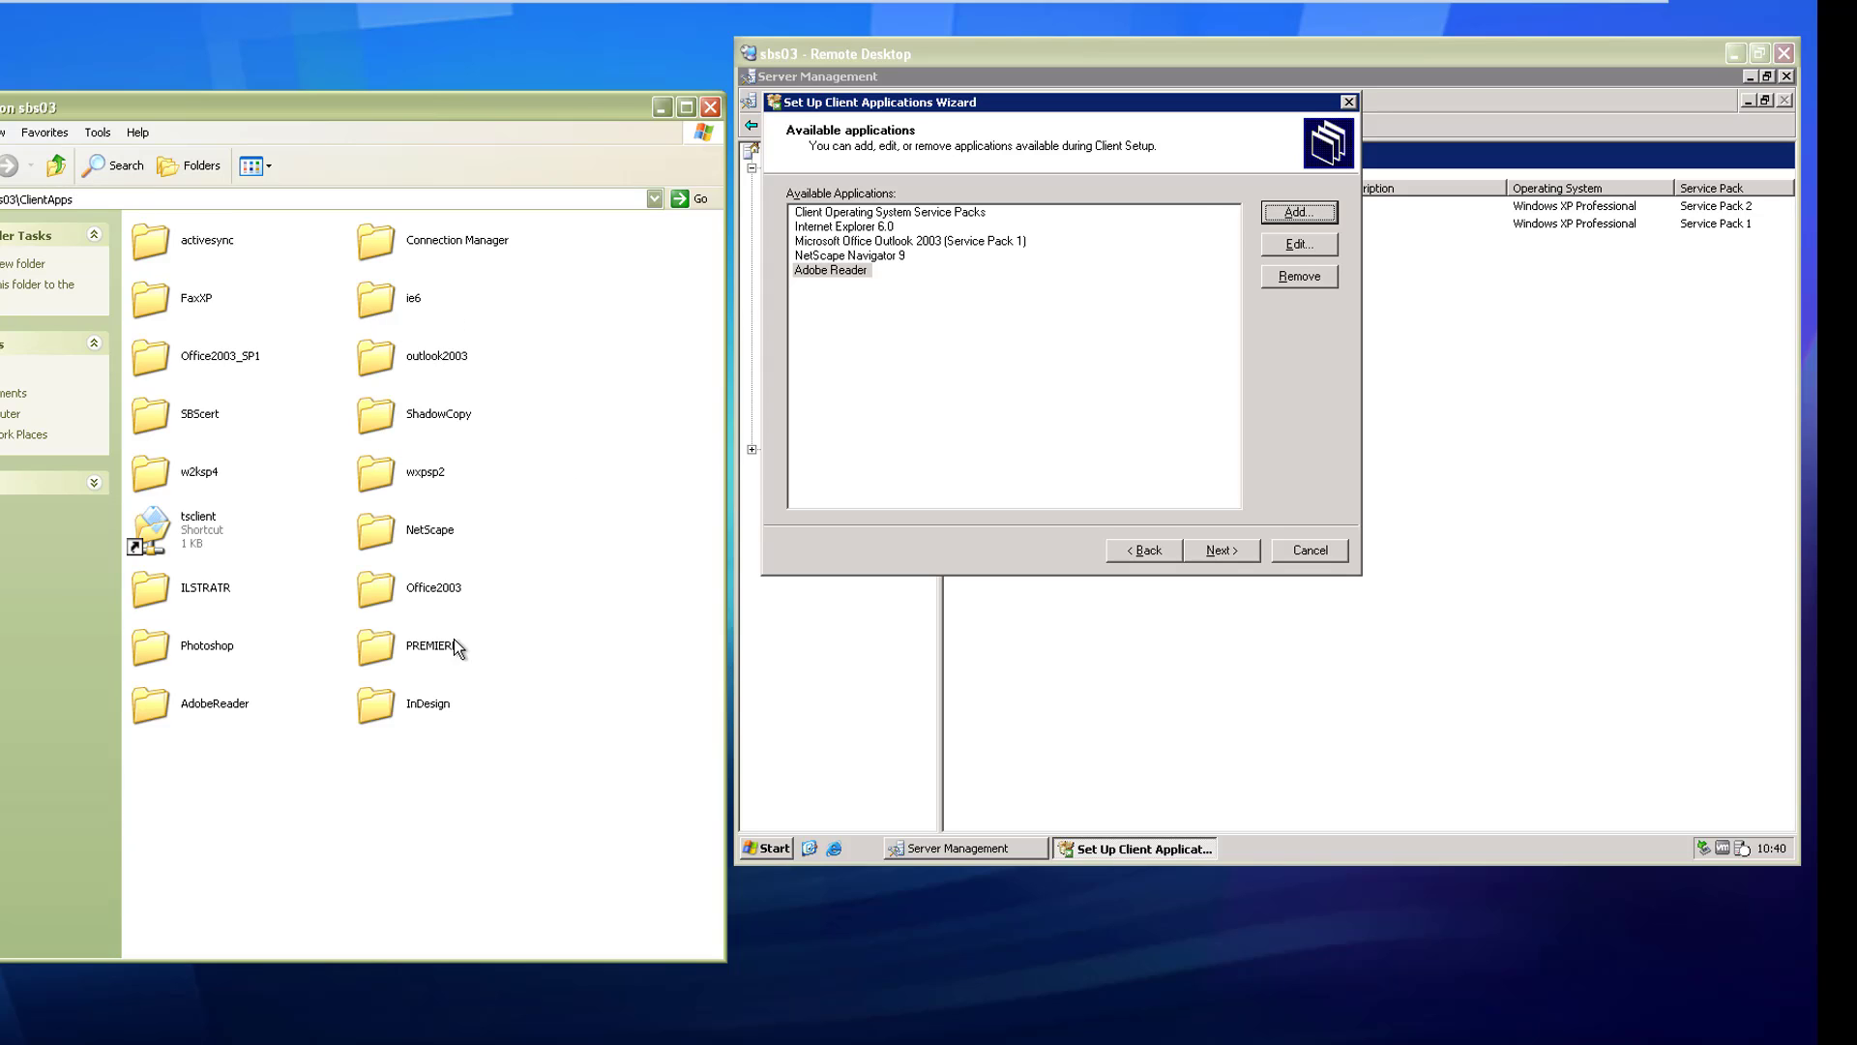
pyautogui.click(1262, 215)
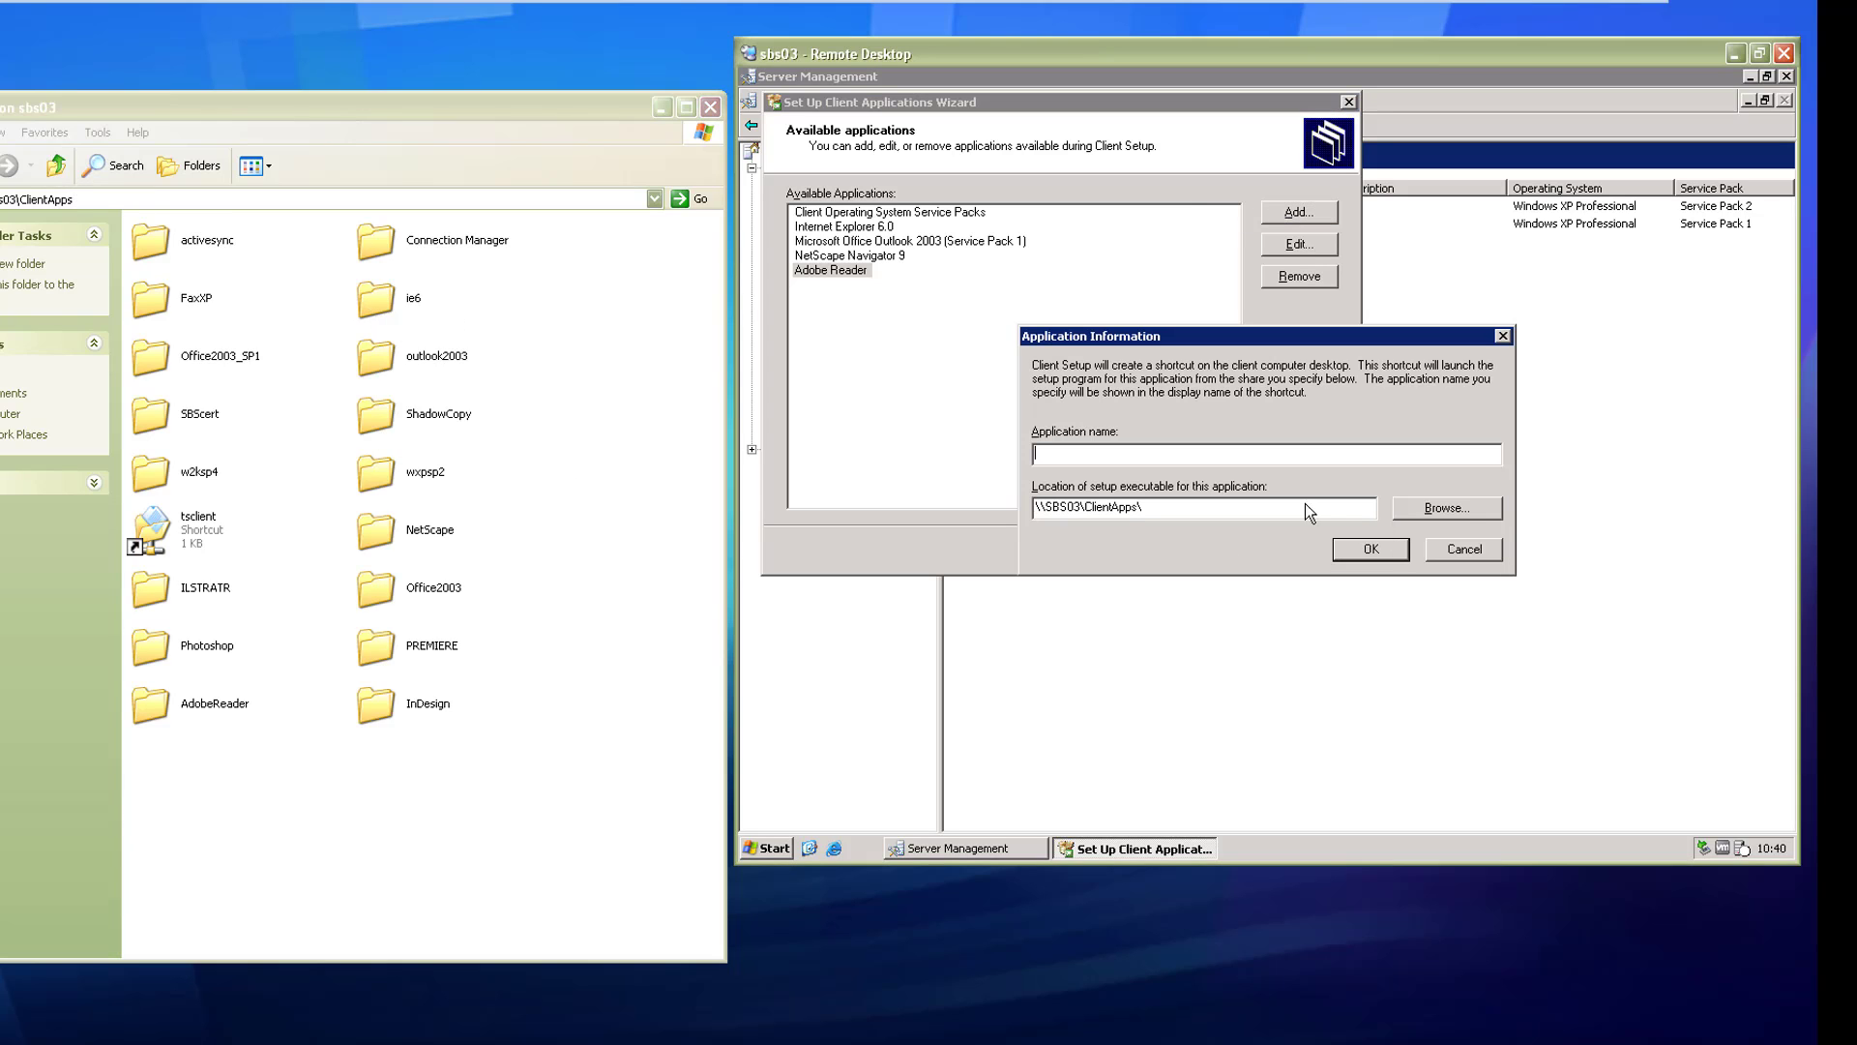
pyautogui.write('Adobe Photoshop')
pyautogui.click(1432, 511)
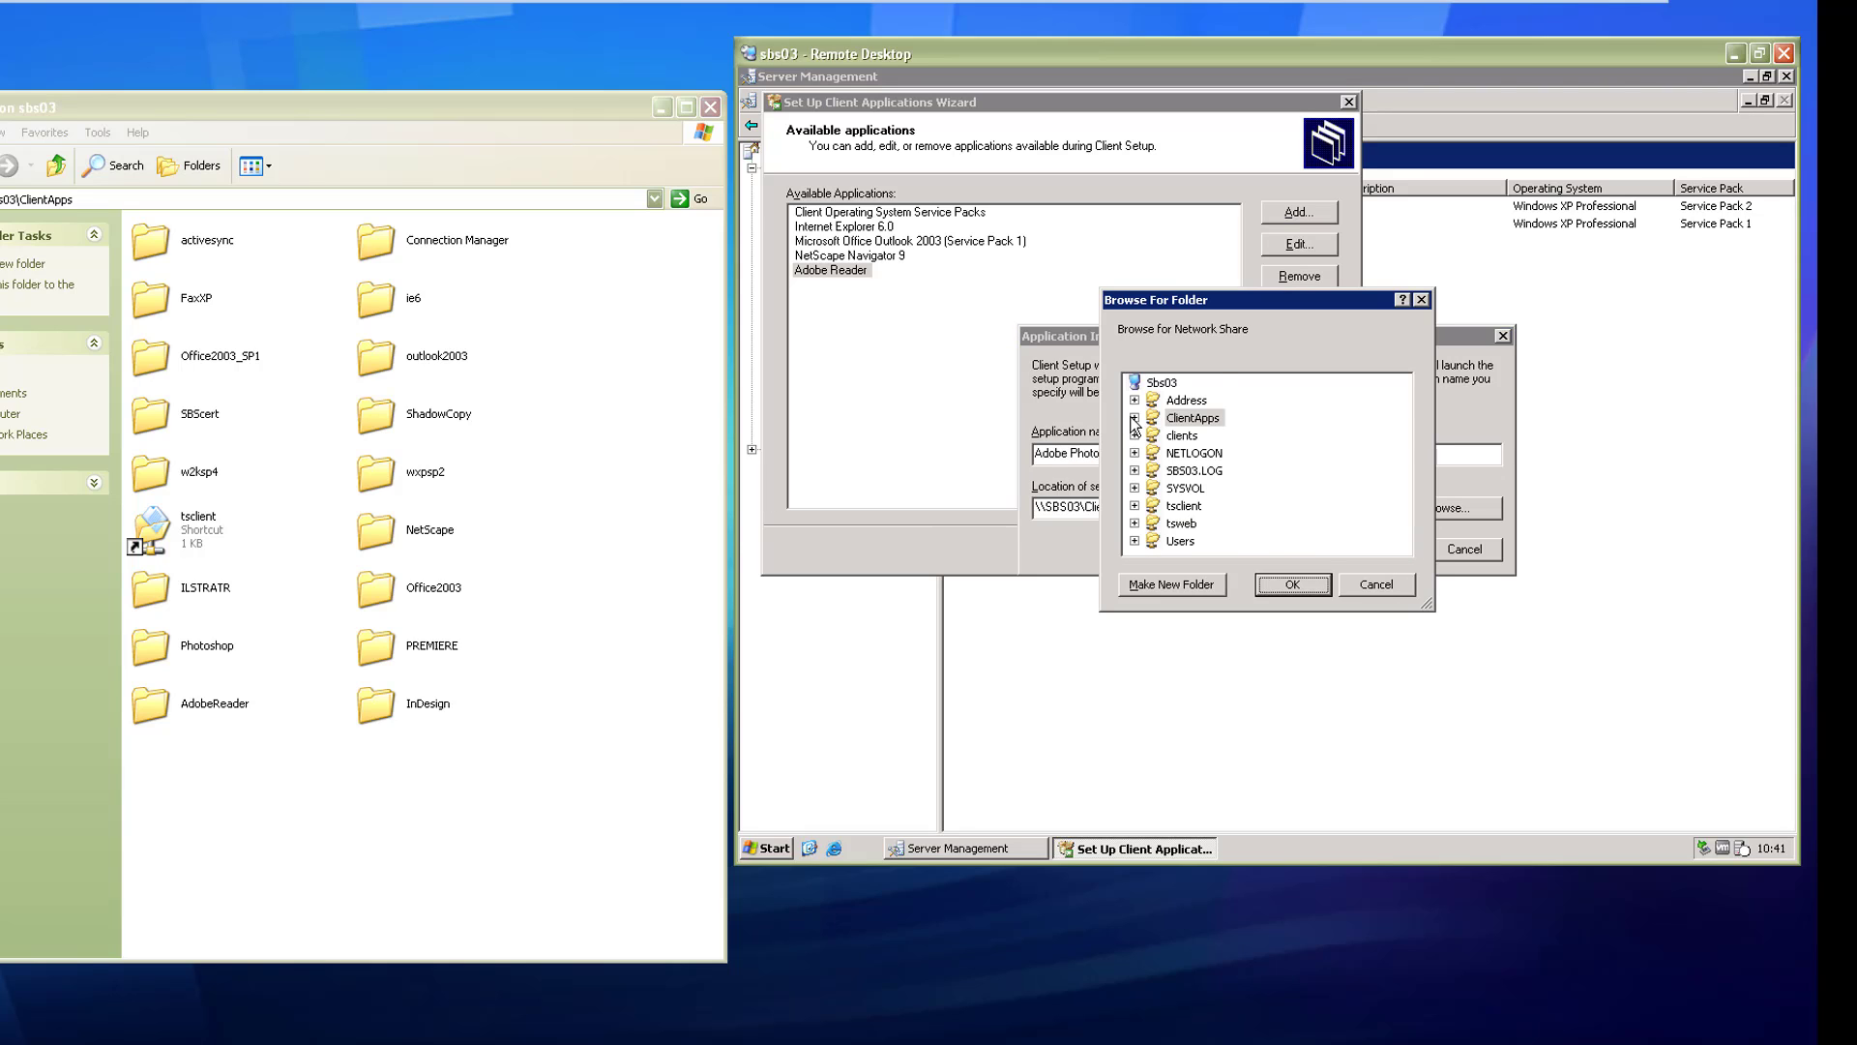
pyautogui.scroll(-2, 1205, 488)
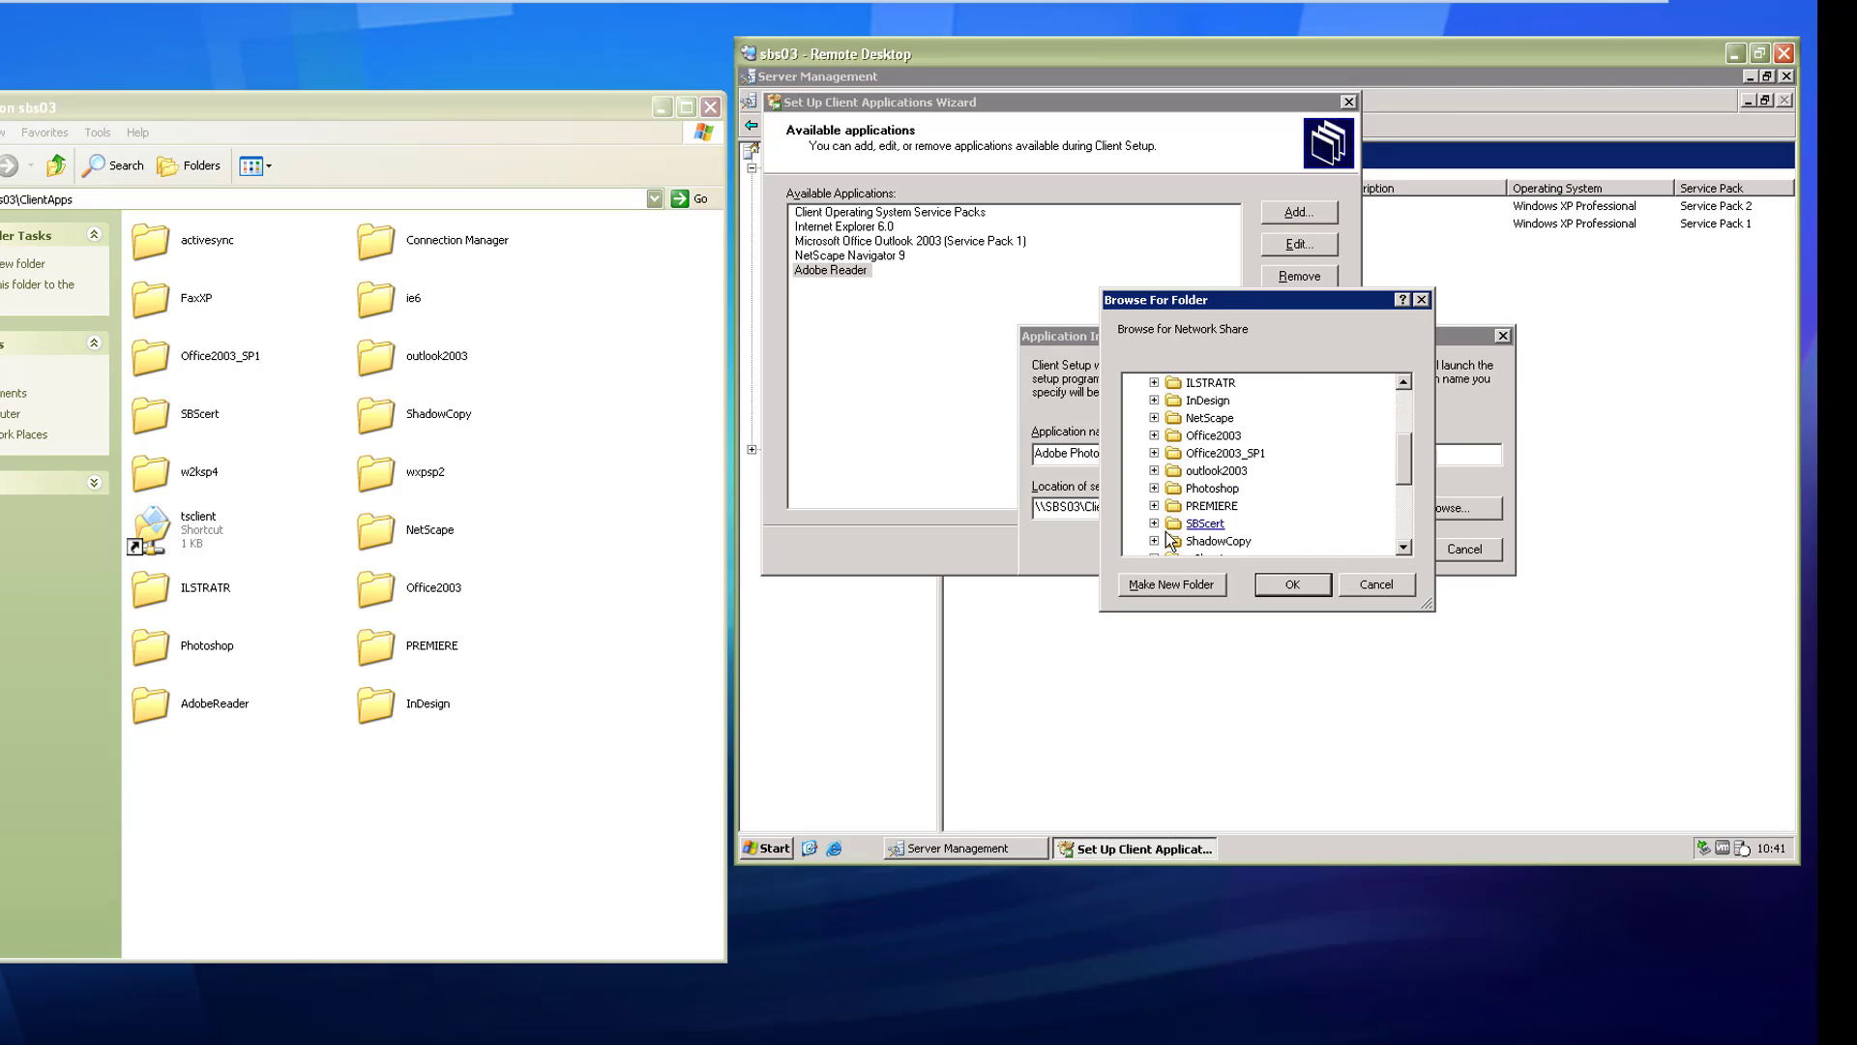
pyautogui.click(1154, 487)
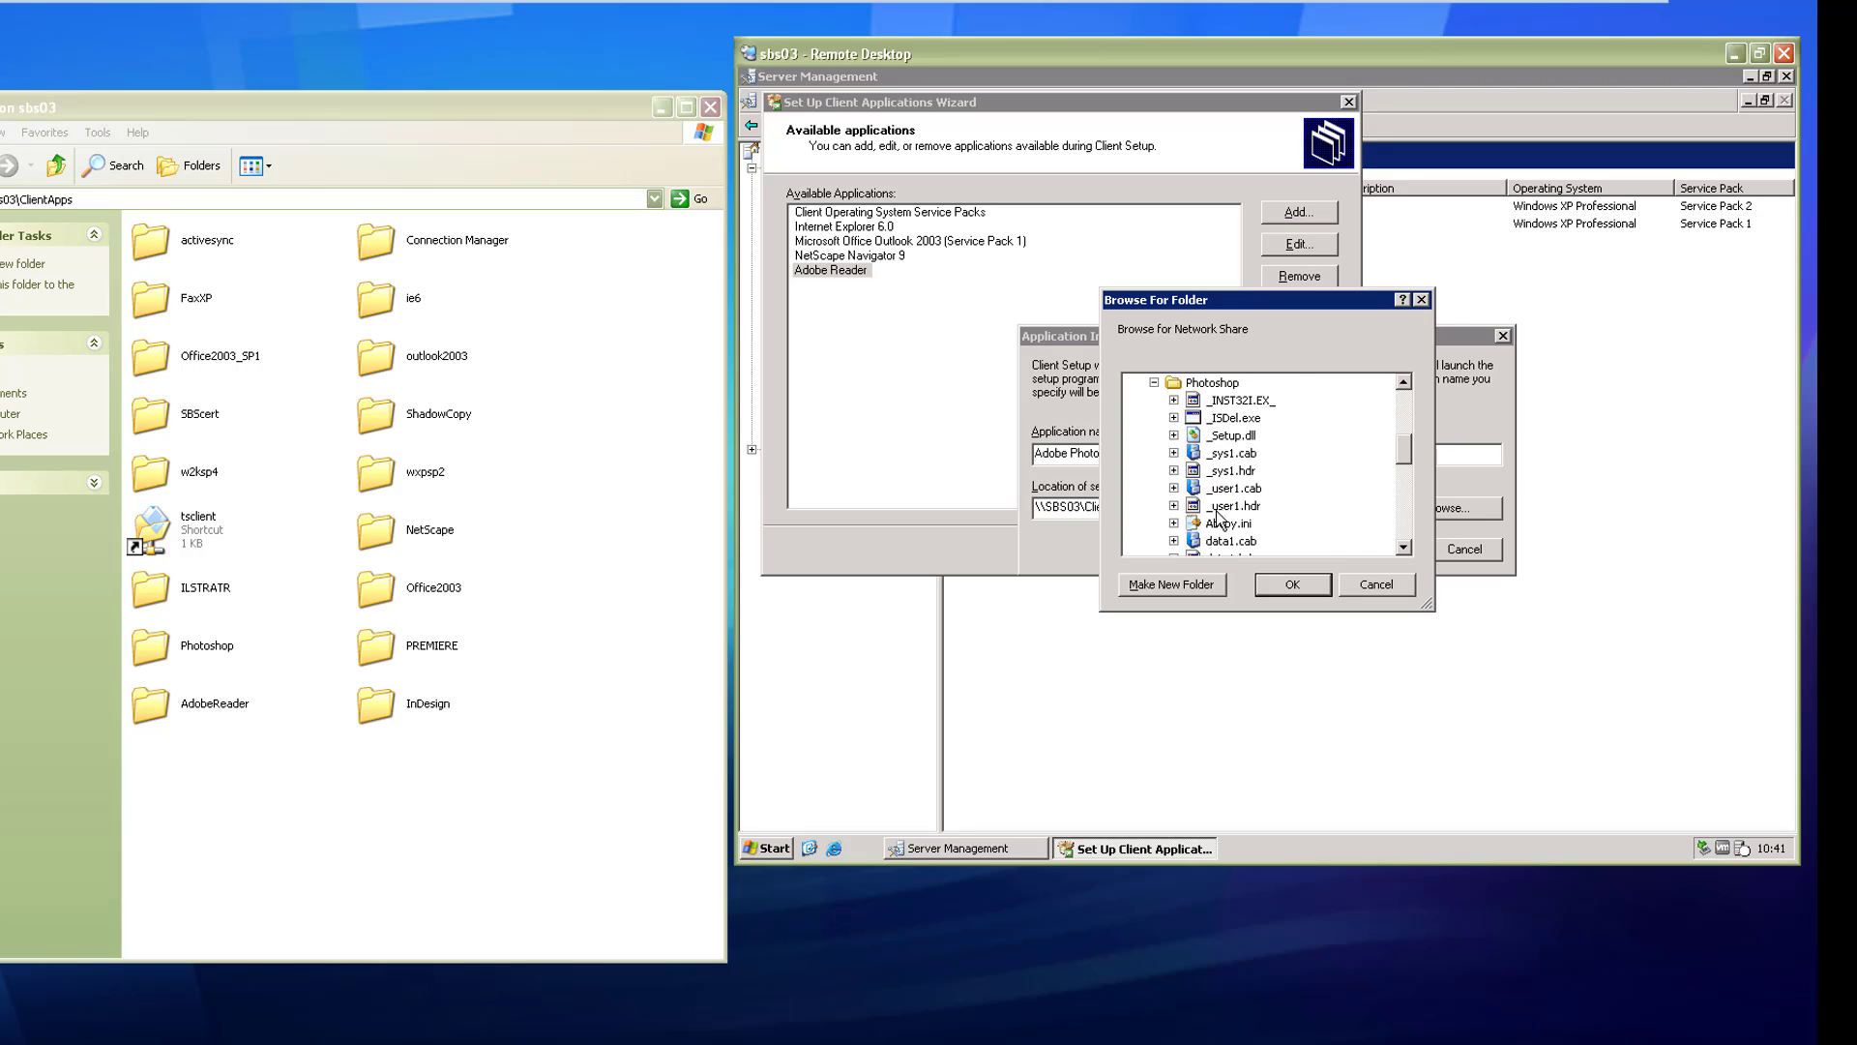
pyautogui.scroll(-3, 1227, 517)
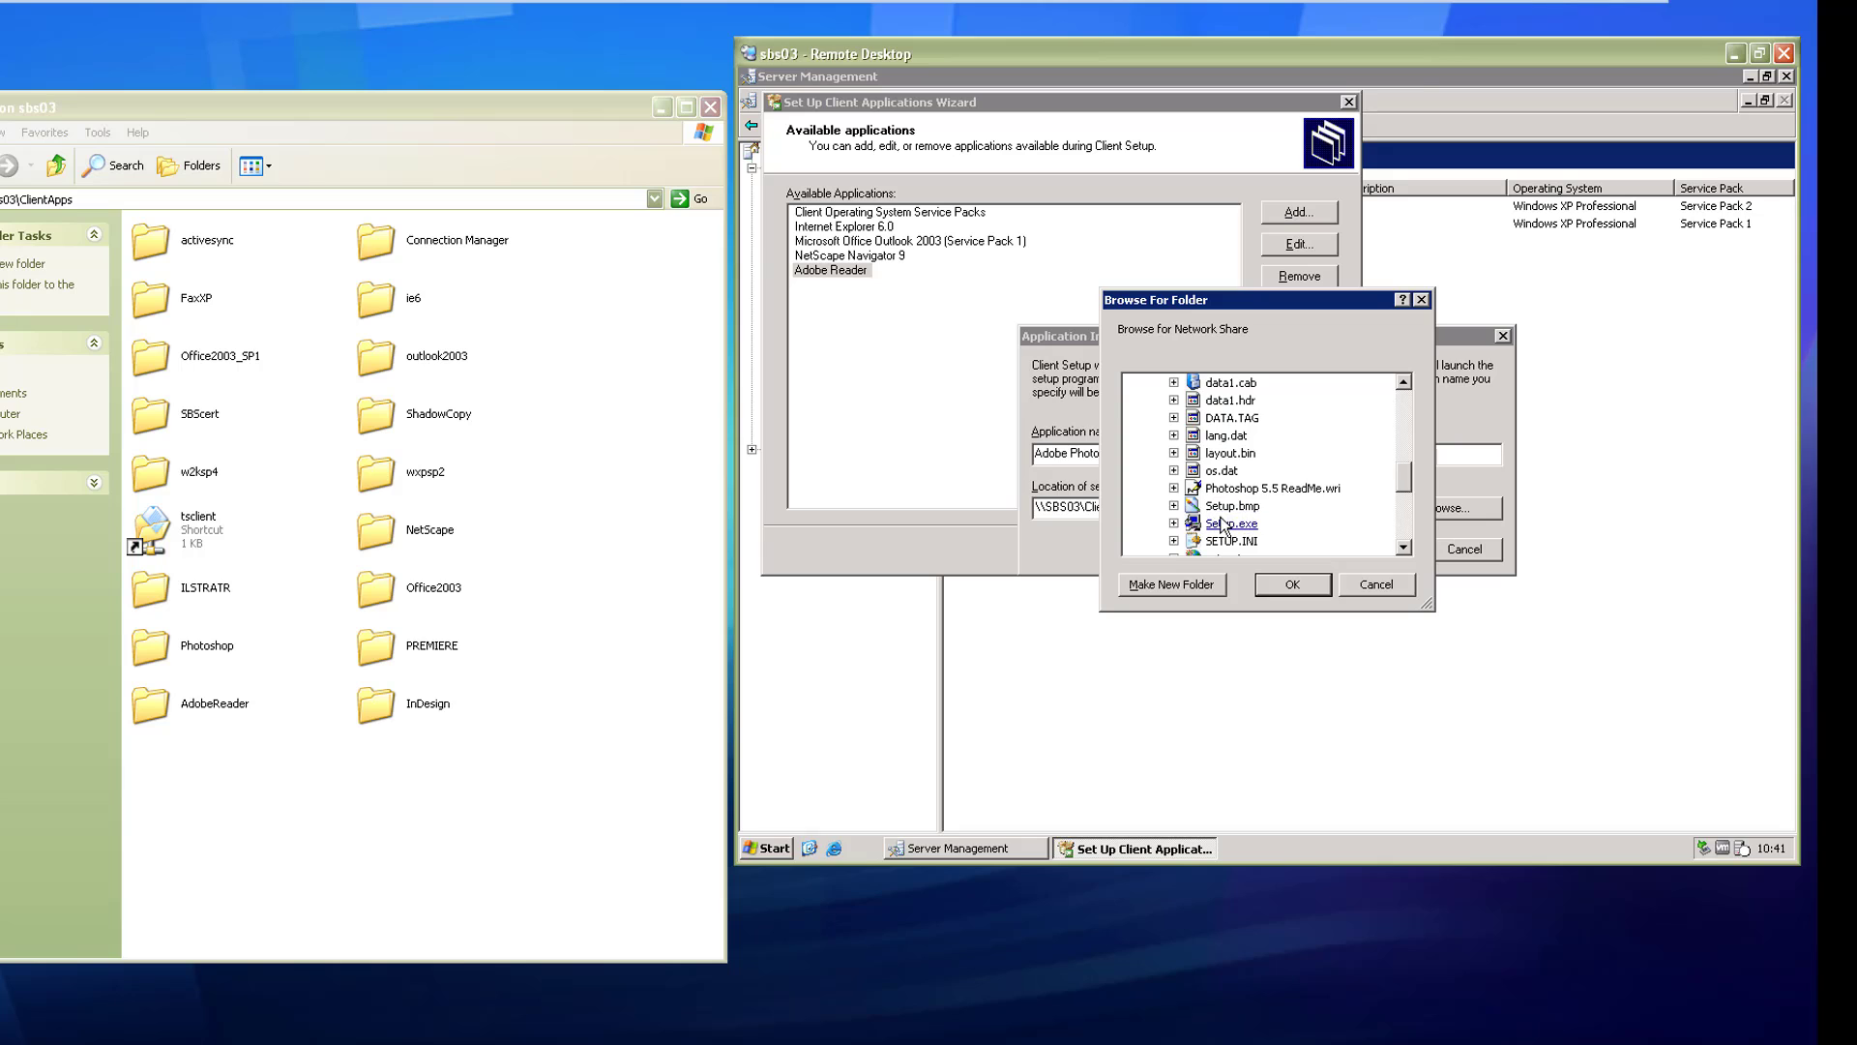
pyautogui.click(1225, 523)
pyautogui.click(1292, 584)
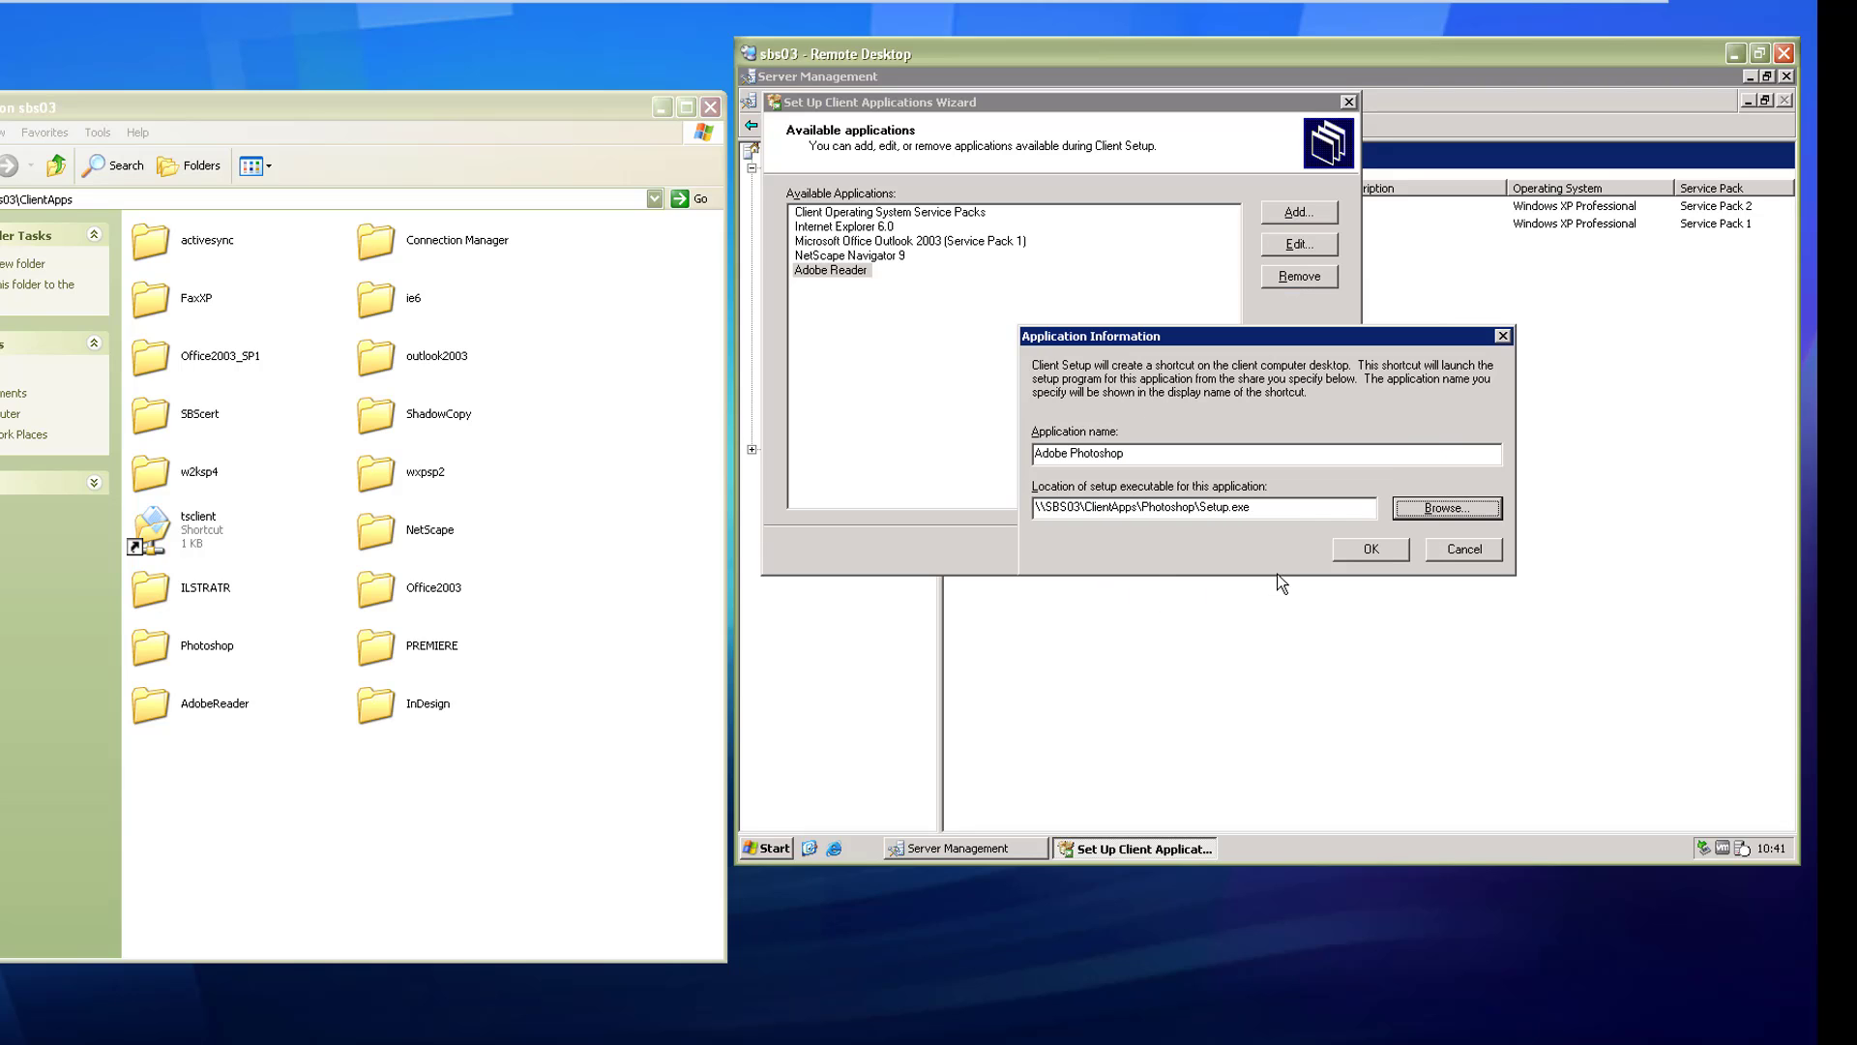
pyautogui.click(1371, 550)
pyautogui.click(1238, 525)
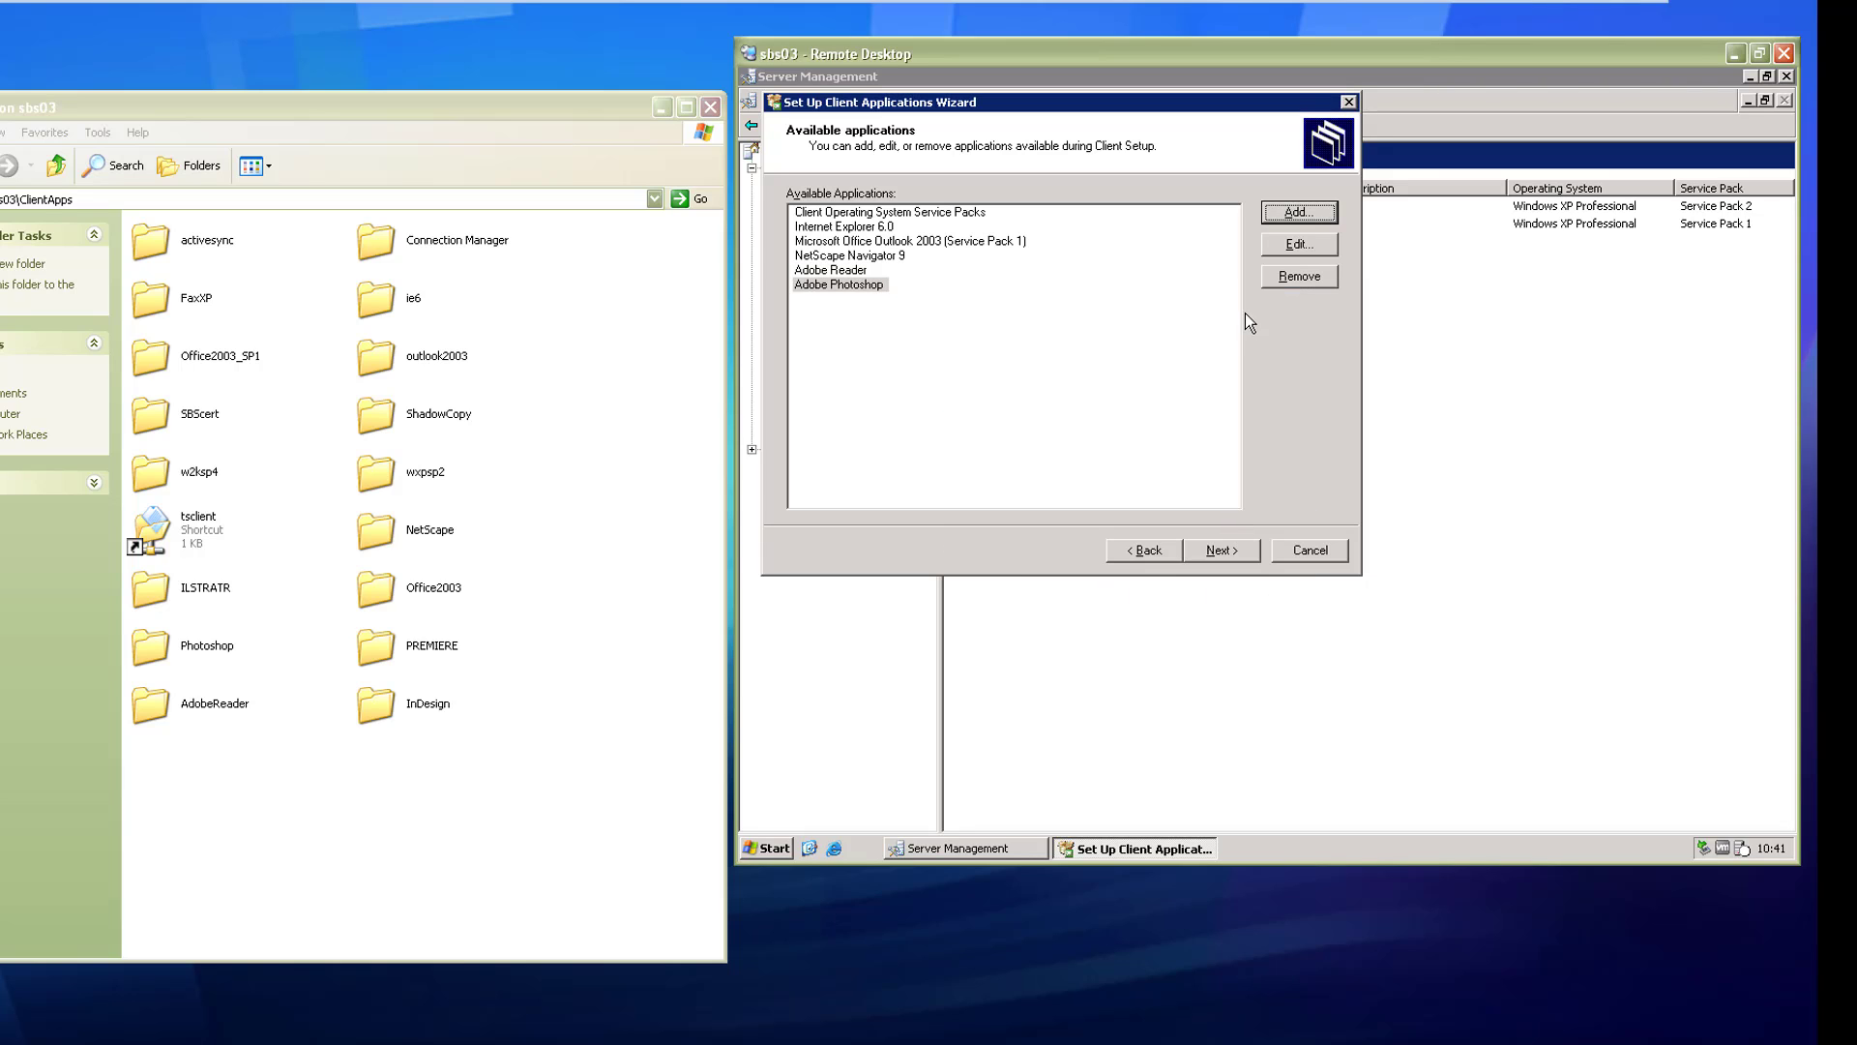
# Add Adobe Illustrator and Adobe InDesign to the available client applications.
pyautogui.click(1300, 215)
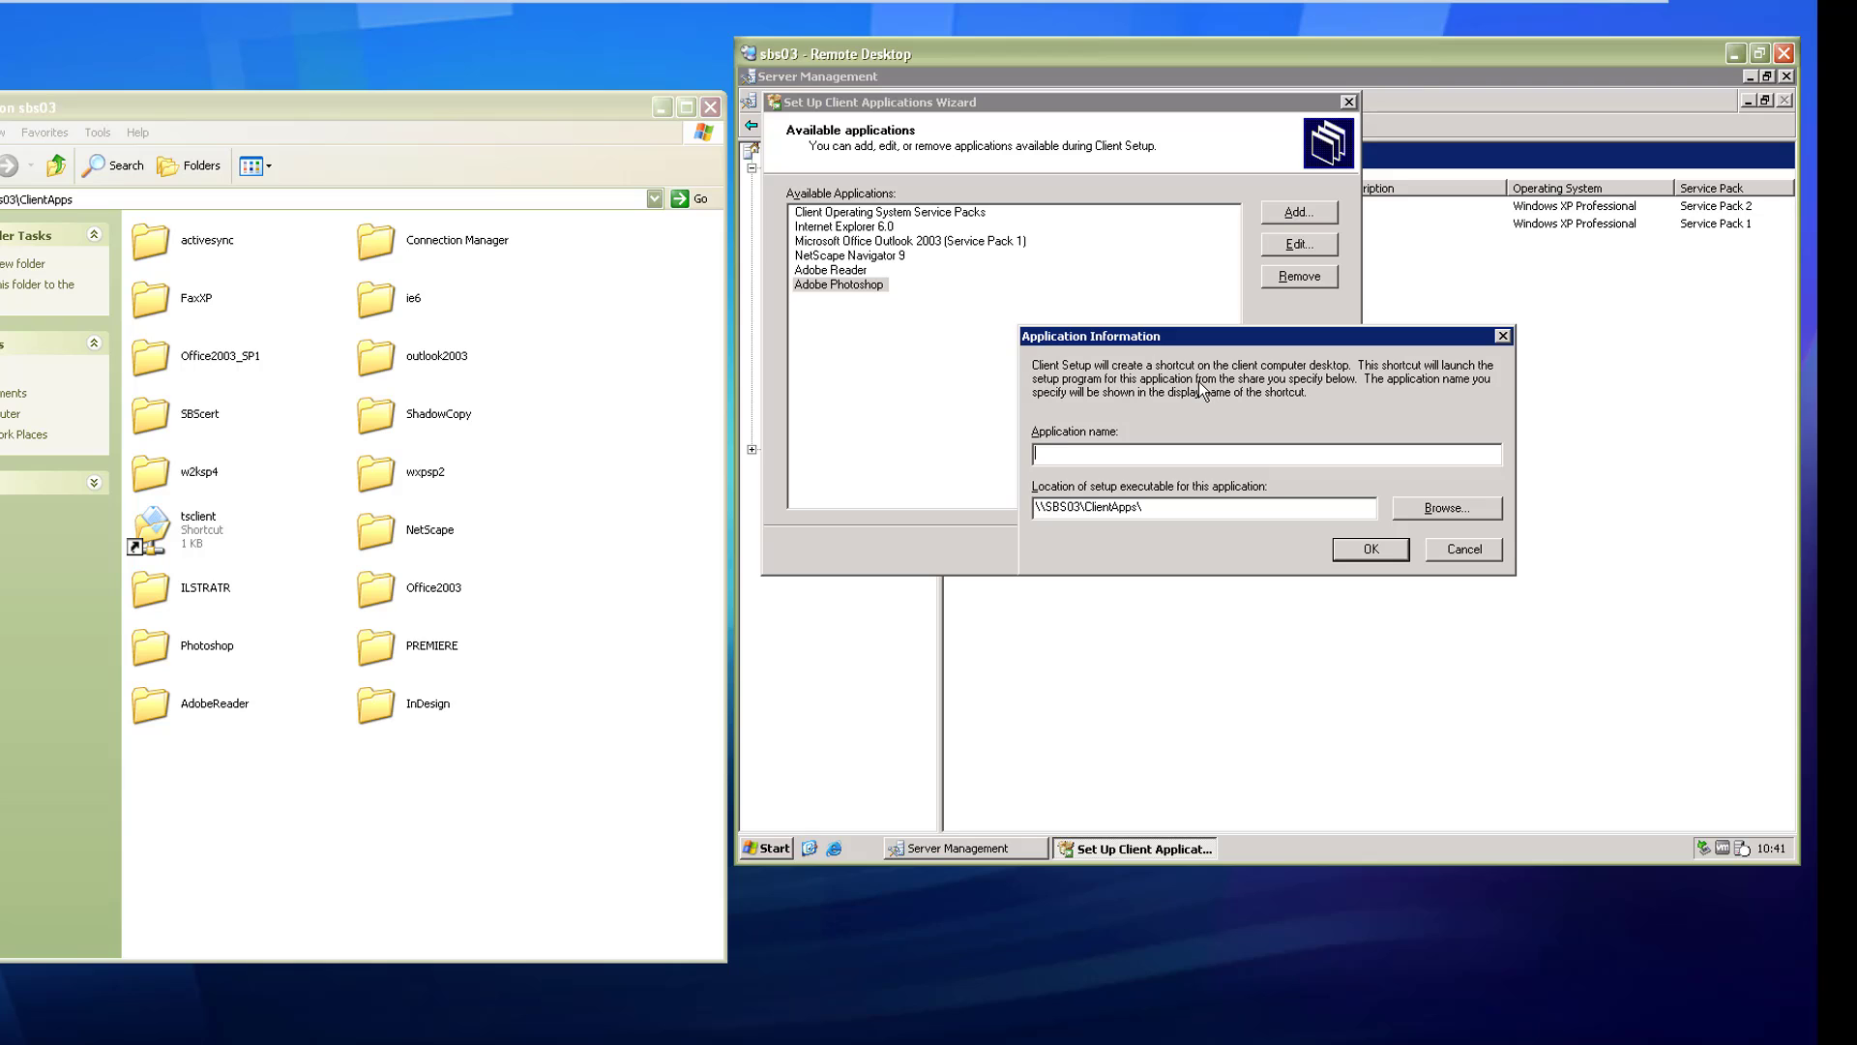
pyautogui.write('Adobe I')
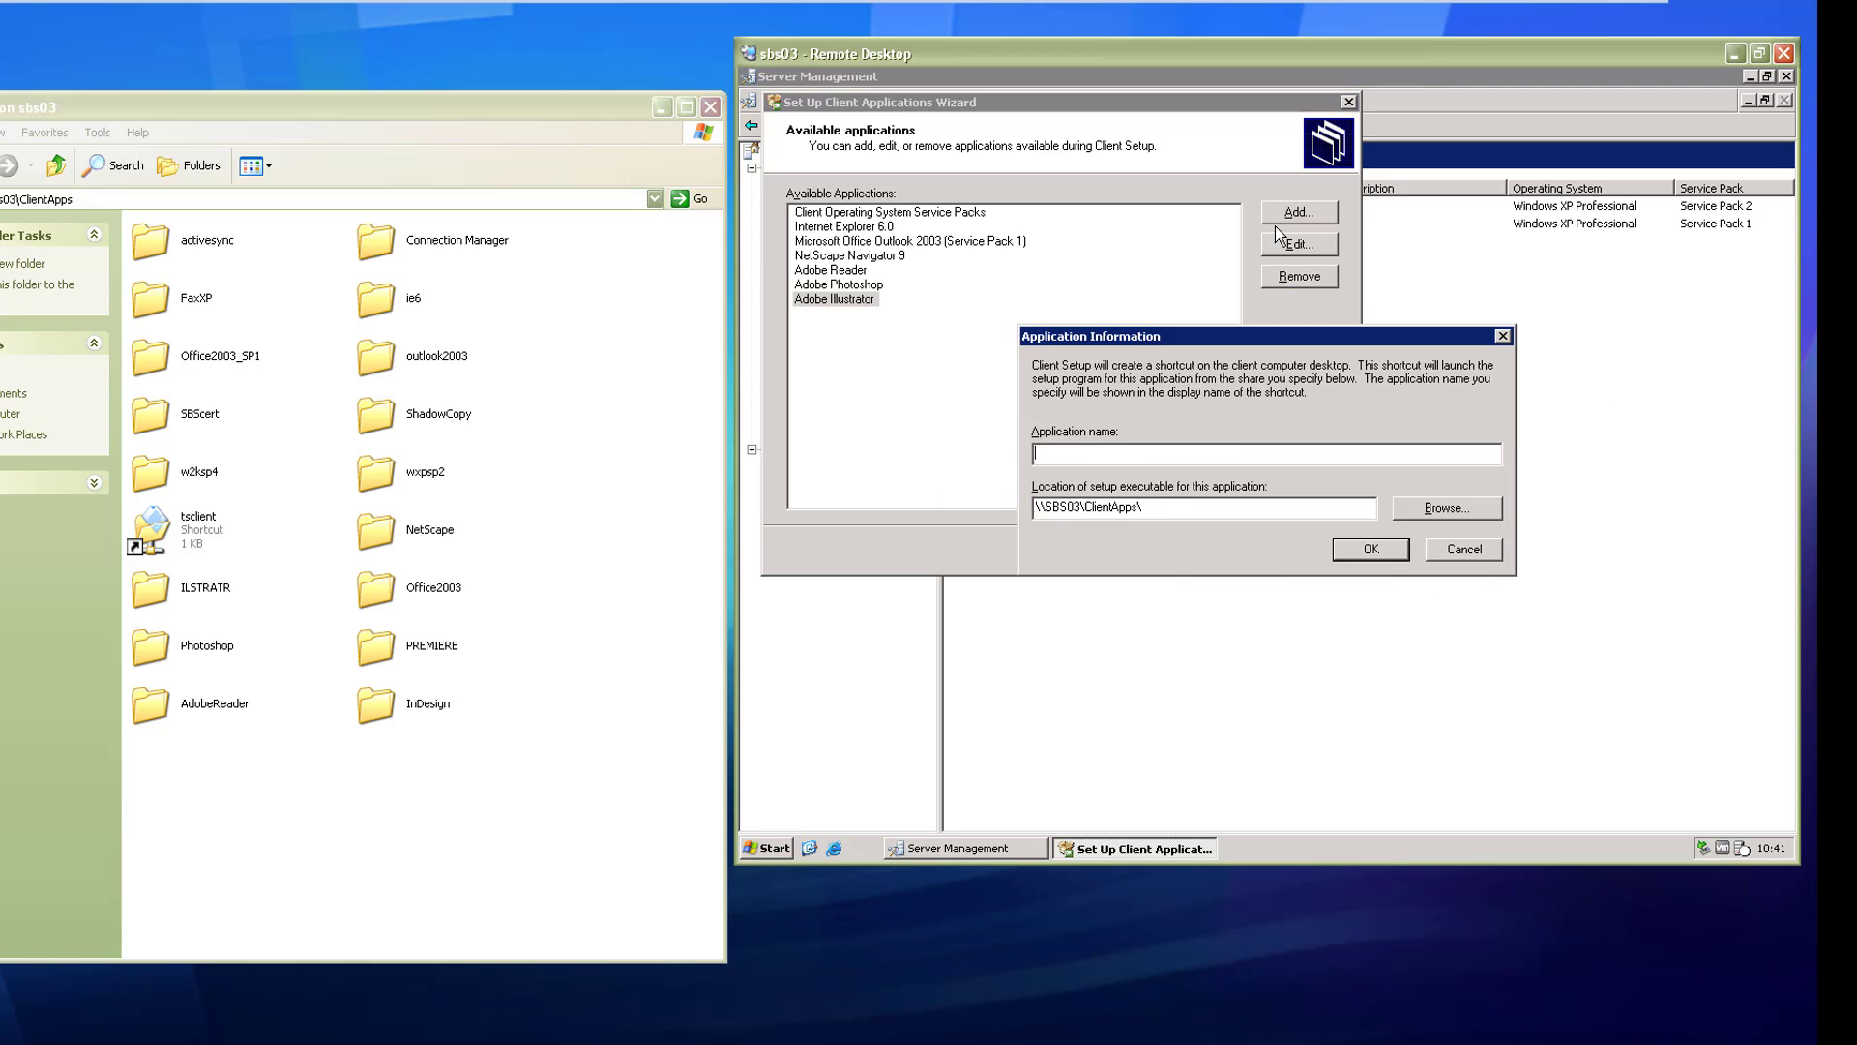
pyautogui.write('Adobe InDesign')
pyautogui.click(1446, 507)
pyautogui.click(1234, 433)
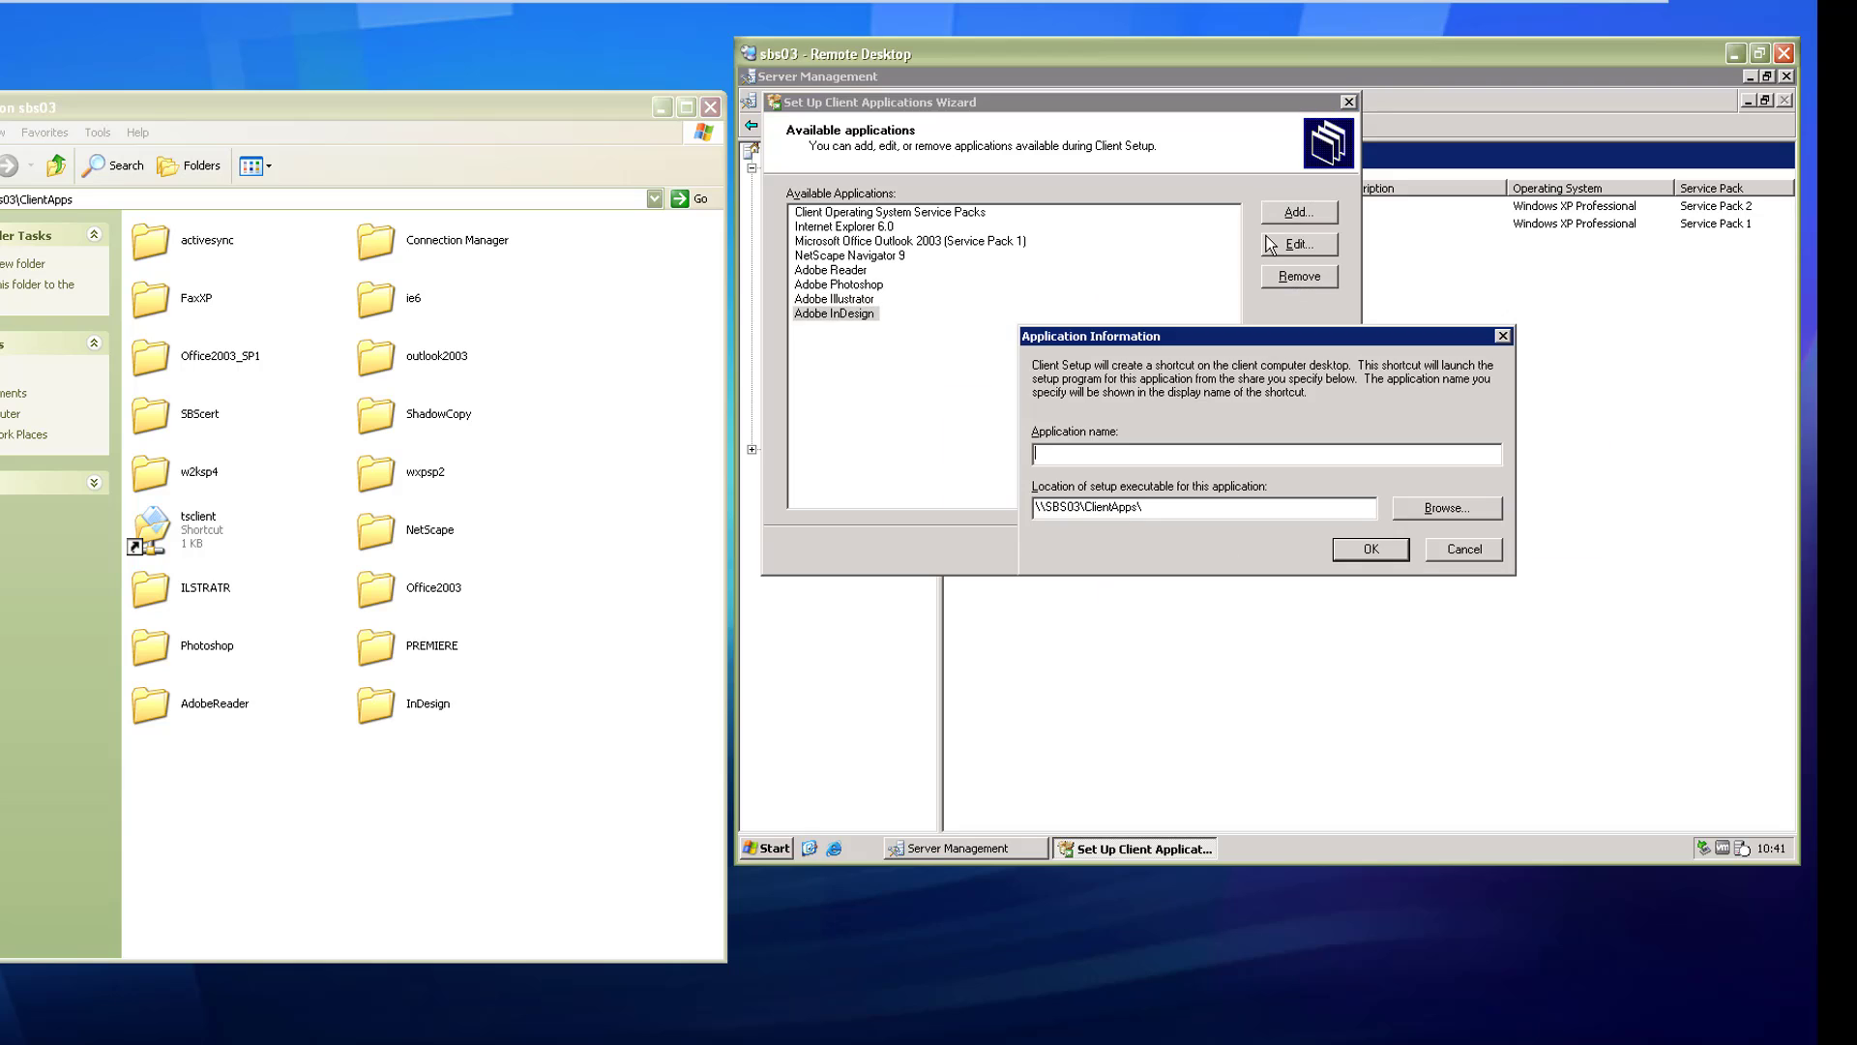
# Add Adobe Premiere to the available client applications and leave no further blank application entry open.
pyautogui.write('Adobe Premiere')
pyautogui.click(1446, 508)
pyautogui.click(1248, 452)
pyautogui.click(1291, 583)
pyautogui.click(1355, 551)
pyautogui.click(1299, 213)
pyautogui.click(1464, 549)
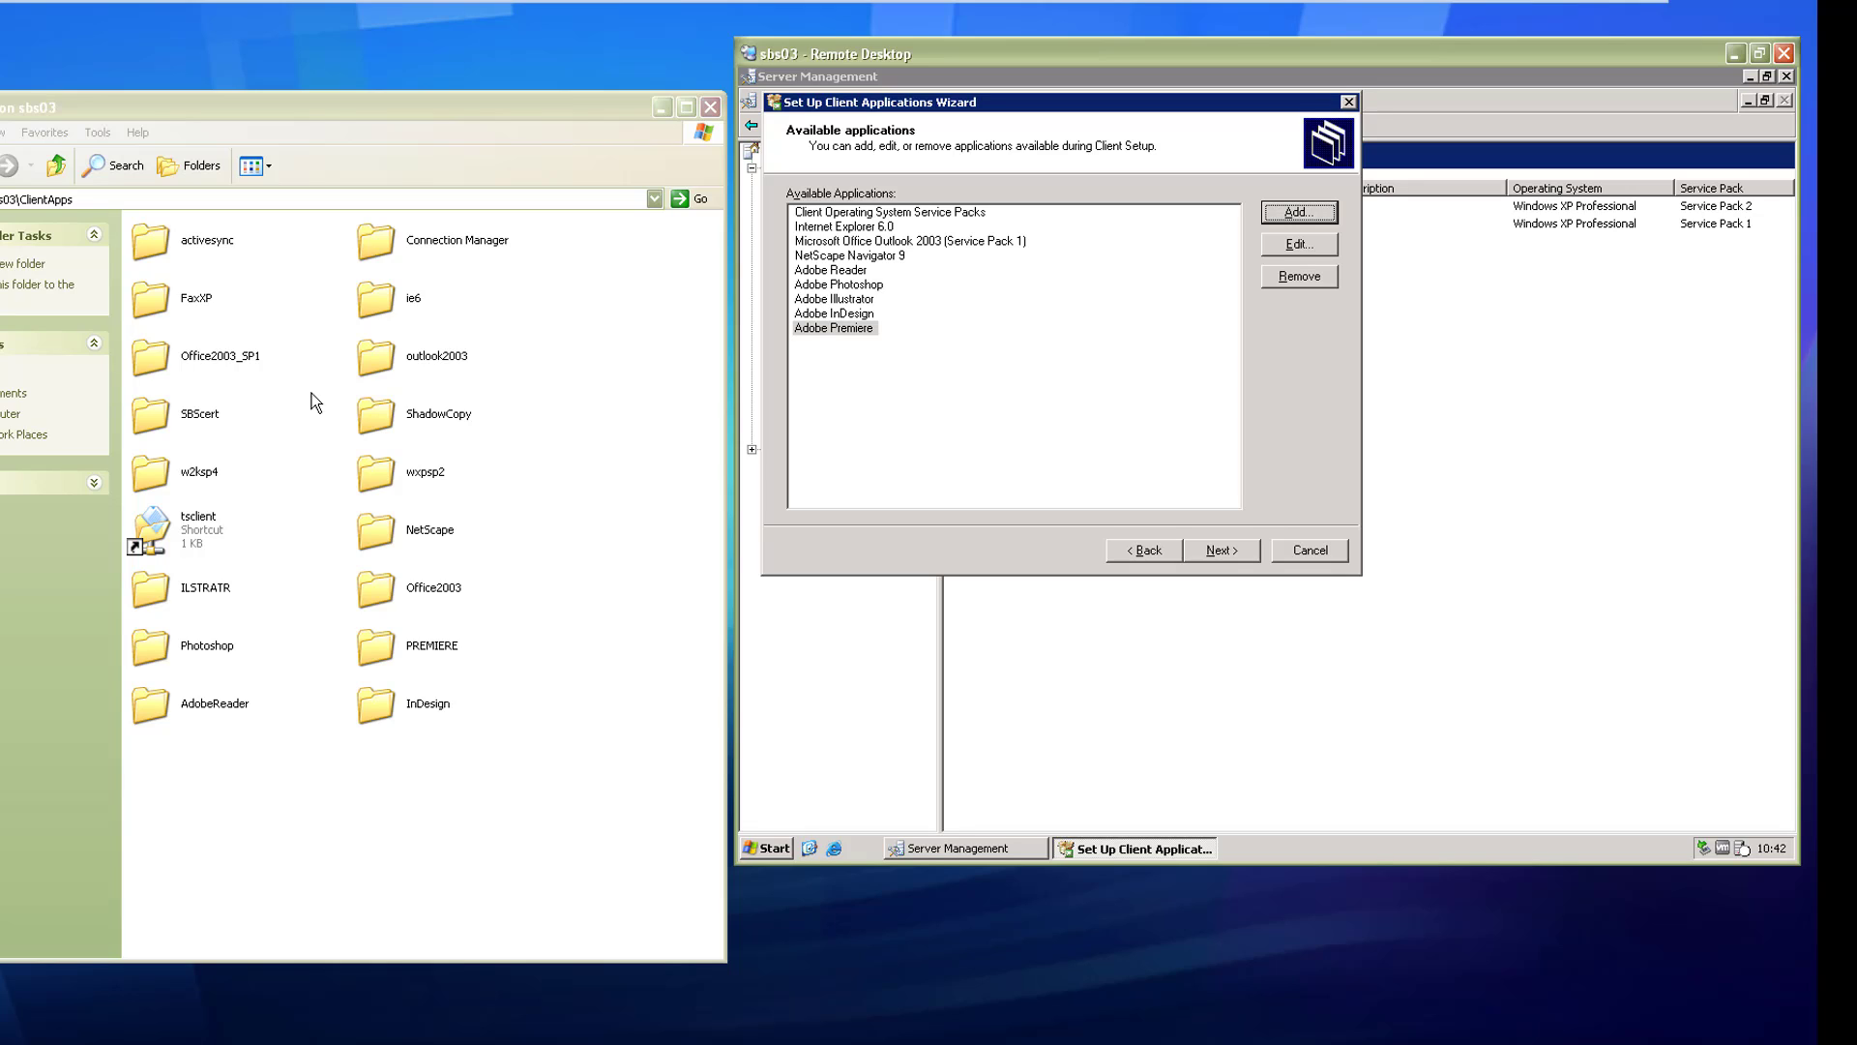
# Start a new application entry named Microsoft Office 2003 and choose SETUP.EXE from the Office2003 folder in ClientApps as its setup executable.
pyautogui.click(1301, 212)
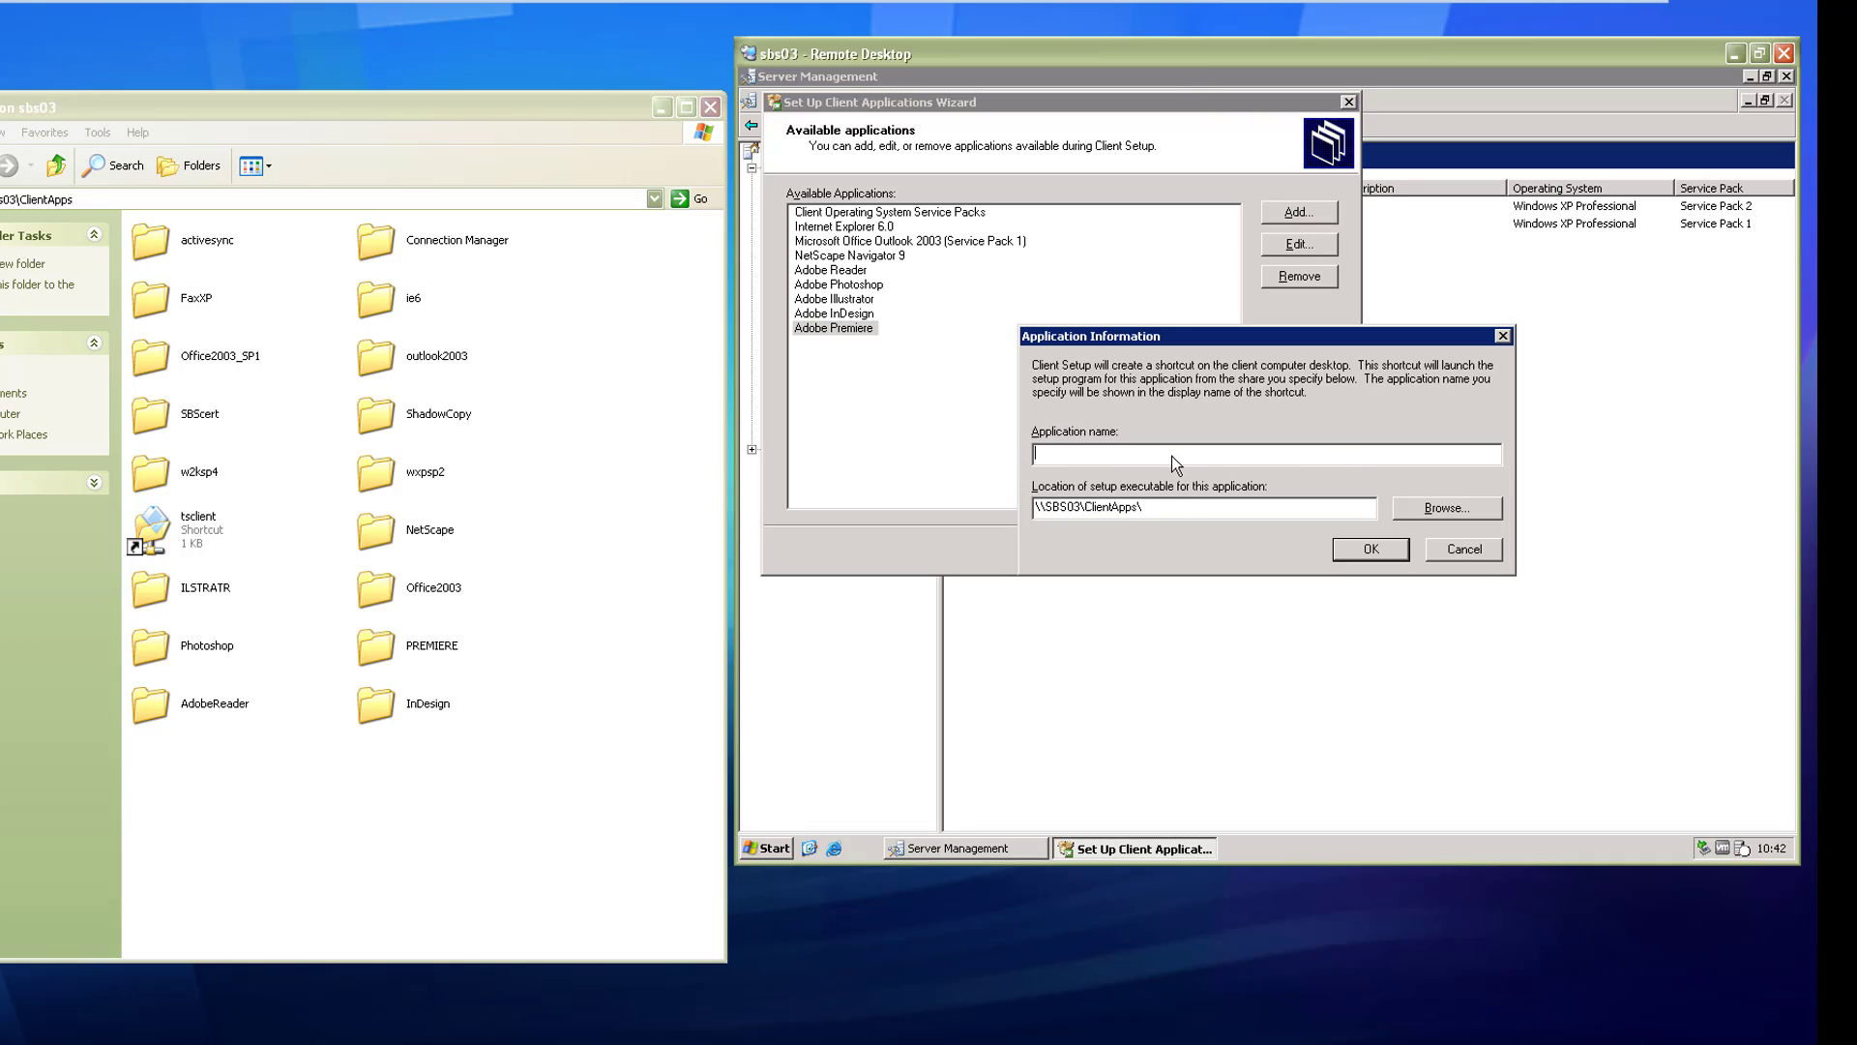
pyautogui.write('Microsoft Office 2003')
pyautogui.click(1461, 513)
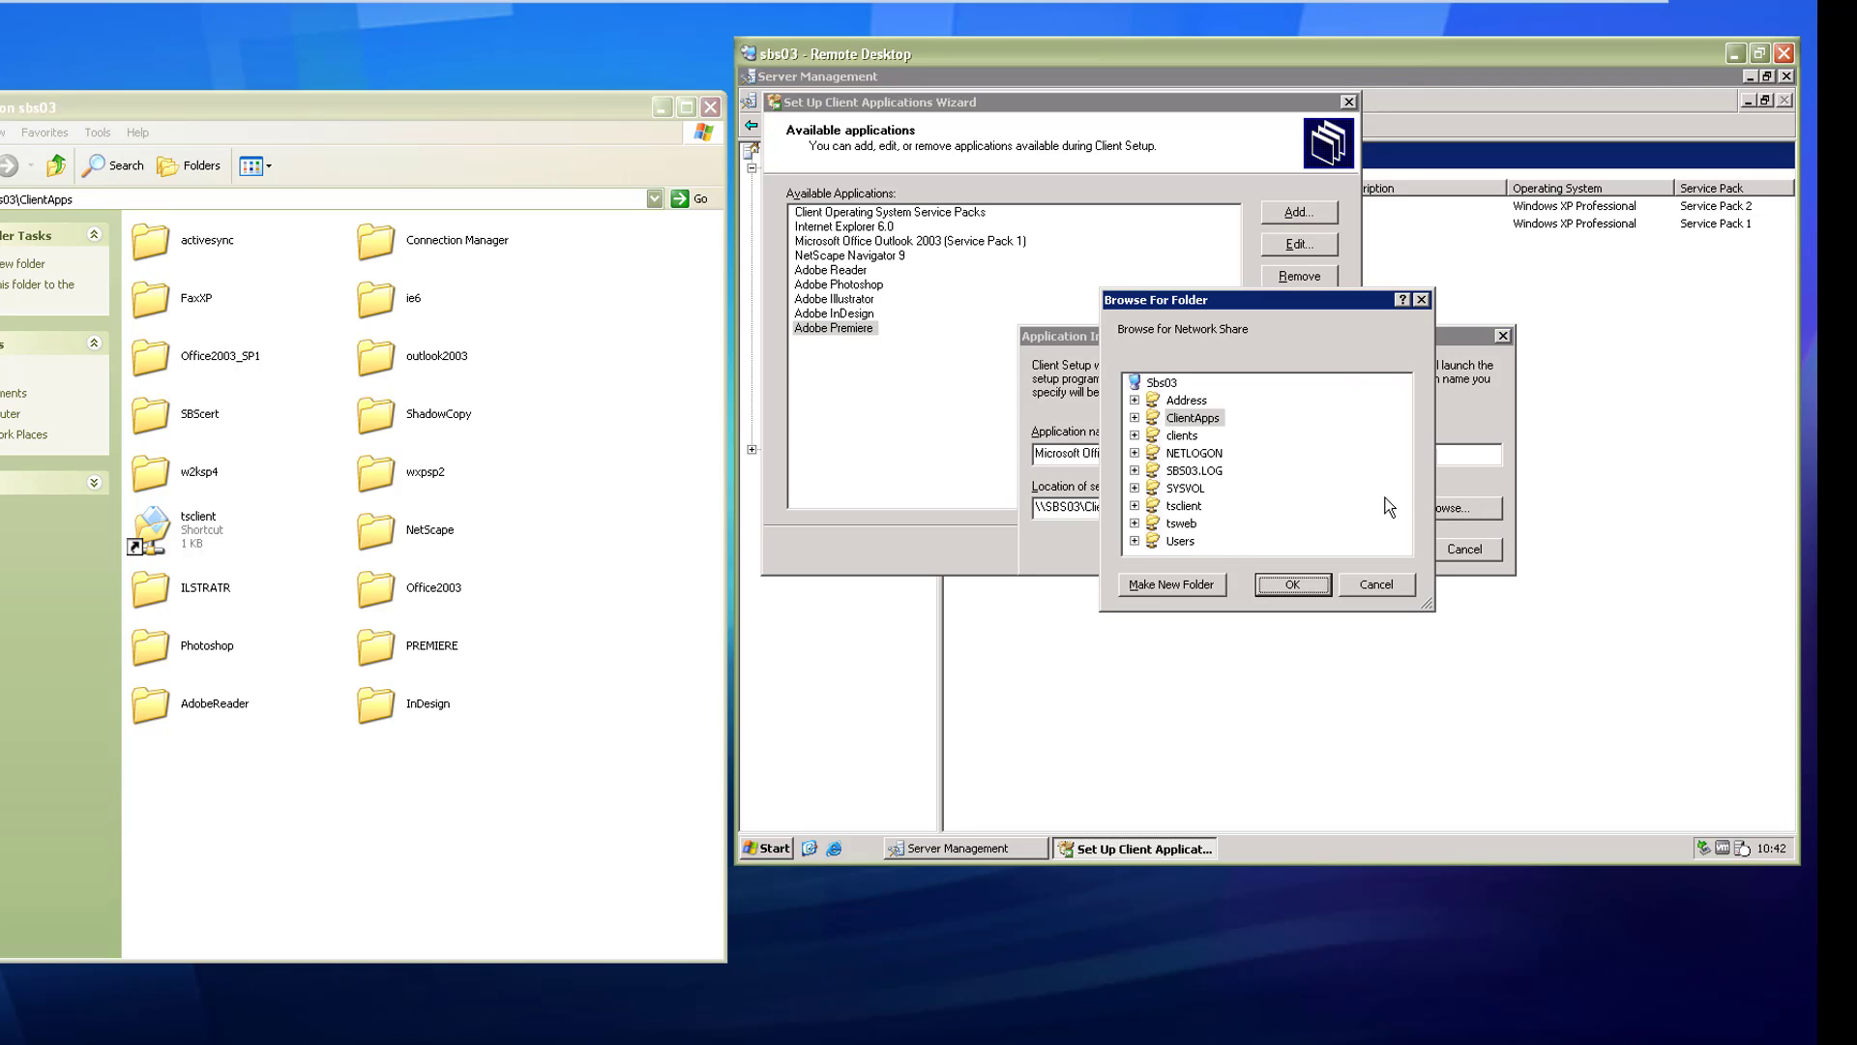
pyautogui.click(1135, 417)
pyautogui.scroll(-1, 1166, 523)
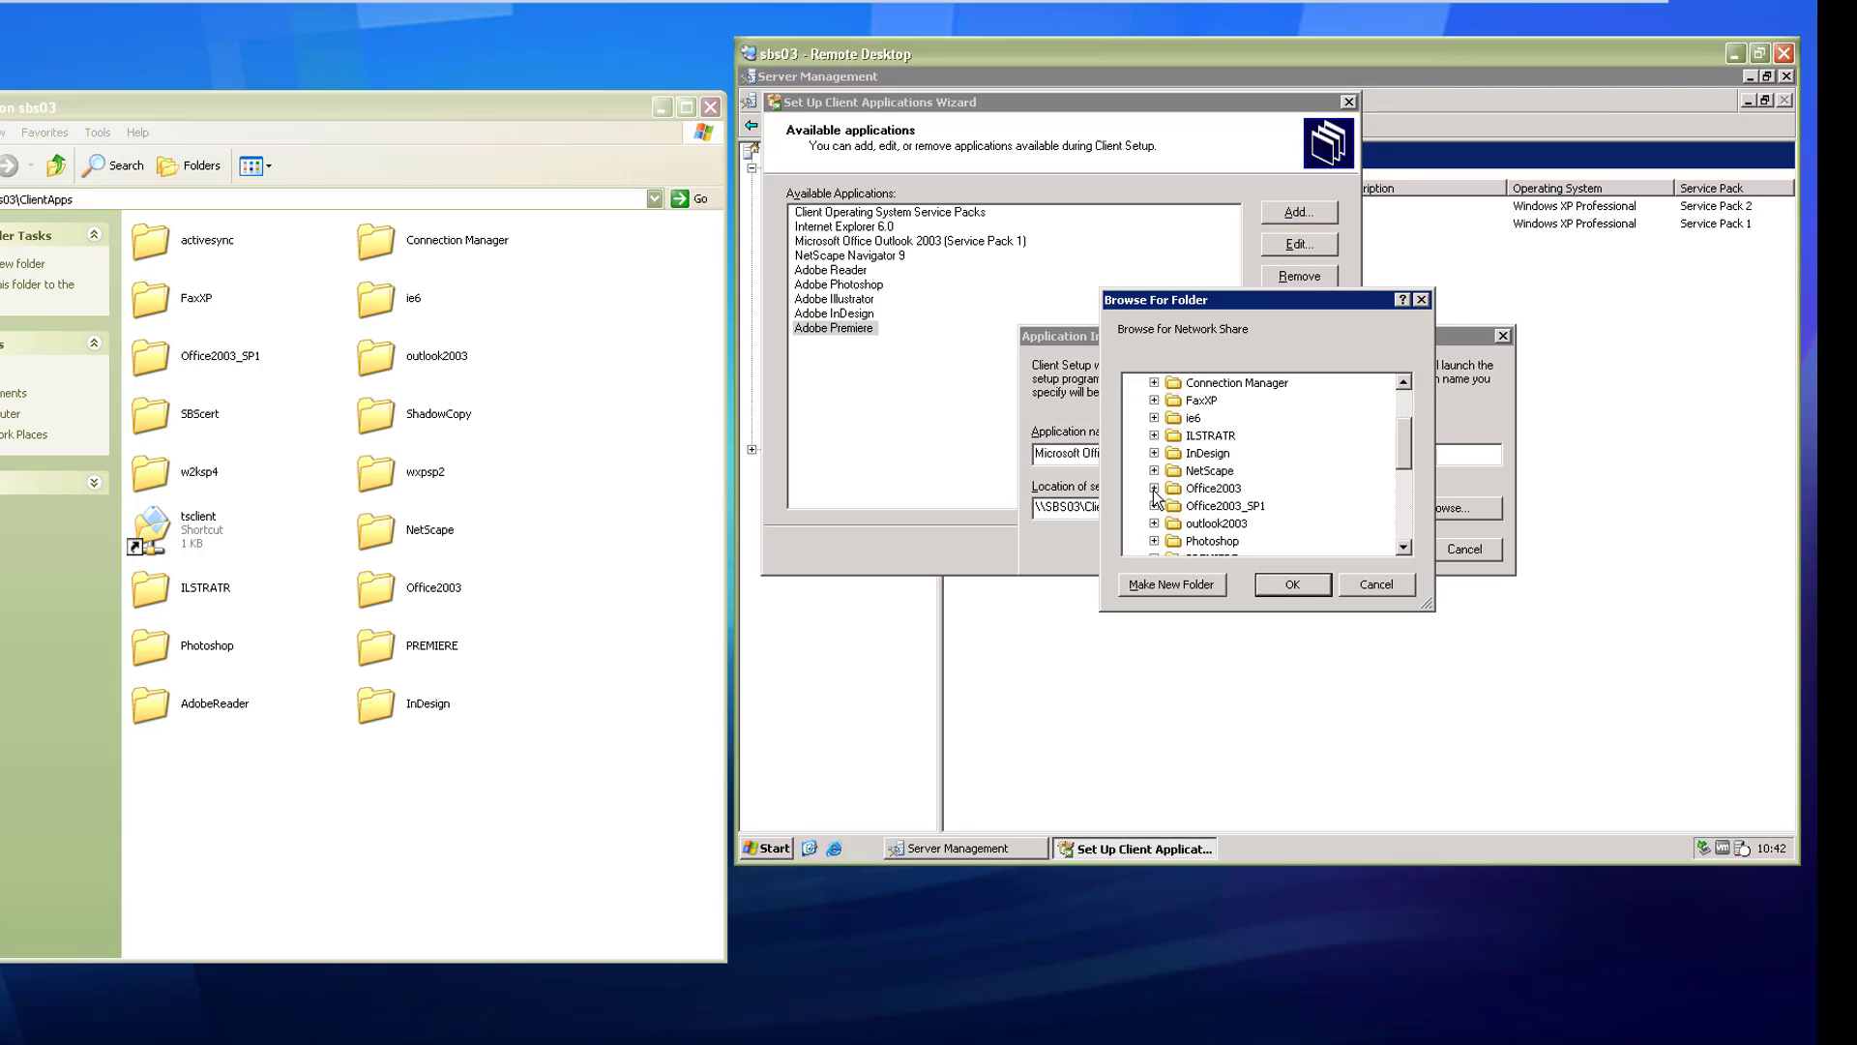
pyautogui.click(1154, 489)
pyautogui.scroll(-5, 1227, 499)
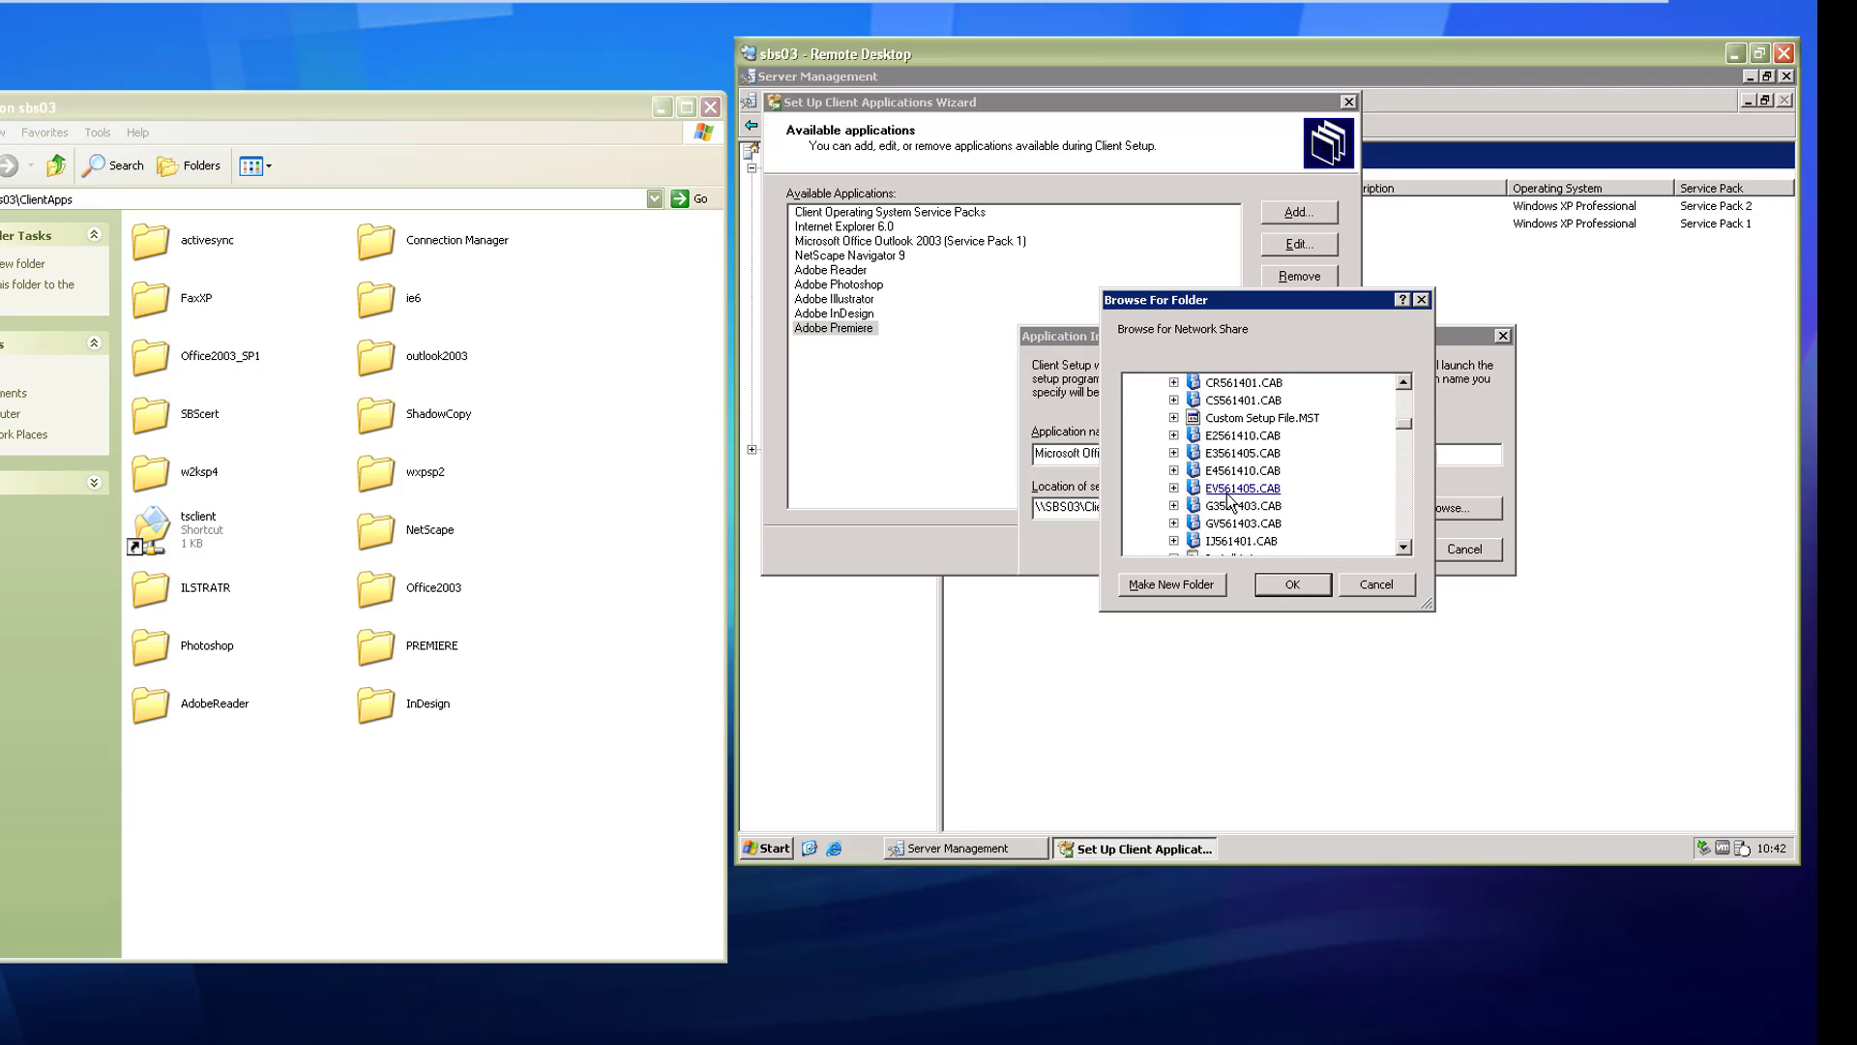
pyautogui.scroll(-6, 1229, 498)
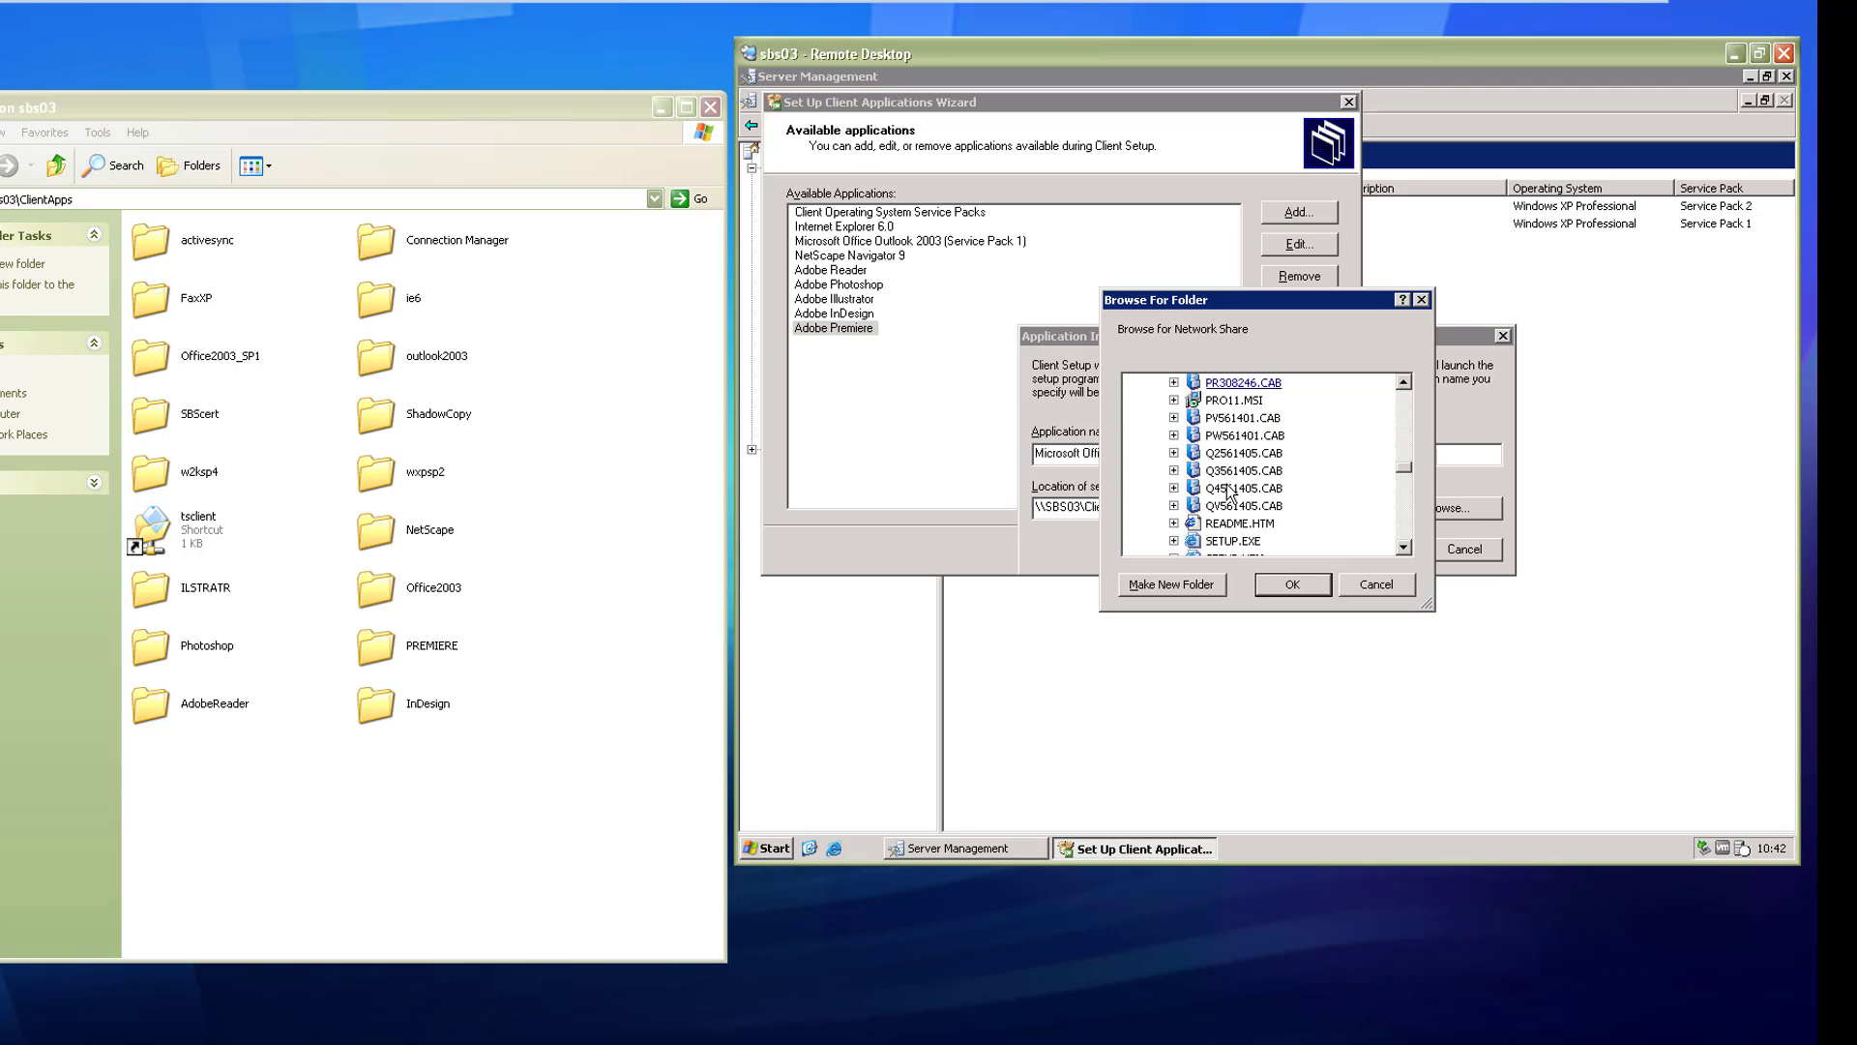
pyautogui.scroll(-2, 1229, 491)
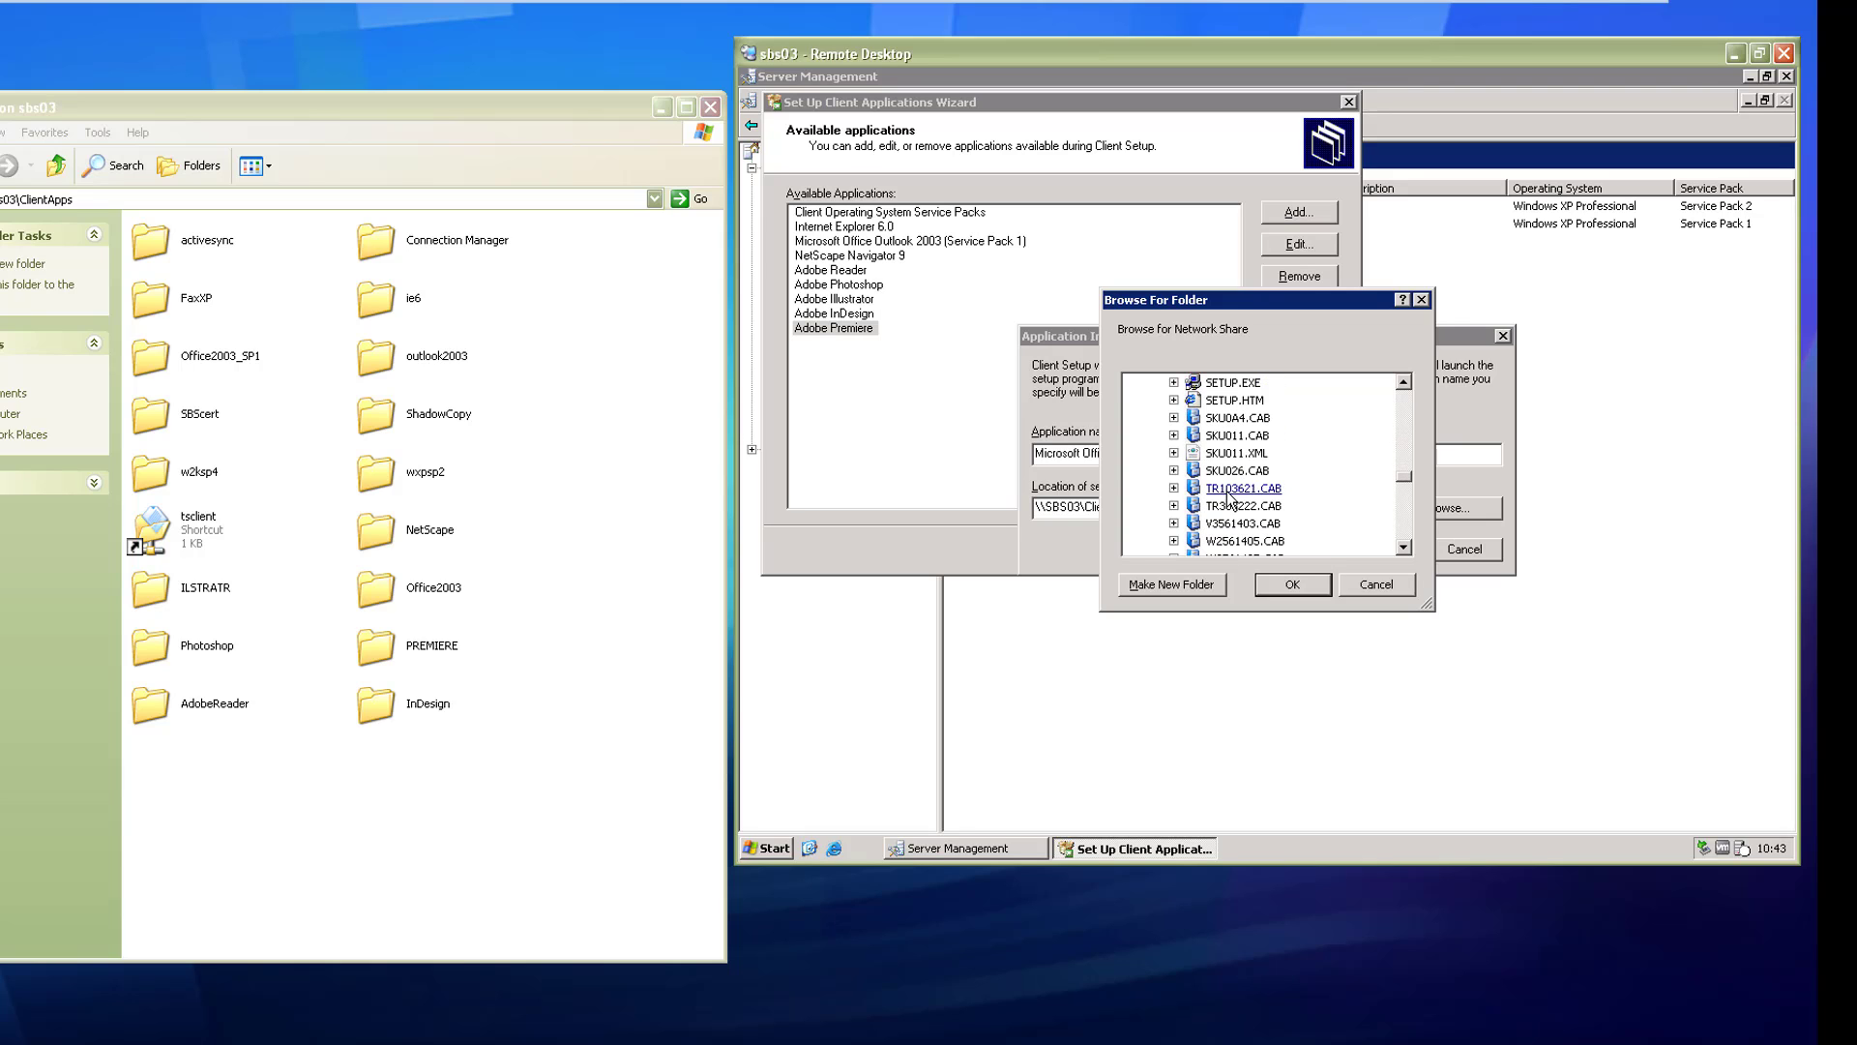
pyautogui.click(1232, 435)
pyautogui.click(1292, 584)
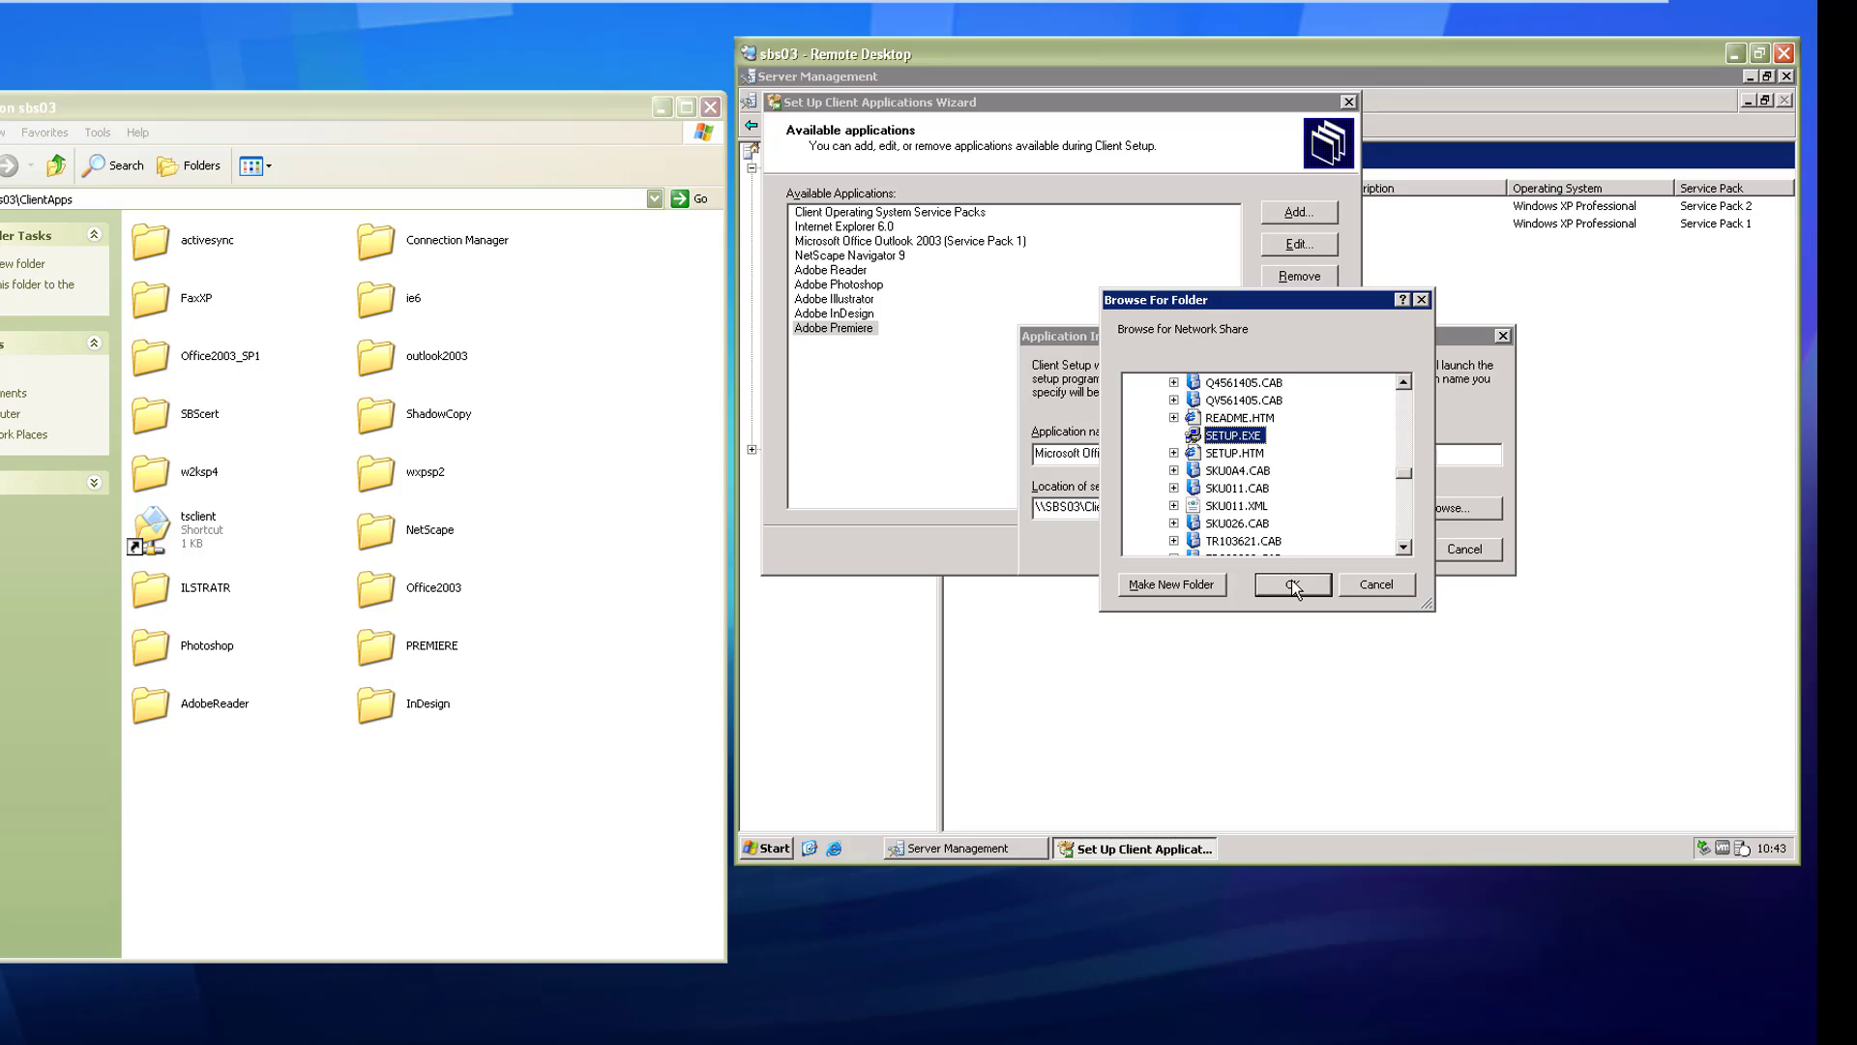
# Copy the \\SBS03\ClientApps\Office2003\ path from the setup executable location and open that folder through Run.
pyautogui.click(1304, 511)
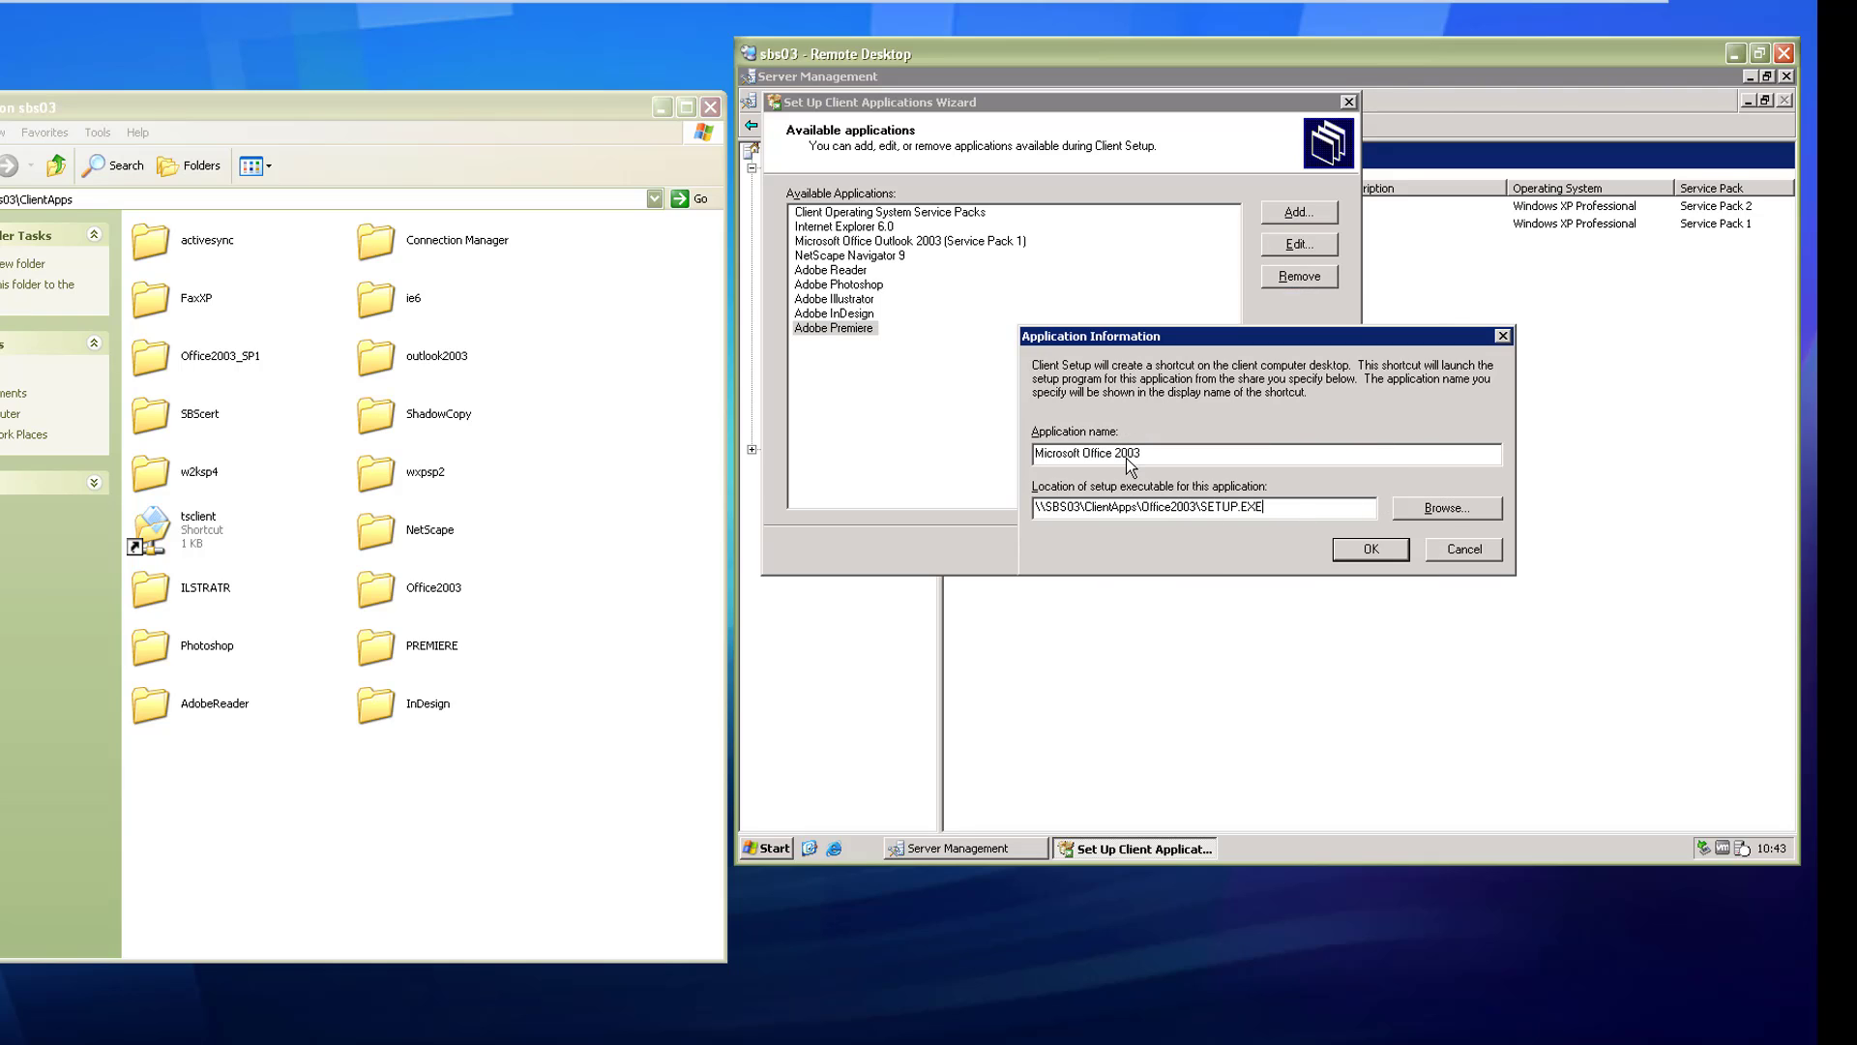
pyautogui.moveTo(1201, 508); pyautogui.dragTo(1033, 508)
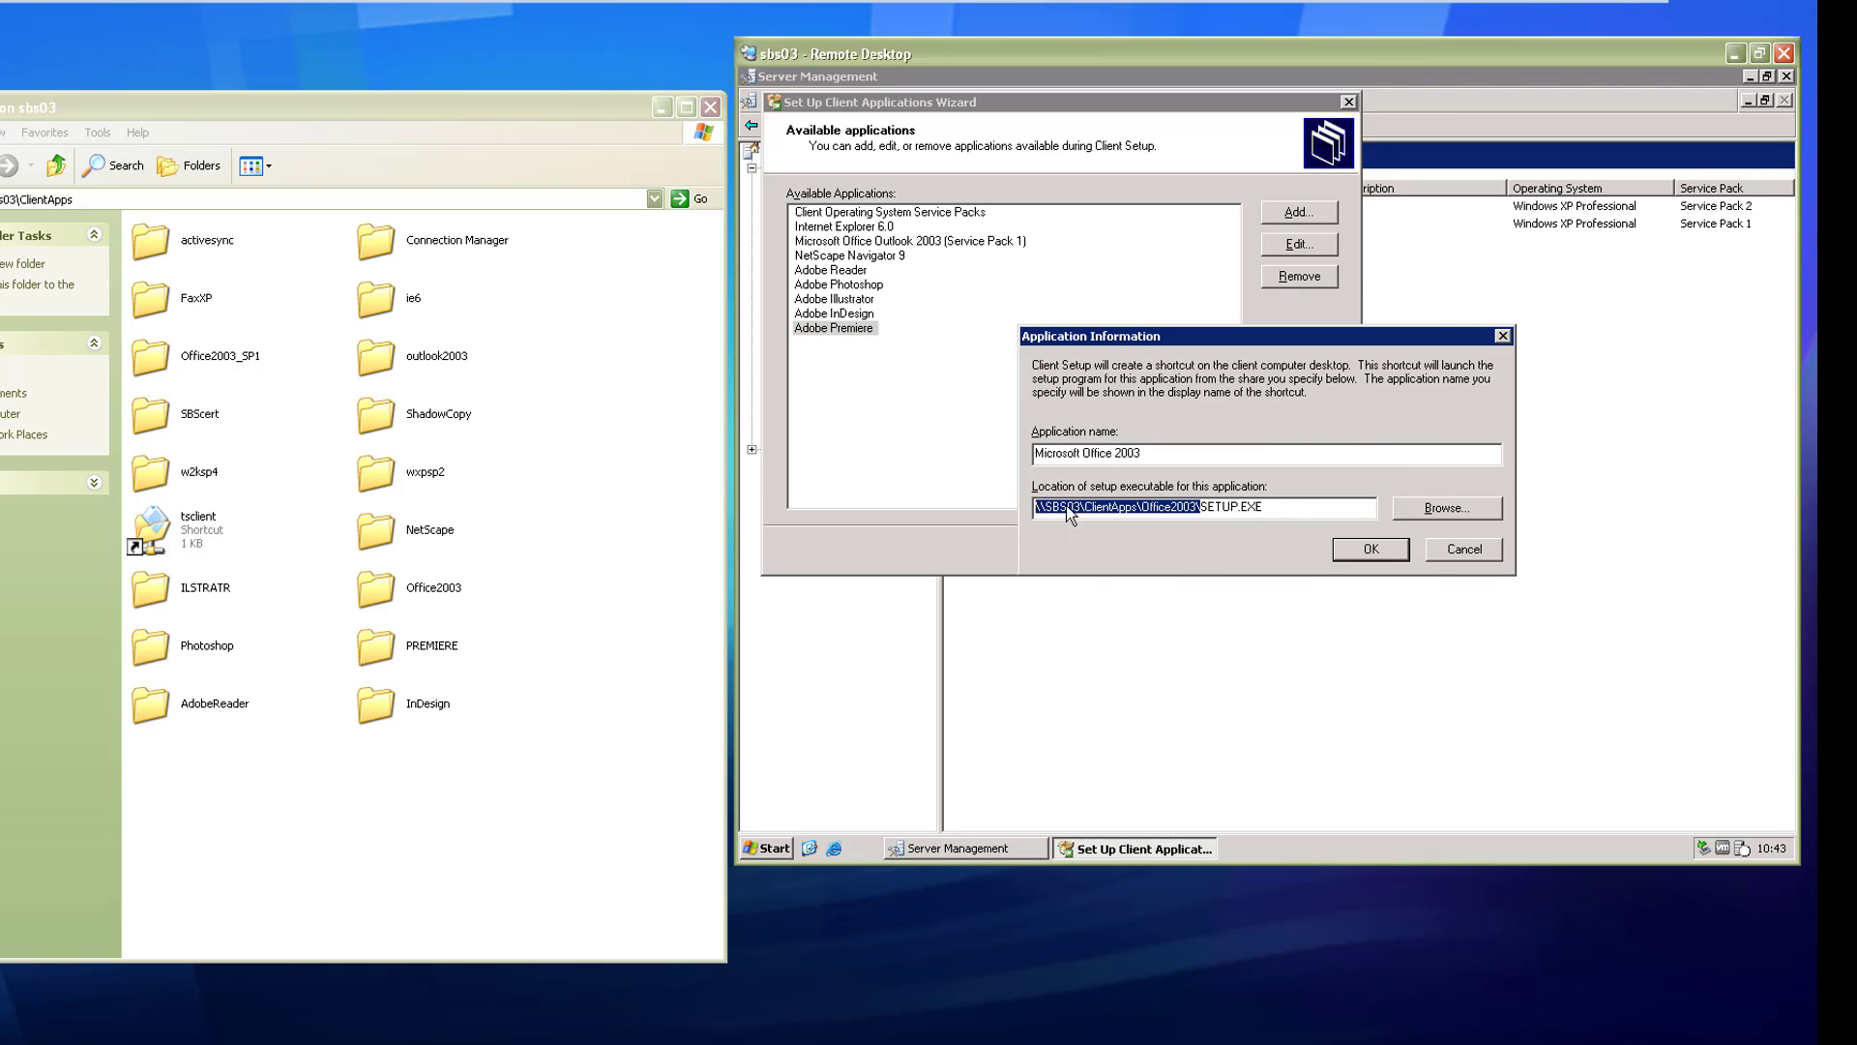
pyautogui.rightClick(1075, 505)
pyautogui.click(1103, 560)
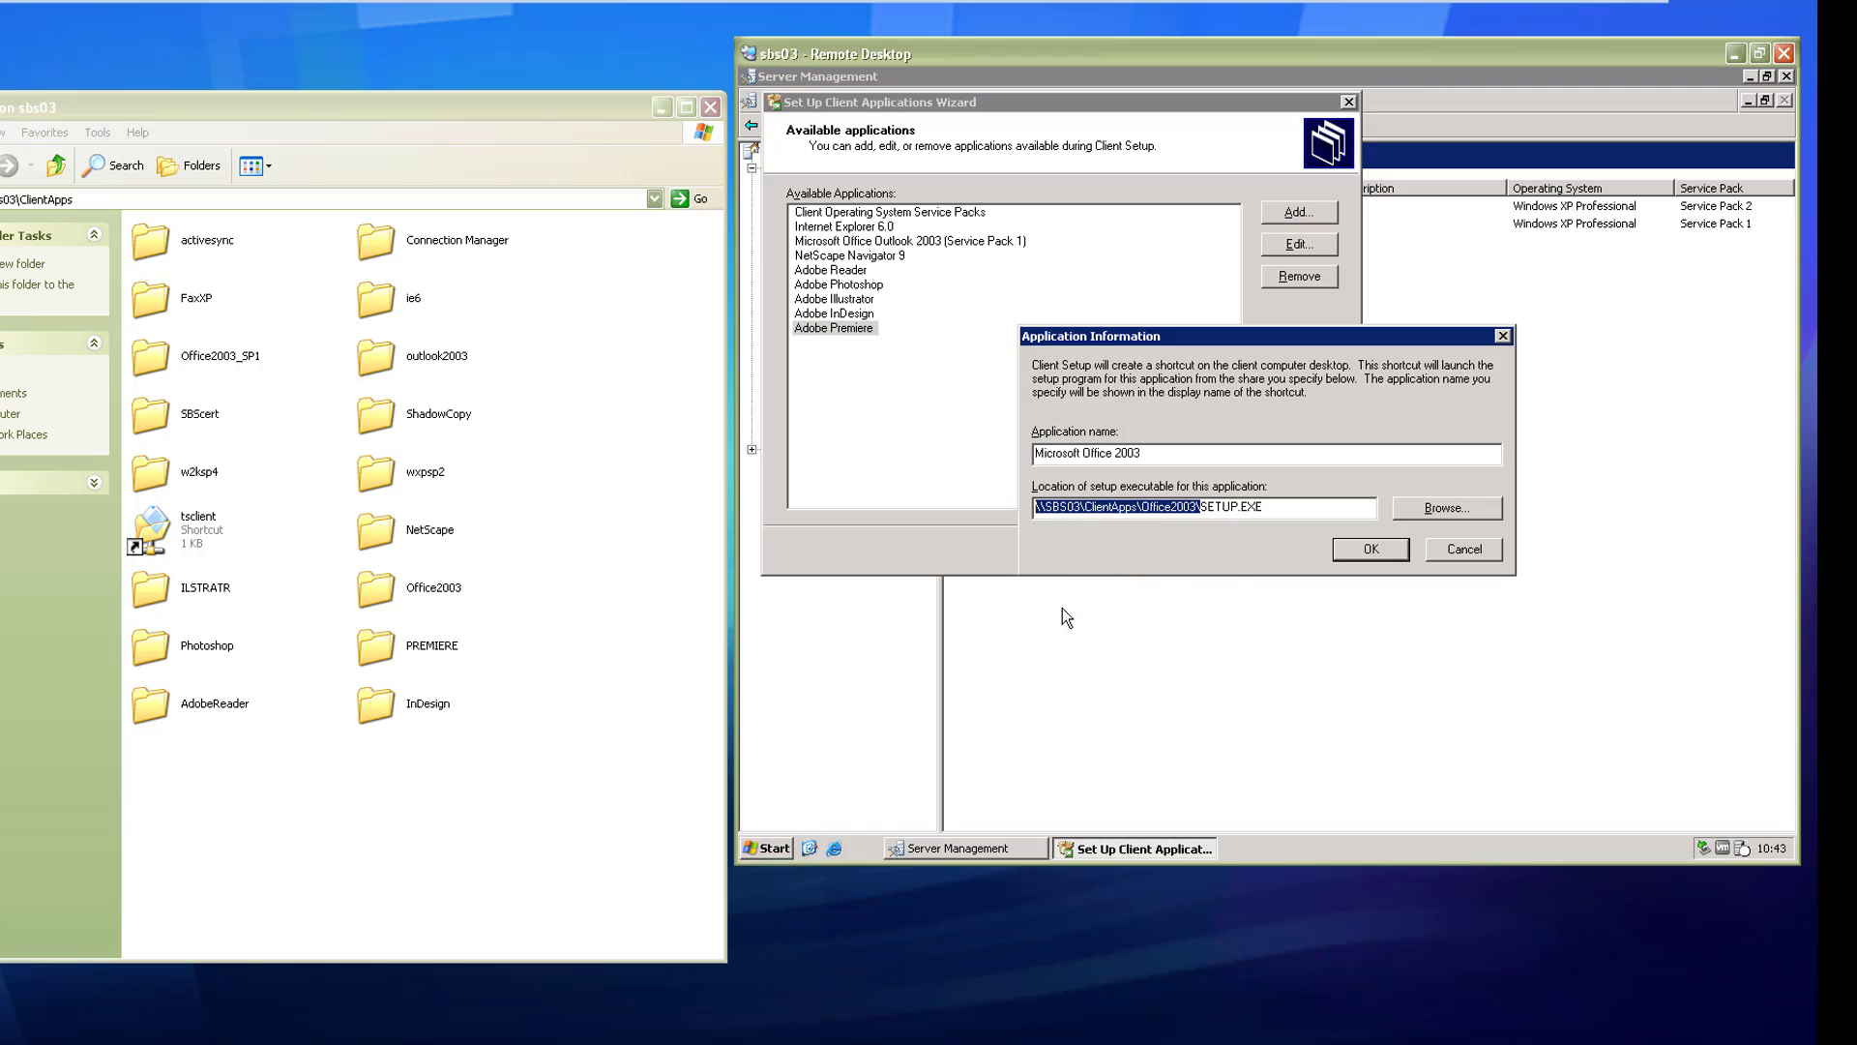
pyautogui.click(759, 848)
pyautogui.click(990, 617)
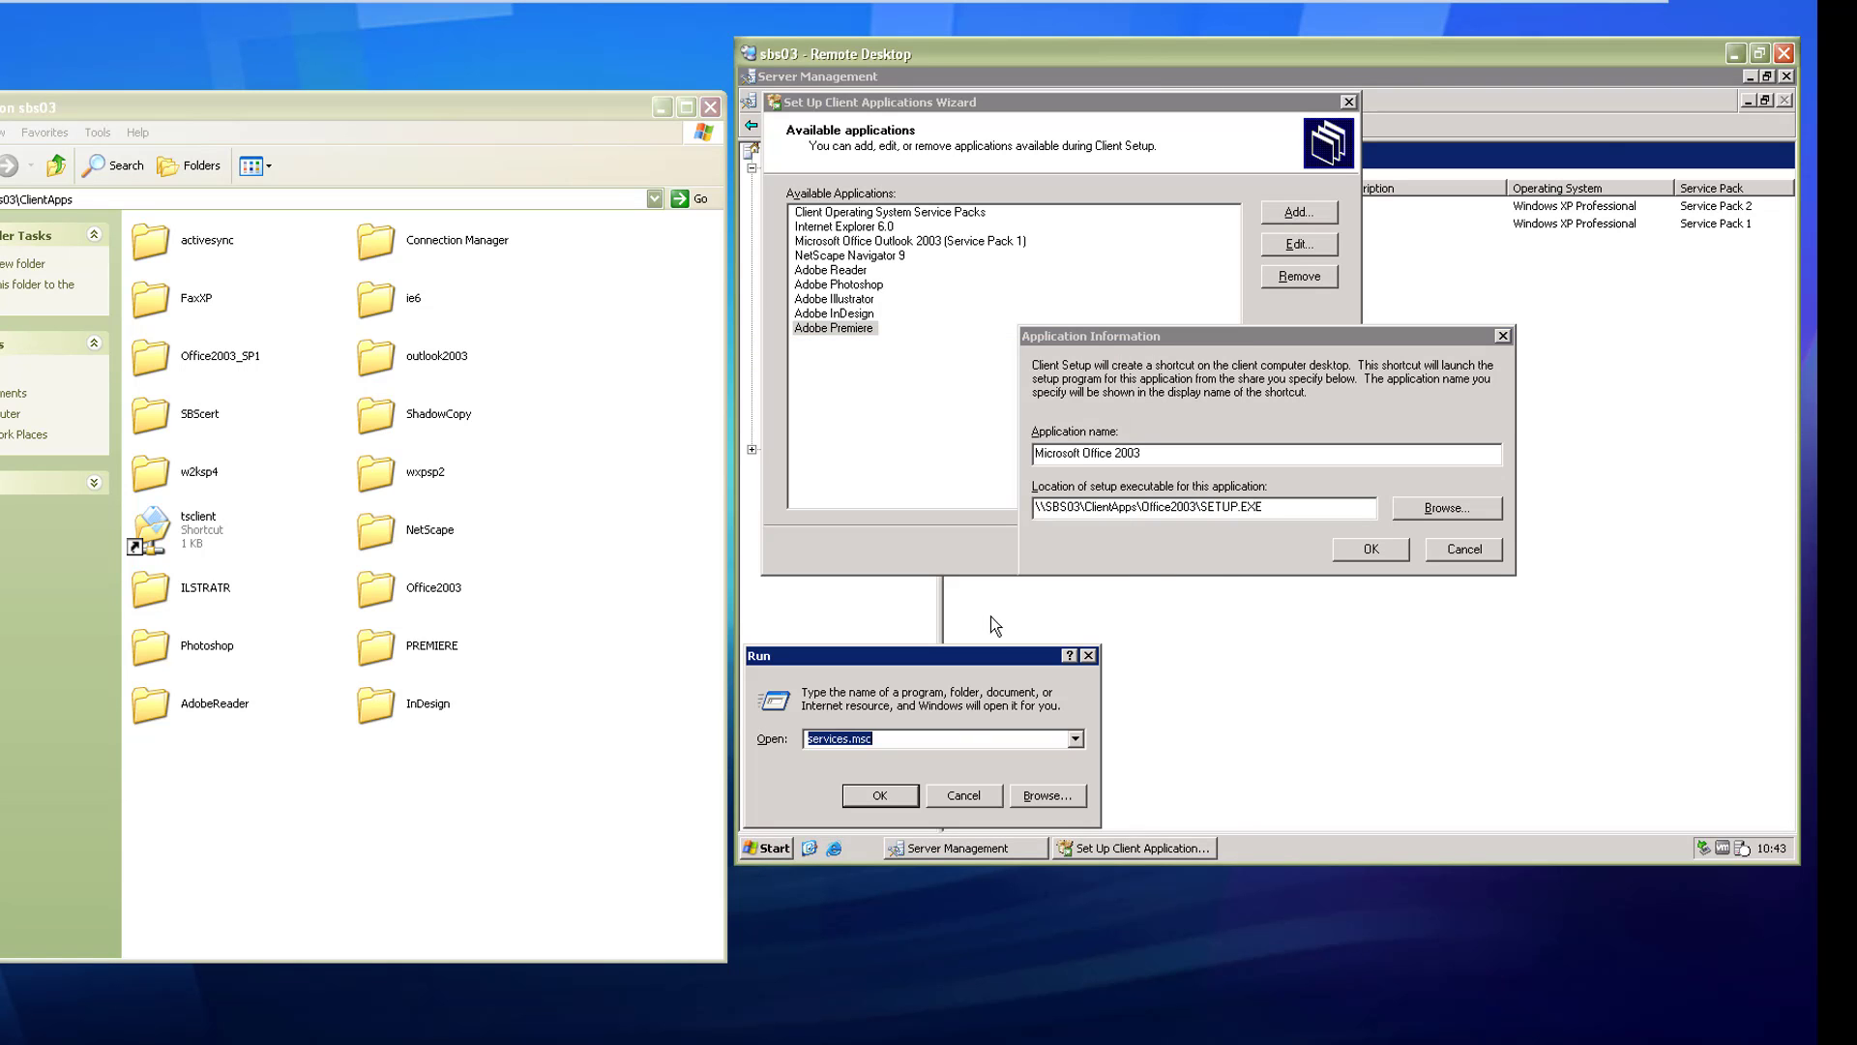
pyautogui.hotkey('ctrl', 'v')
pyautogui.press('Return')
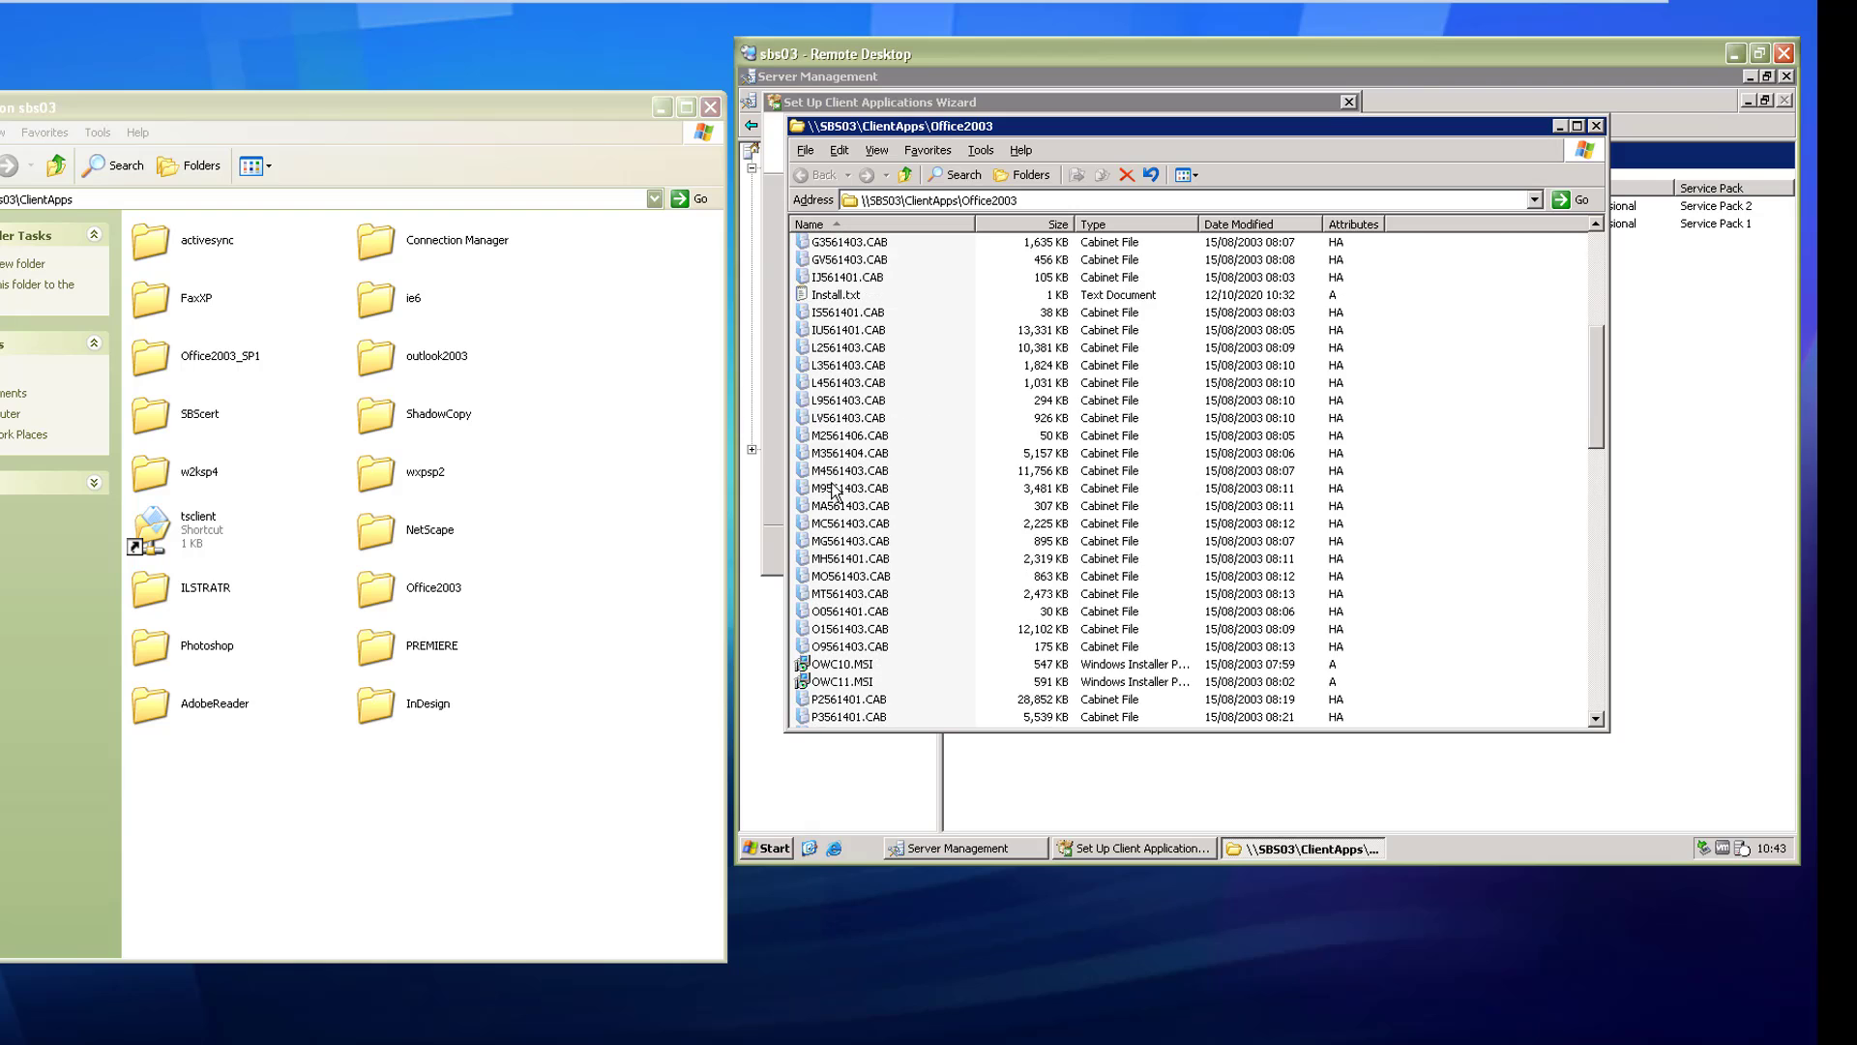
# Open Install.txt from the Office2003 folder and maximize its Notepad window to show the full TRANSFORMS argument.
pyautogui.scroll(-20, 832, 490)
pyautogui.click(833, 559)
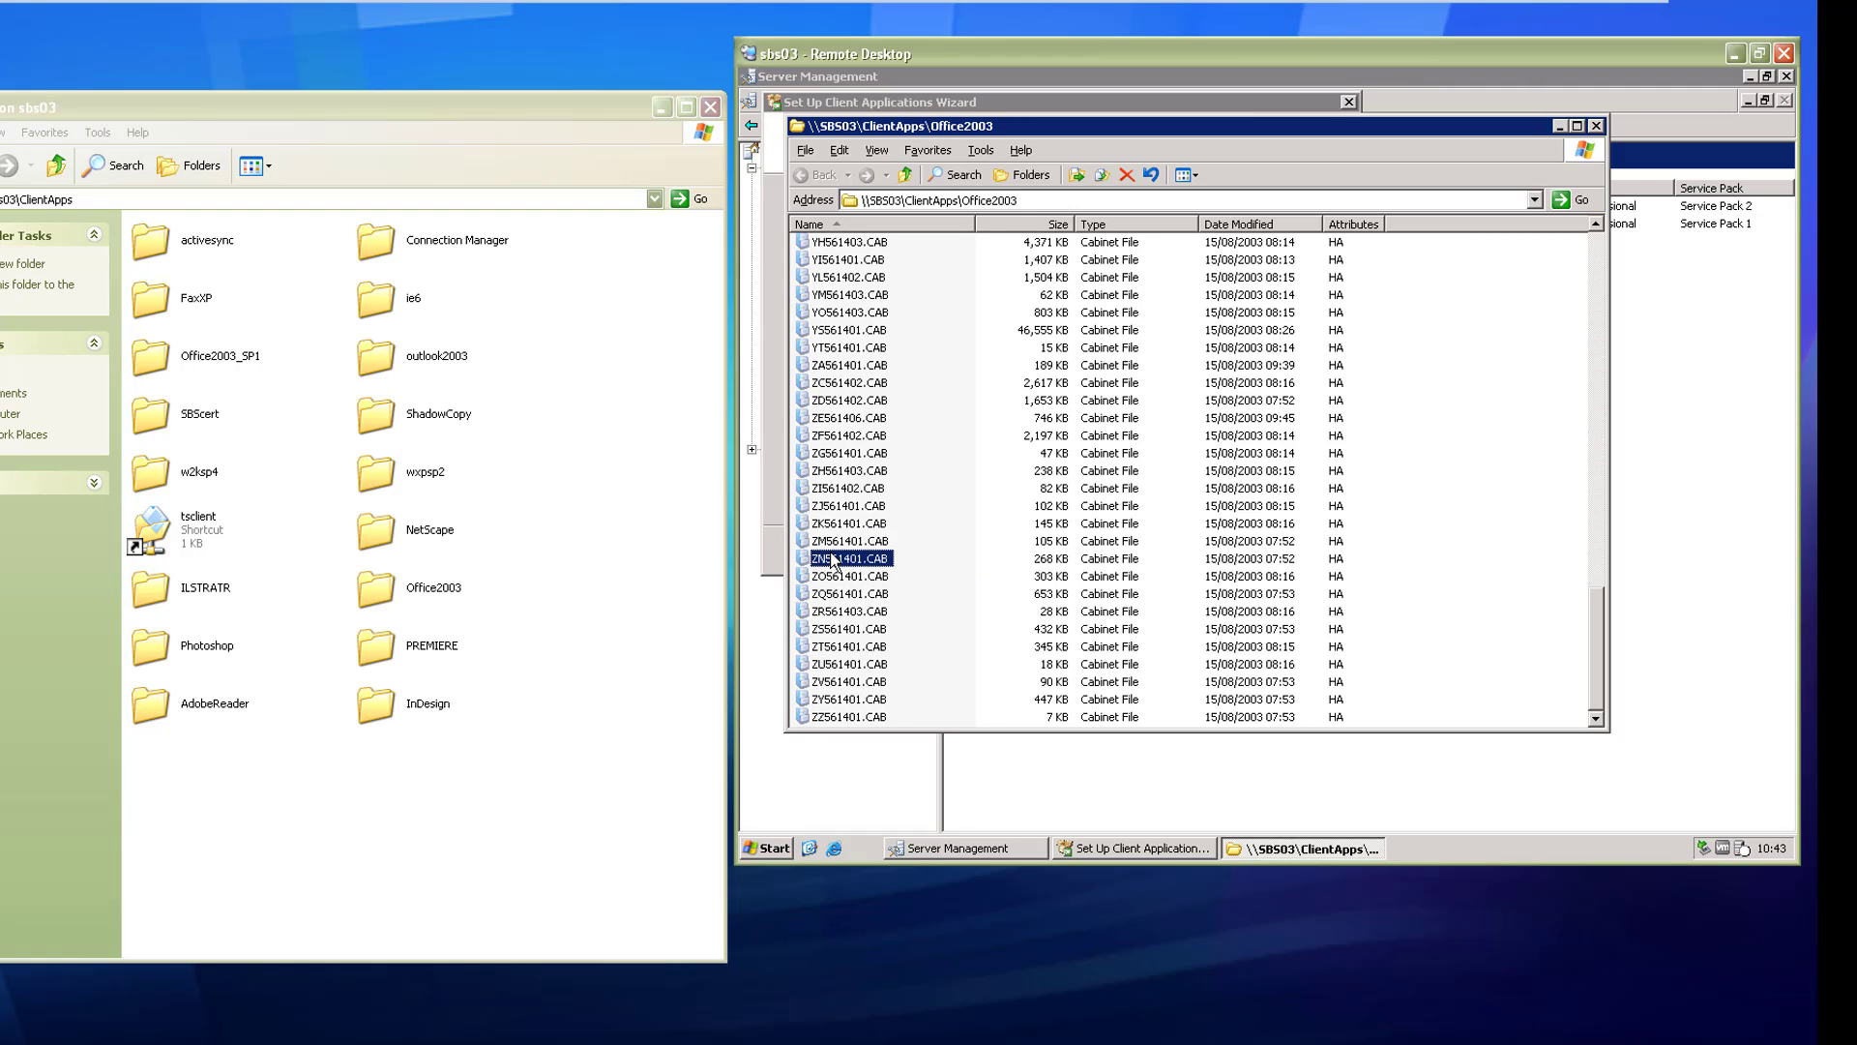
pyautogui.scroll(15, 833, 561)
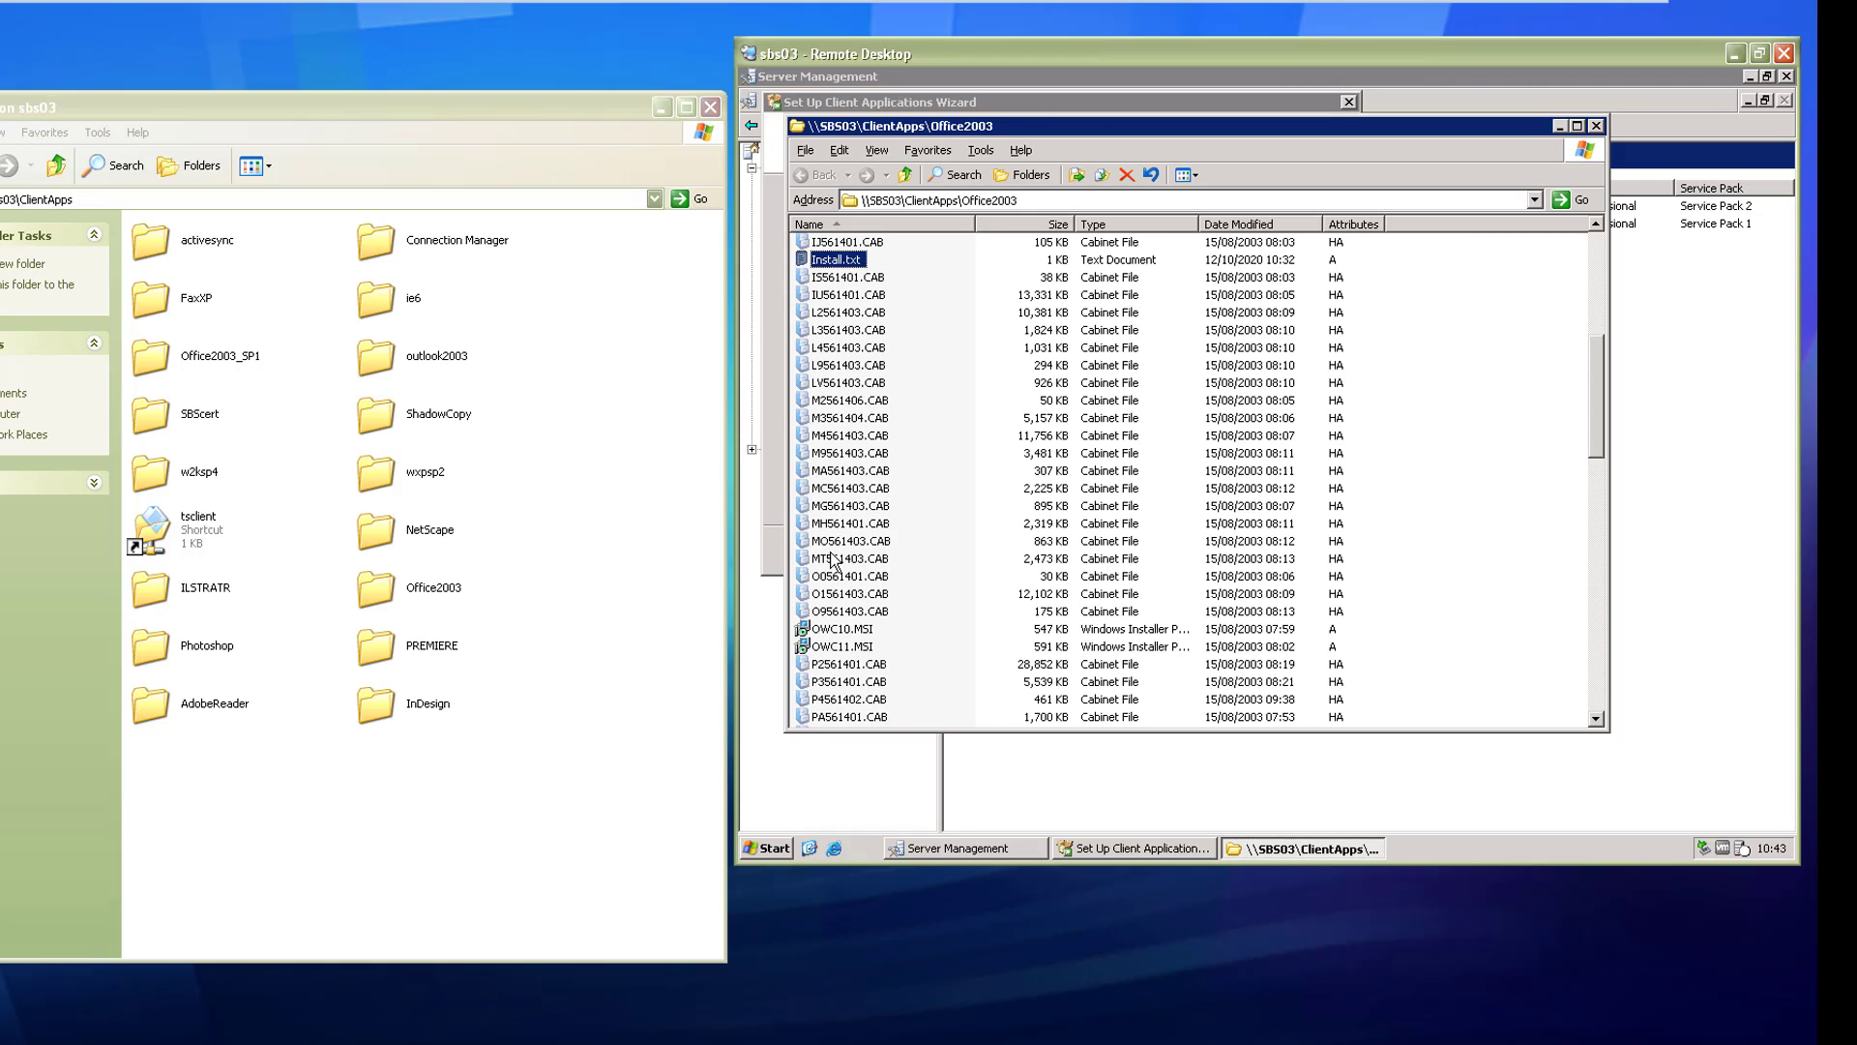
pyautogui.doubleClick(822, 259)
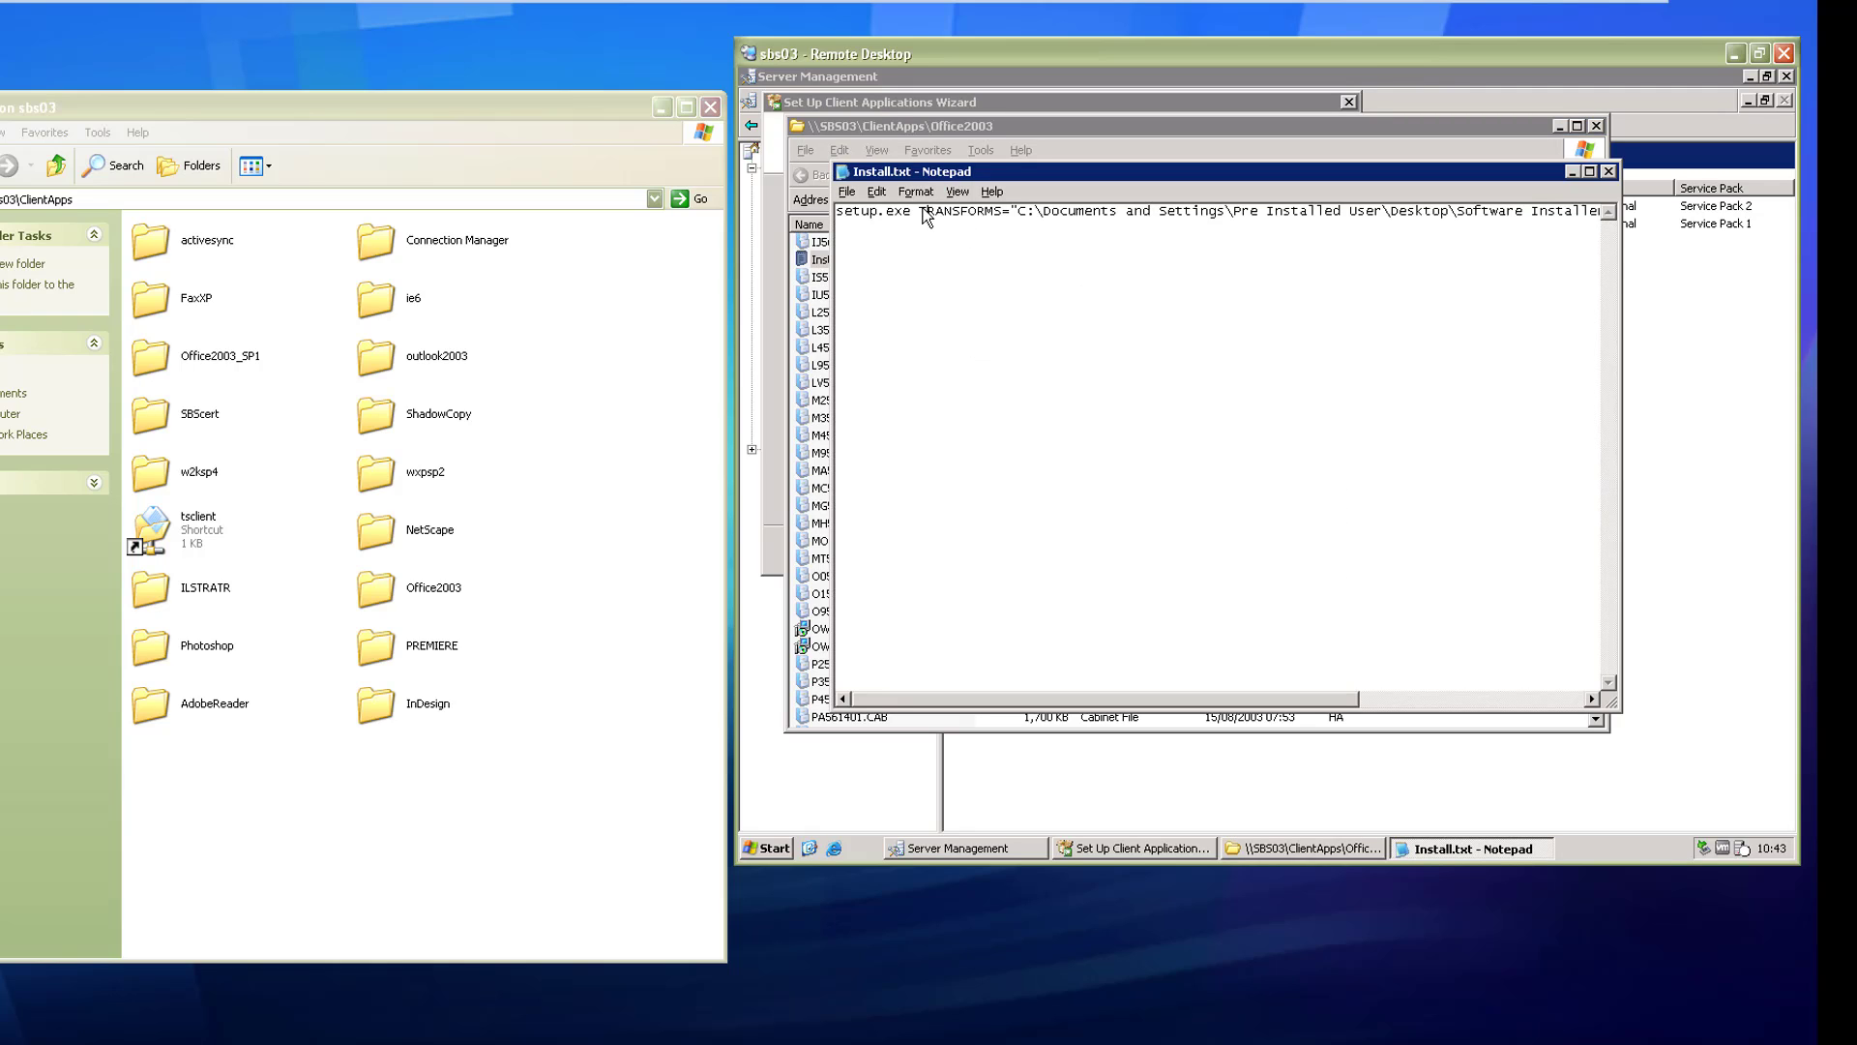
pyautogui.moveTo(927, 213); pyautogui.dragTo(1398, 178)
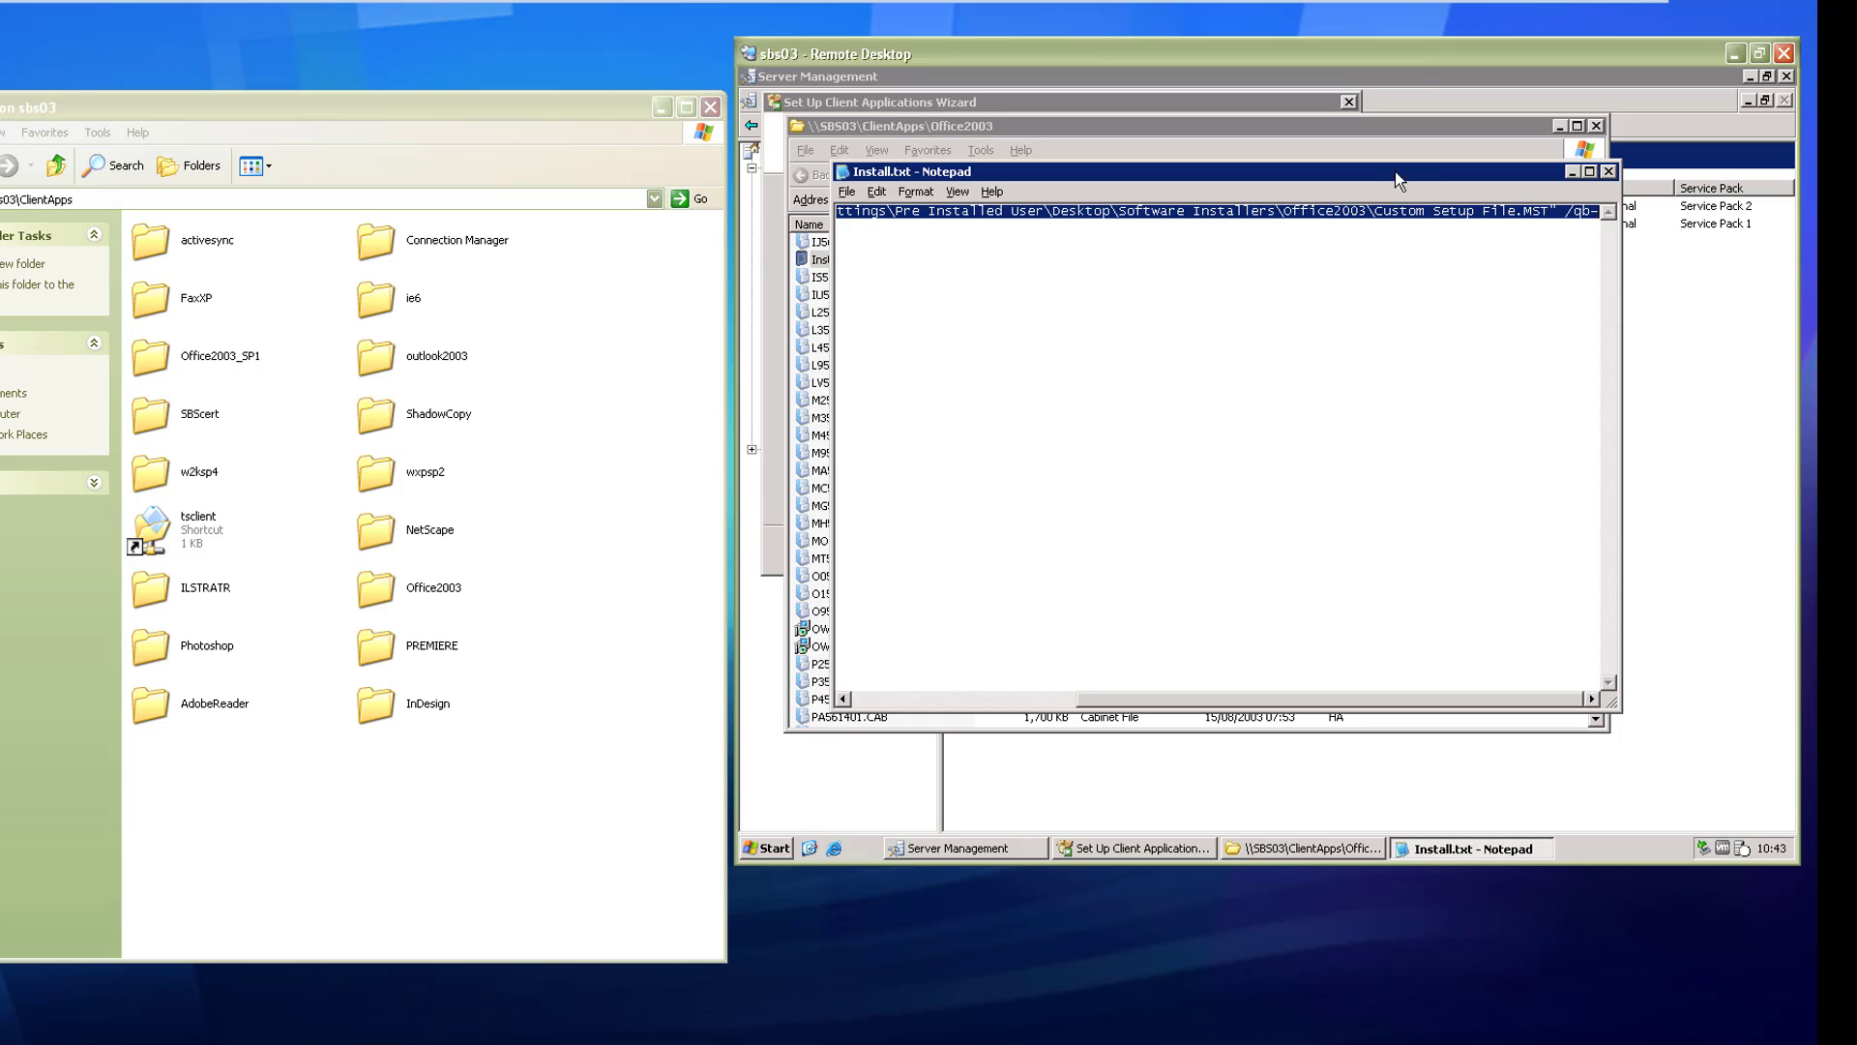
pyautogui.doubleClick(1373, 173)
# Replace the local path before \Office2003 in the TRANSFORMS argument with \\sbs03\ClientApps.
pyautogui.click(1297, 117)
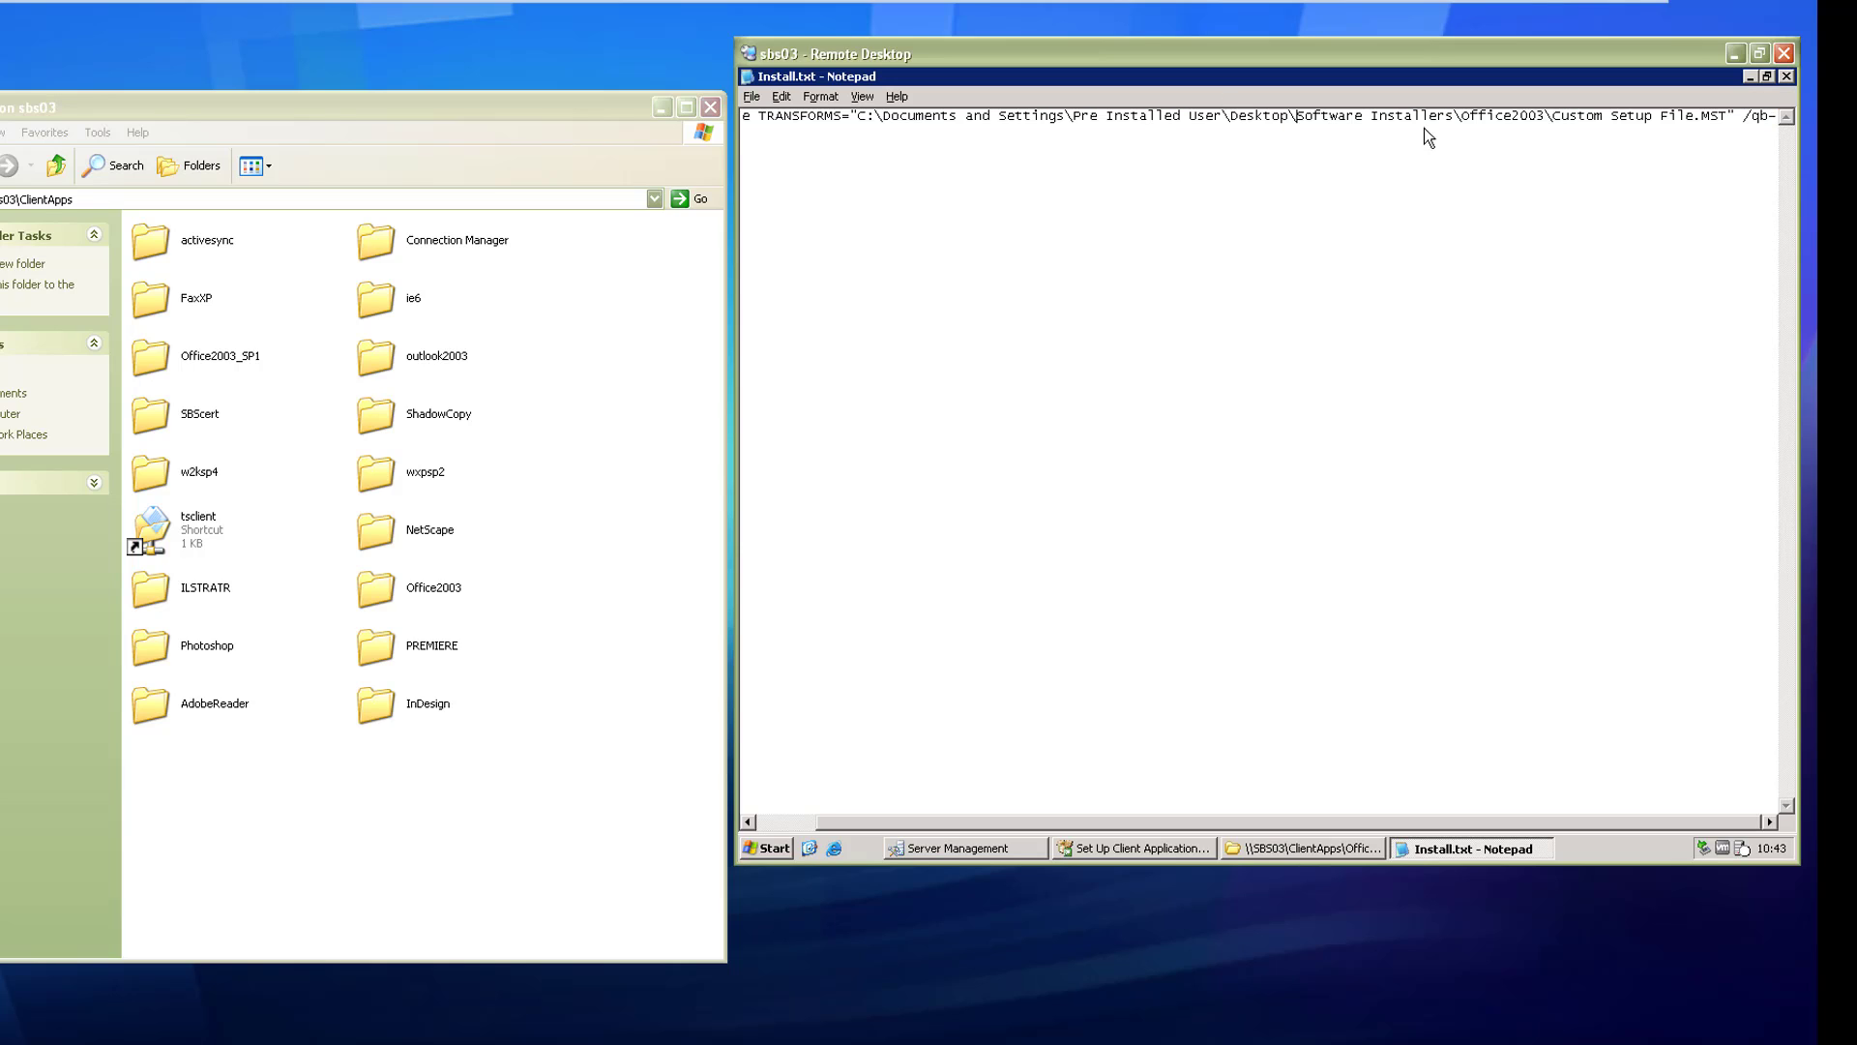
pyautogui.moveTo(1450, 119); pyautogui.dragTo(888, 121)
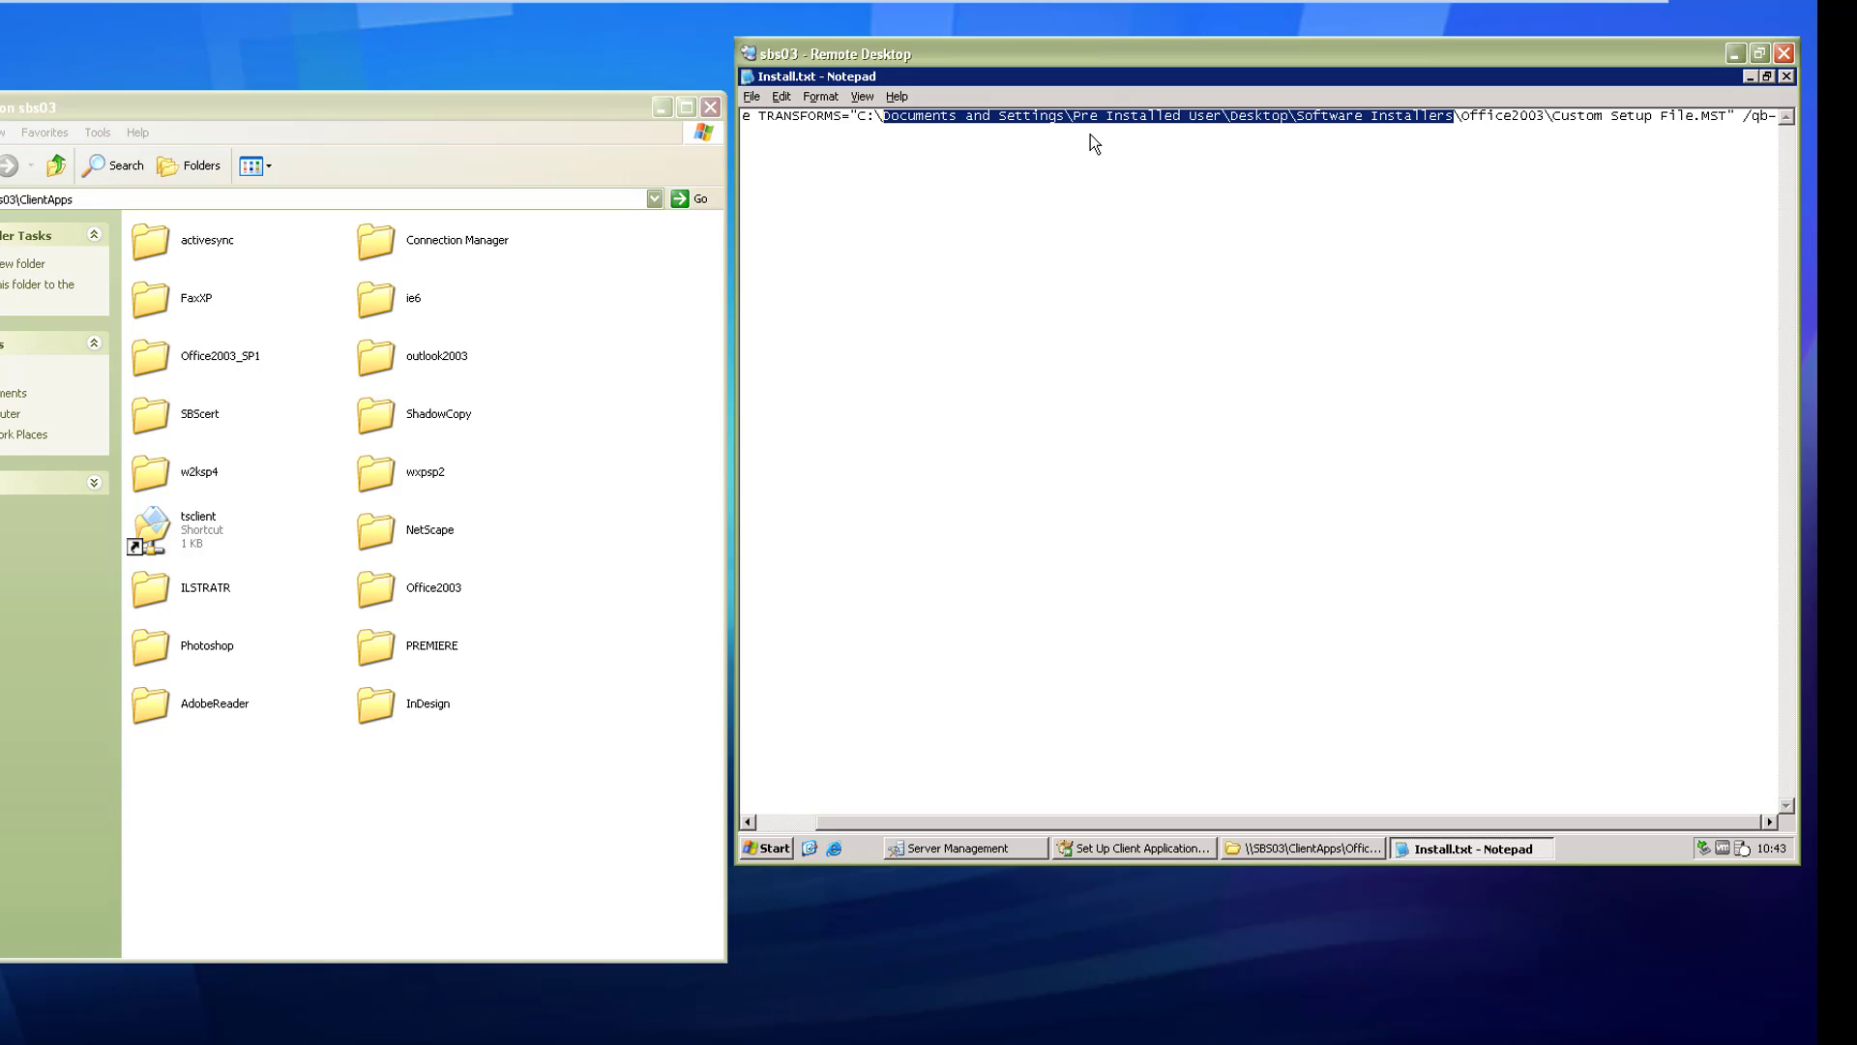
pyautogui.press('BackSpace')
pyautogui.press('BackSpace')
pyautogui.press('BackSpace')
pyautogui.press('BackSpace')
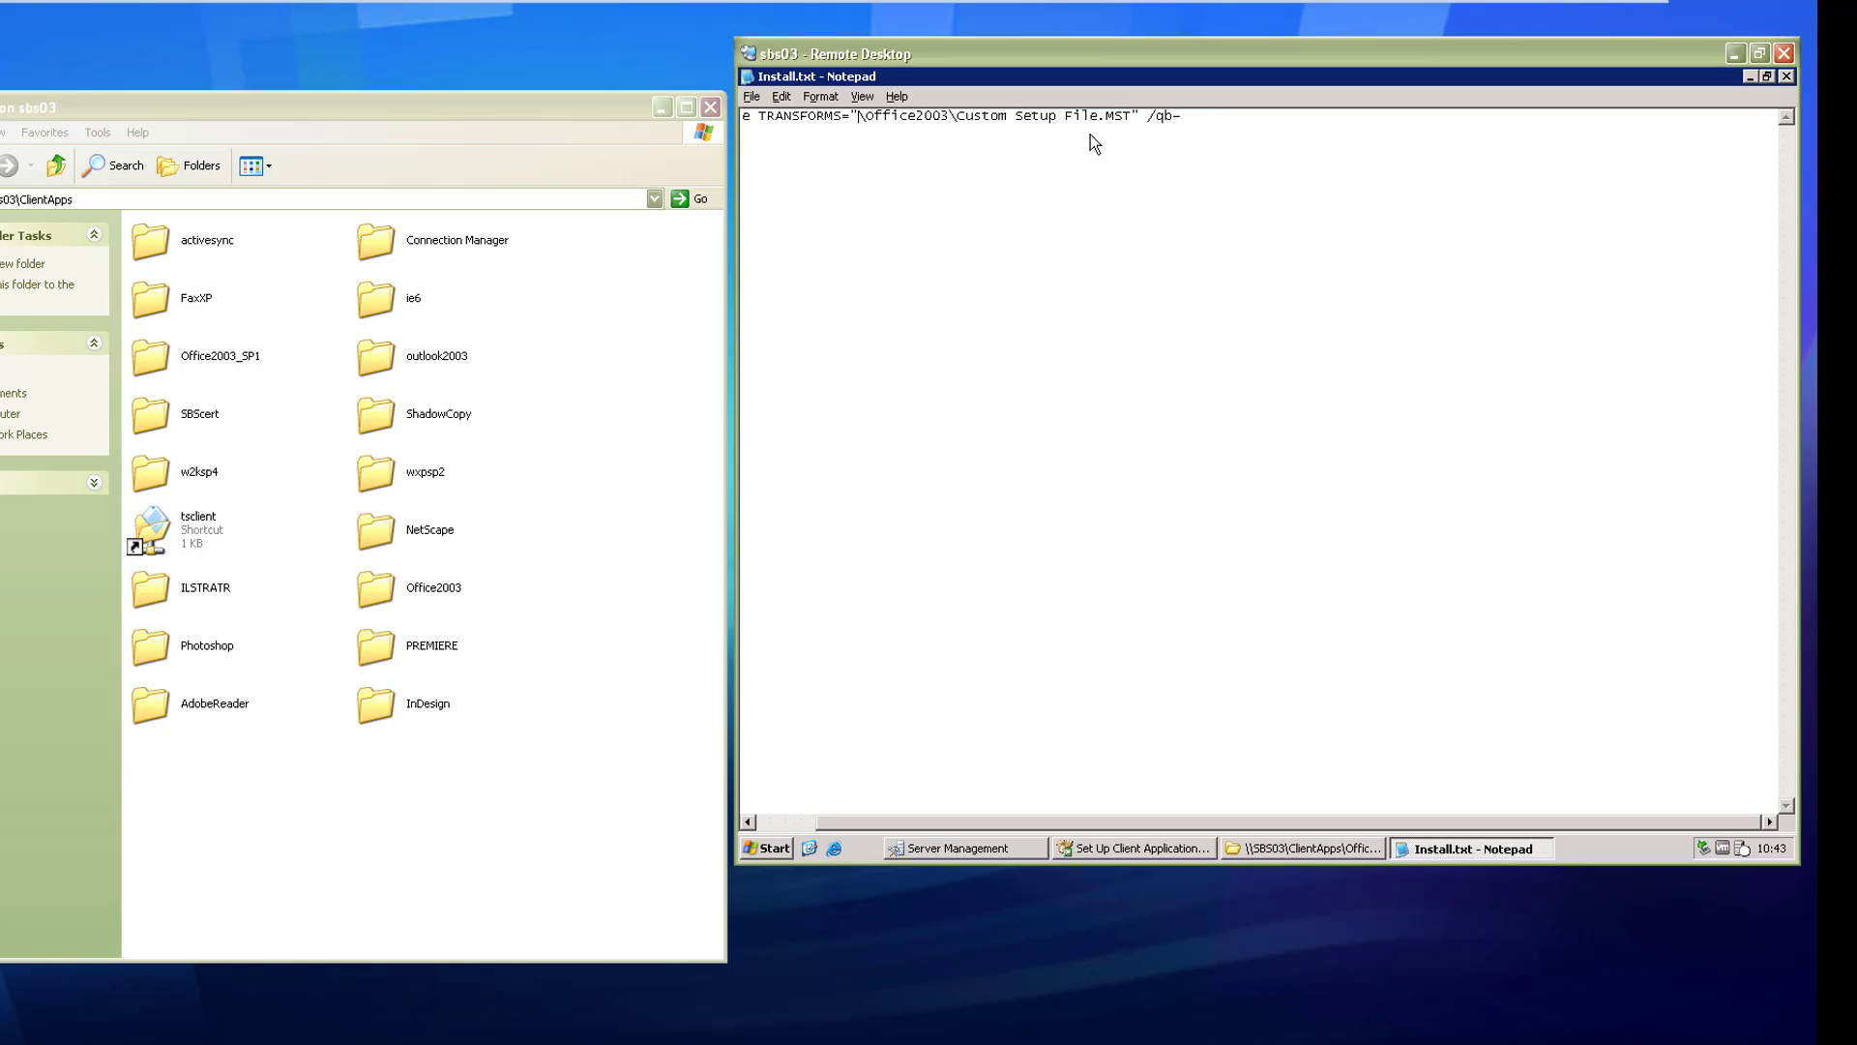
pyautogui.write('\\\\sbs03\\C')
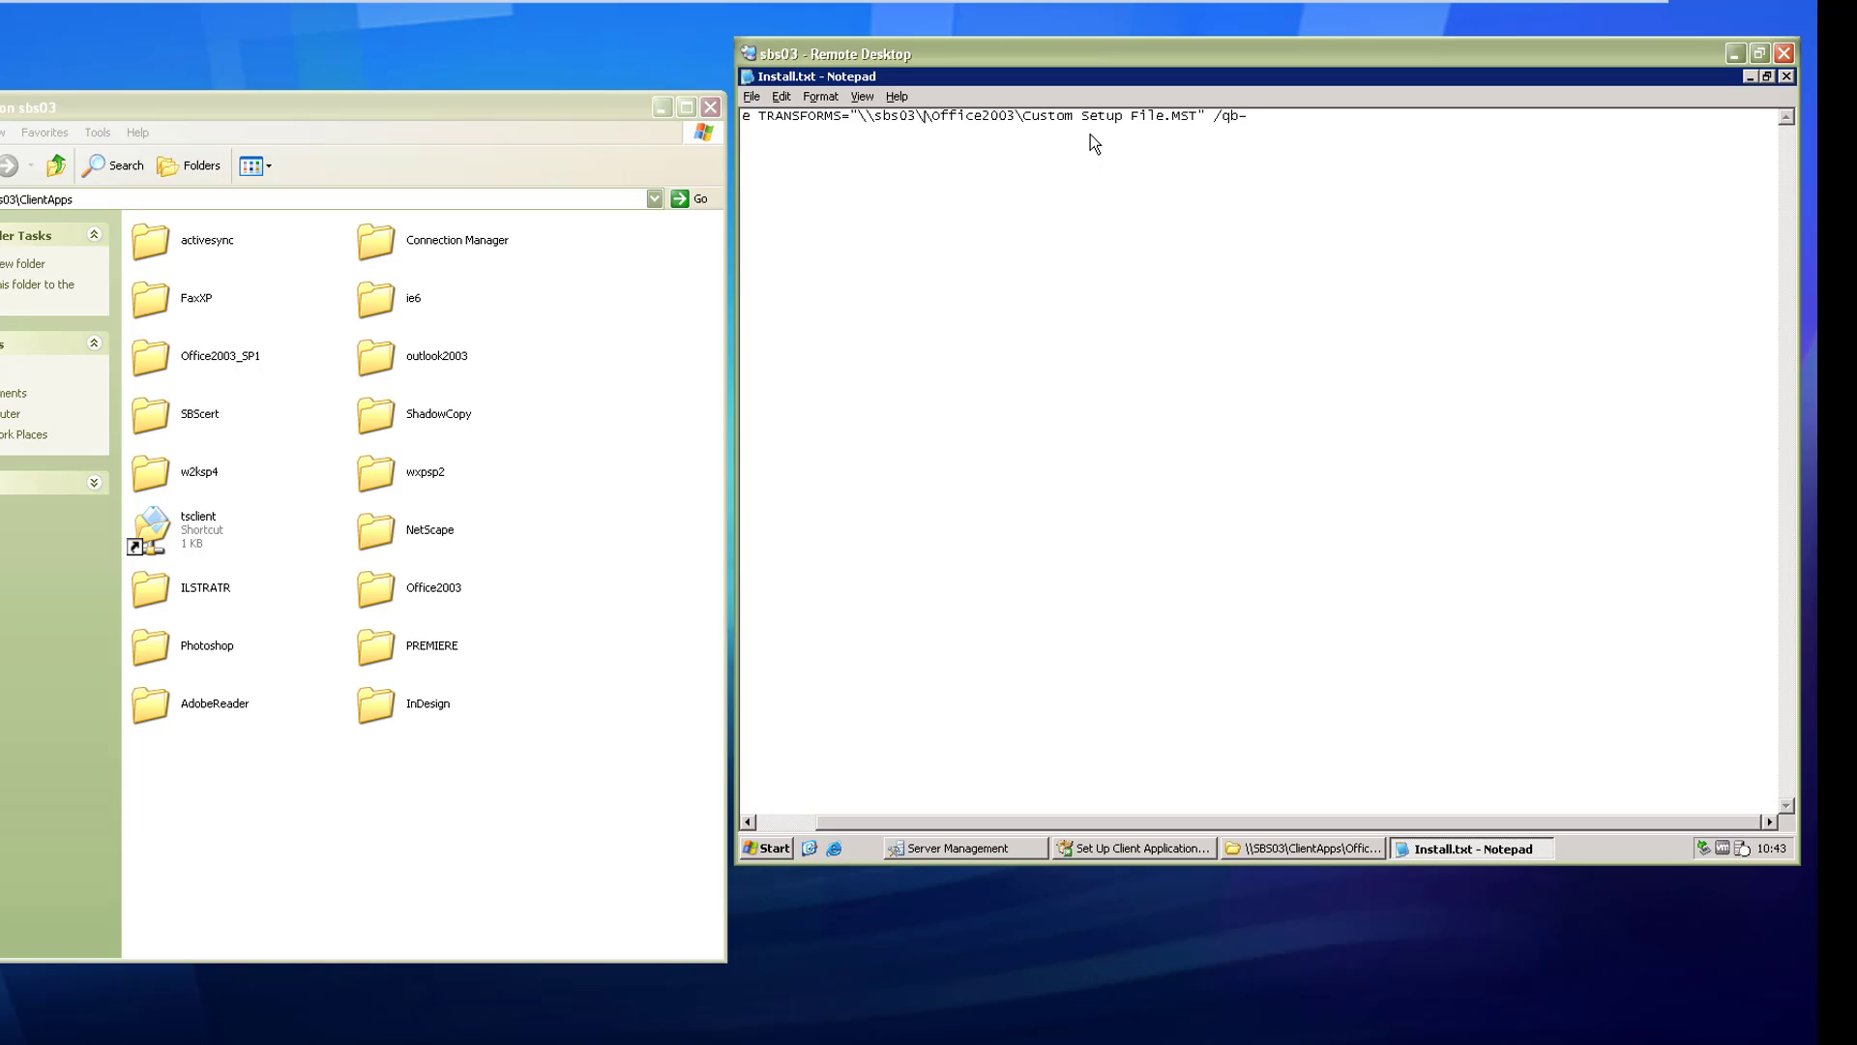
pyautogui.write('lientApps')
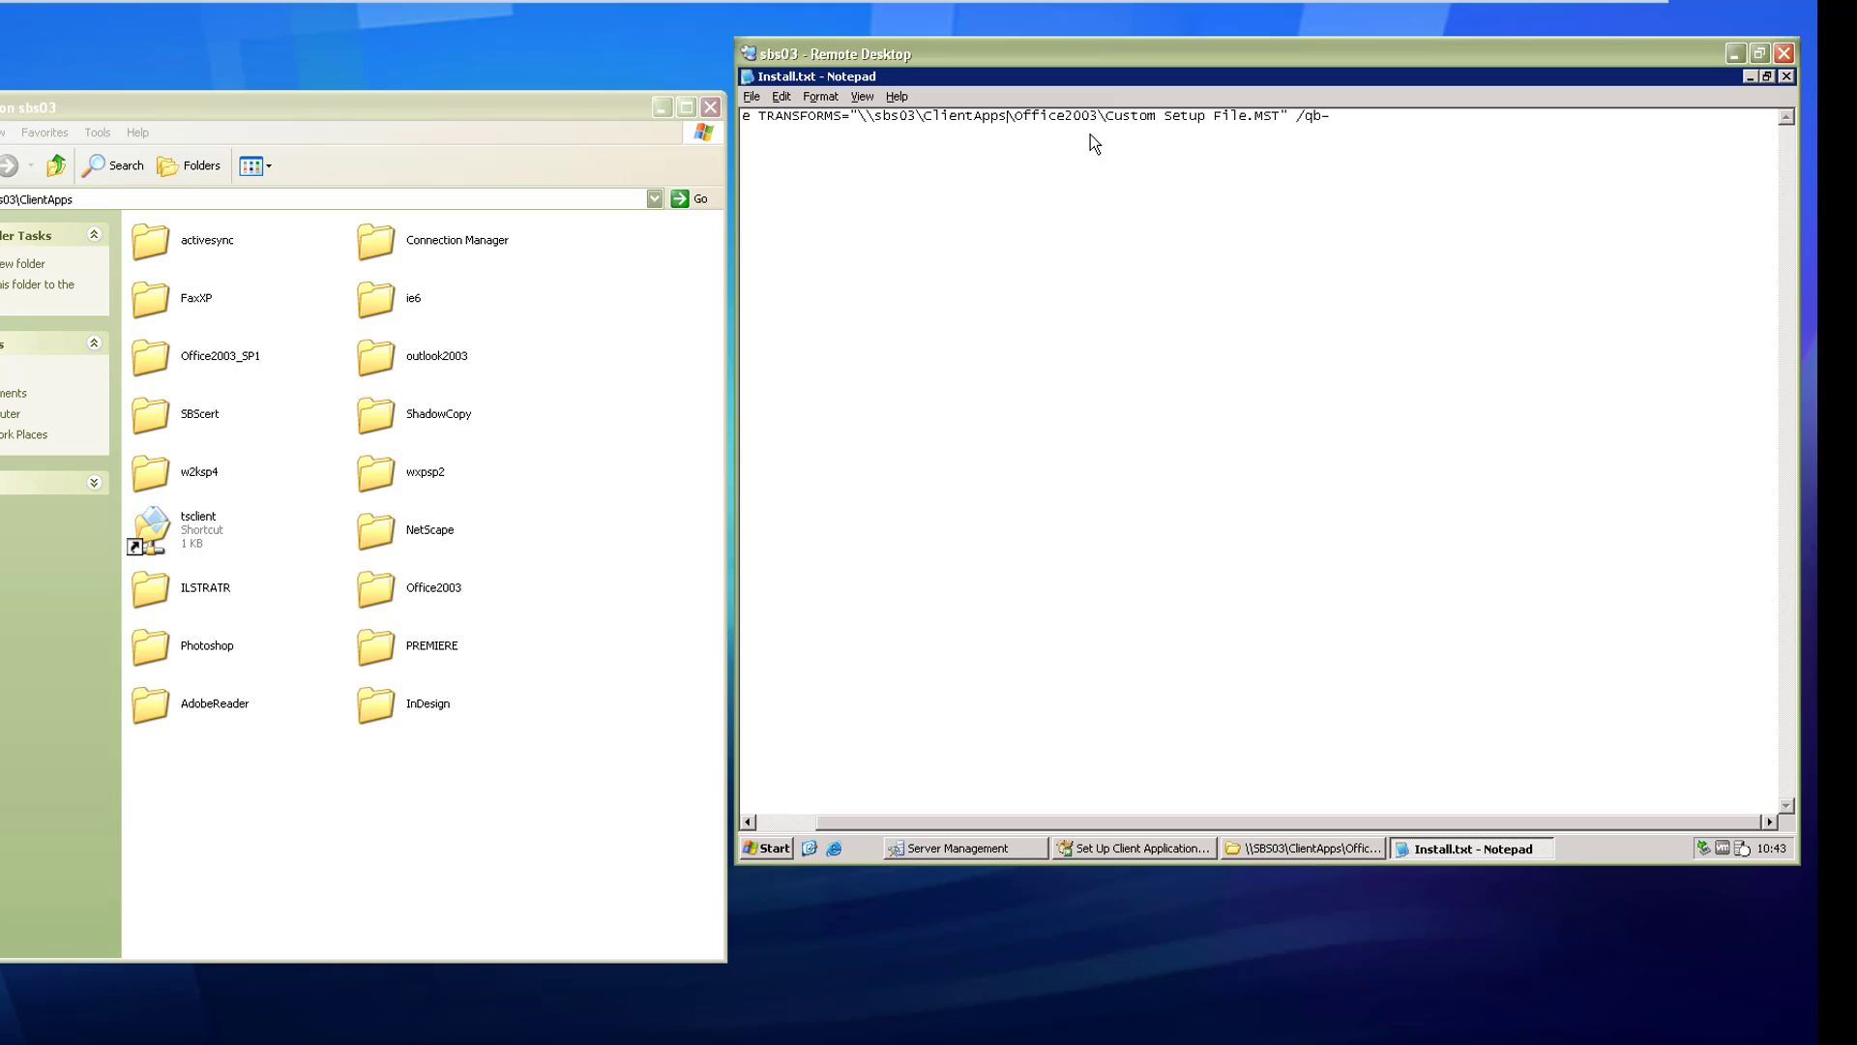
# Copy the TRANSFORMS argument including /qb- from Install.txt and append it after SETUP.EXE in the Microsoft Office 2003 setup location.
pyautogui.moveTo(1367, 121); pyautogui.dragTo(762, 122)
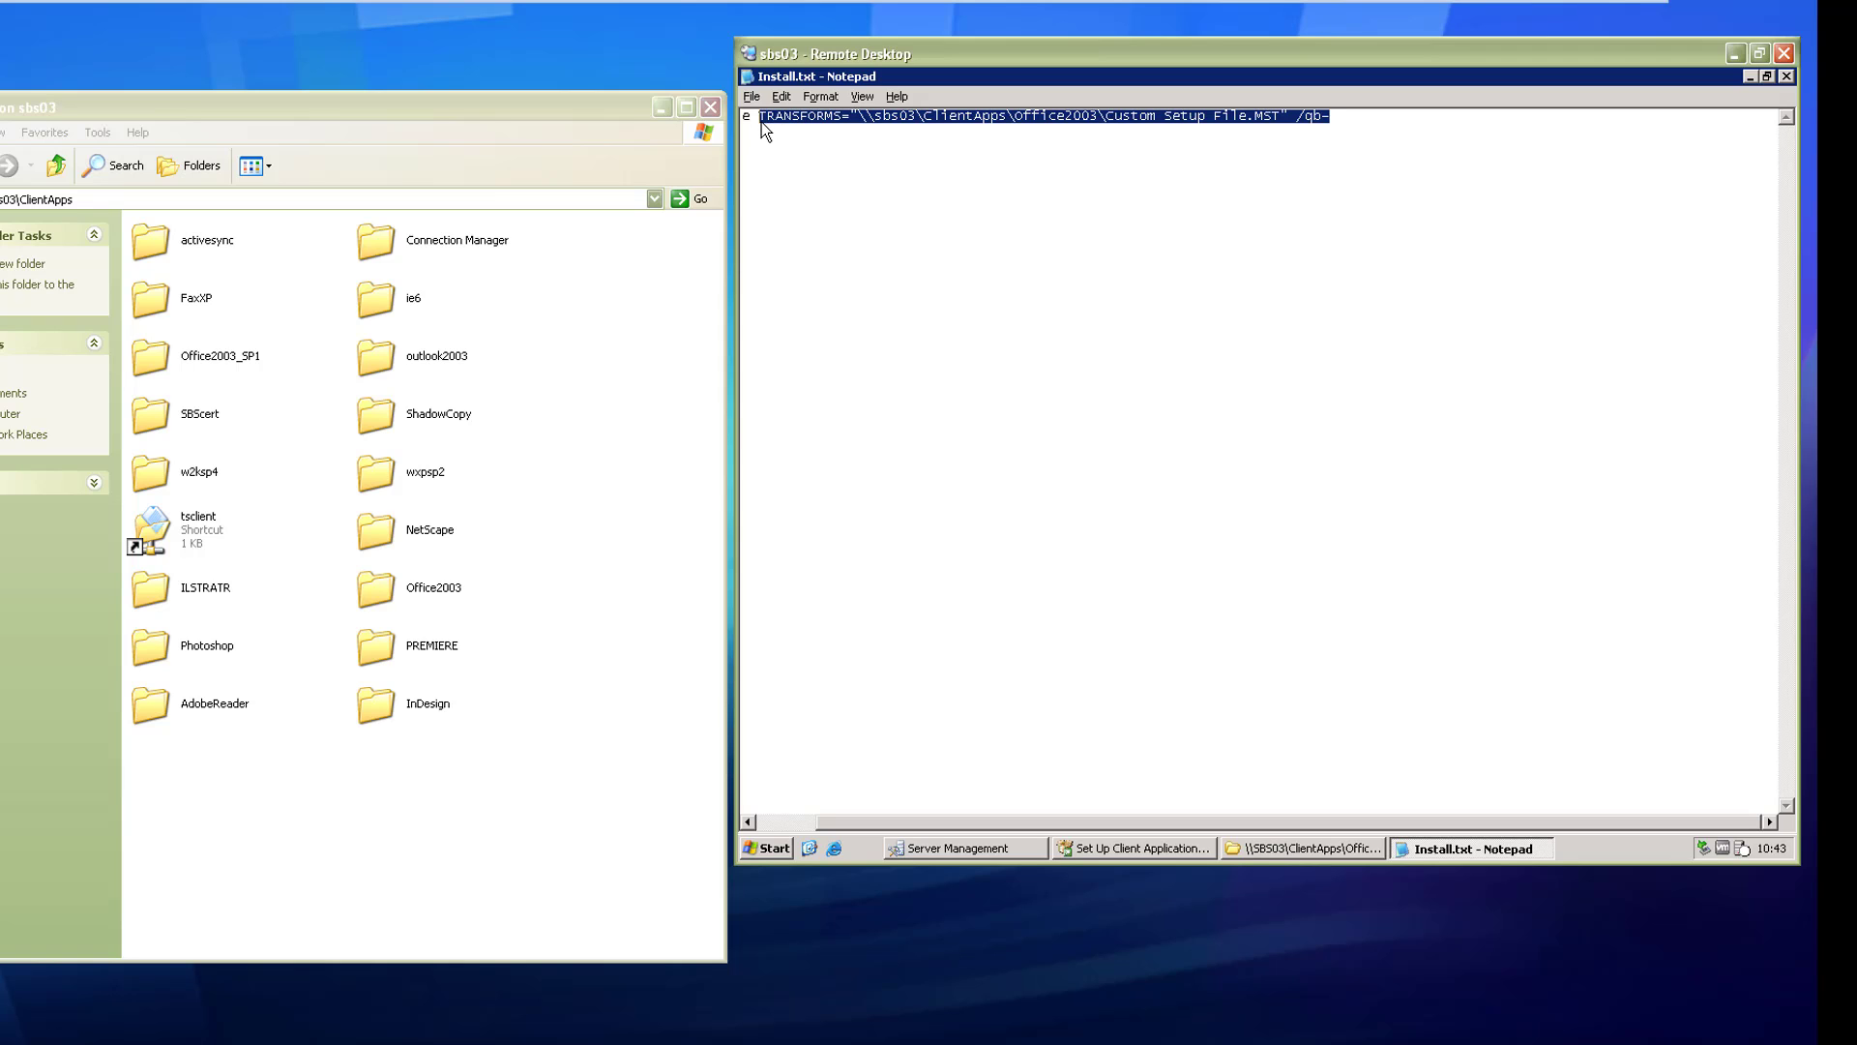
pyautogui.rightClick(762, 122)
pyautogui.click(789, 162)
pyautogui.click(1264, 849)
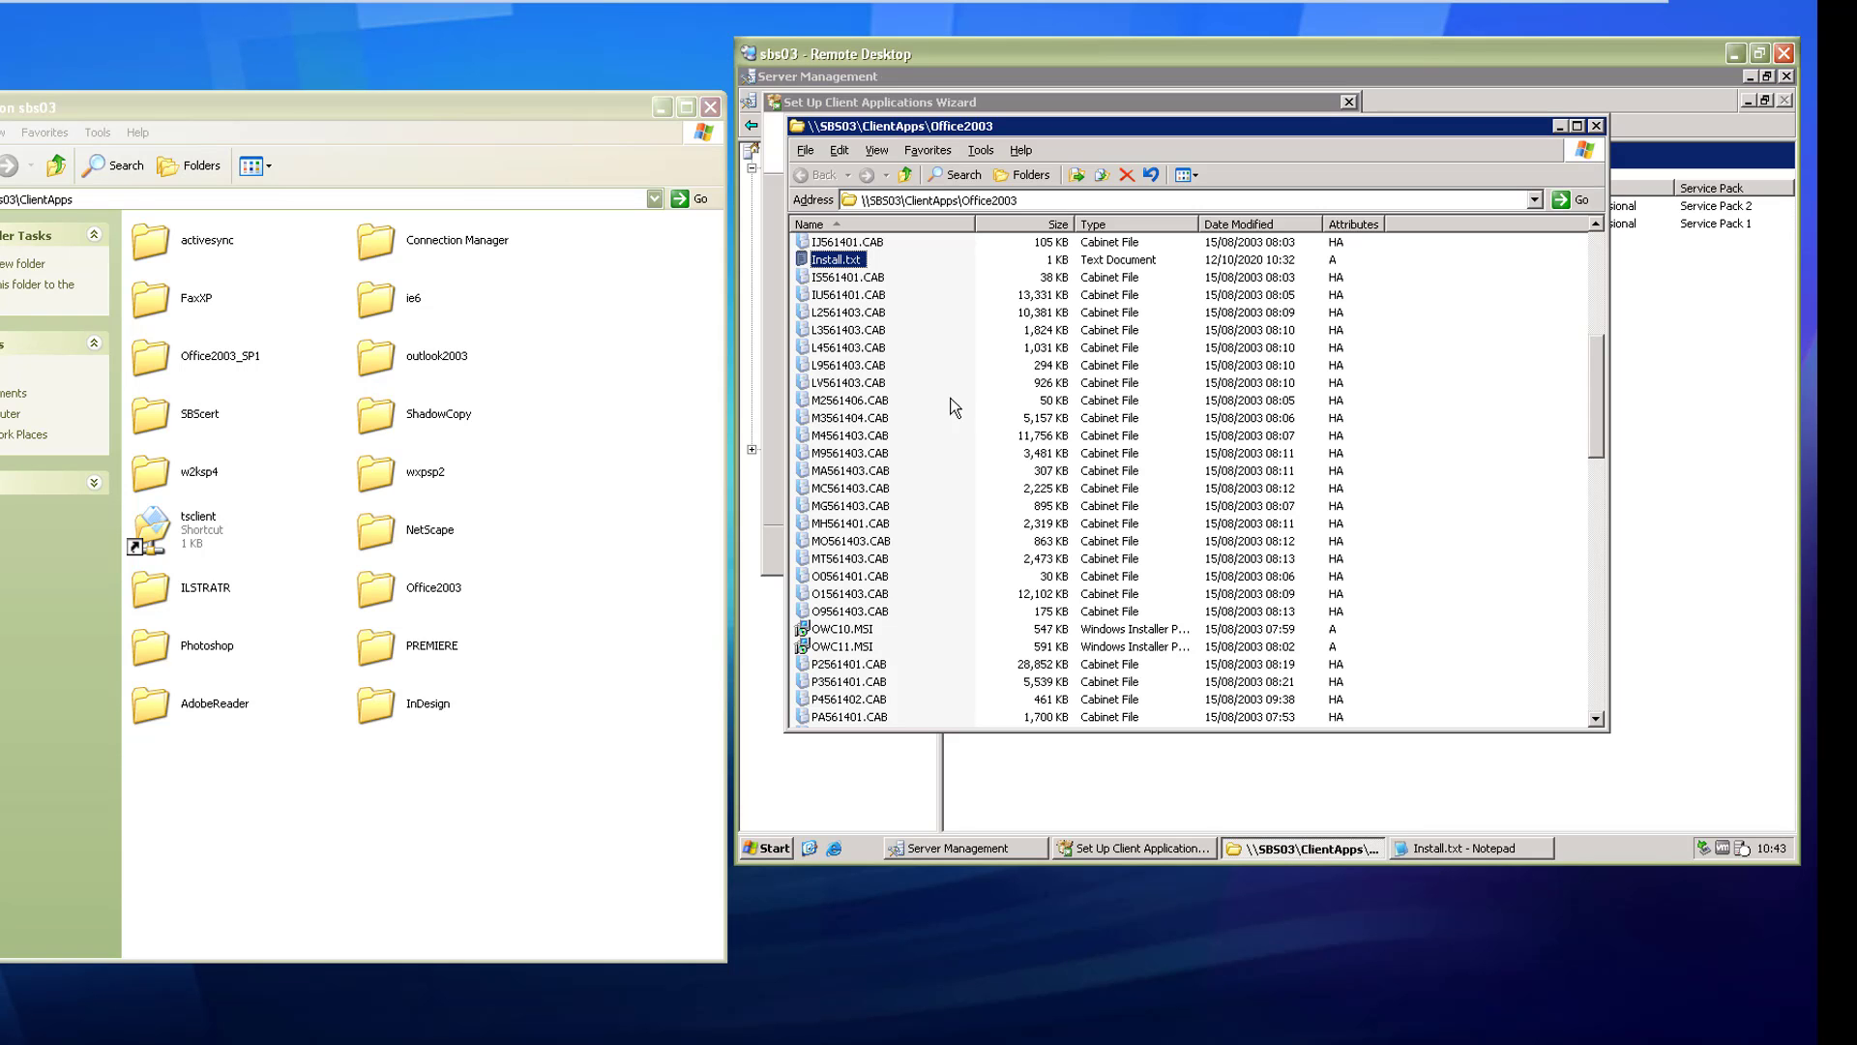
pyautogui.click(1152, 847)
pyautogui.click(1299, 512)
pyautogui.rightClick(1296, 507)
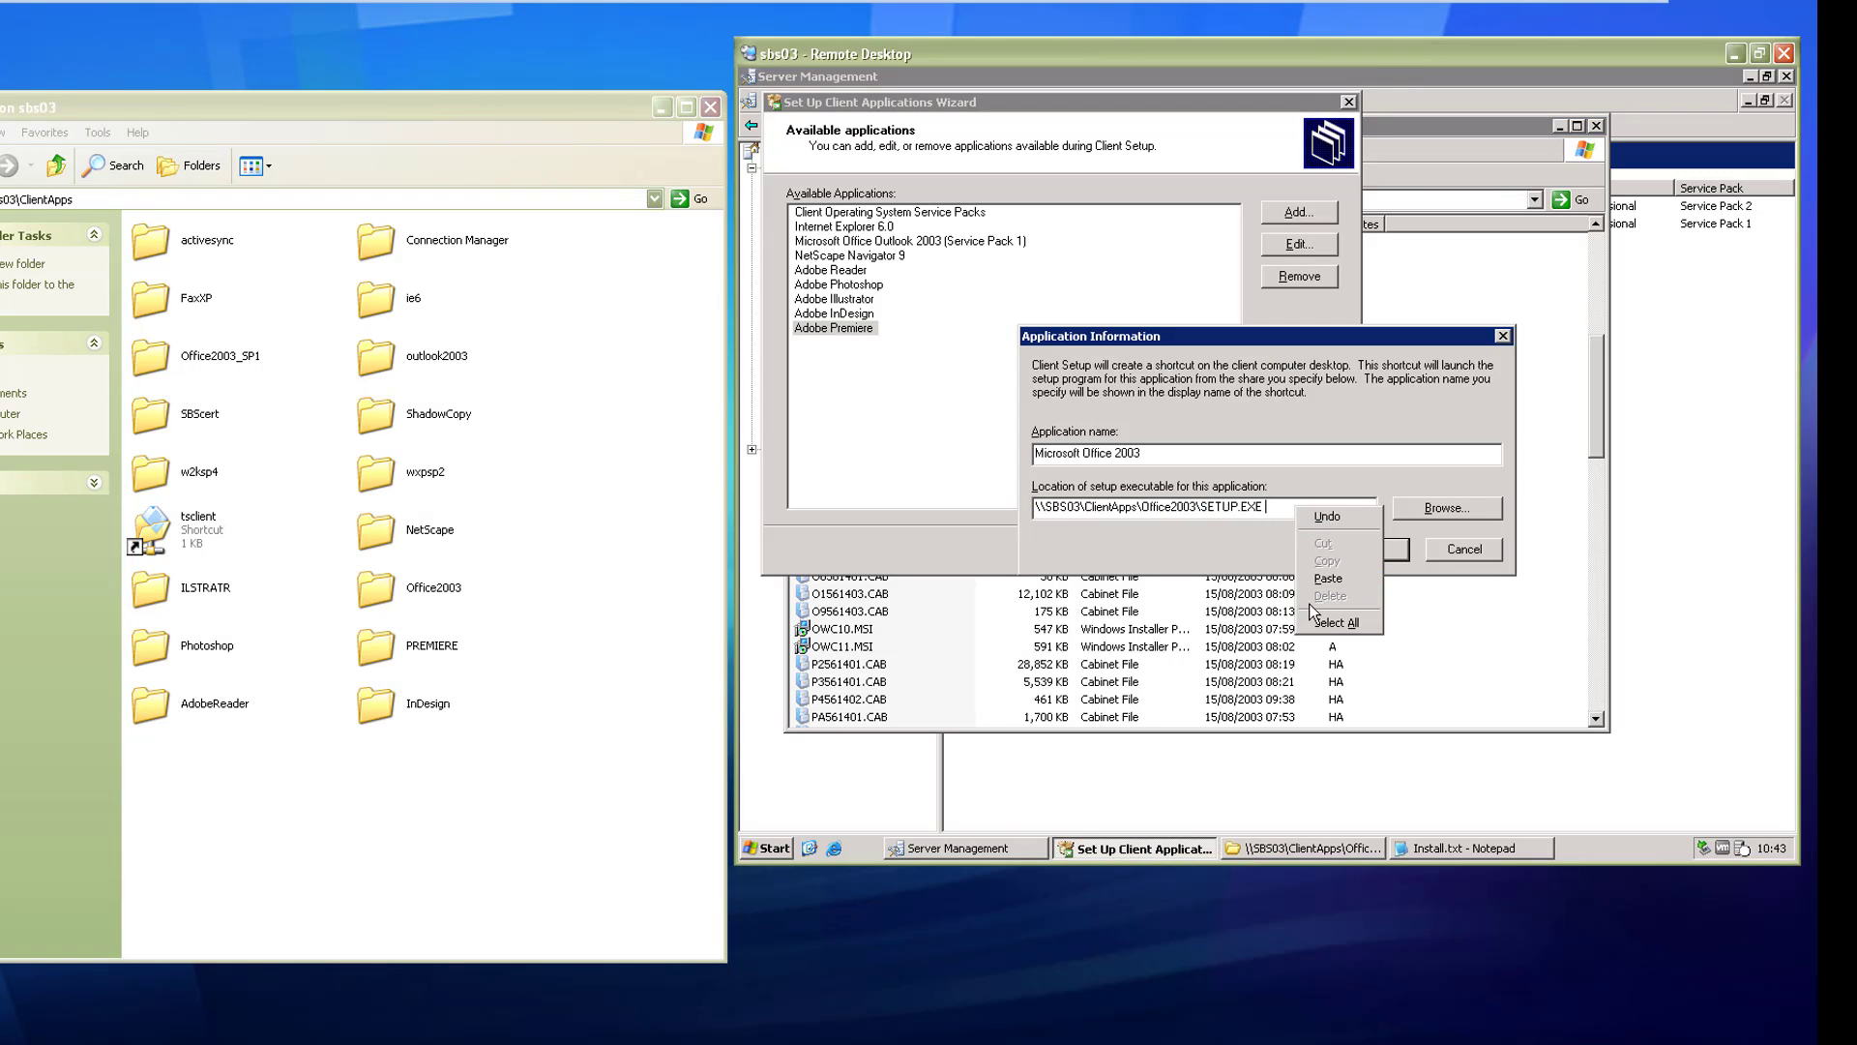
pyautogui.click(1327, 579)
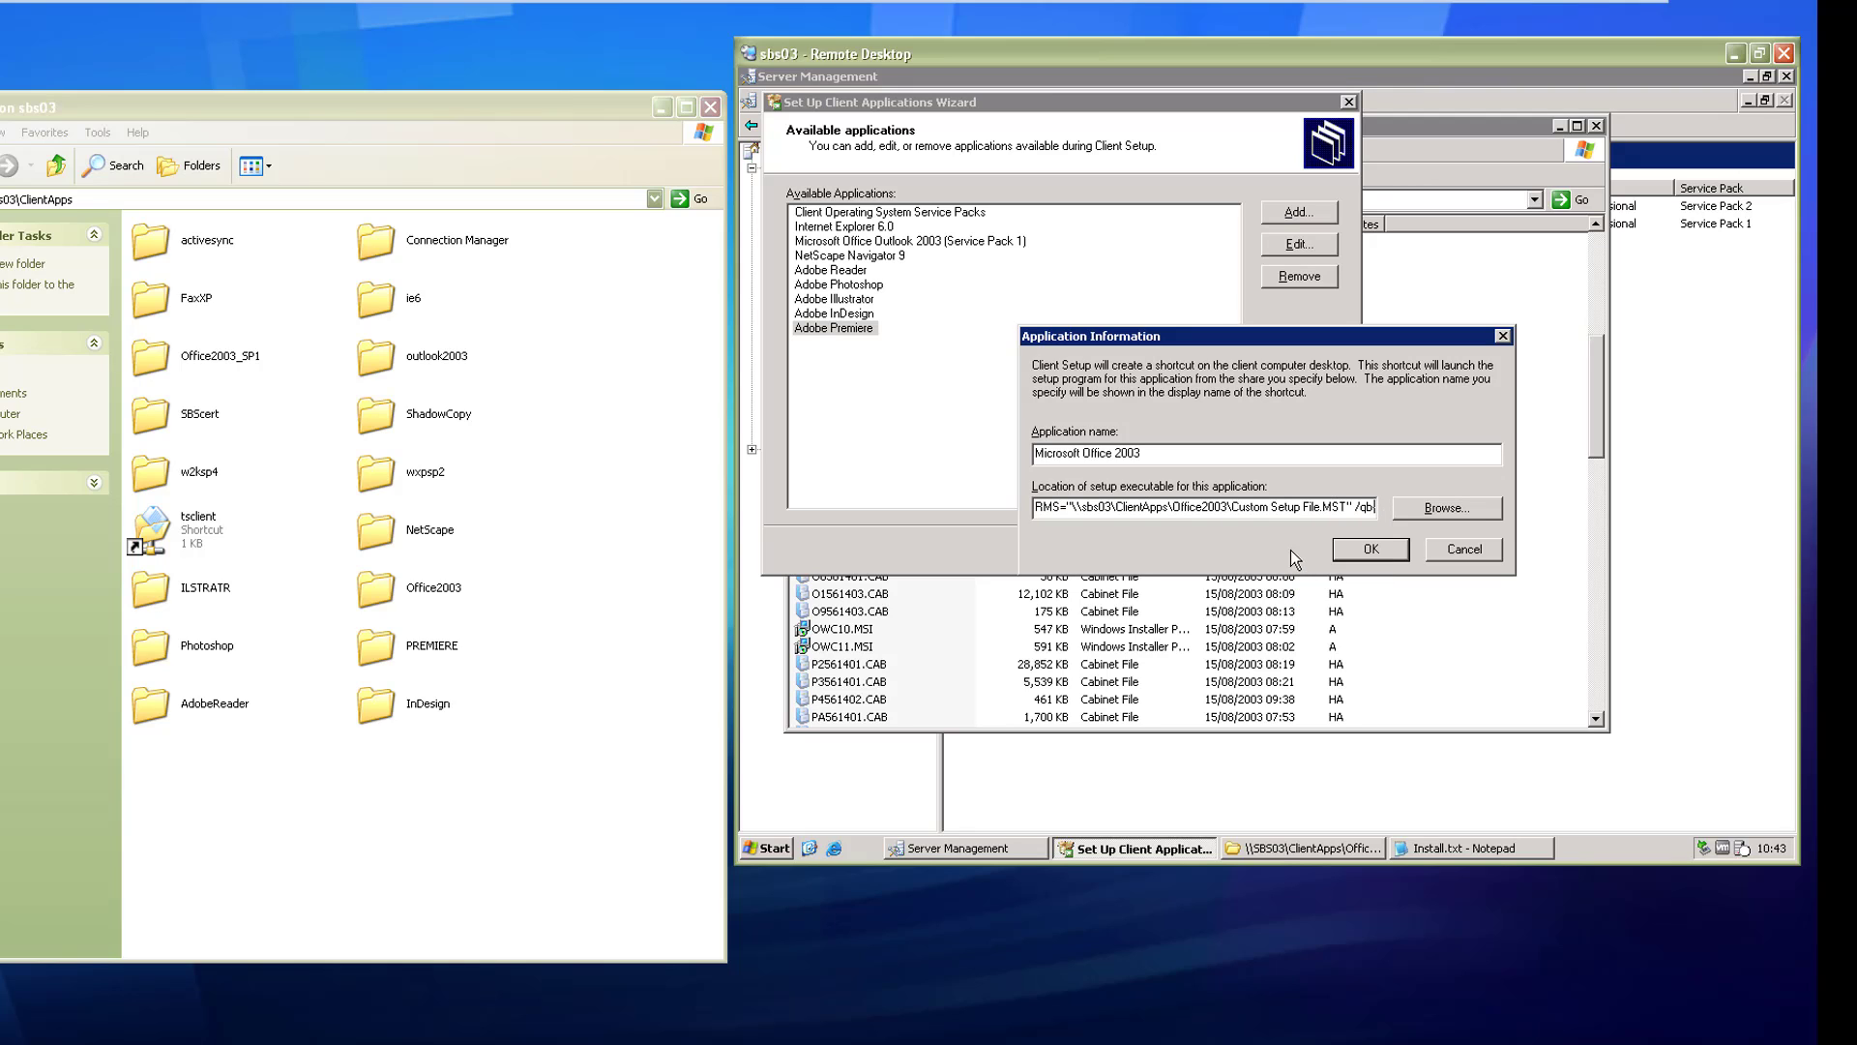
# Accept the Microsoft Office 2003 entry with its new installation location and finish the Set Up Client Applications Wizard.
pyautogui.click(1348, 547)
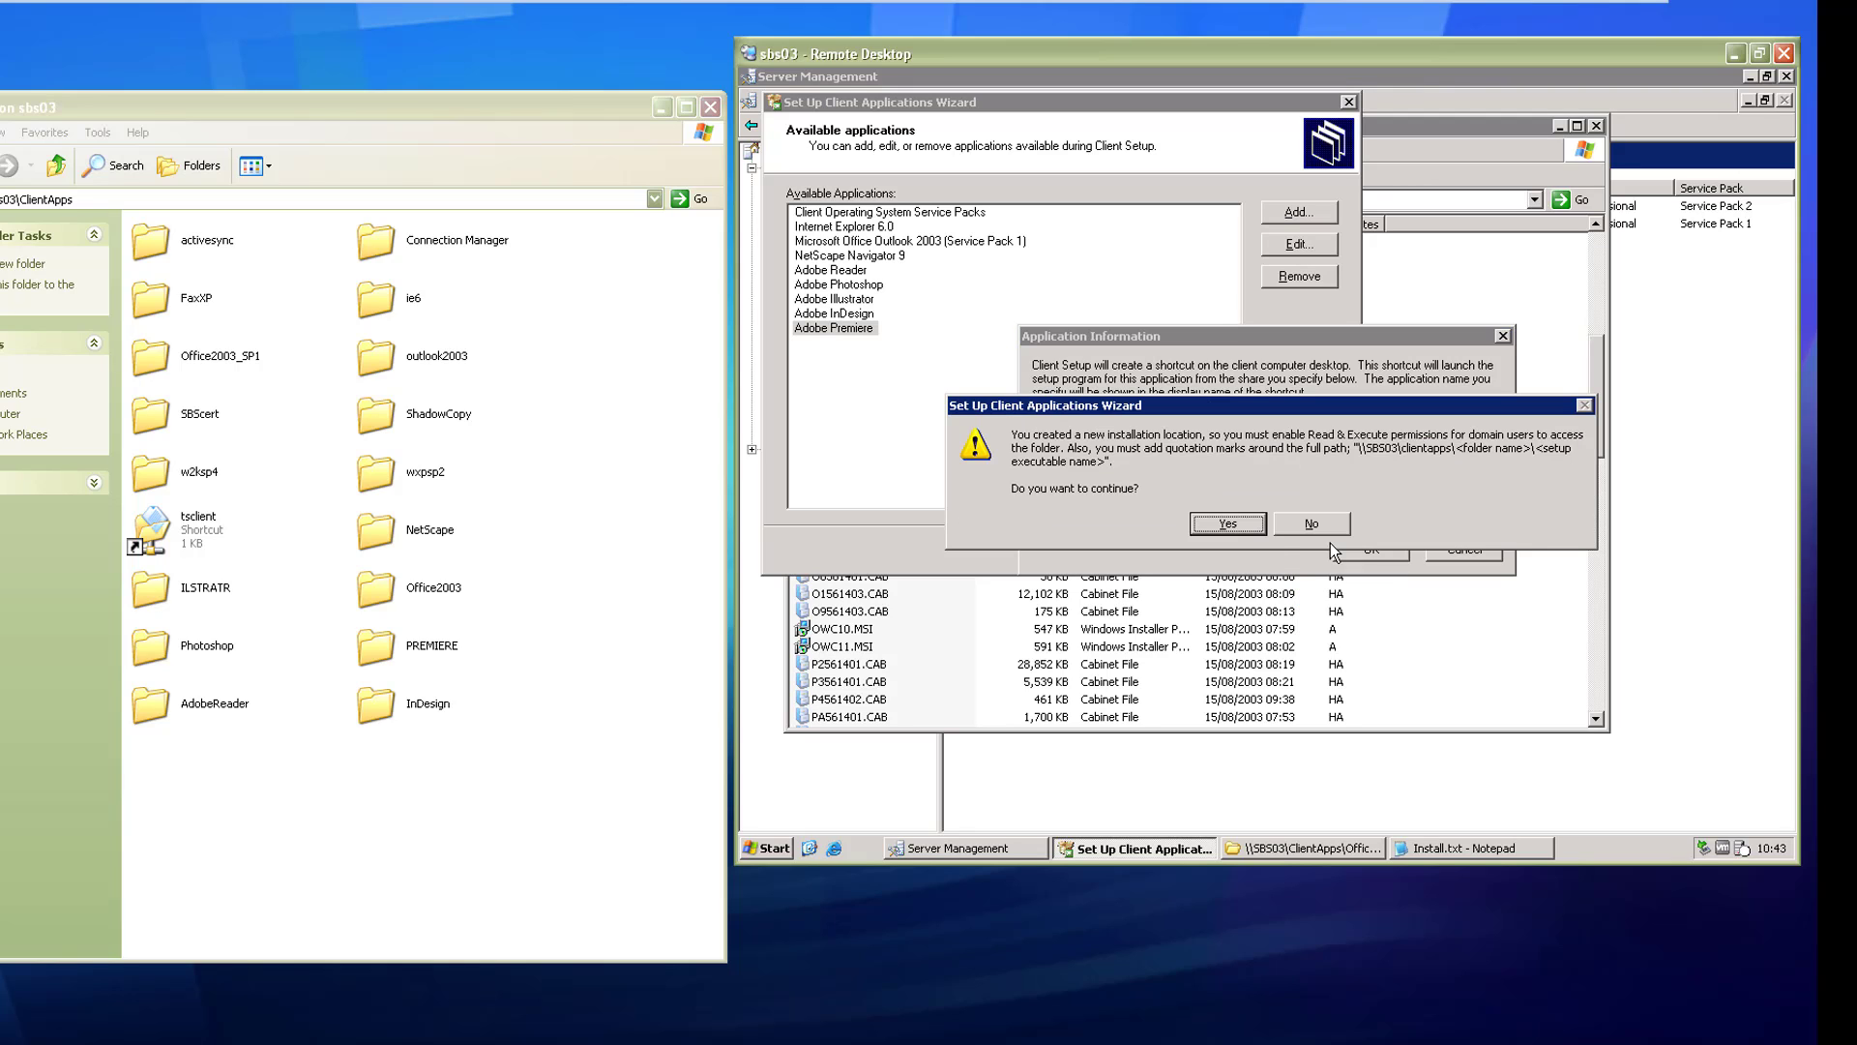
pyautogui.click(1248, 527)
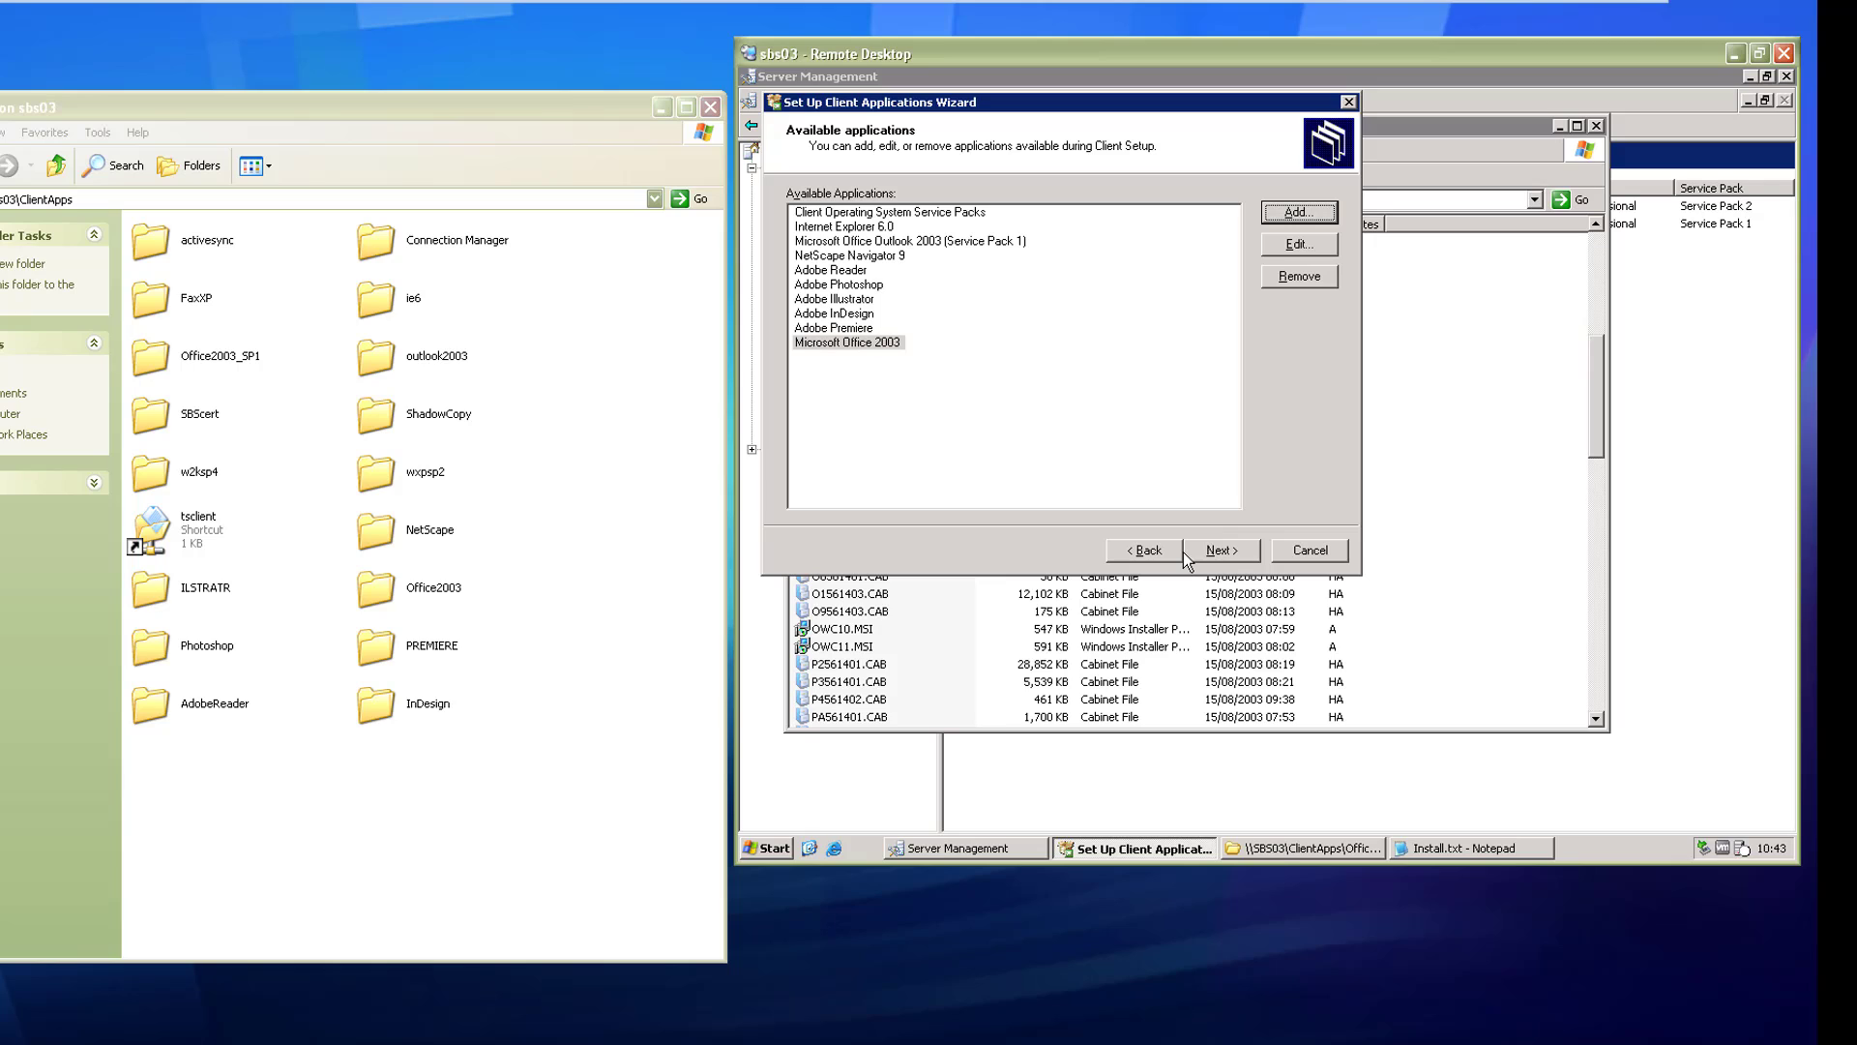
pyautogui.click(1221, 551)
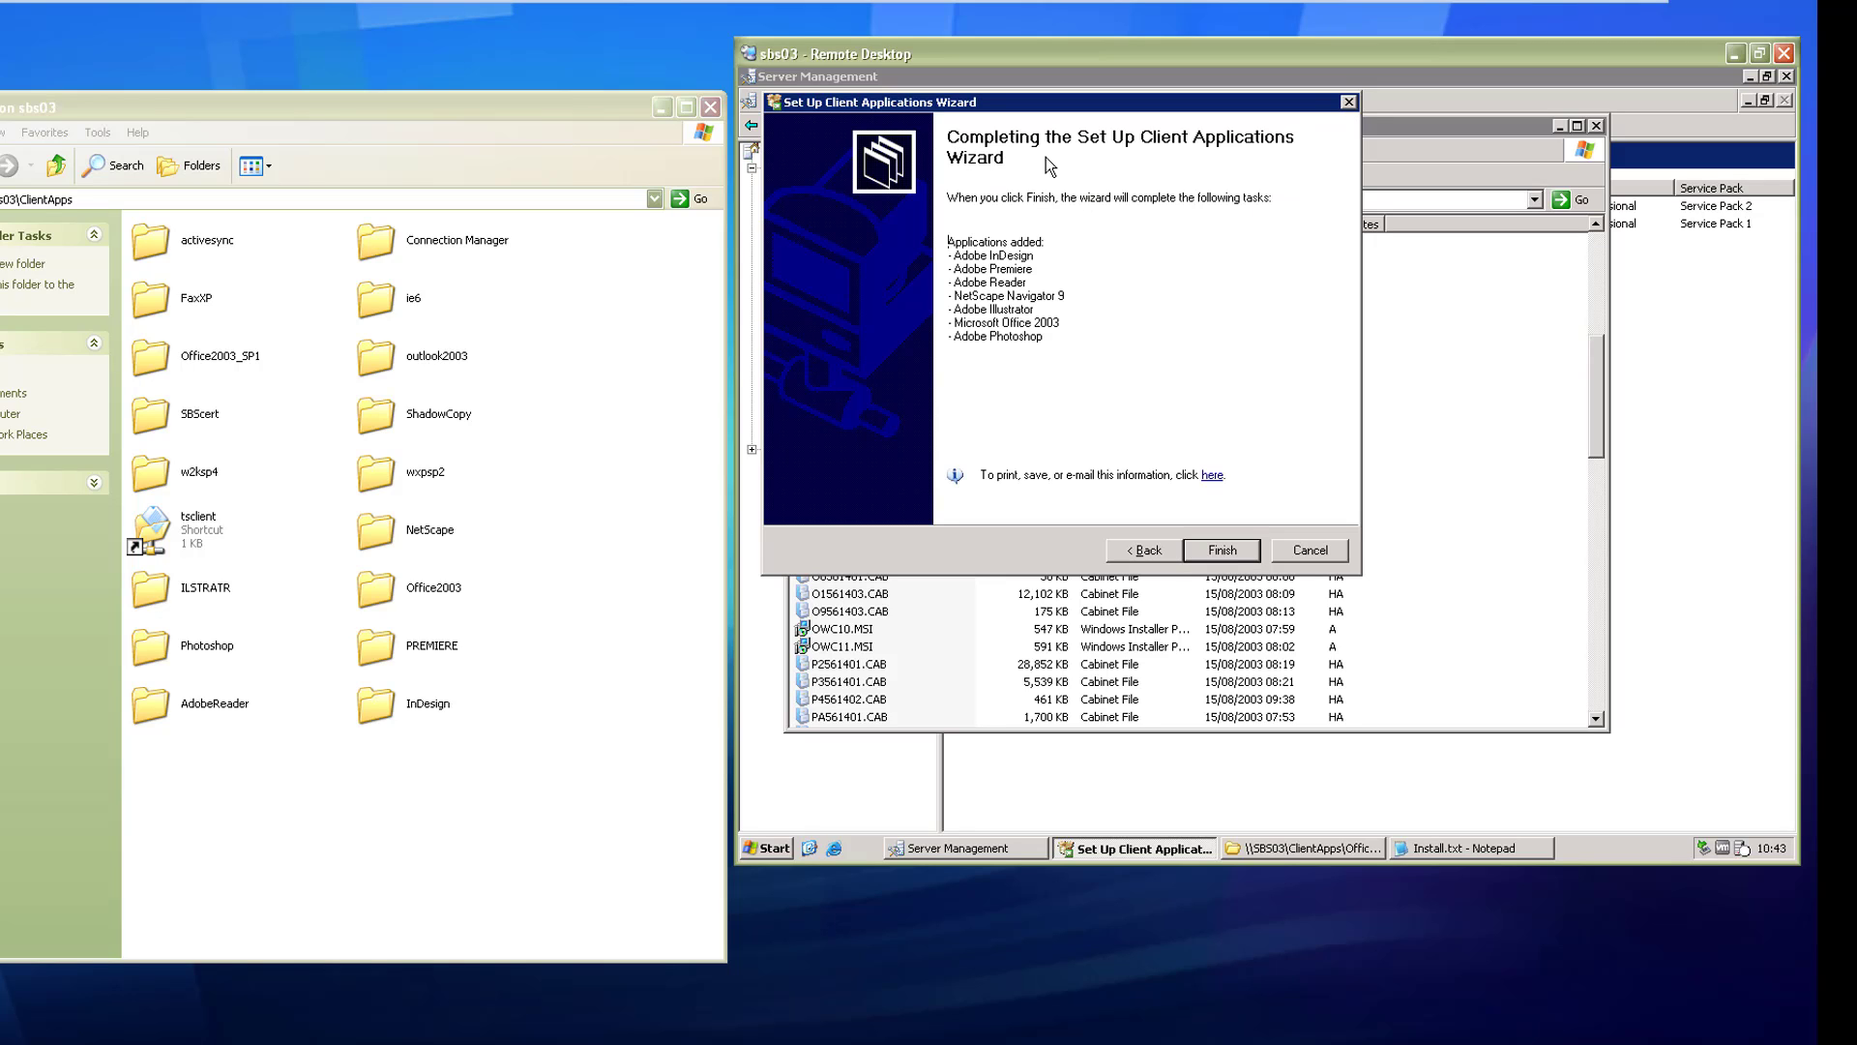
pyautogui.click(1207, 552)
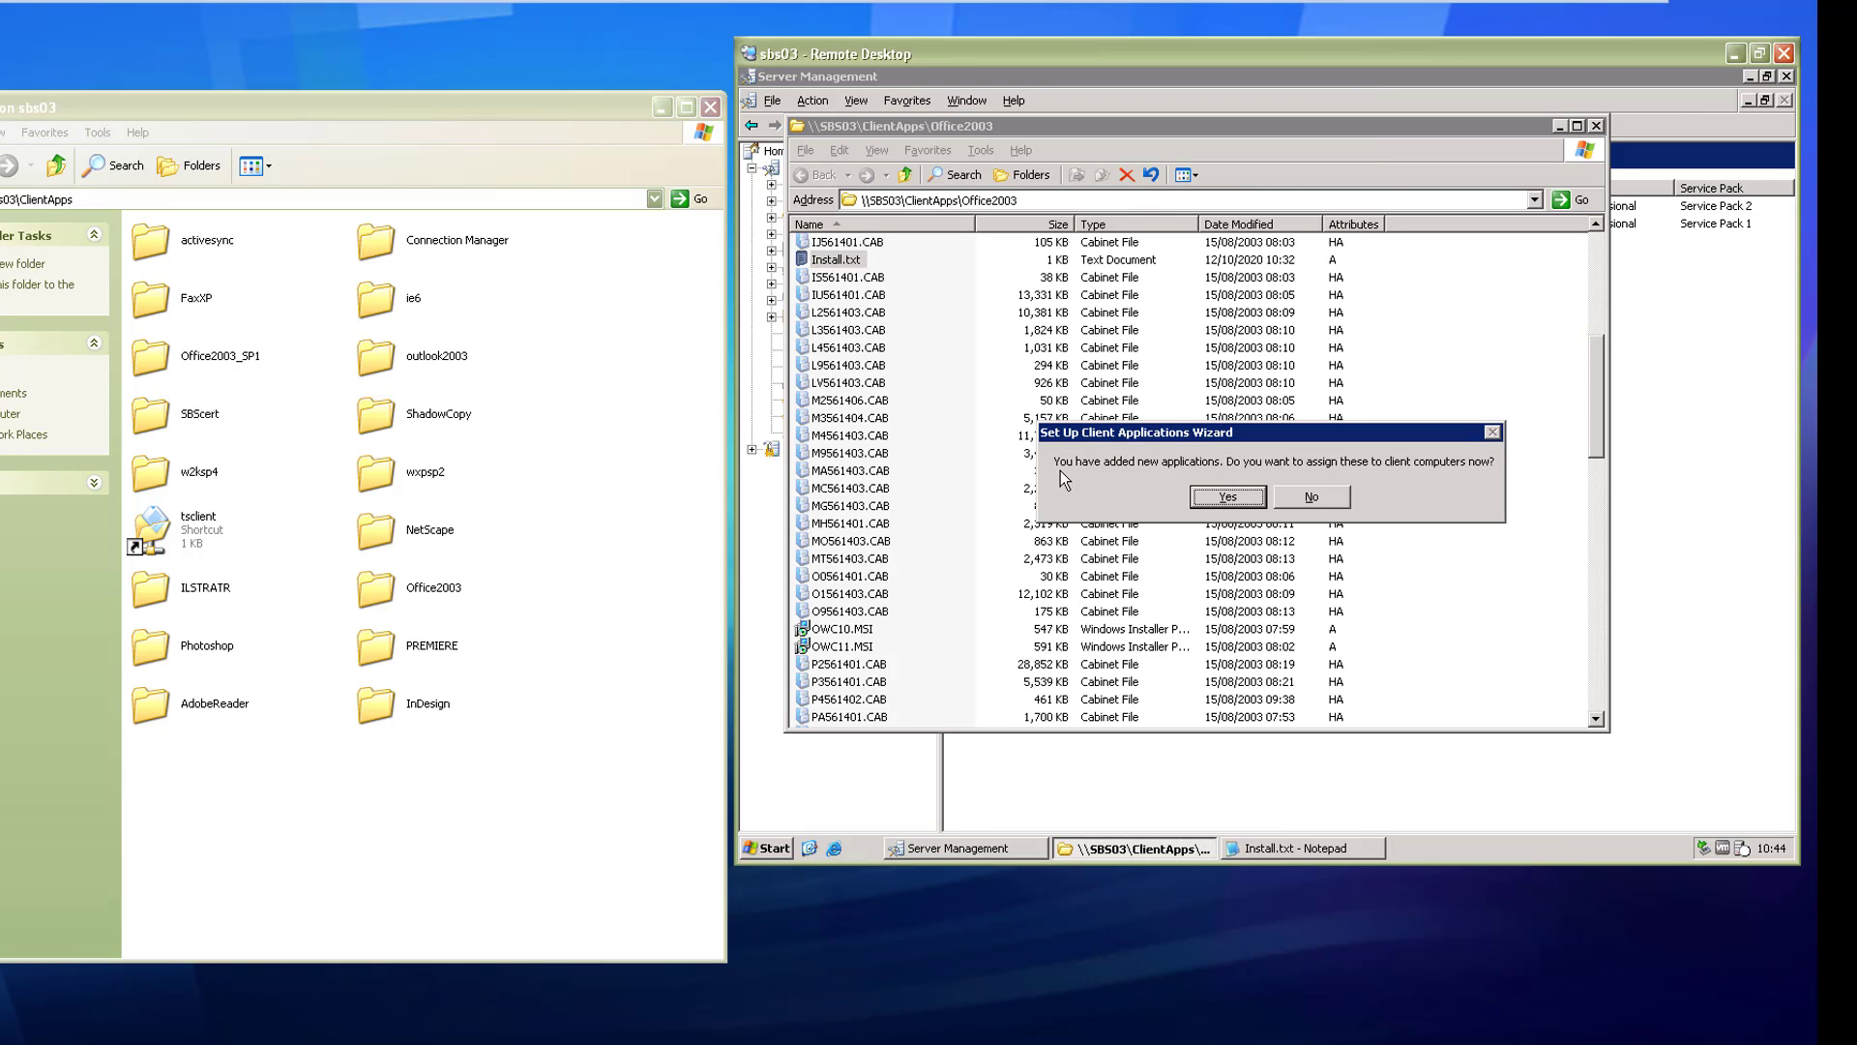
# Agree to assign the new applications now and include all client computers in the Assign Applications Wizard.
pyautogui.click(1209, 501)
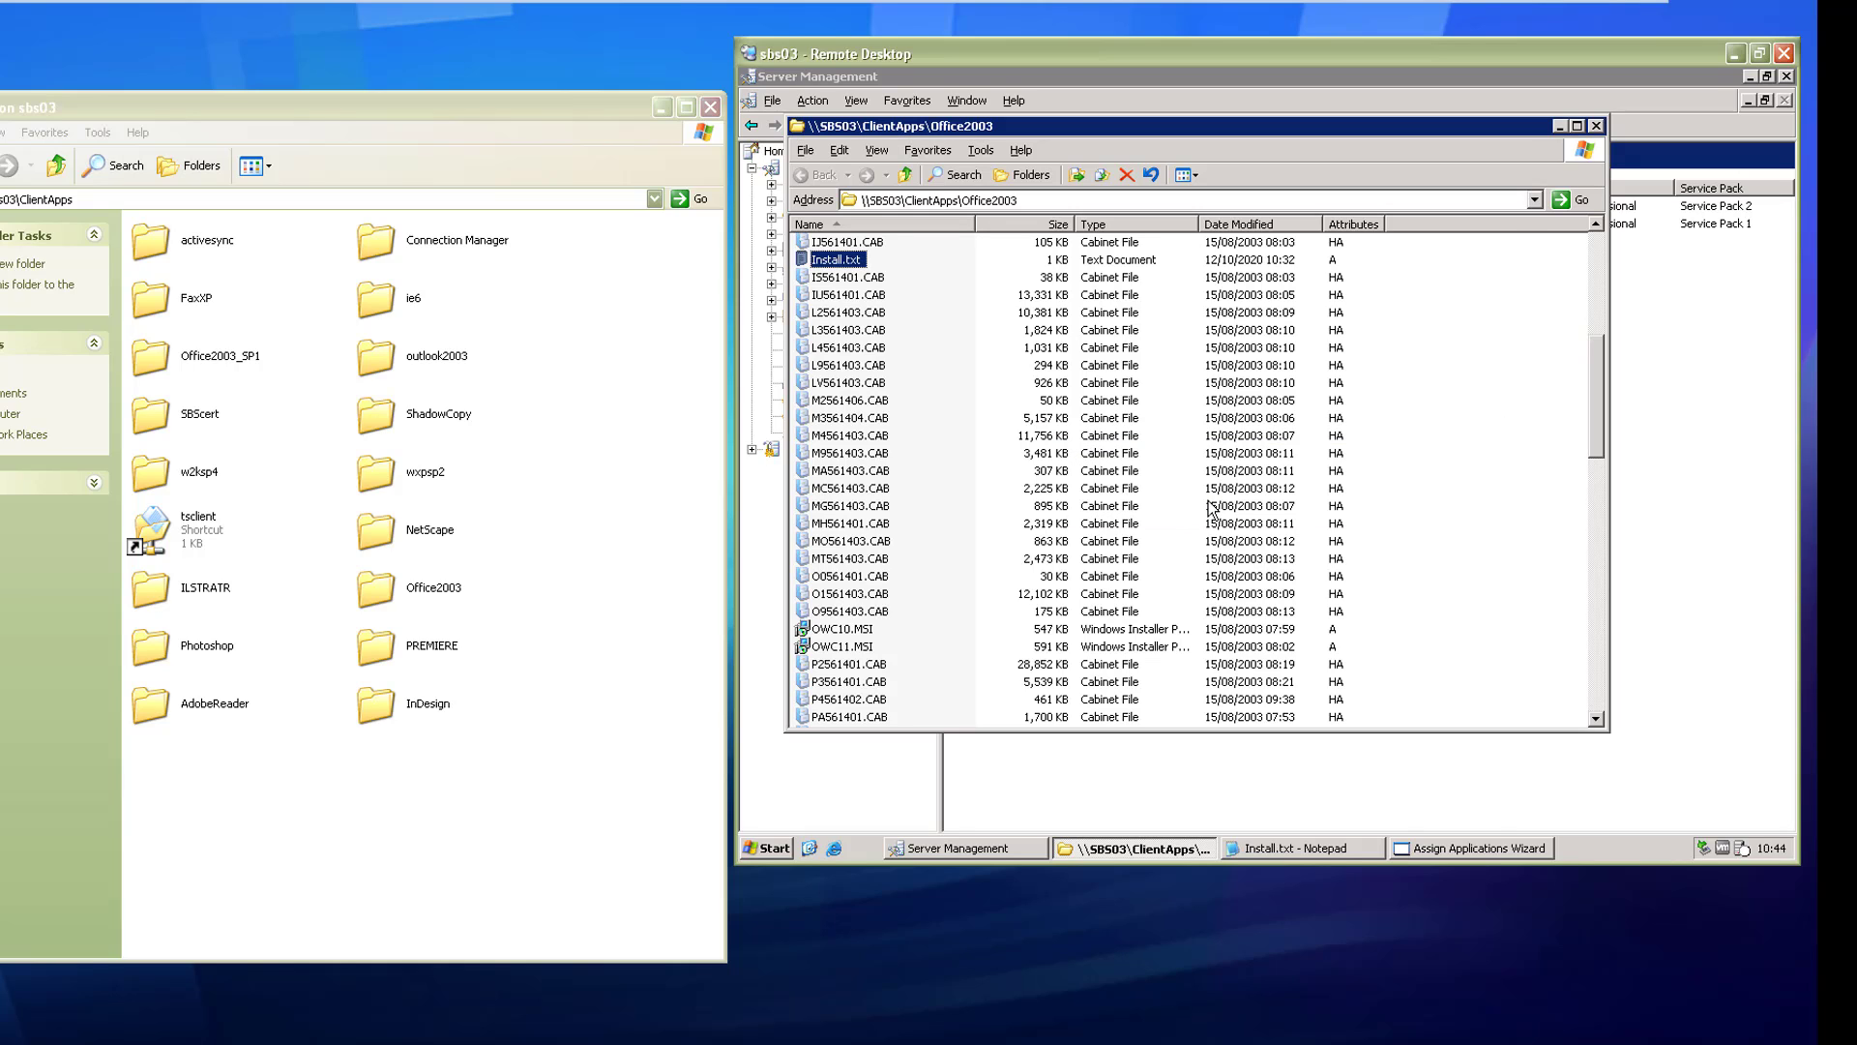
pyautogui.click(1484, 845)
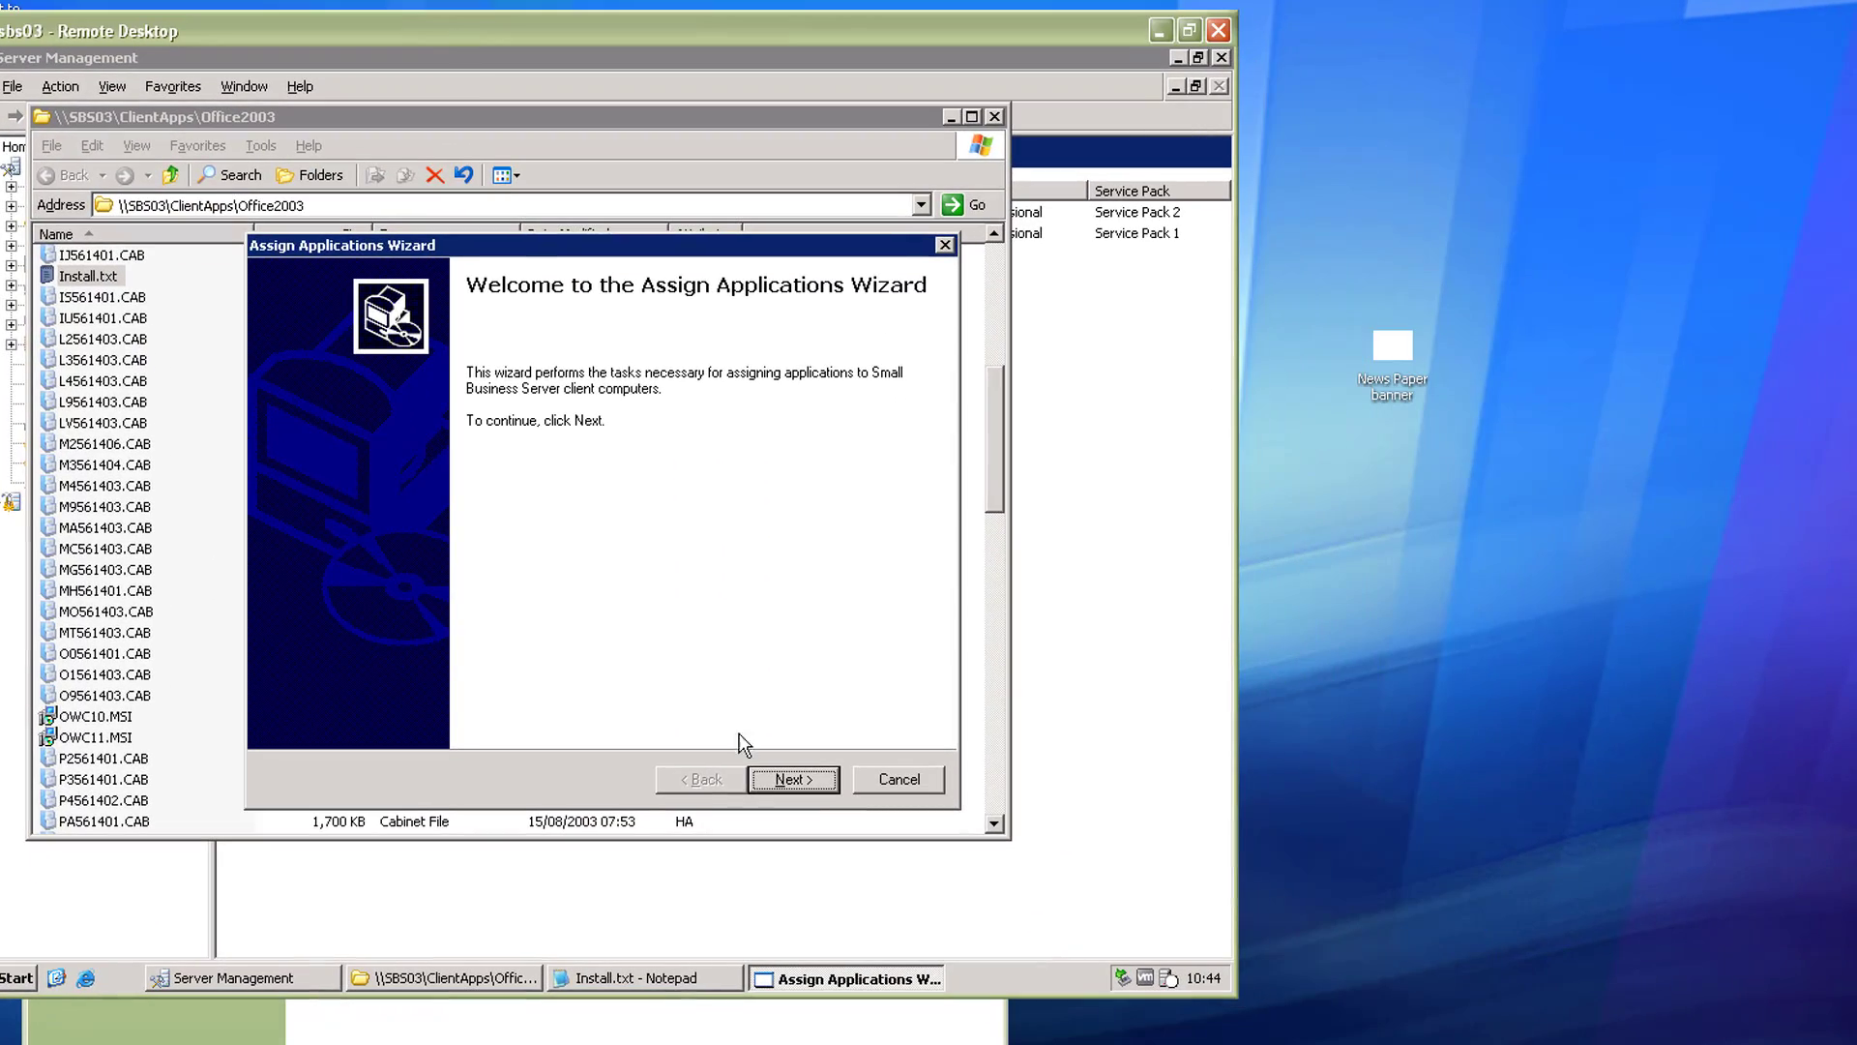
pyautogui.click(1008, 830)
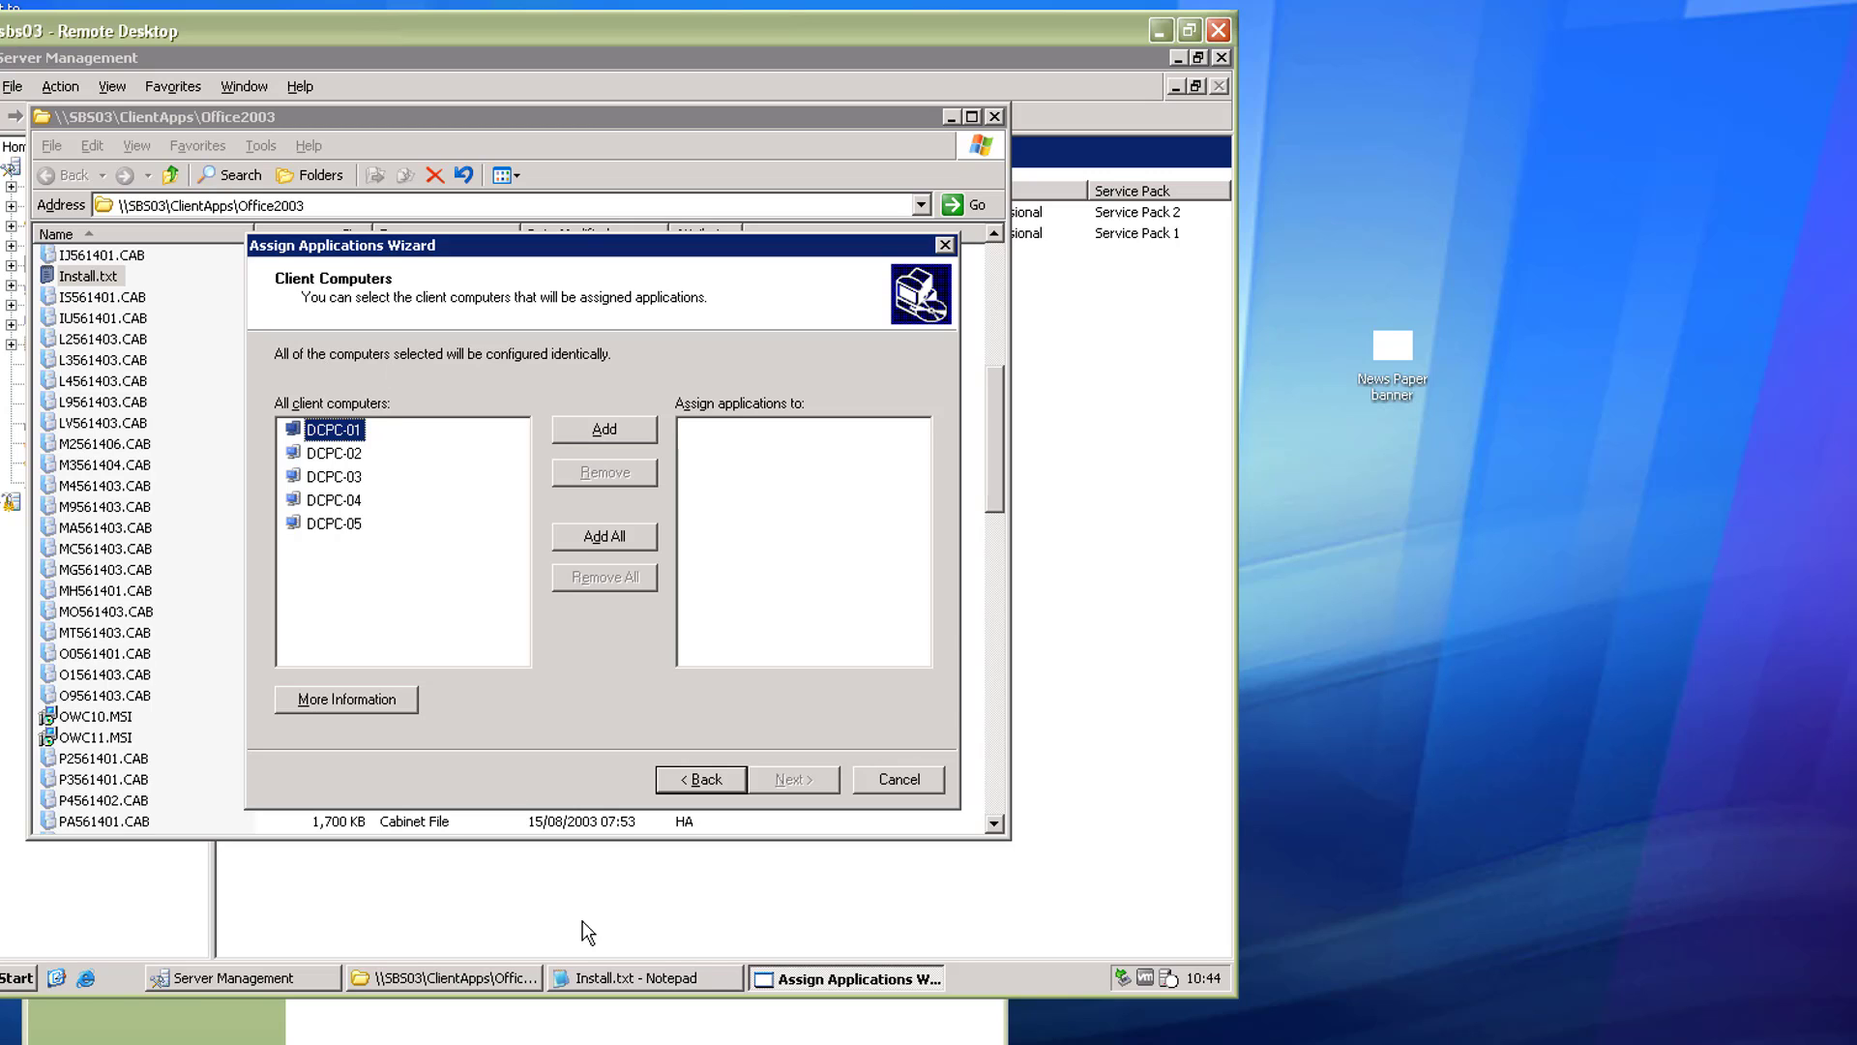
pyautogui.click(600, 537)
pyautogui.click(793, 778)
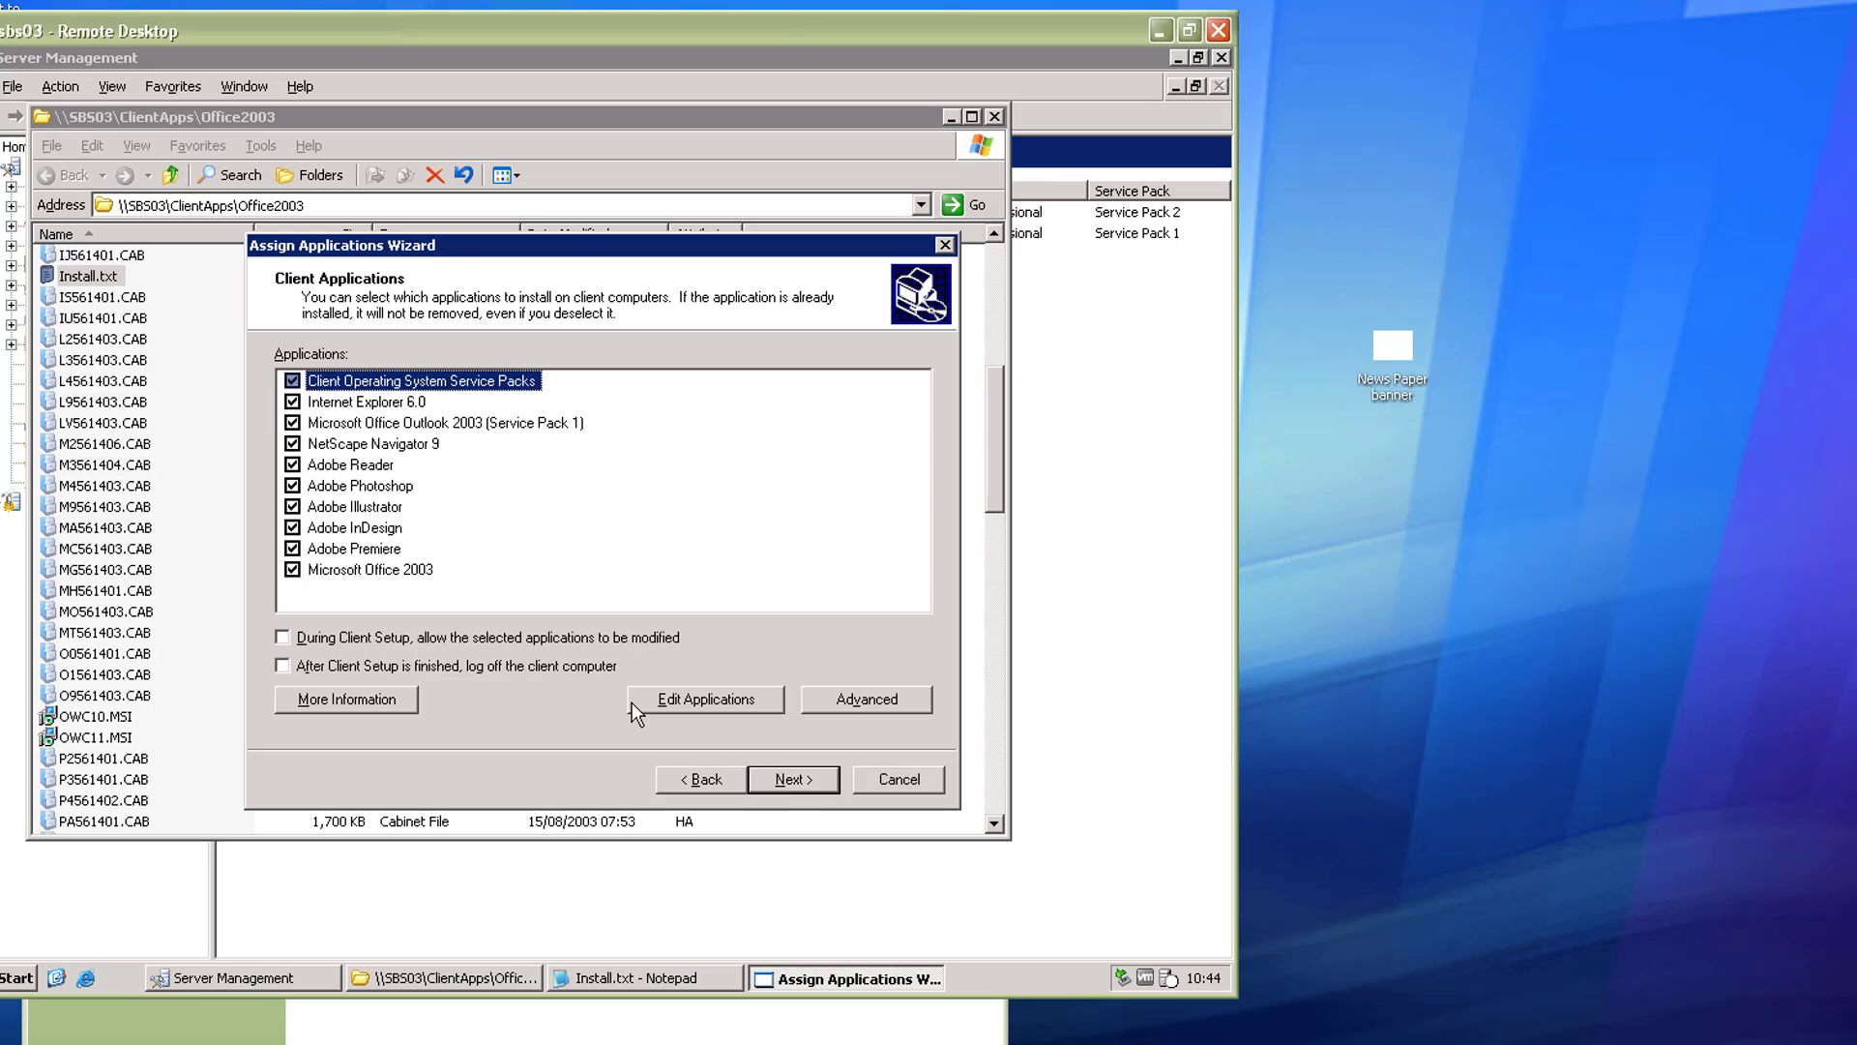
# Exclude Adobe Premiere, InDesign, Illustrator, Photoshop and Reader from the assigned applications, keeping Microsoft Office 2003 included.
pyautogui.click(292, 570)
pyautogui.click(292, 569)
pyautogui.click(292, 548)
pyautogui.click(292, 527)
pyautogui.click(292, 506)
pyautogui.click(292, 486)
pyautogui.click(292, 464)
pyautogui.click(805, 781)
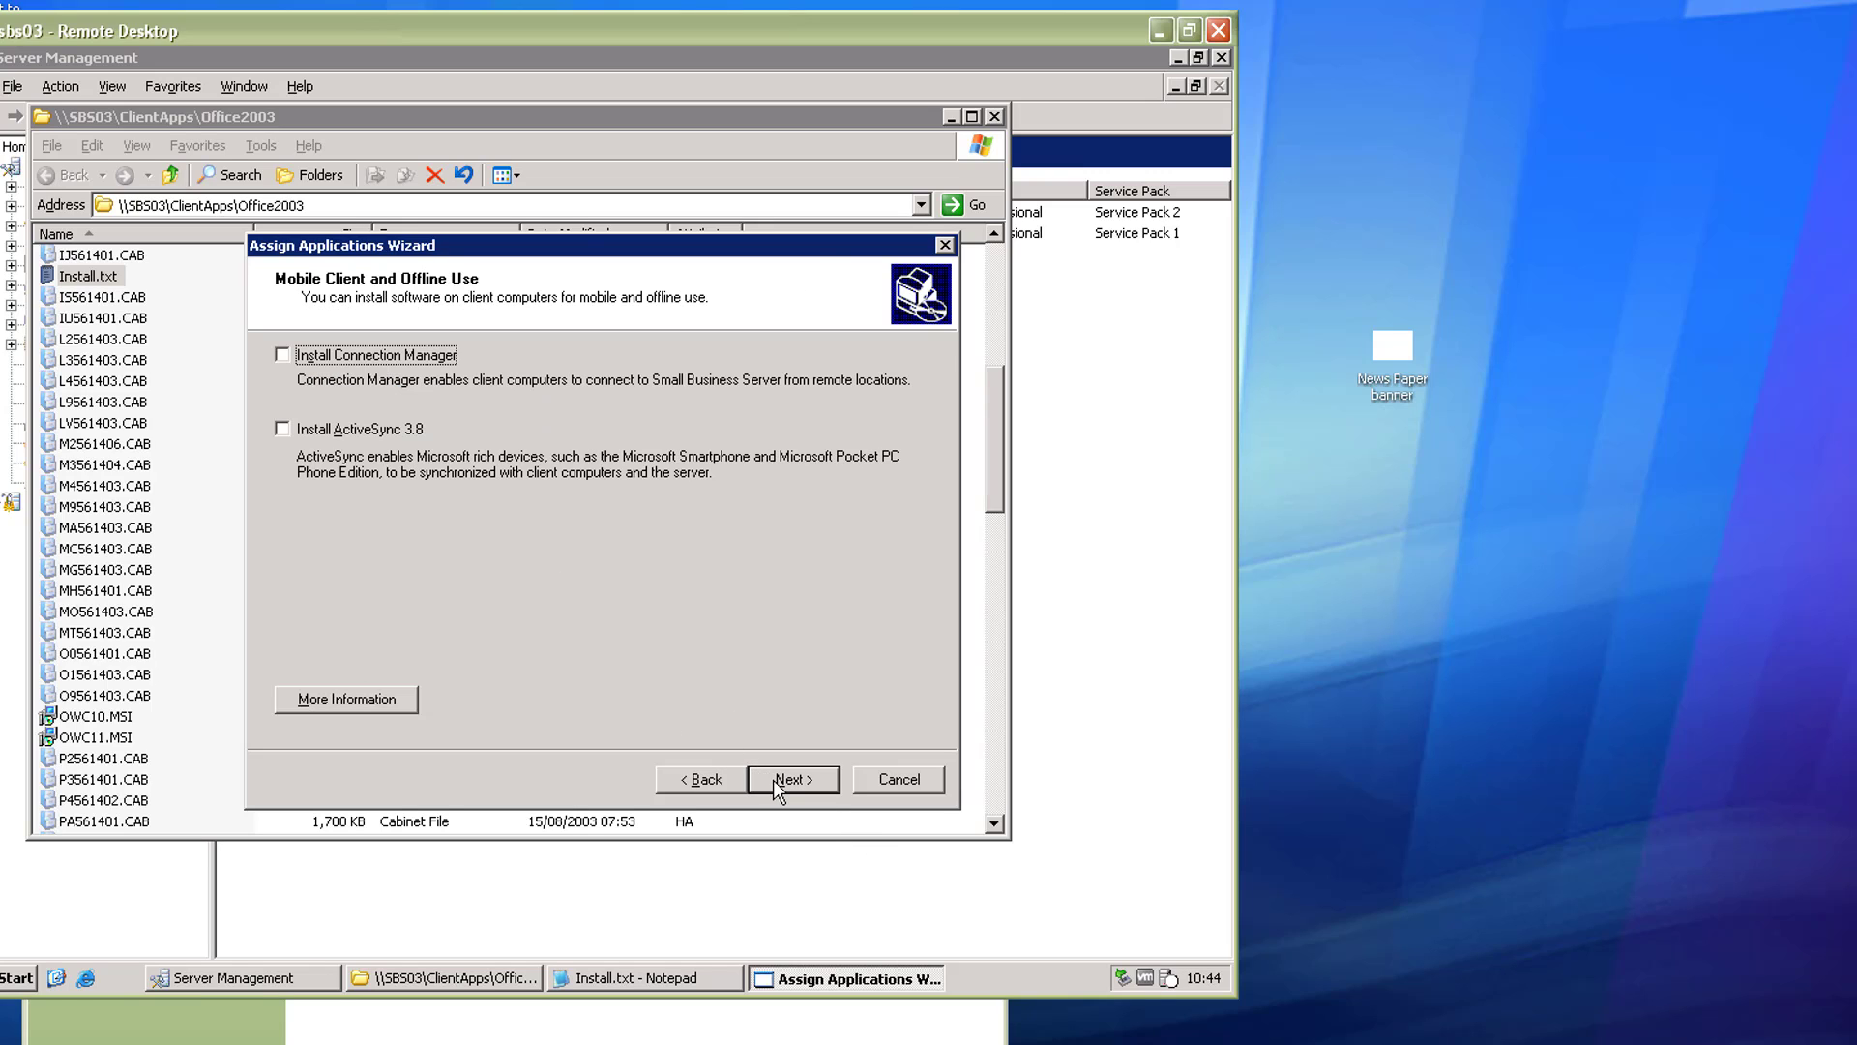
# Finish the assignment without Connection Manager or ActiveSync 3.8, and dismiss the closing notice so it is not shown again.
pyautogui.click(795, 779)
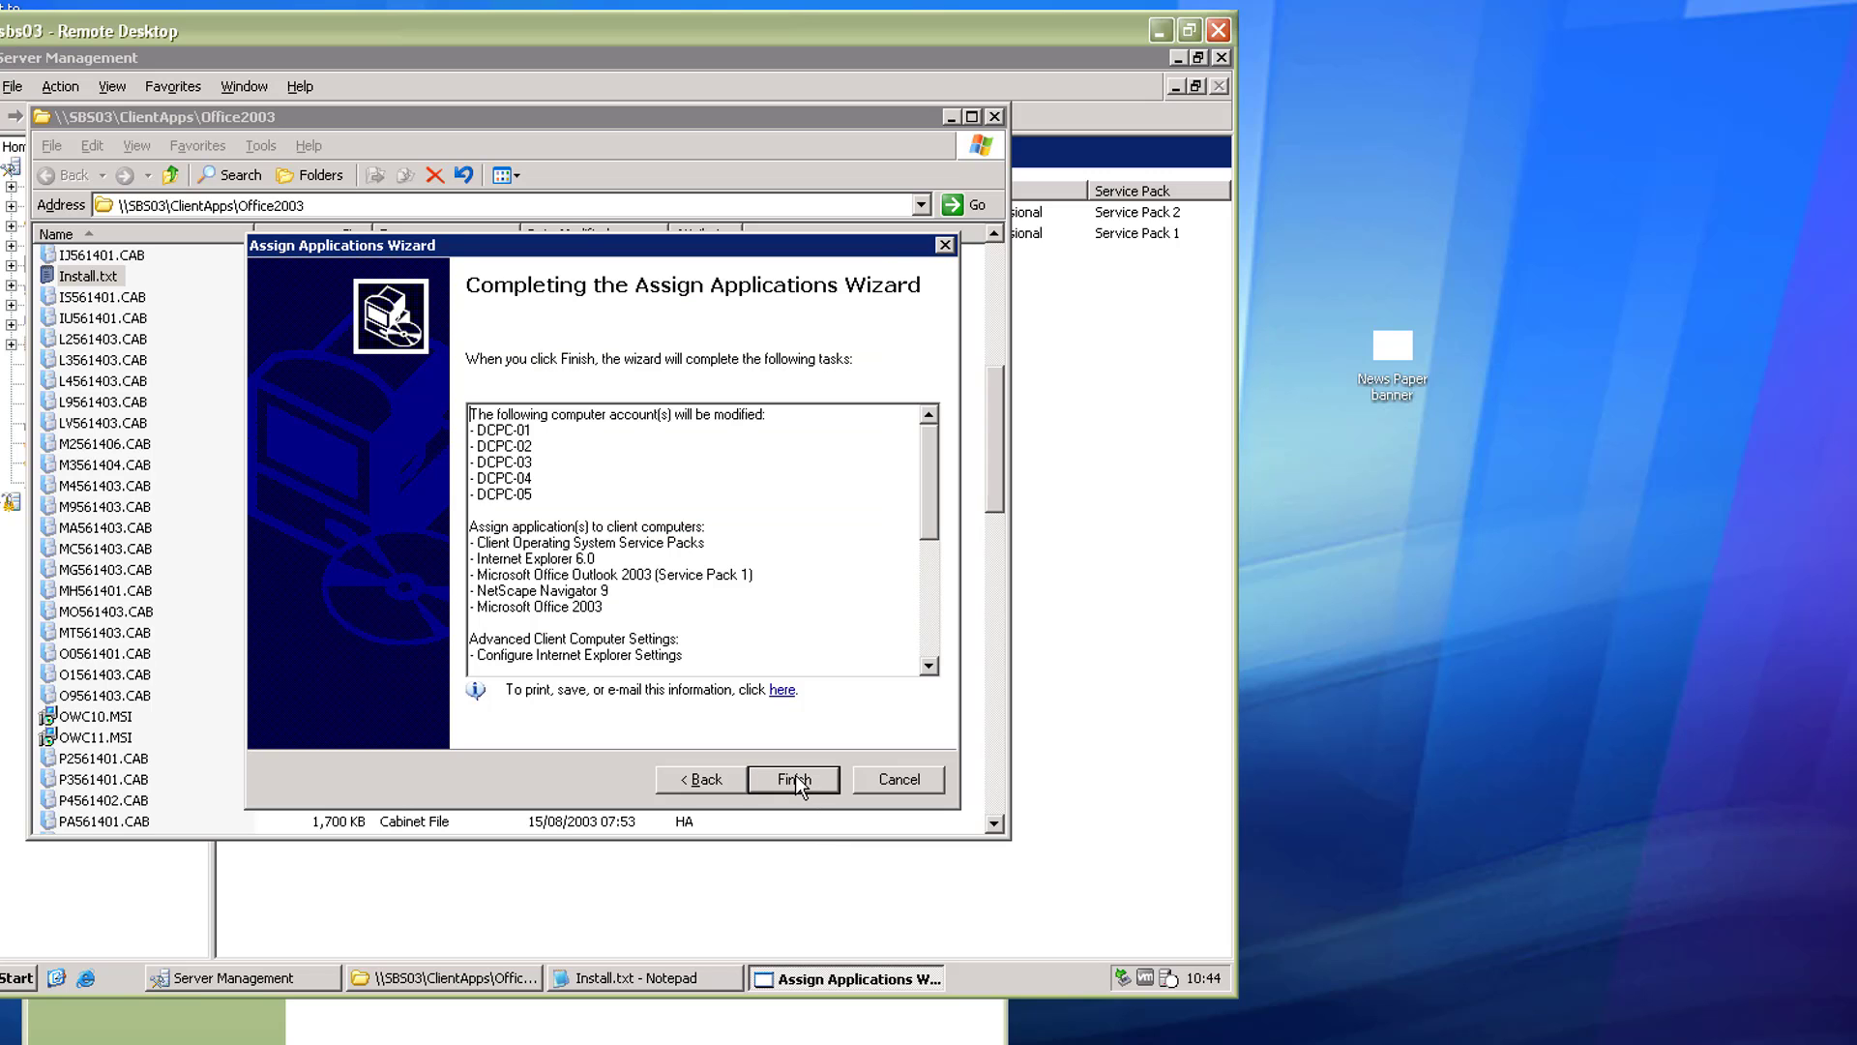
pyautogui.click(795, 777)
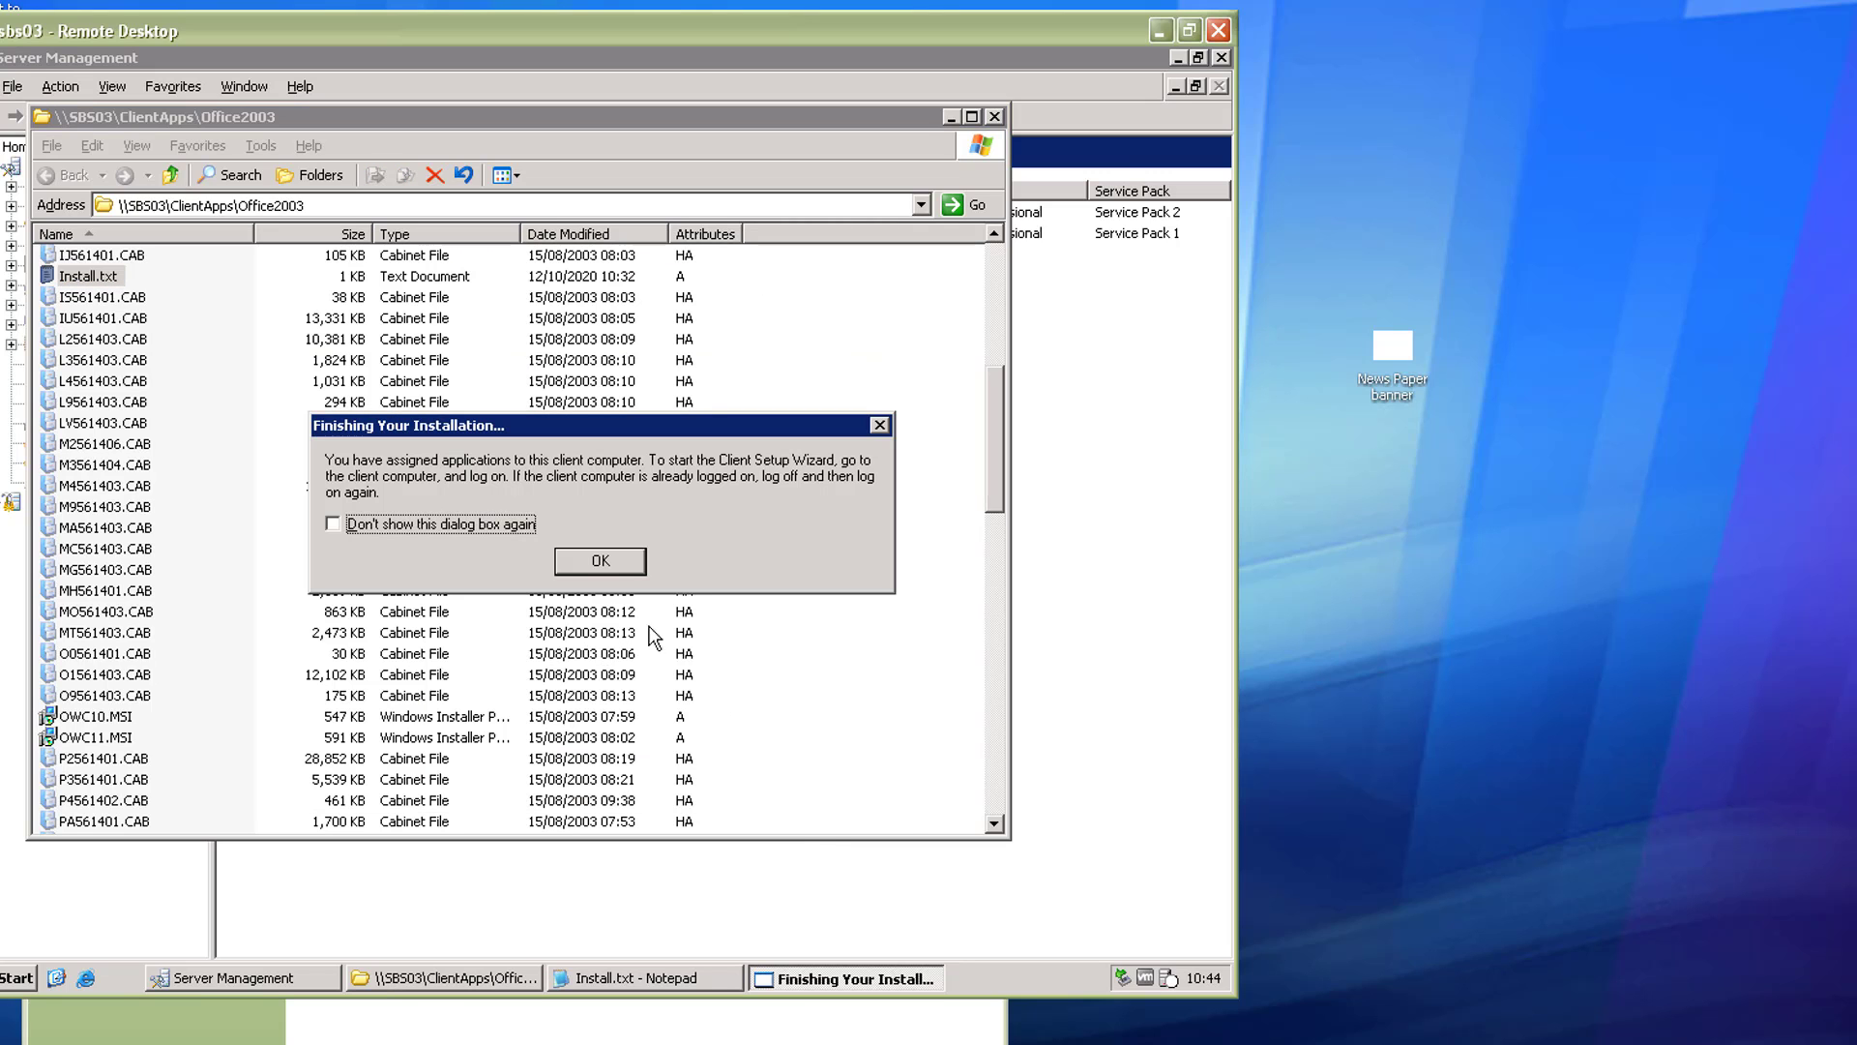
pyautogui.click(484, 527)
pyautogui.click(597, 562)
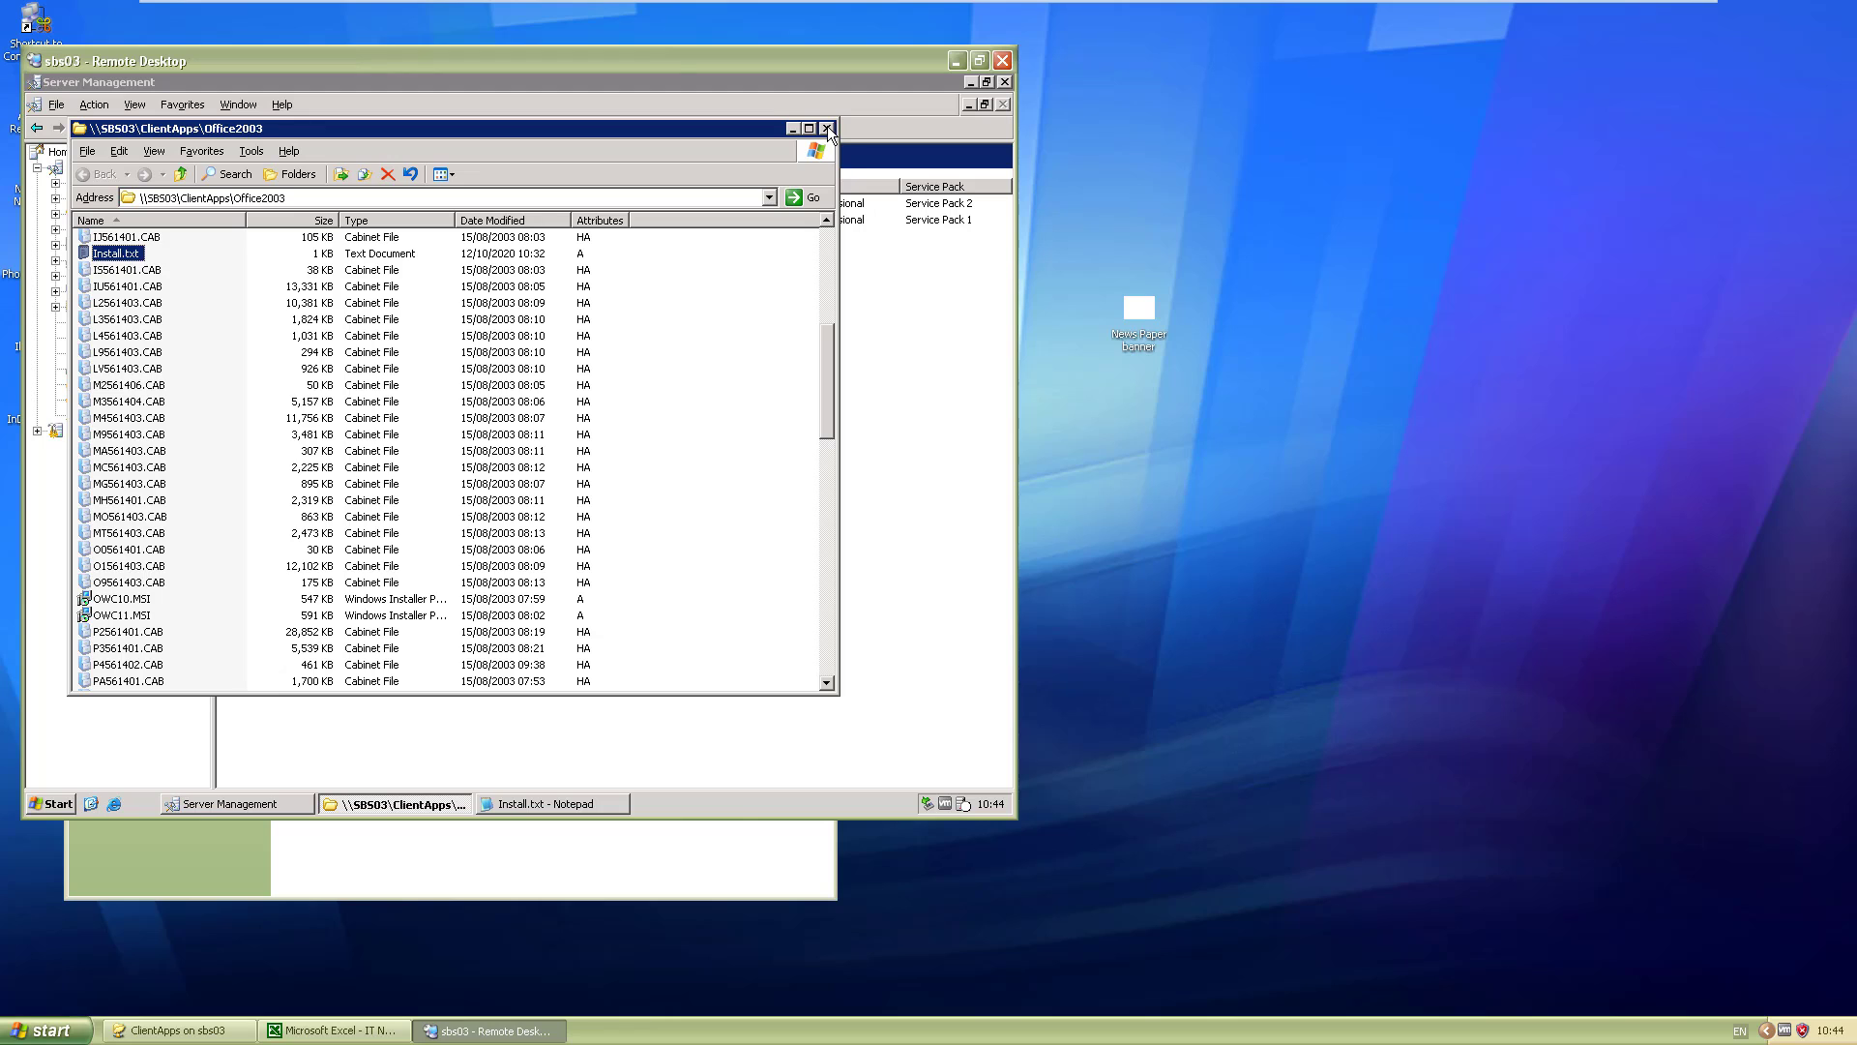
# Close the Office2003 folder window and switch to the Software sheet of the IT Network Staff List in Excel.
pyautogui.click(827, 128)
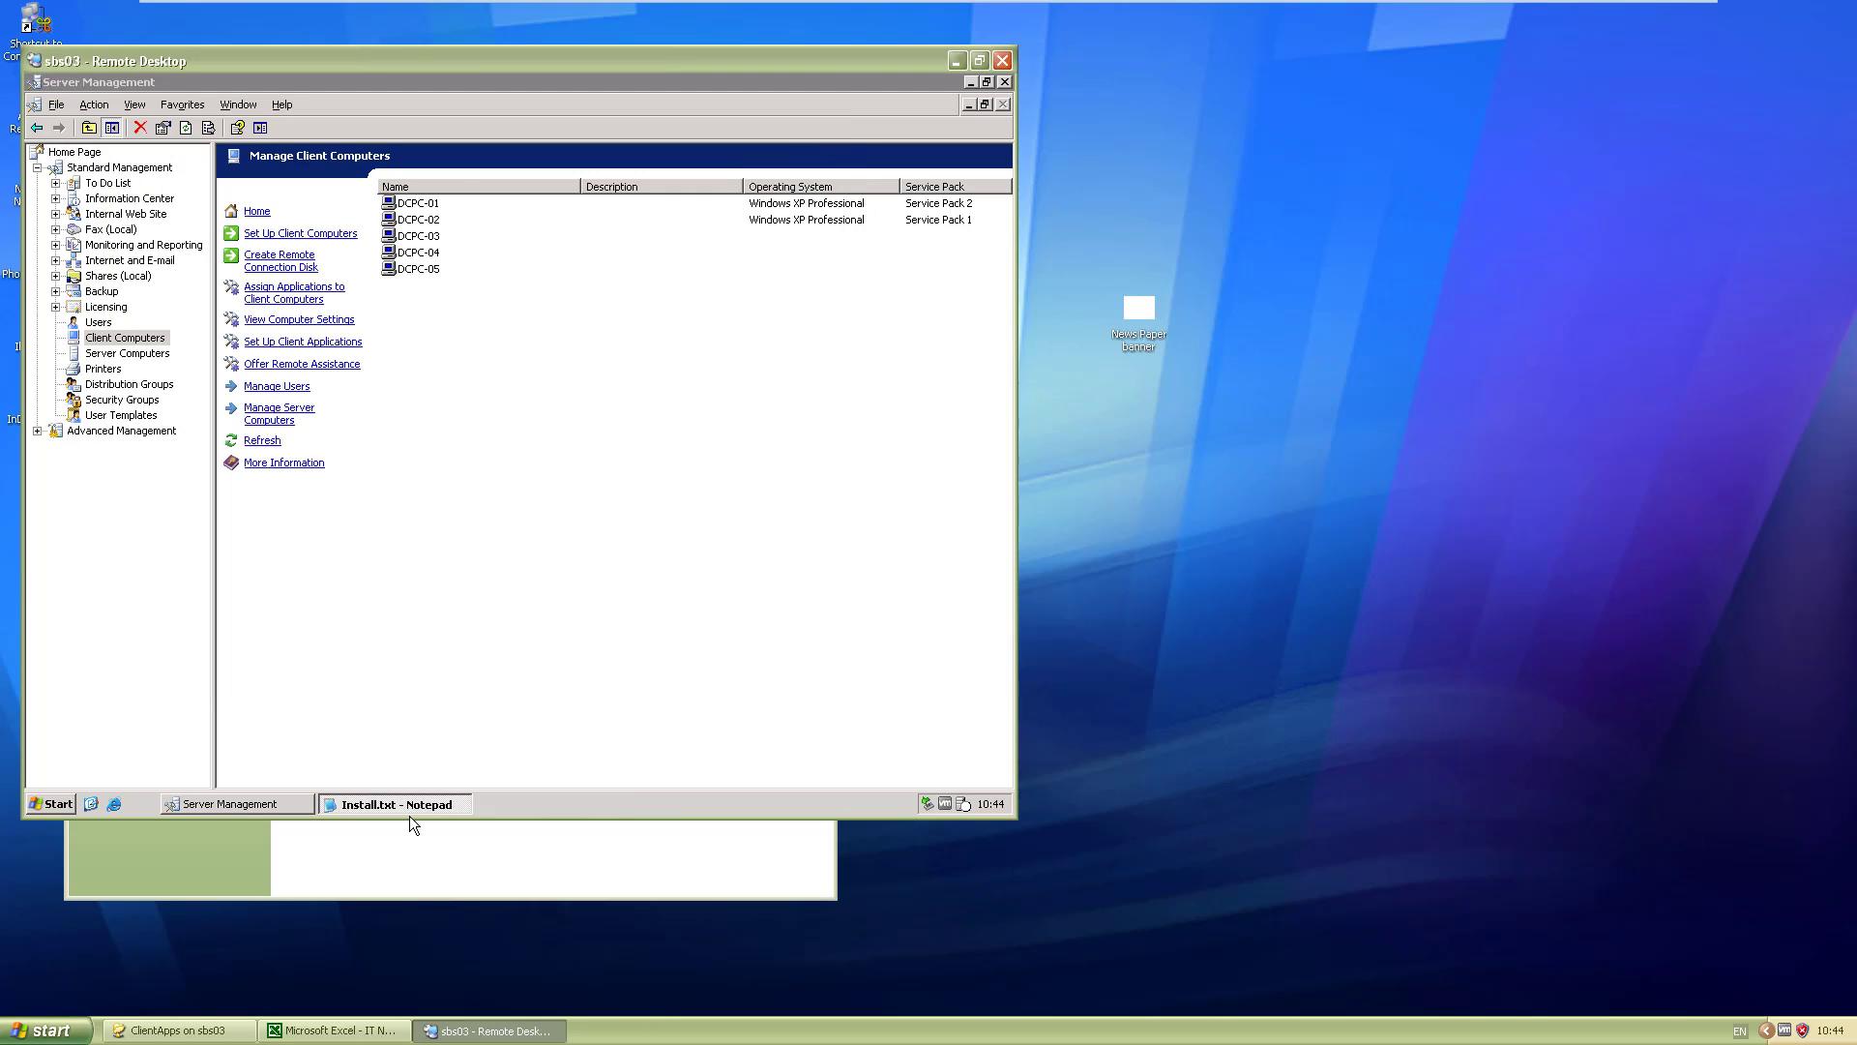
pyautogui.hotkey('alt', 'Tab')
pyautogui.click(1320, 367)
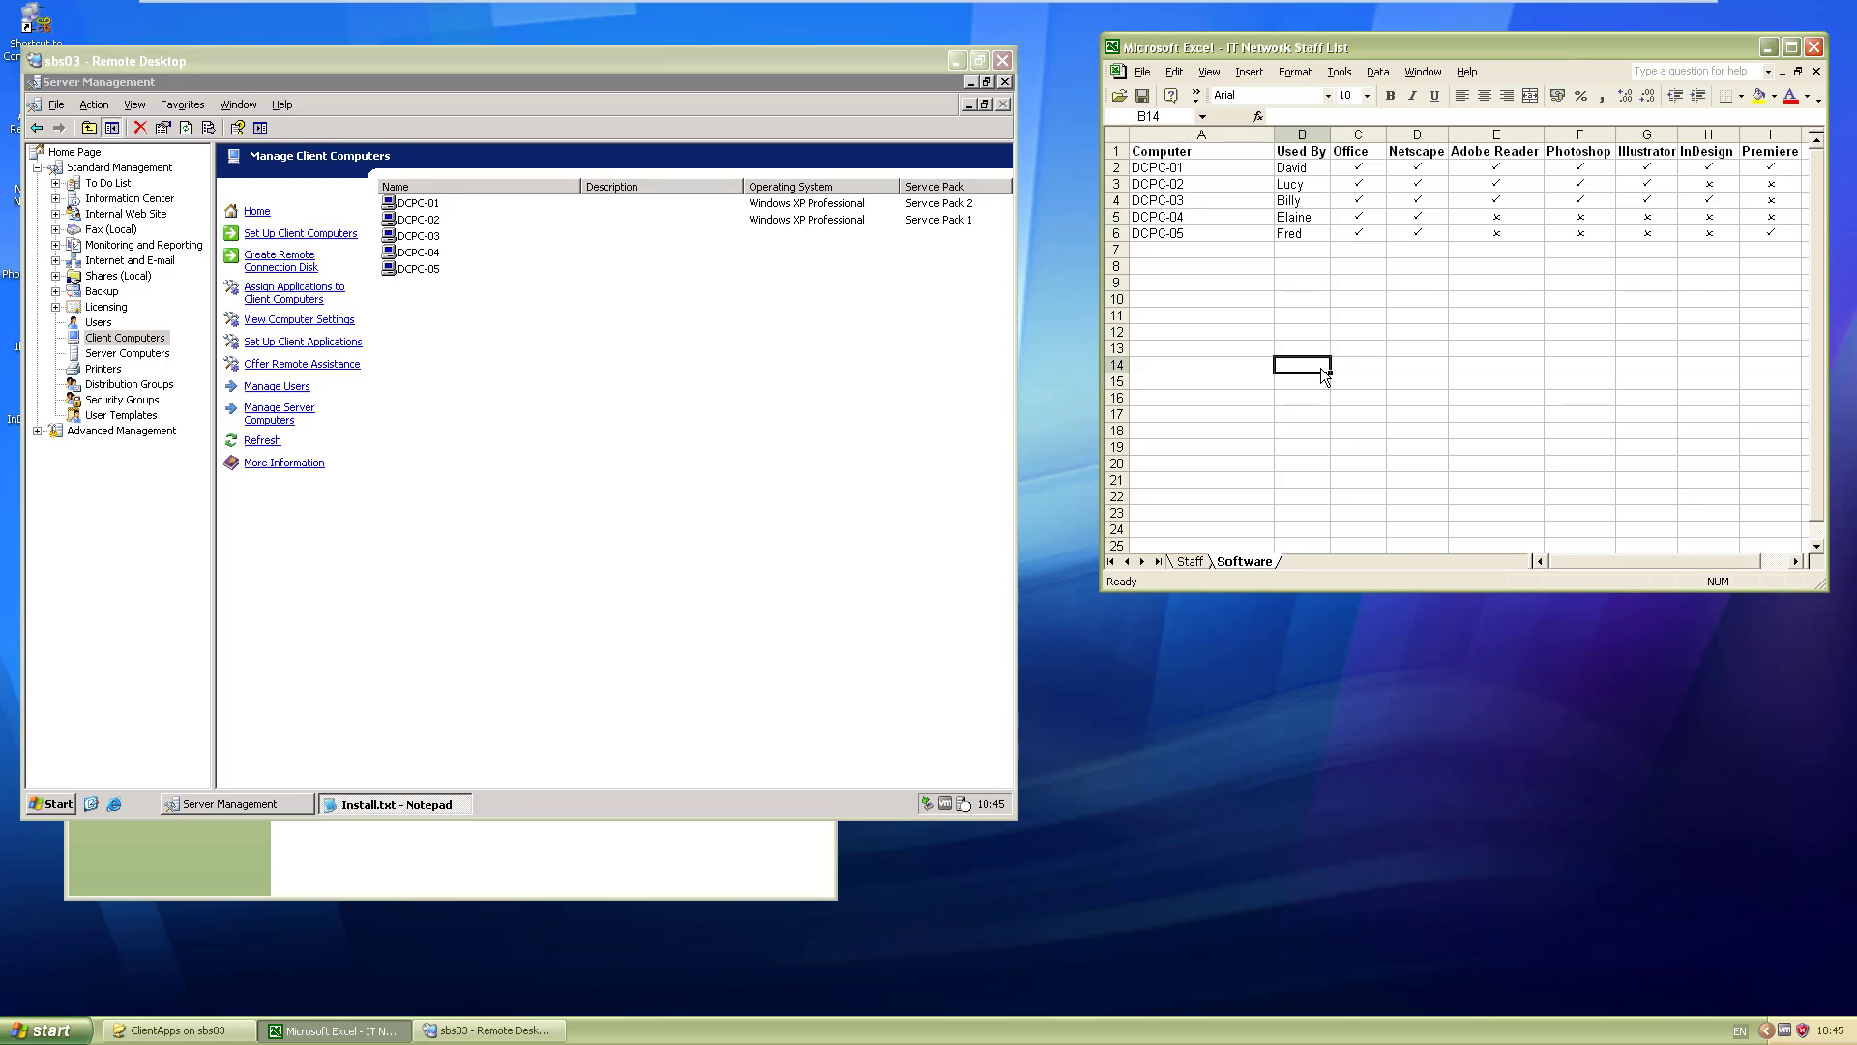
# Start the Assign Applications Wizard again and add client computers DCPC-01, DCPC-02 and DCPC-03, checking the Photoshop column of the staff list.
pyautogui.click(290, 292)
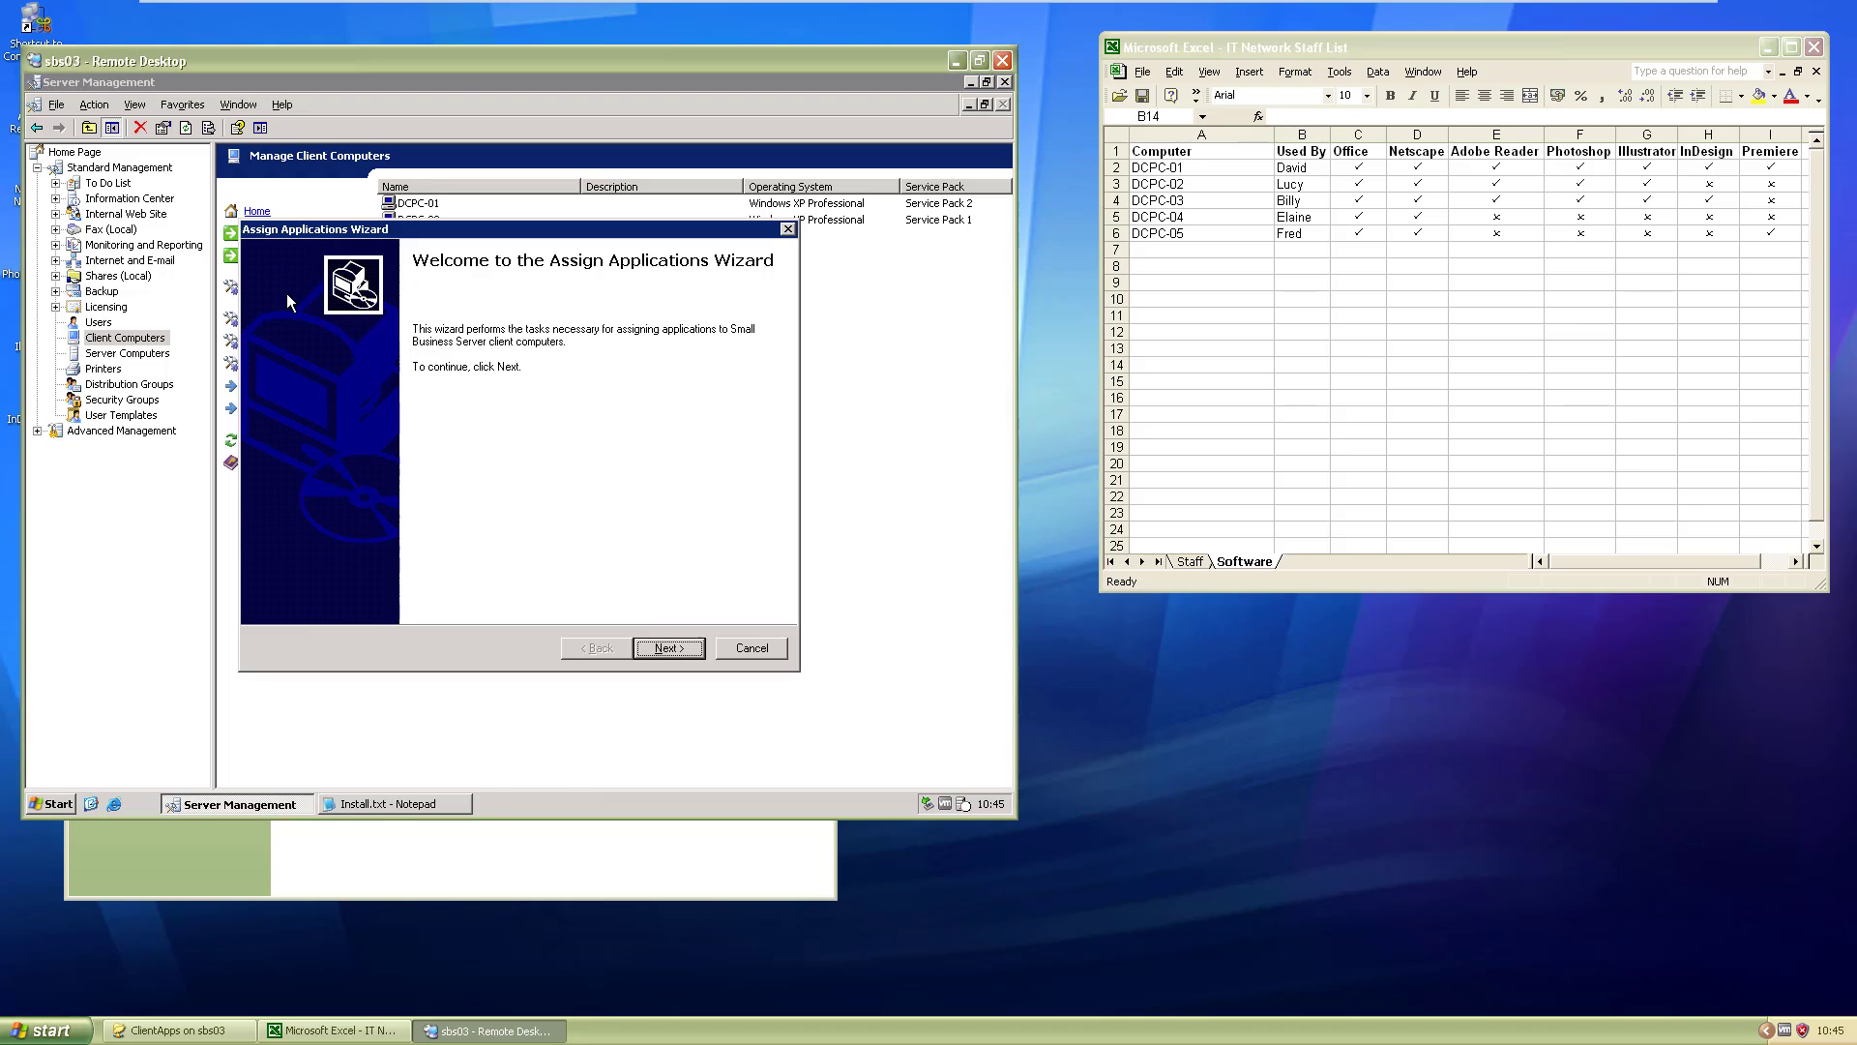
pyautogui.click(683, 646)
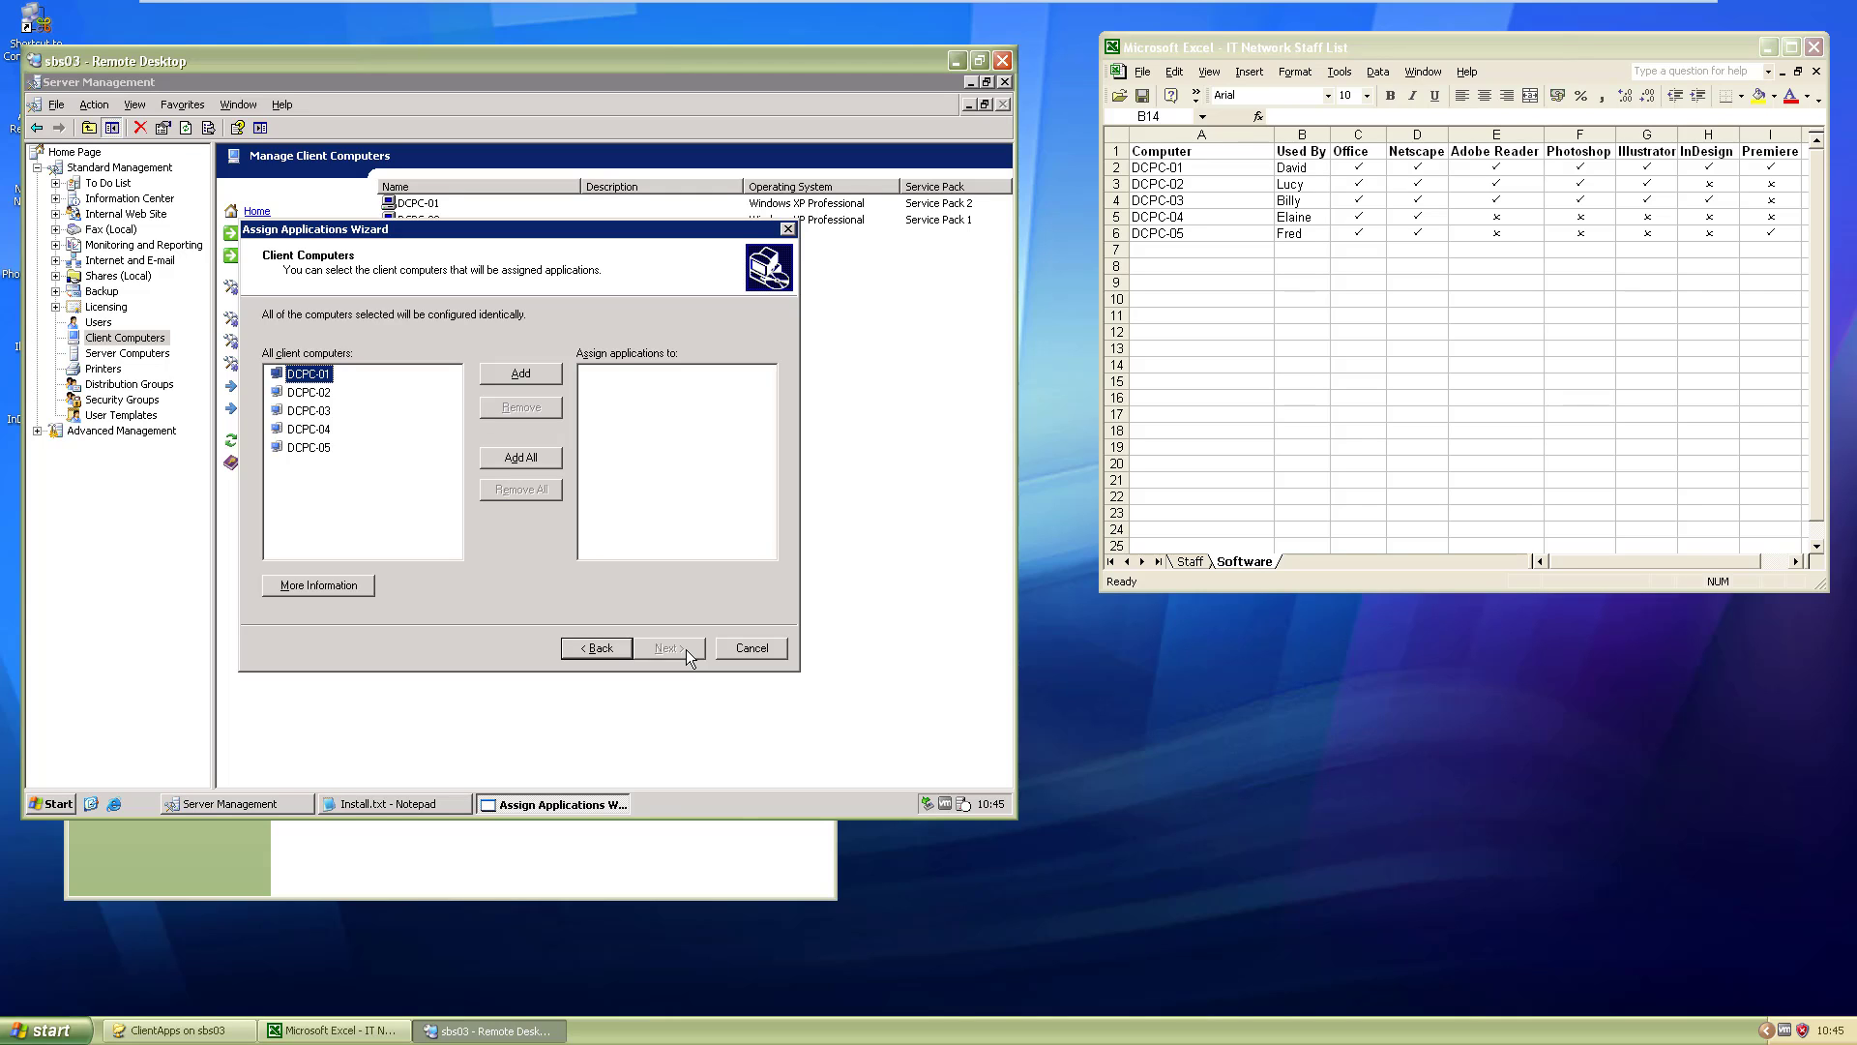
pyautogui.click(1567, 171)
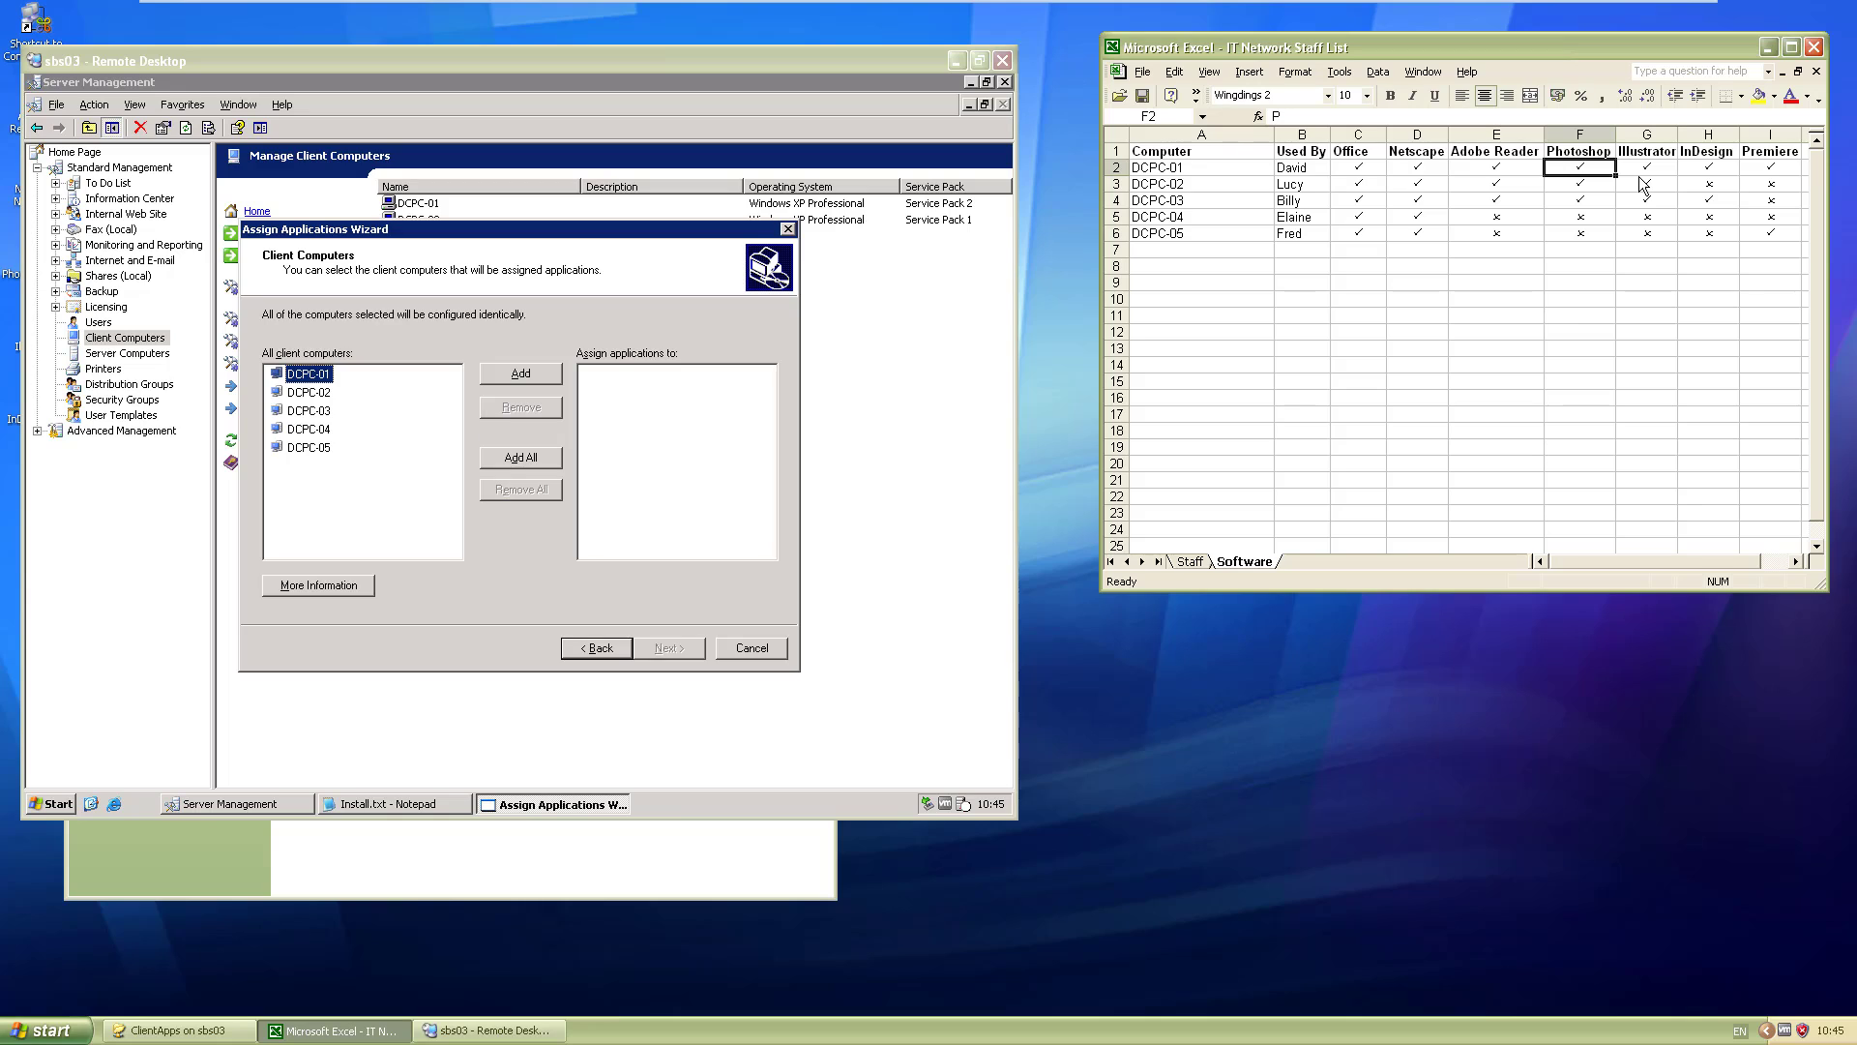
pyautogui.click(1583, 193)
pyautogui.click(1583, 207)
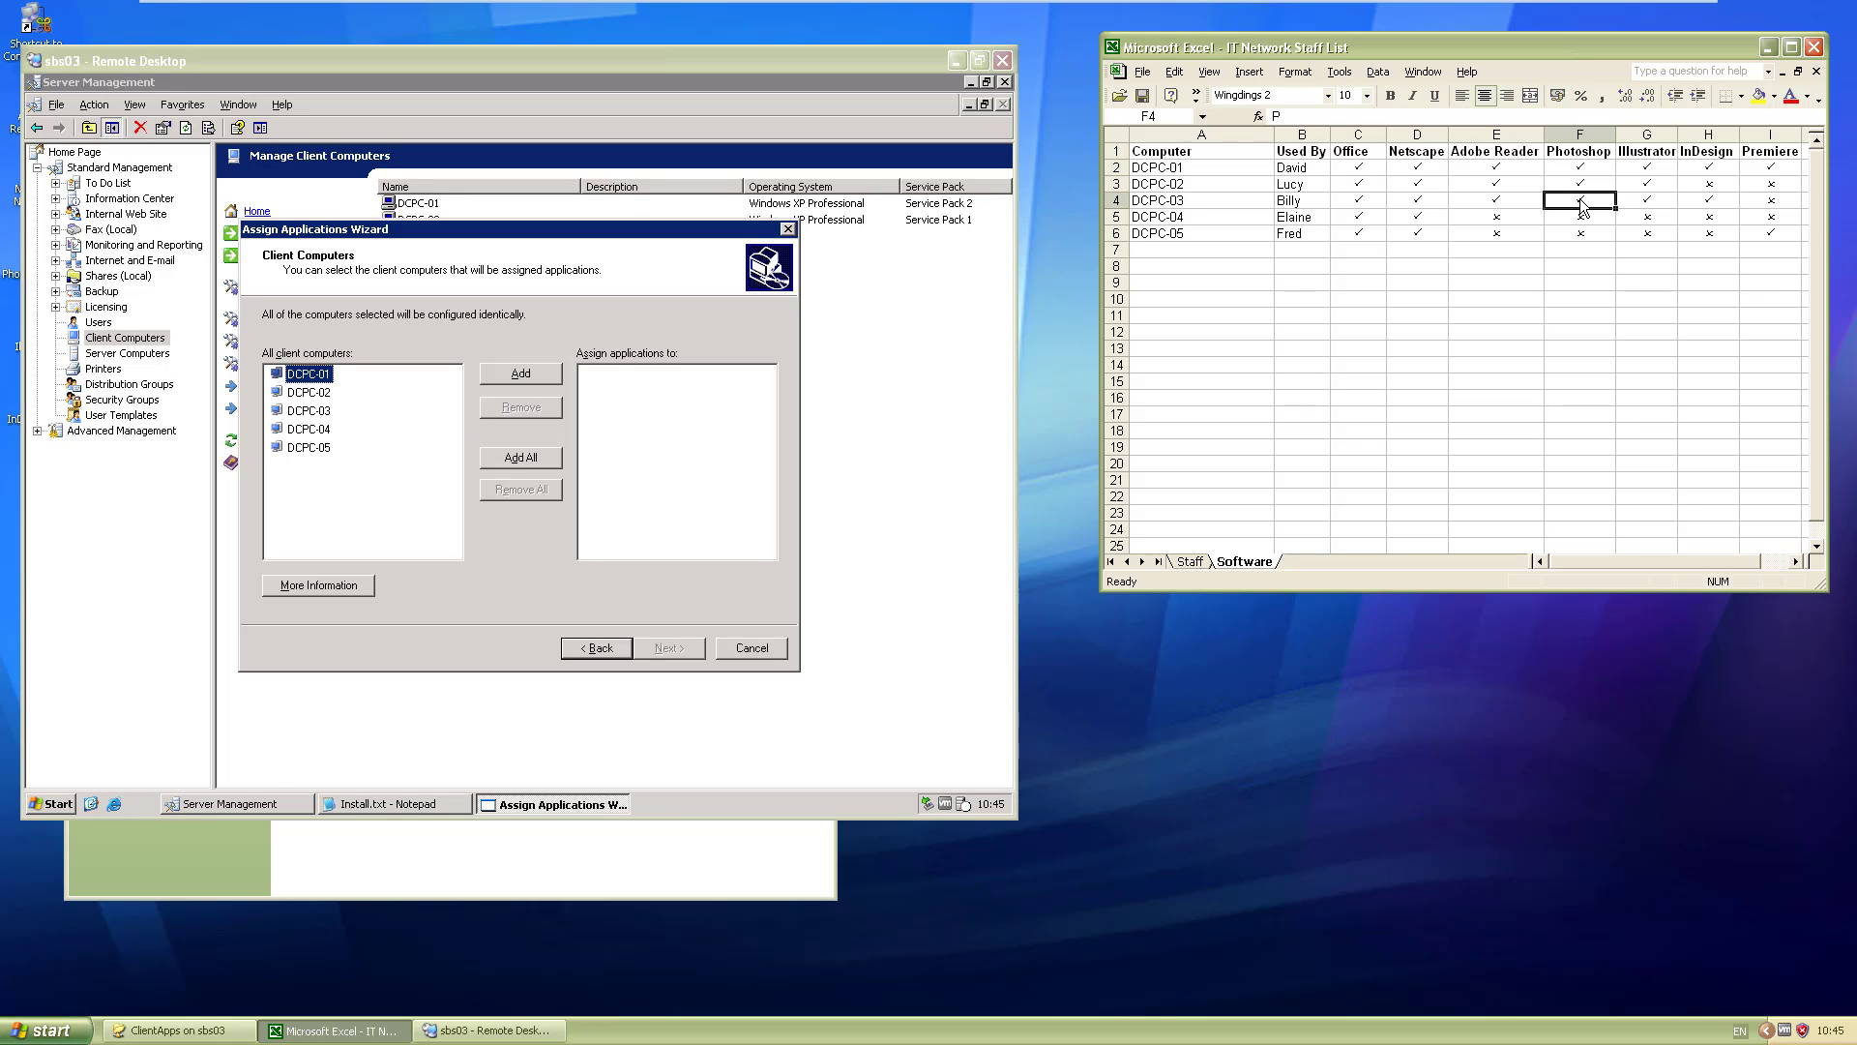
pyautogui.click(511, 375)
pyautogui.click(511, 376)
pyautogui.click(511, 376)
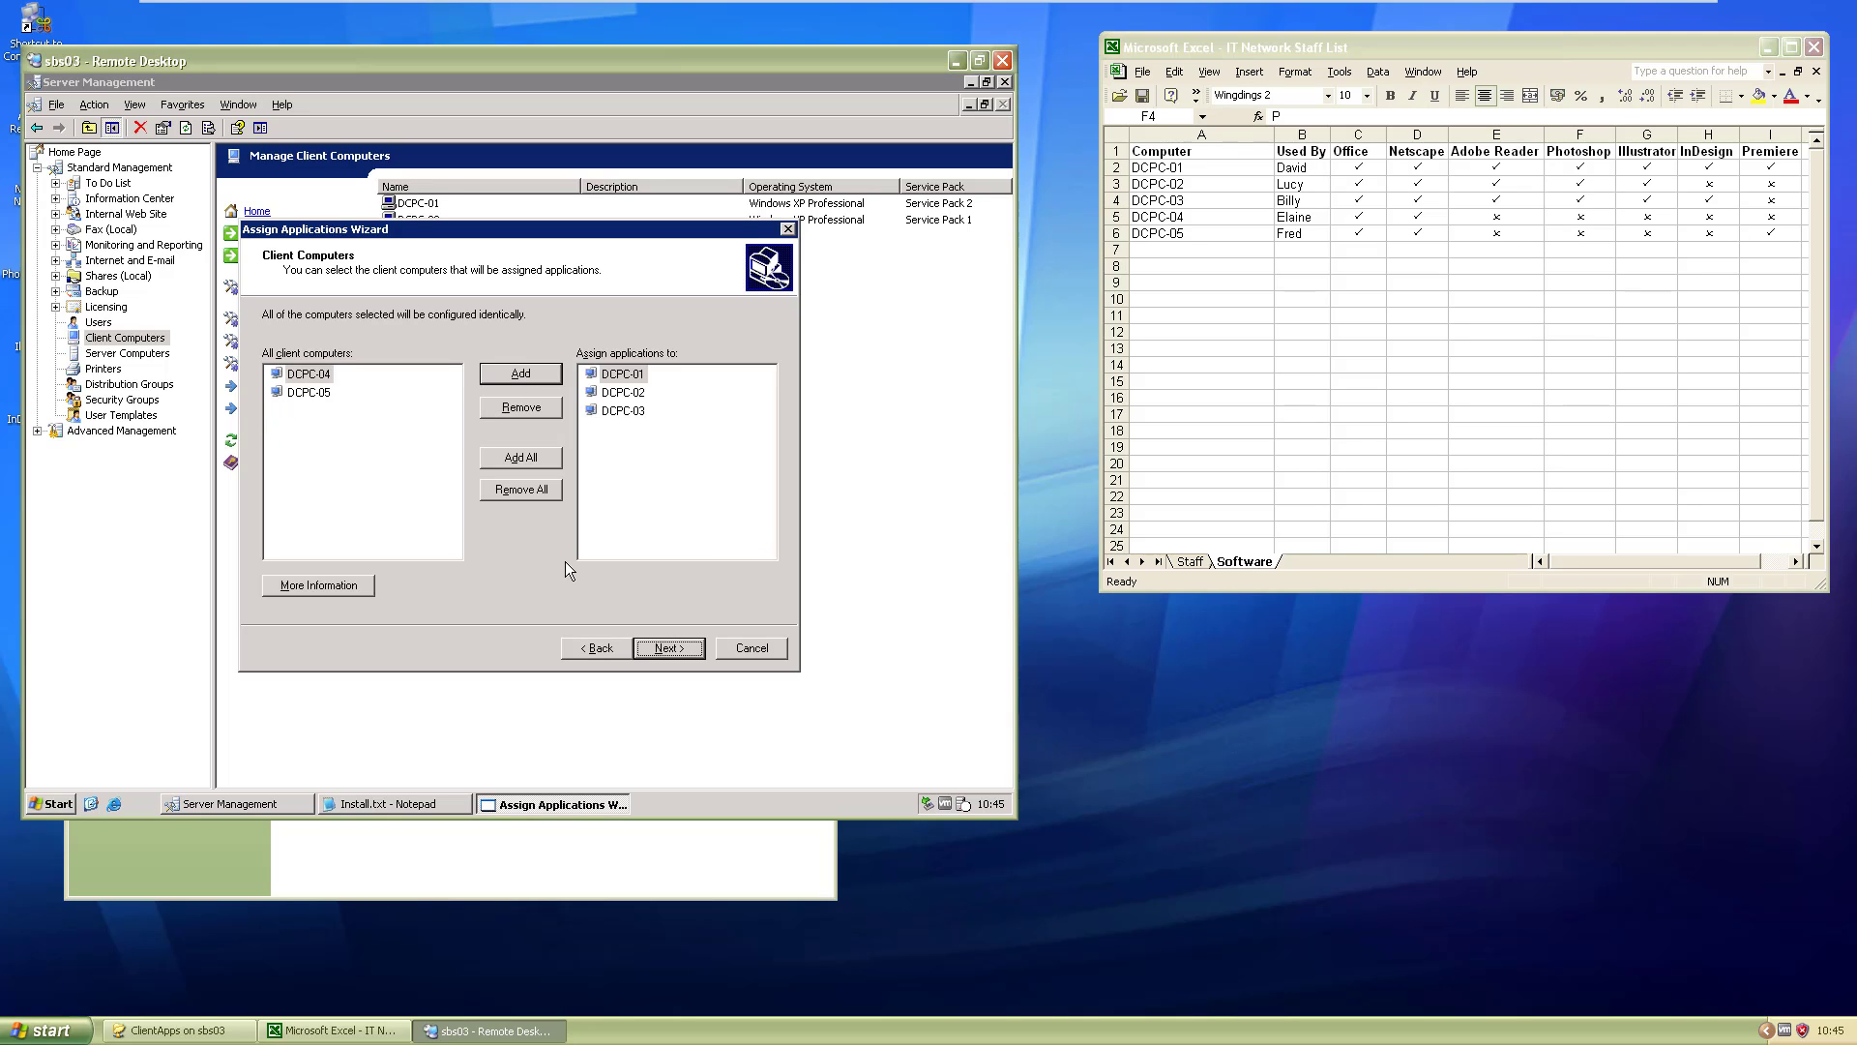
# Exclude only Adobe Premiere from the assigned applications and finish the wizard without Connection Manager or ActiveSync 3.8.
pyautogui.click(668, 648)
pyautogui.click(277, 467)
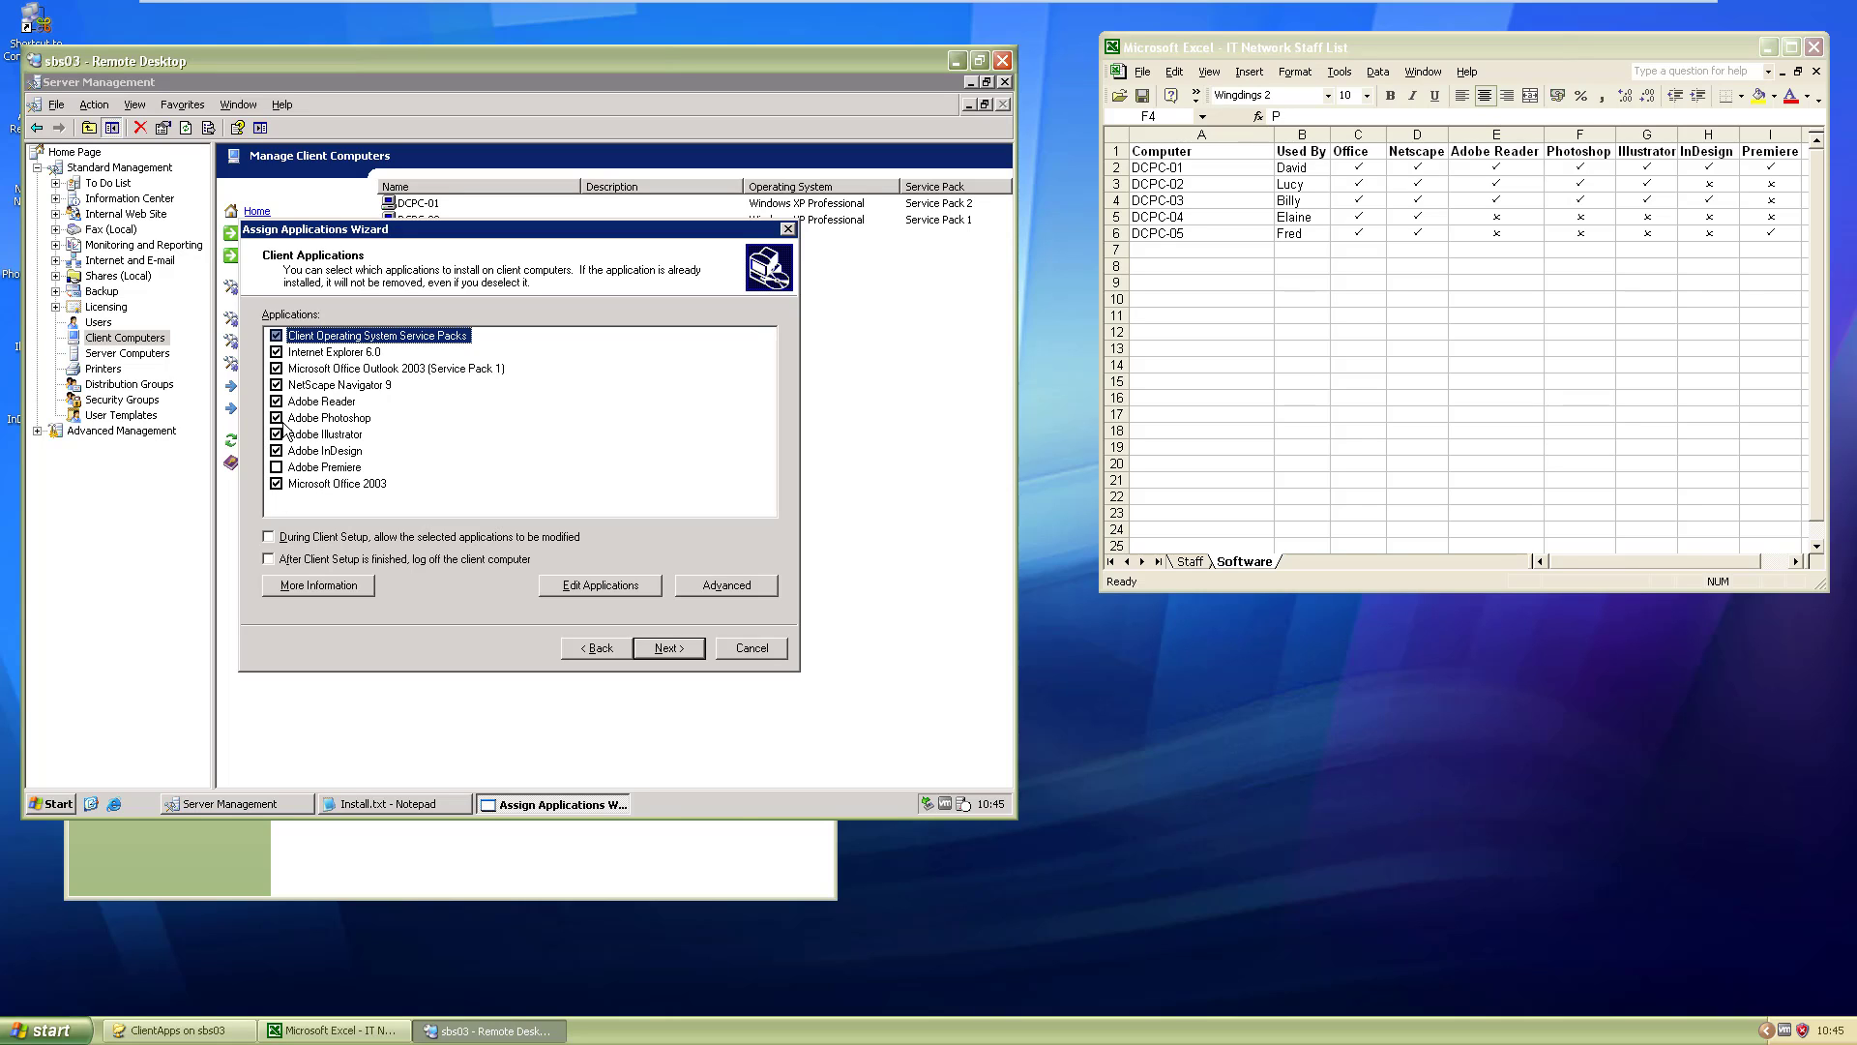
pyautogui.click(660, 648)
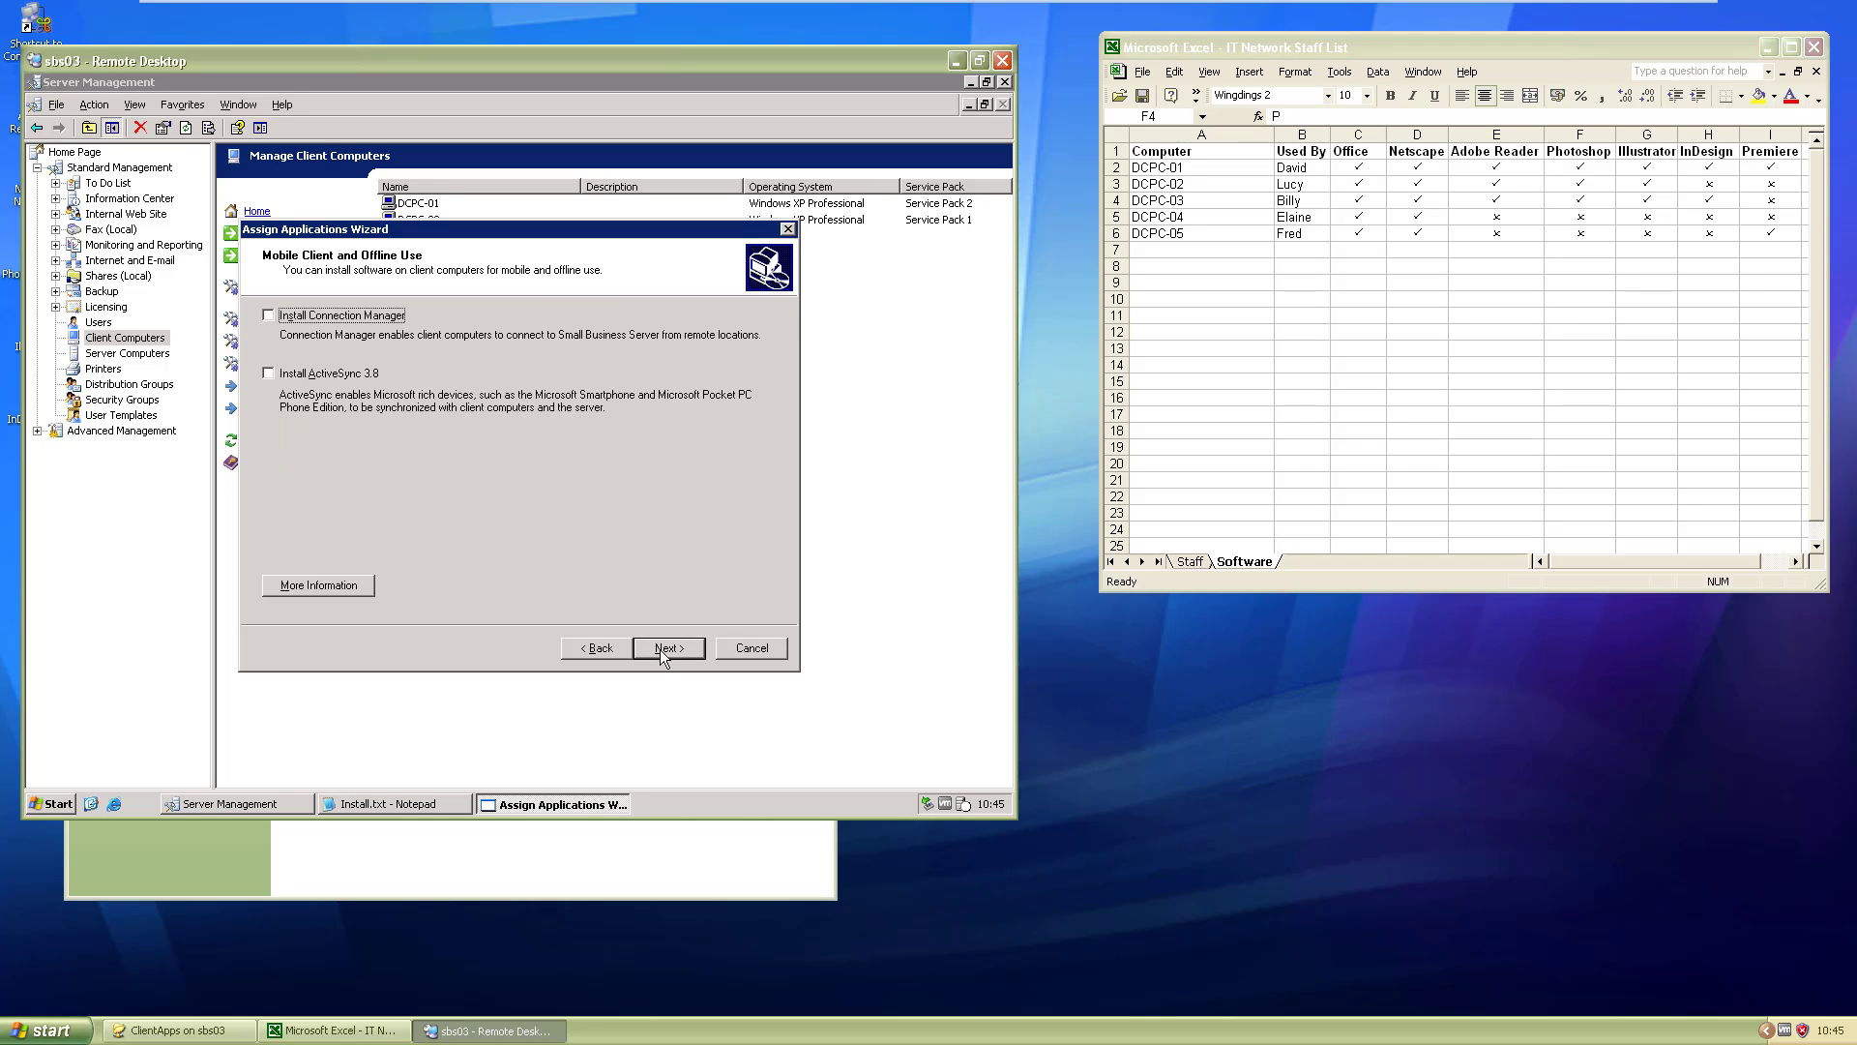
pyautogui.click(658, 648)
pyautogui.click(657, 648)
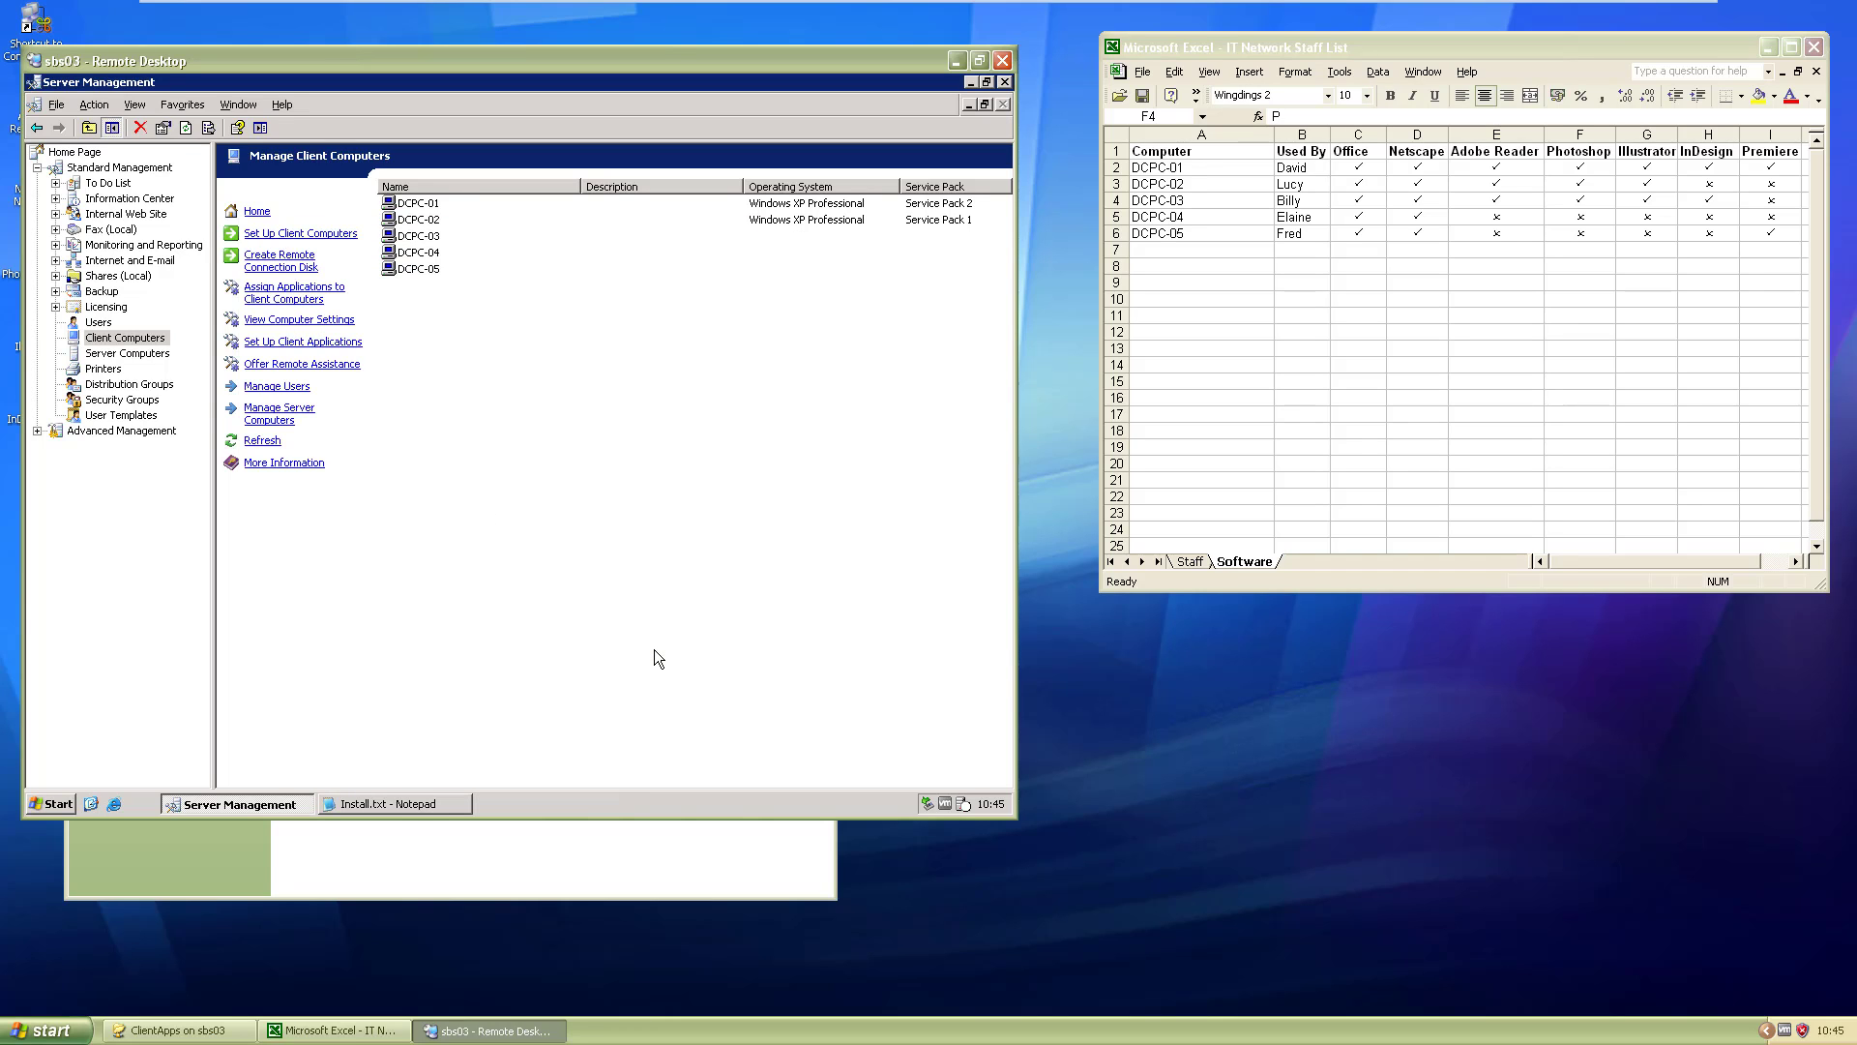
# Close the Excel staff list, the sbs03 Remote Desktop session and the ClientApps folder window.
pyautogui.click(1814, 47)
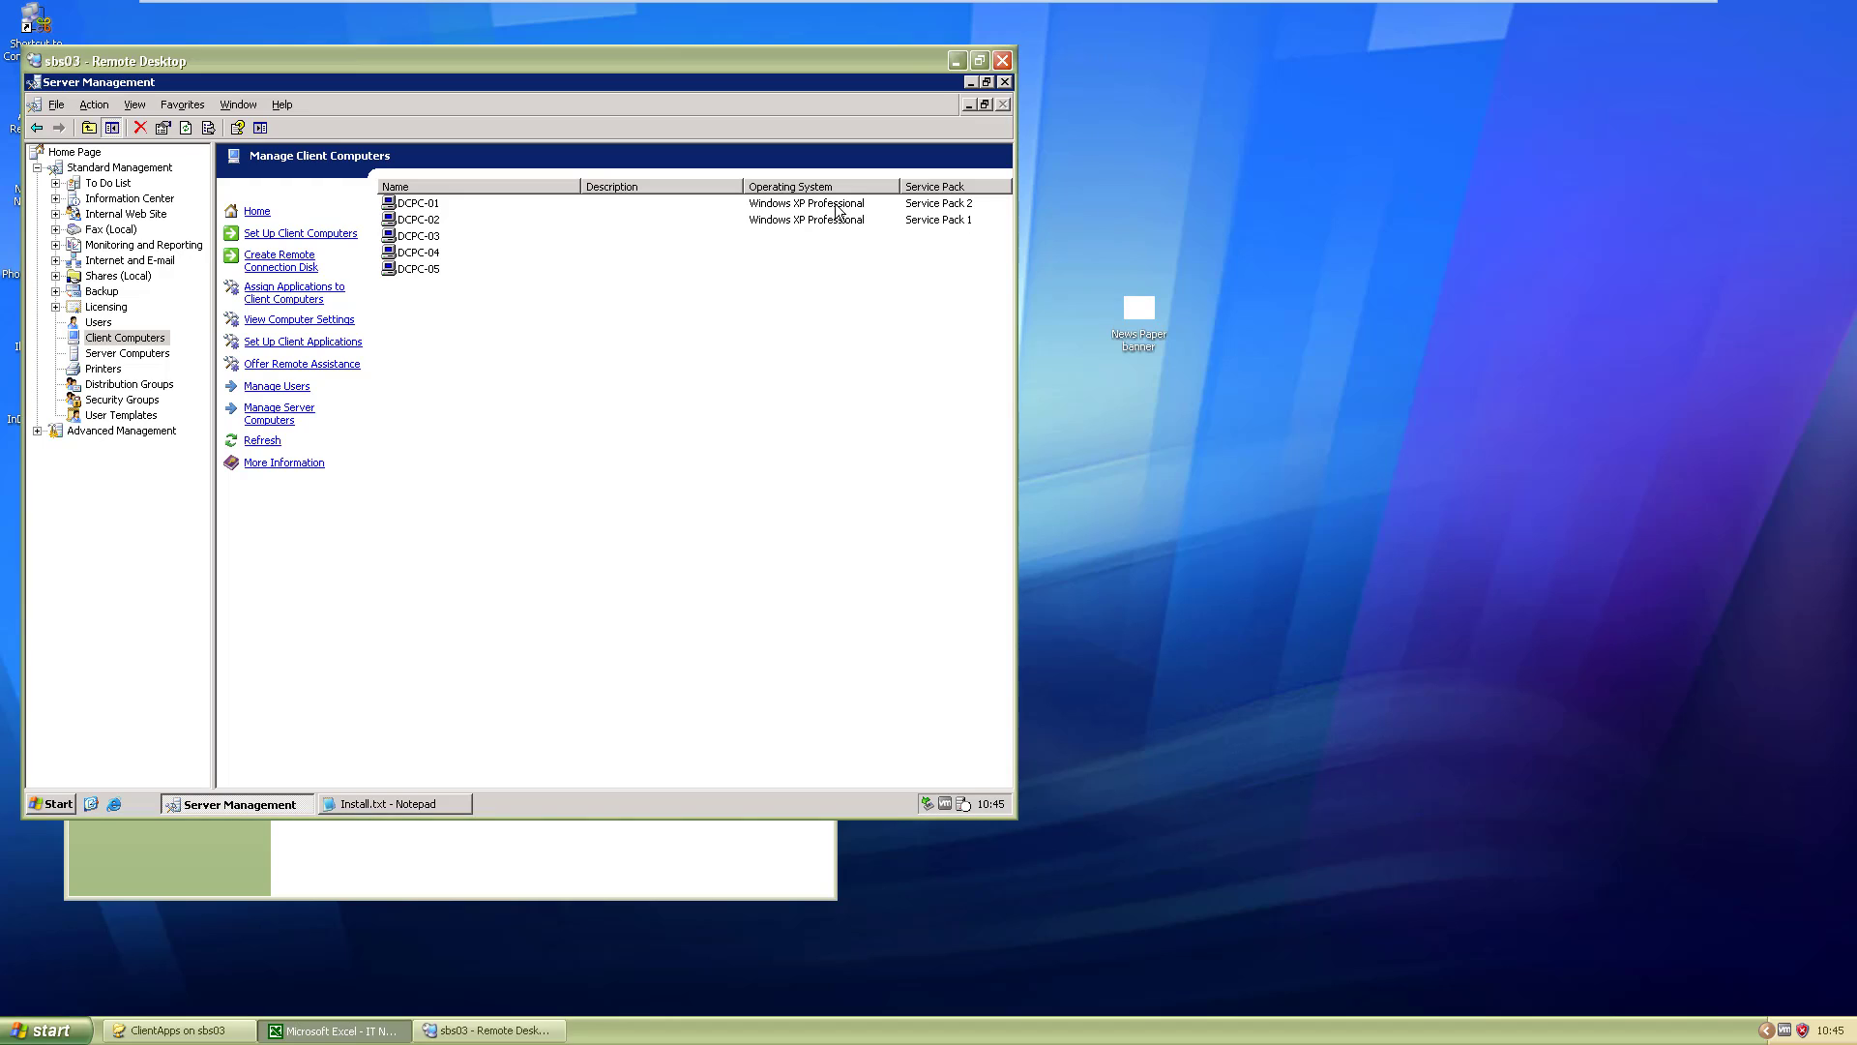
pyautogui.click(1002, 61)
pyautogui.click(489, 481)
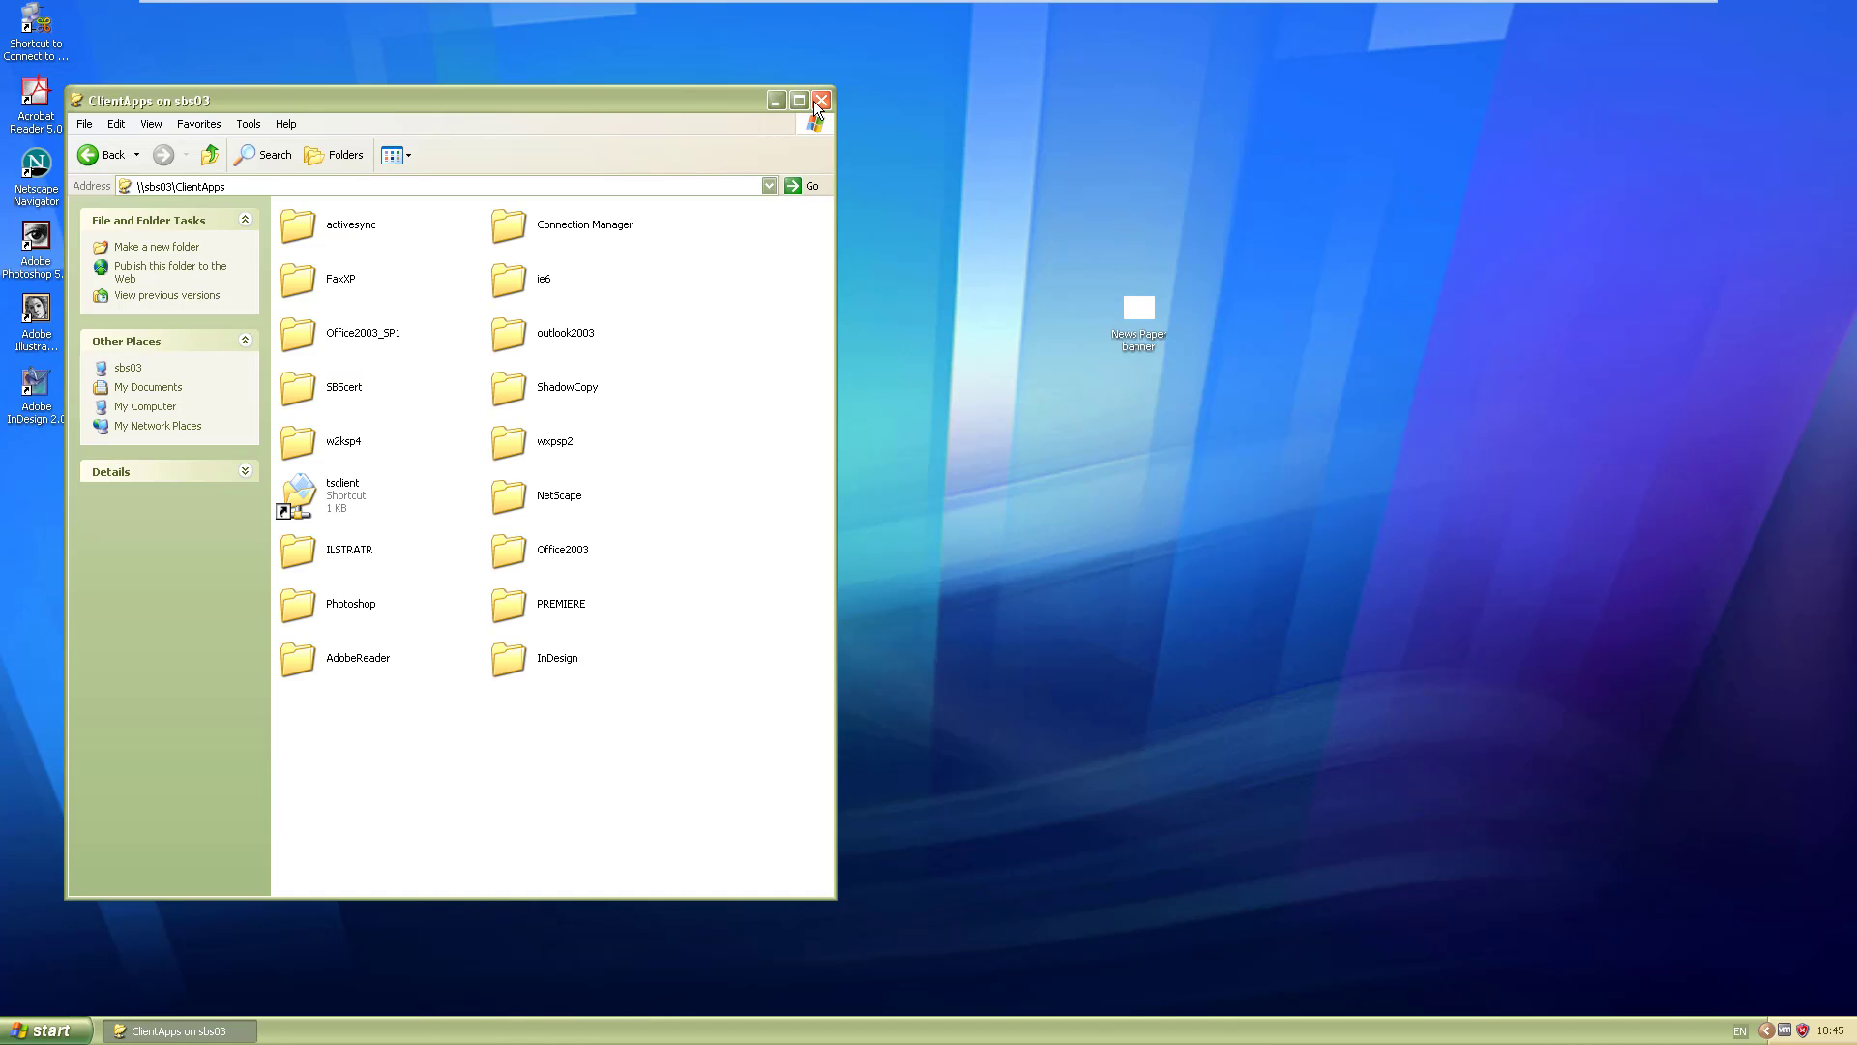
pyautogui.click(821, 101)
# Log off Windows and log back on to the DESIGNCORE domain with the same user account, entering the account password.
pyautogui.click(64, 1035)
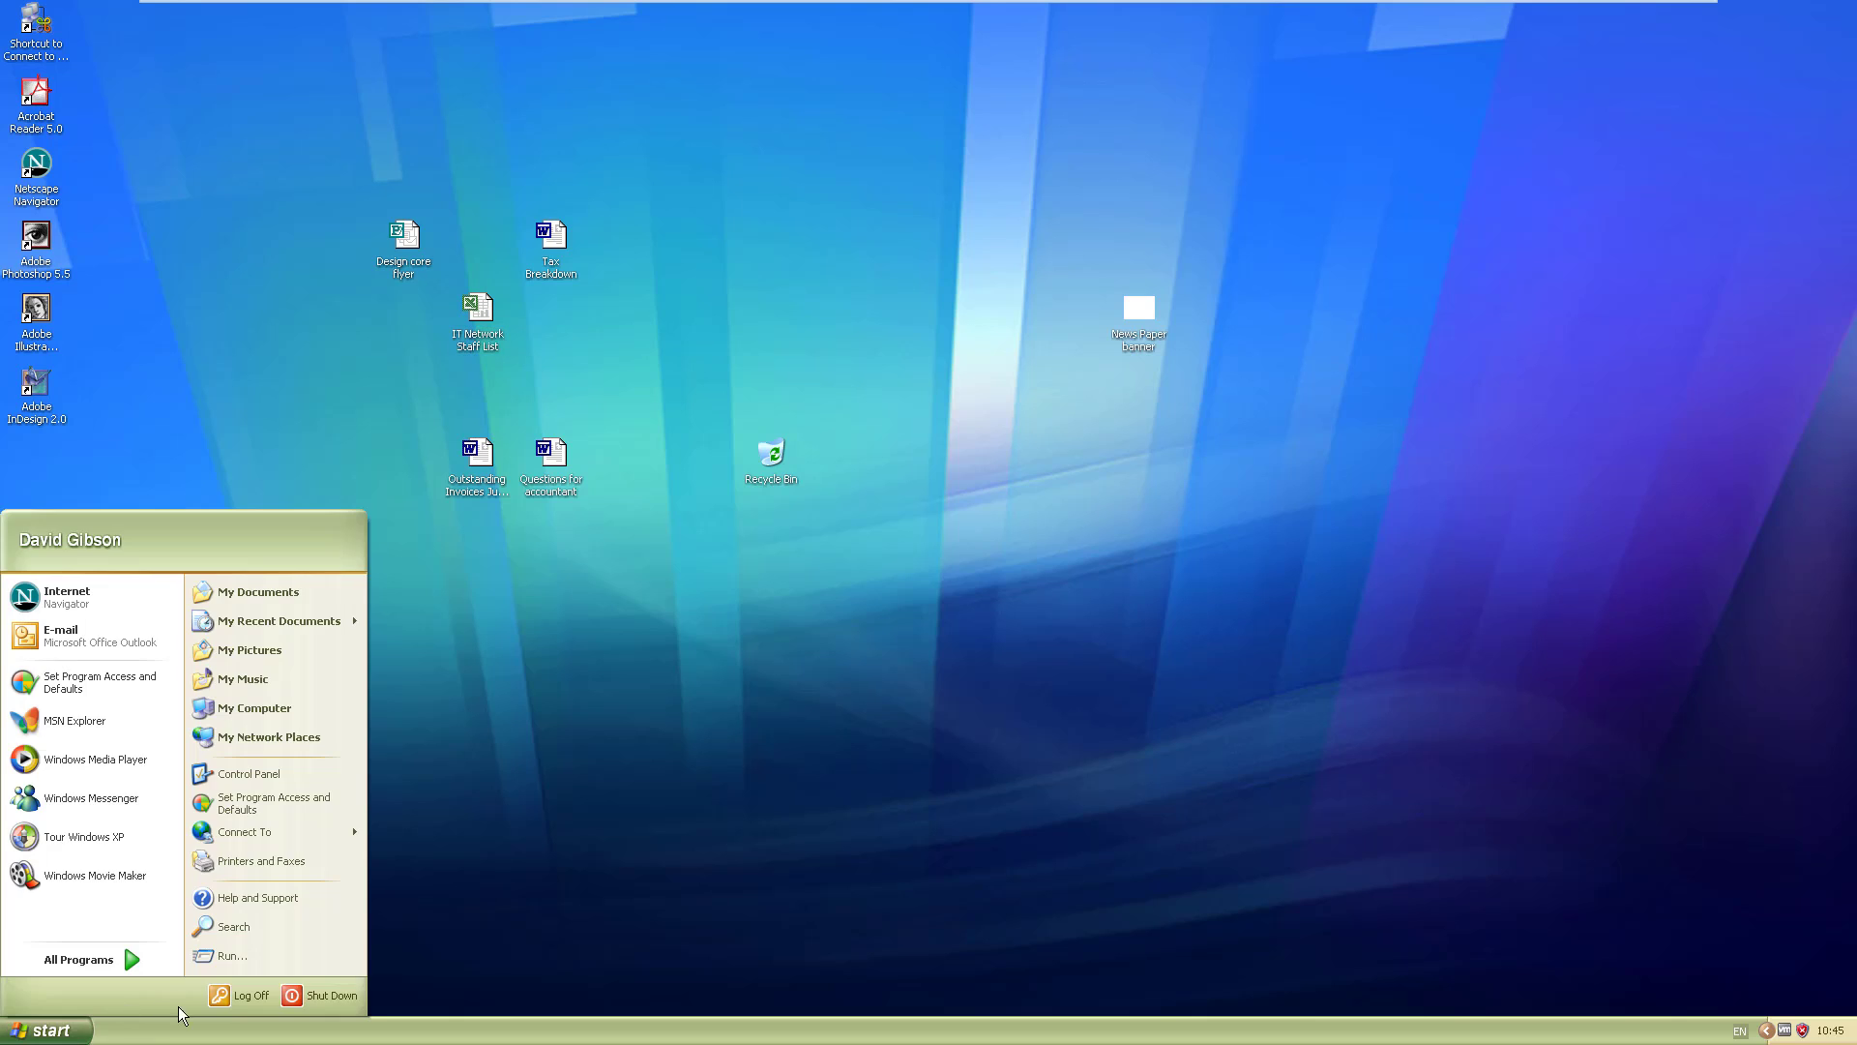
pyautogui.click(242, 994)
pyautogui.click(887, 543)
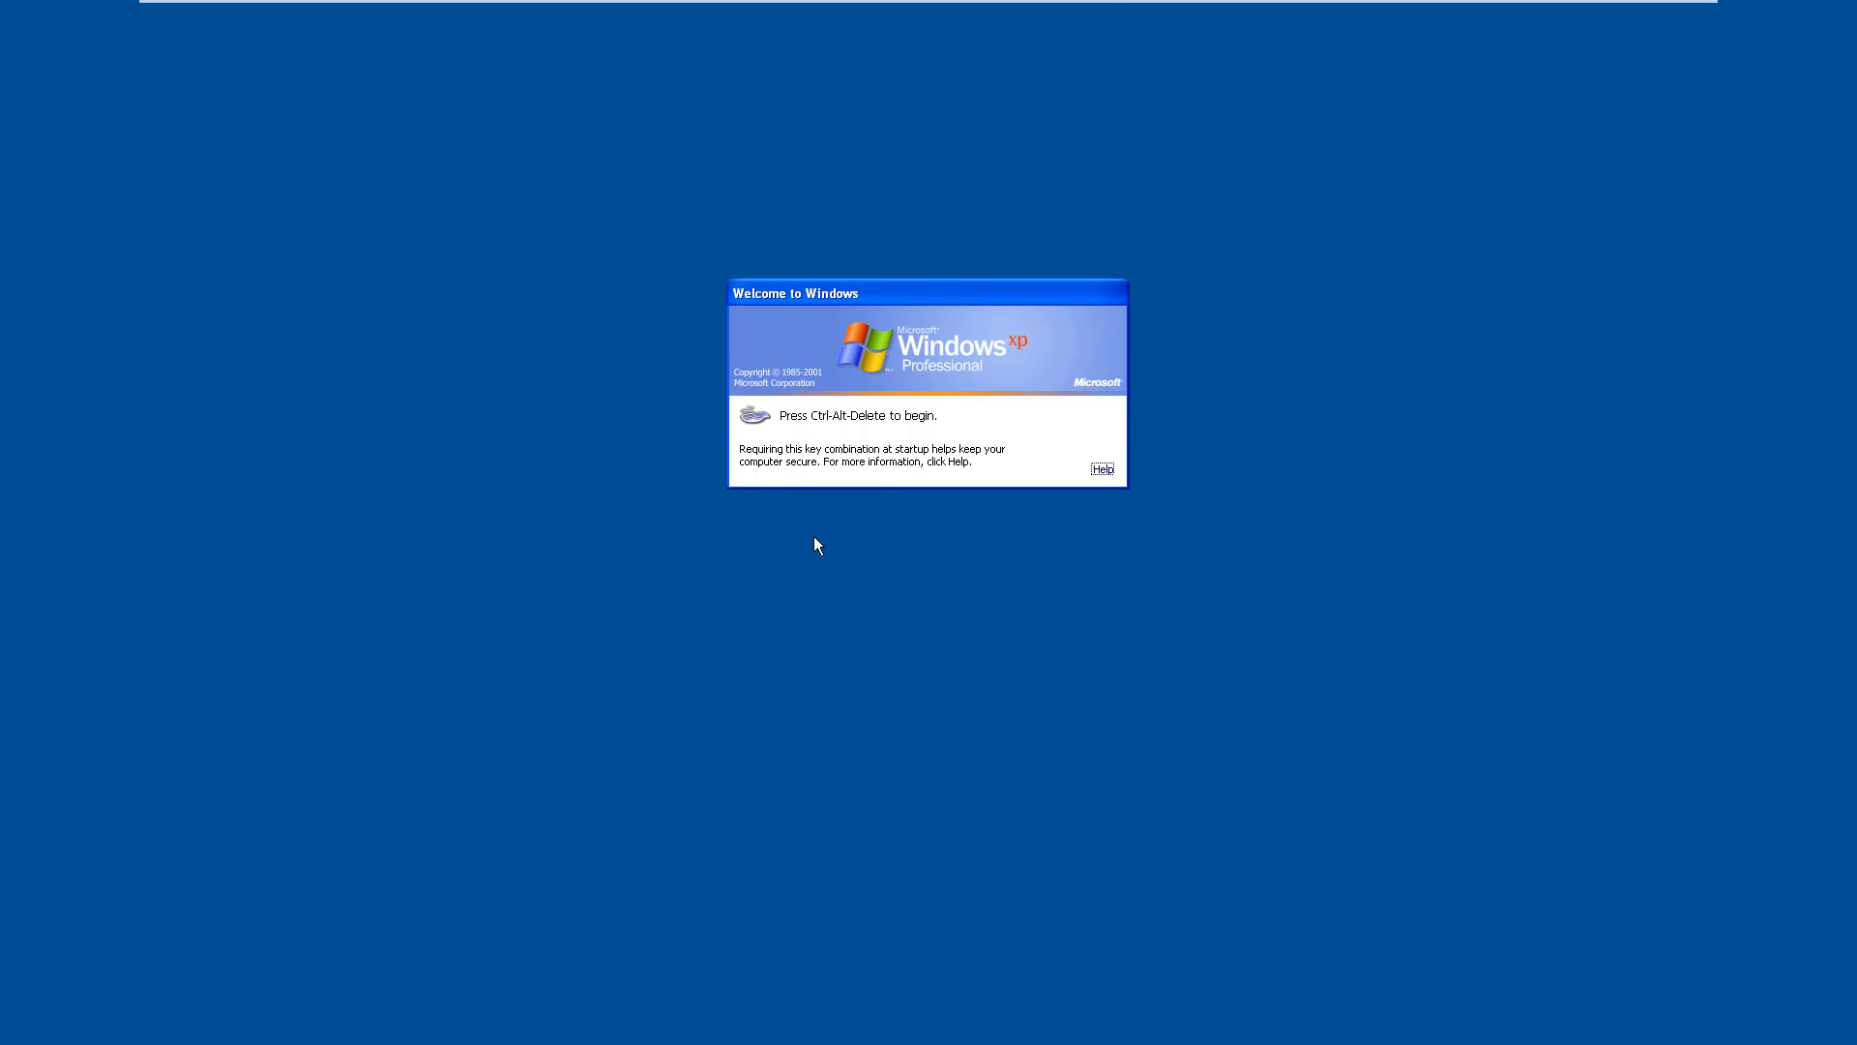
pyautogui.hotkey('ctrl', 'alt', 'Delete')
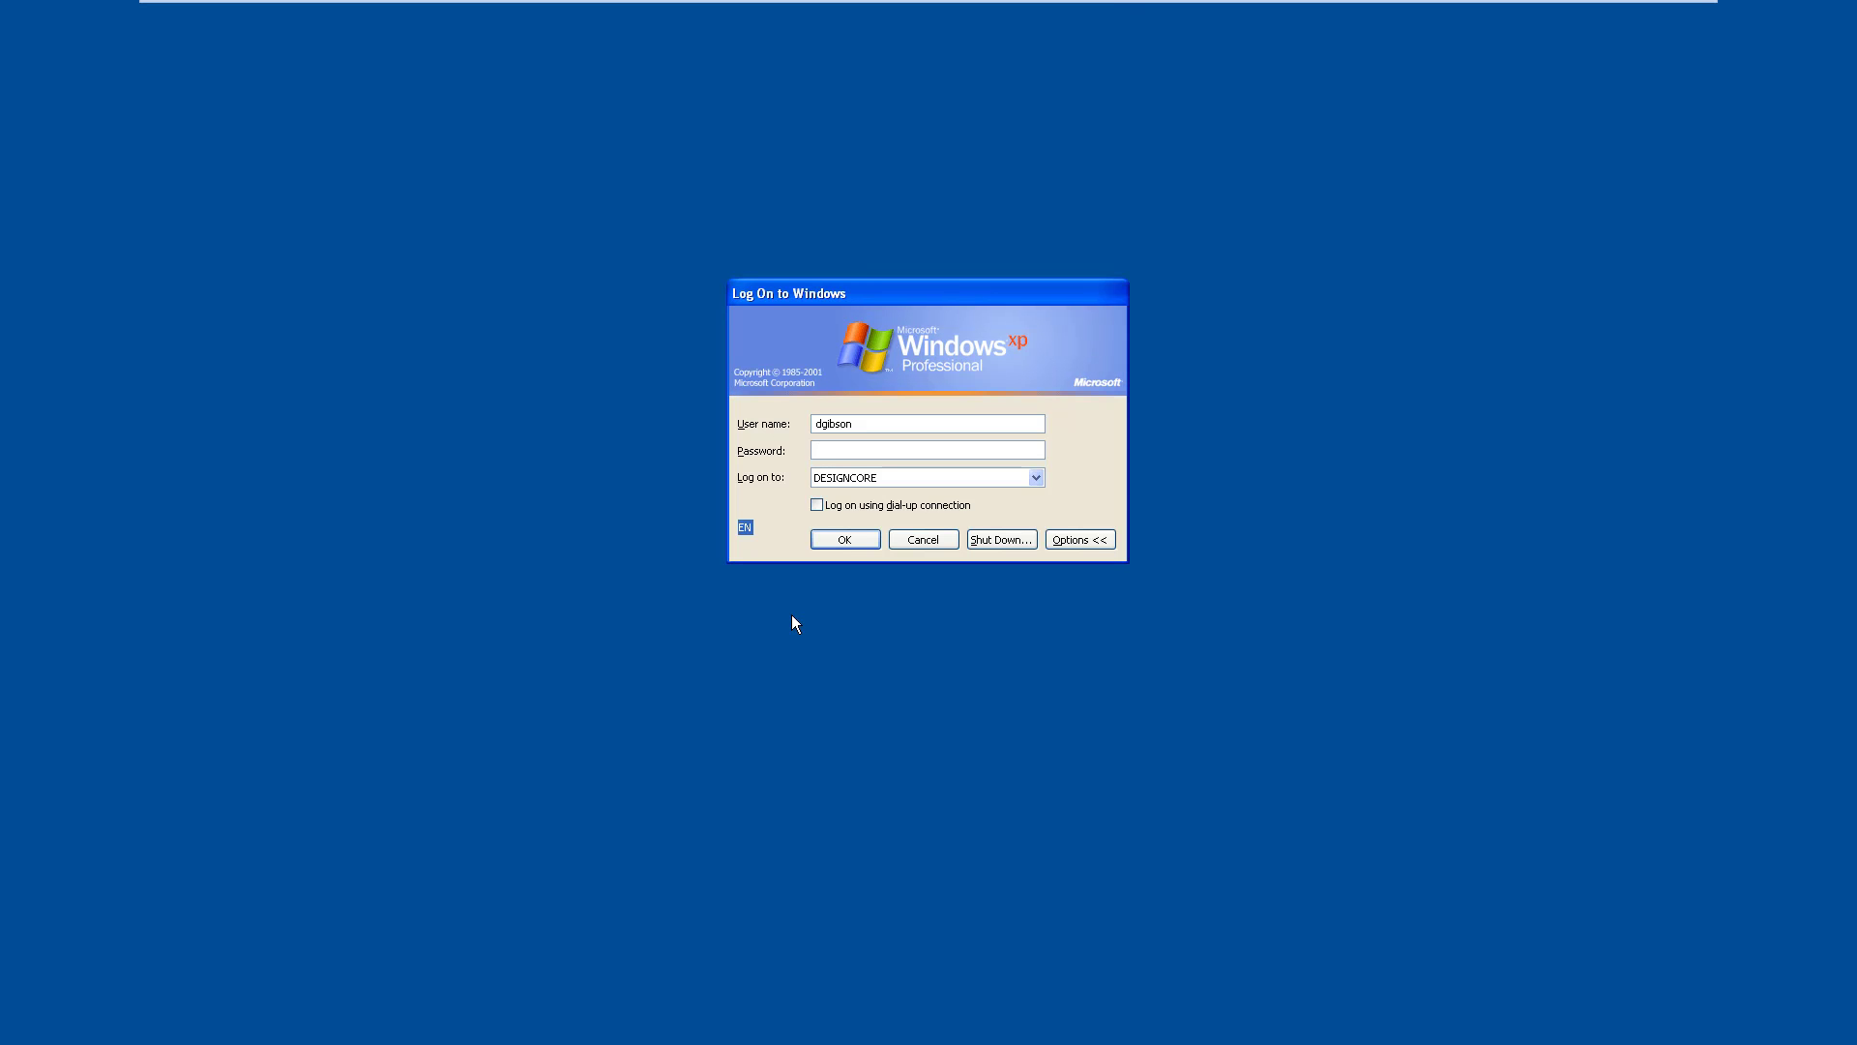
pyautogui.write('********')
pyautogui.press('Return')
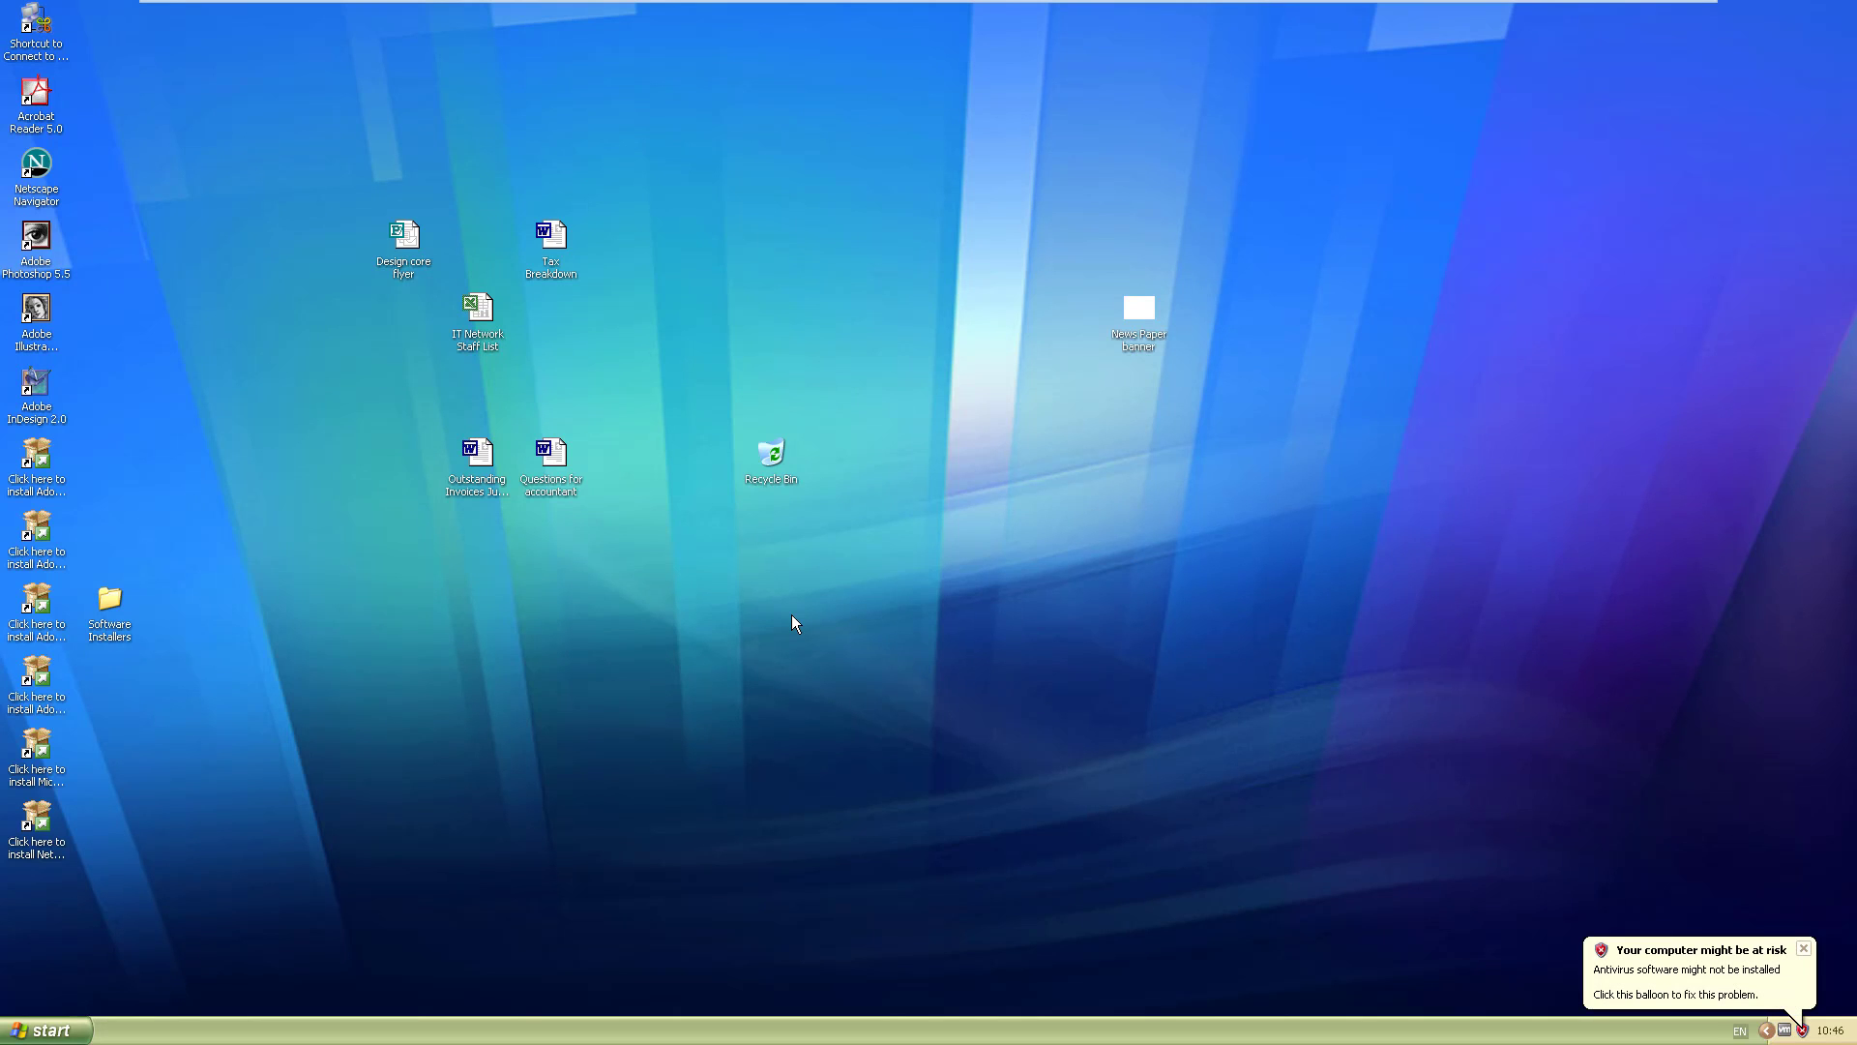
# Move the Software Installers folder next to the Recycle Bin and check the names of the new application installer shortcuts.
pyautogui.moveTo(110, 601); pyautogui.dragTo(746, 362)
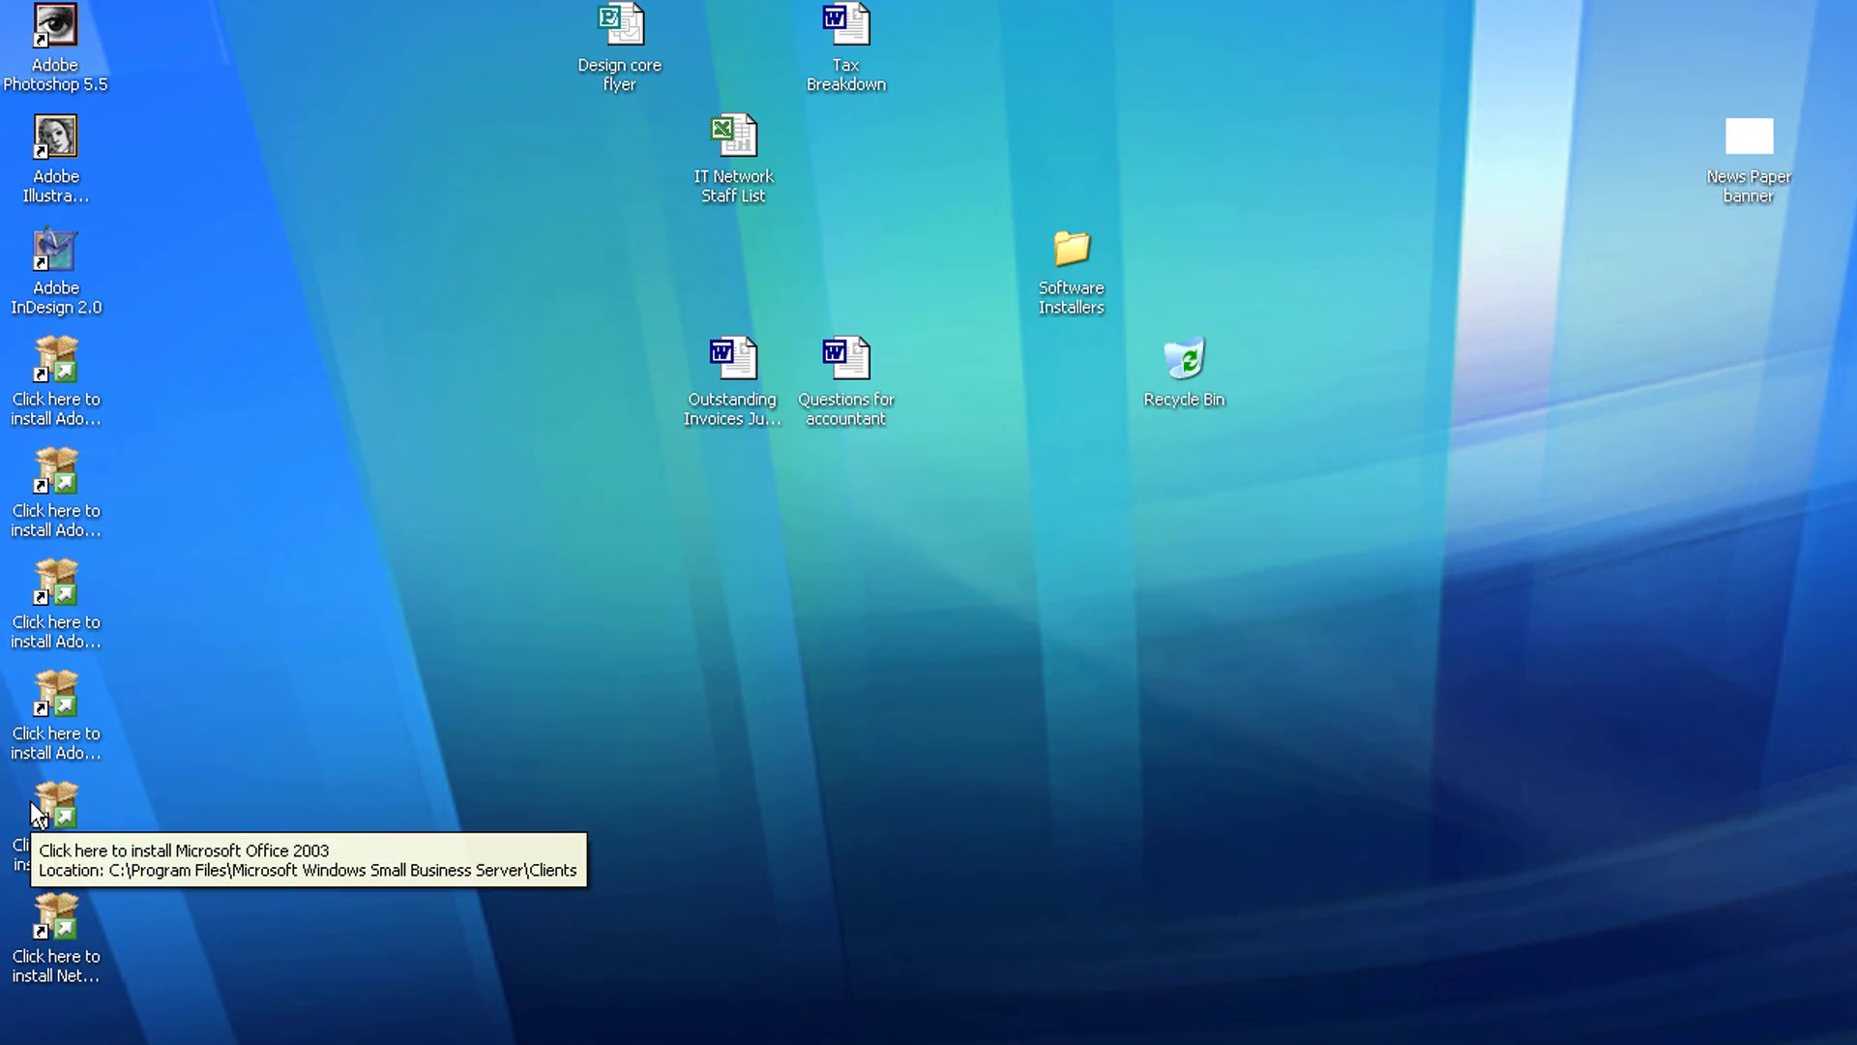
pyautogui.click(58, 406)
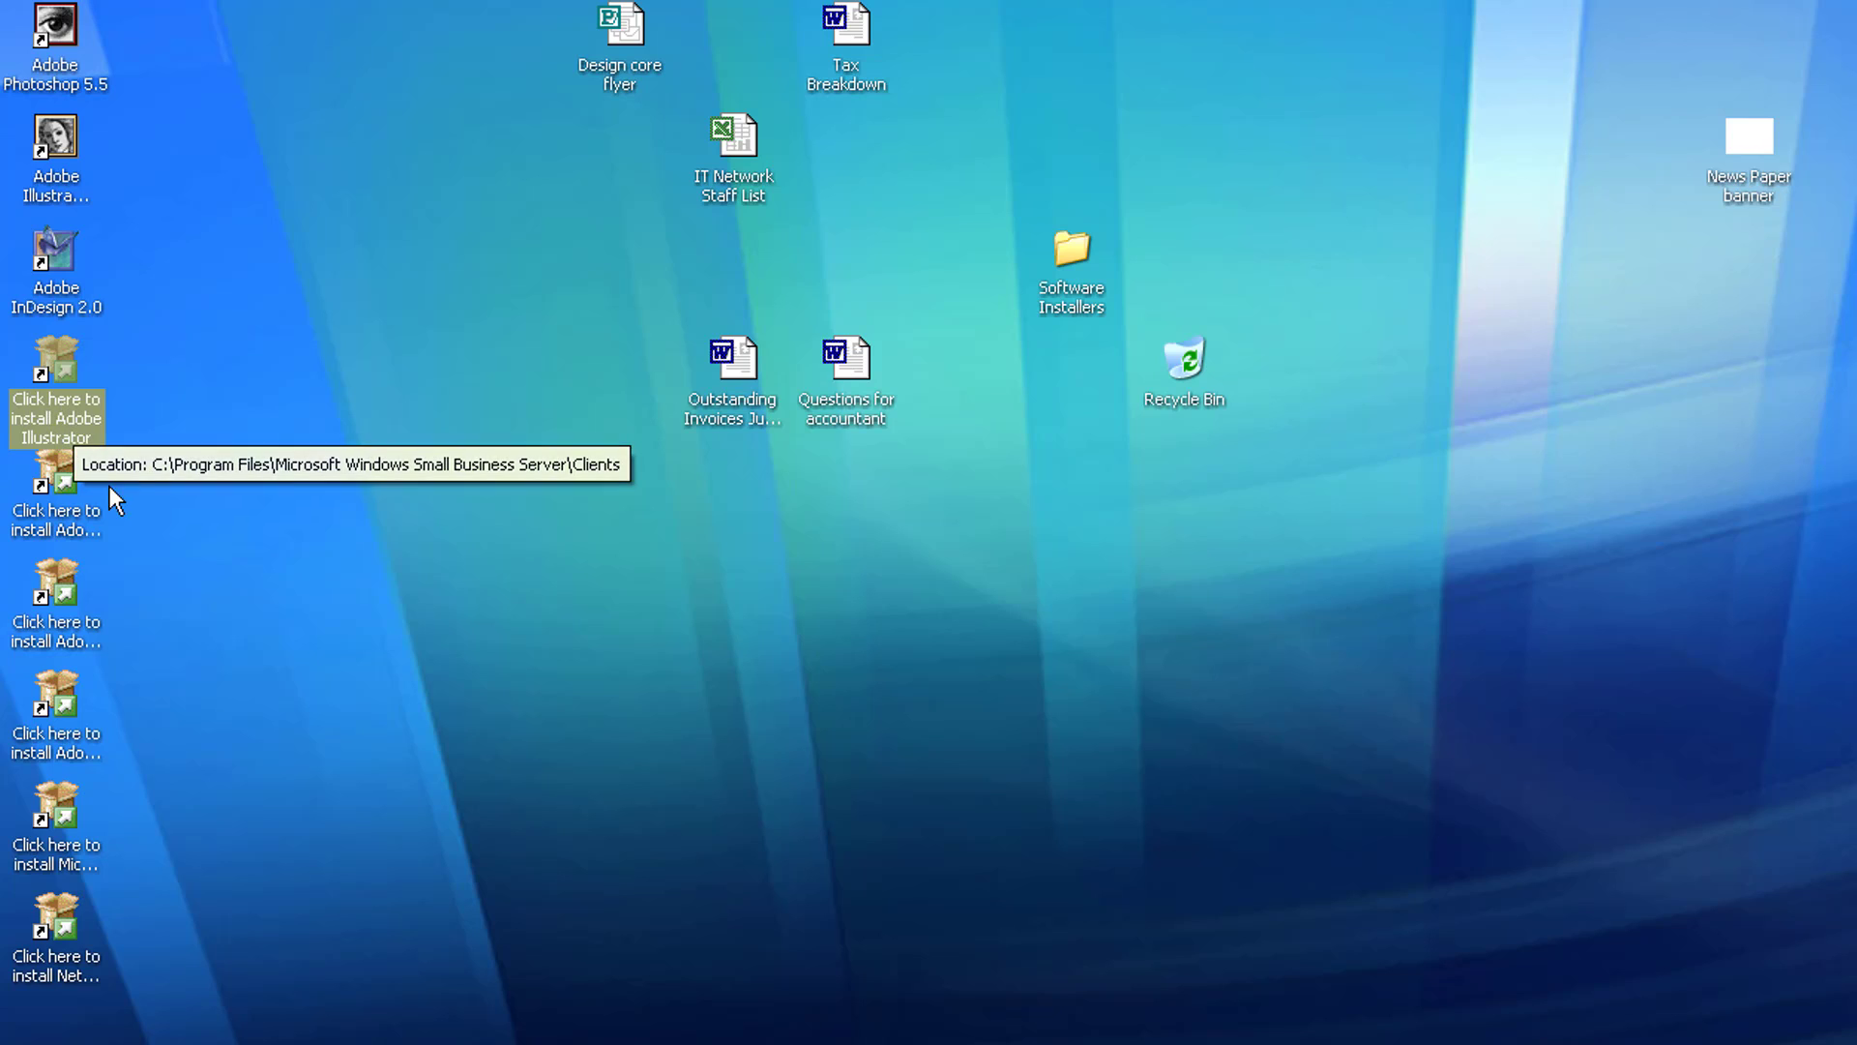
pyautogui.click(61, 552)
pyautogui.click(179, 895)
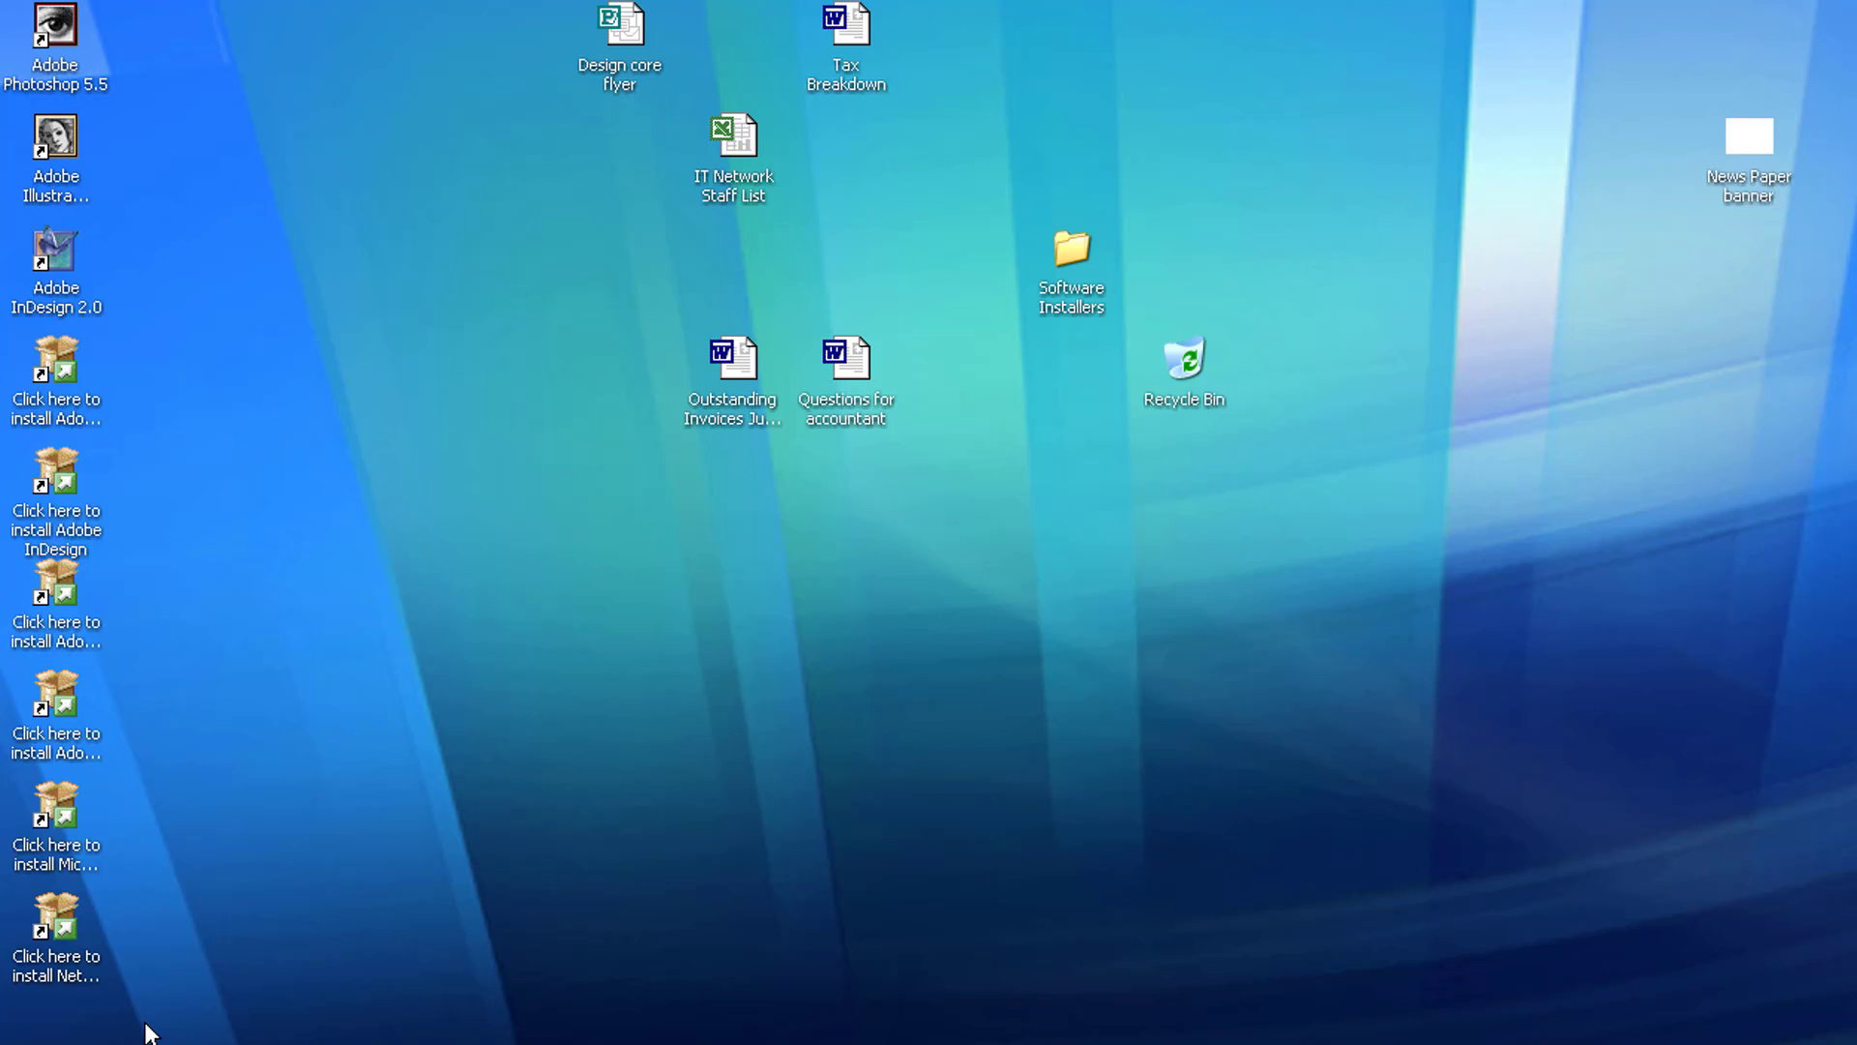
# Remove the NetScape Navigator 9 installer shortcut from the desktop and run the Microsoft Office 2003 installer.
pyautogui.click(68, 960)
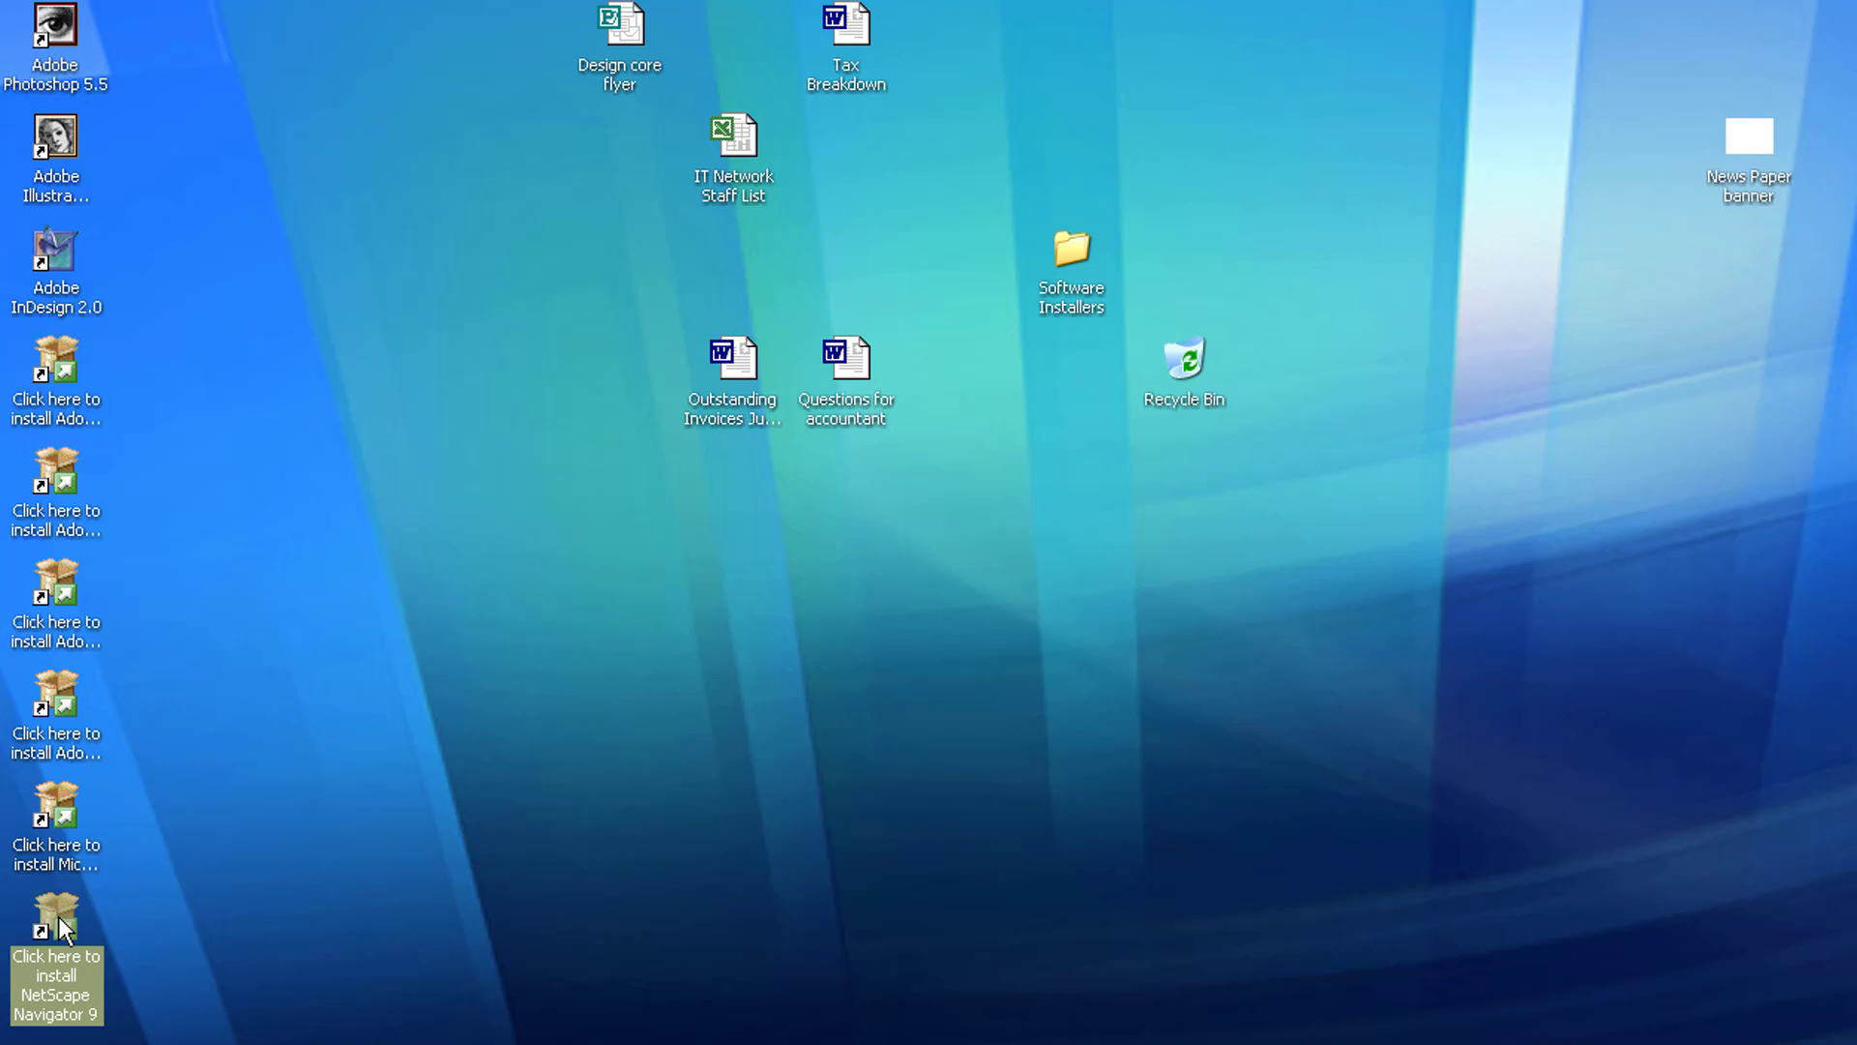
pyautogui.press('Delete')
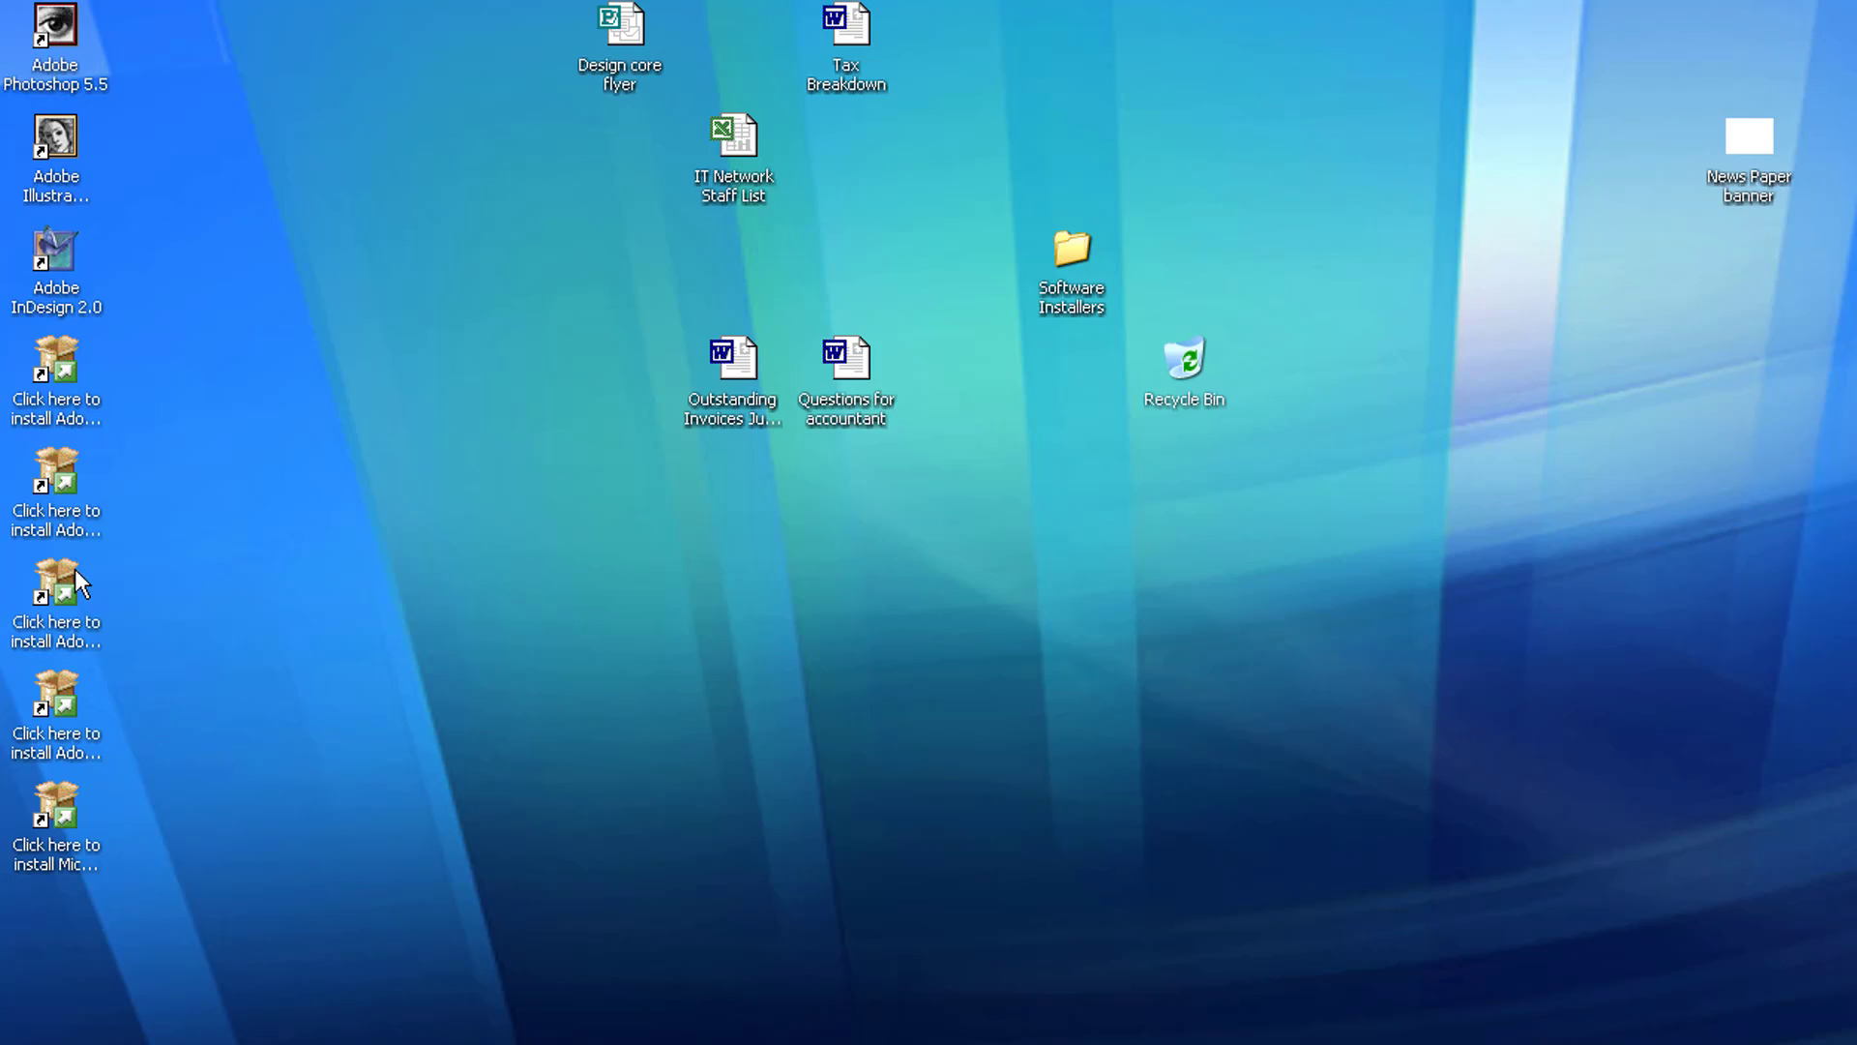
pyautogui.click(62, 381)
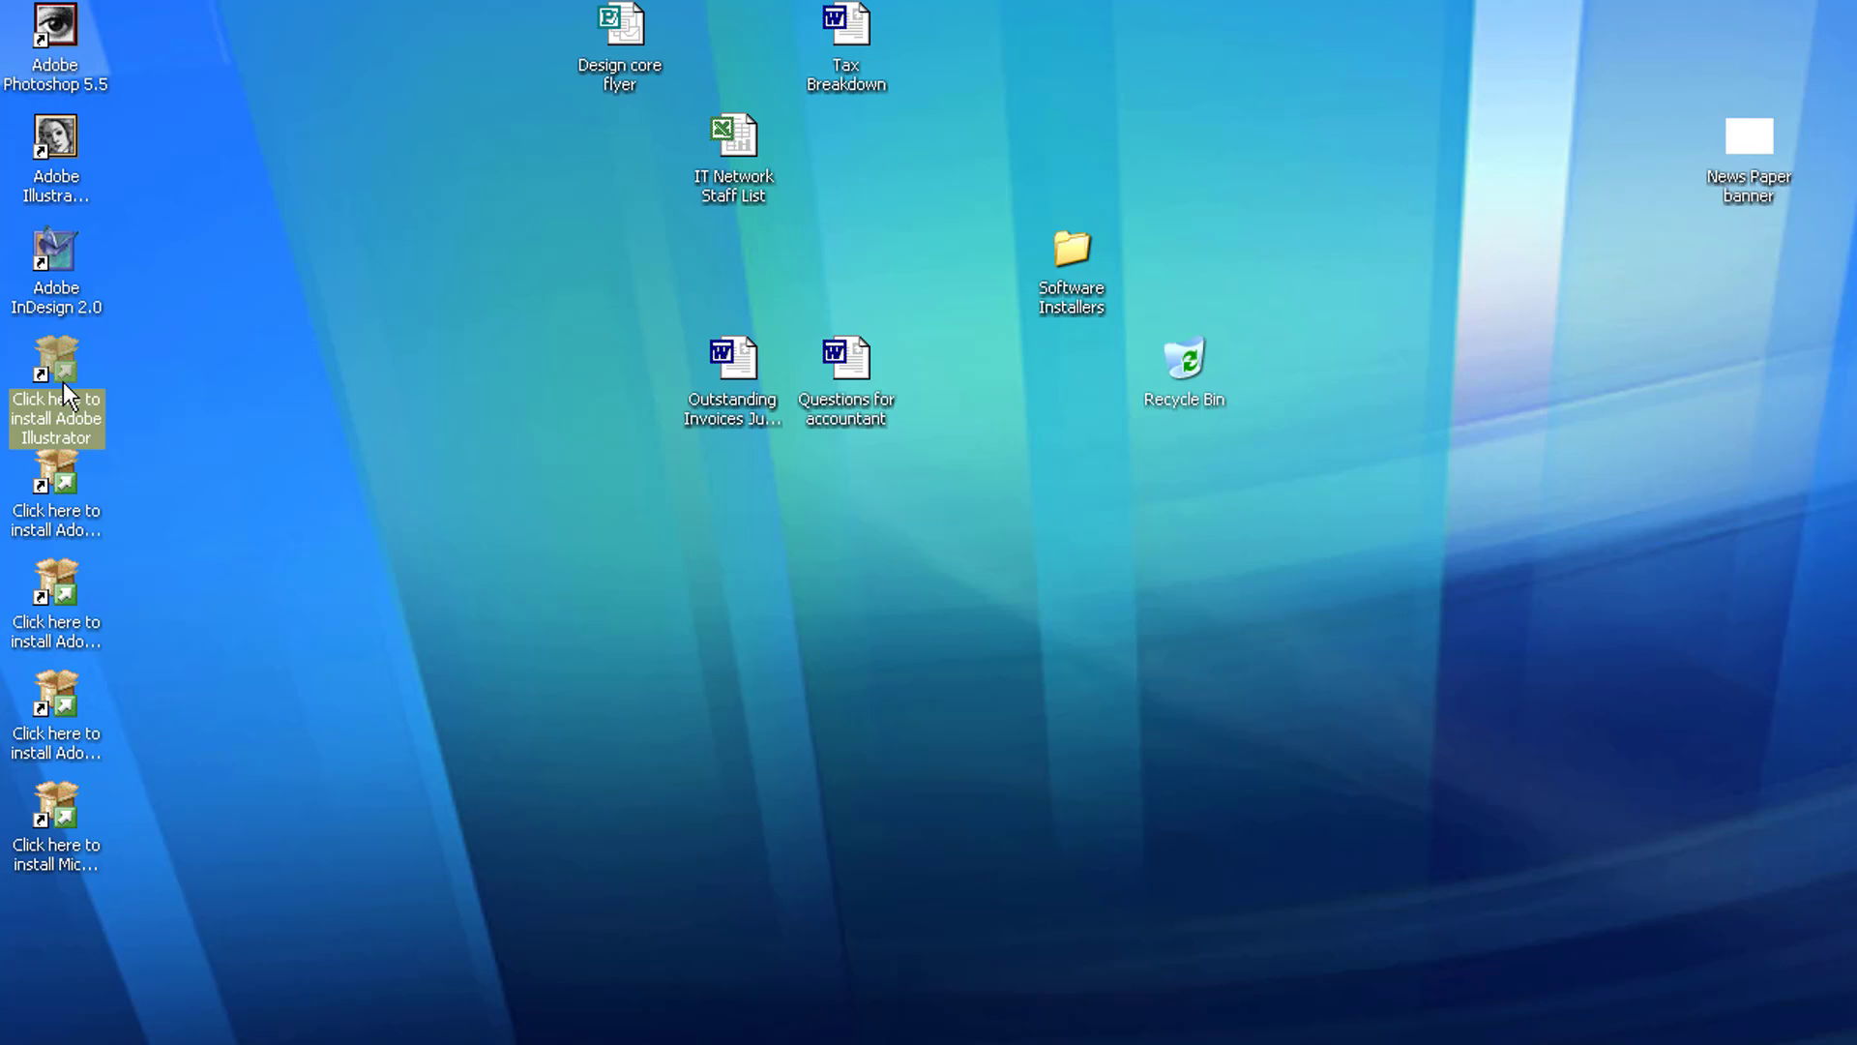
pyautogui.click(44, 816)
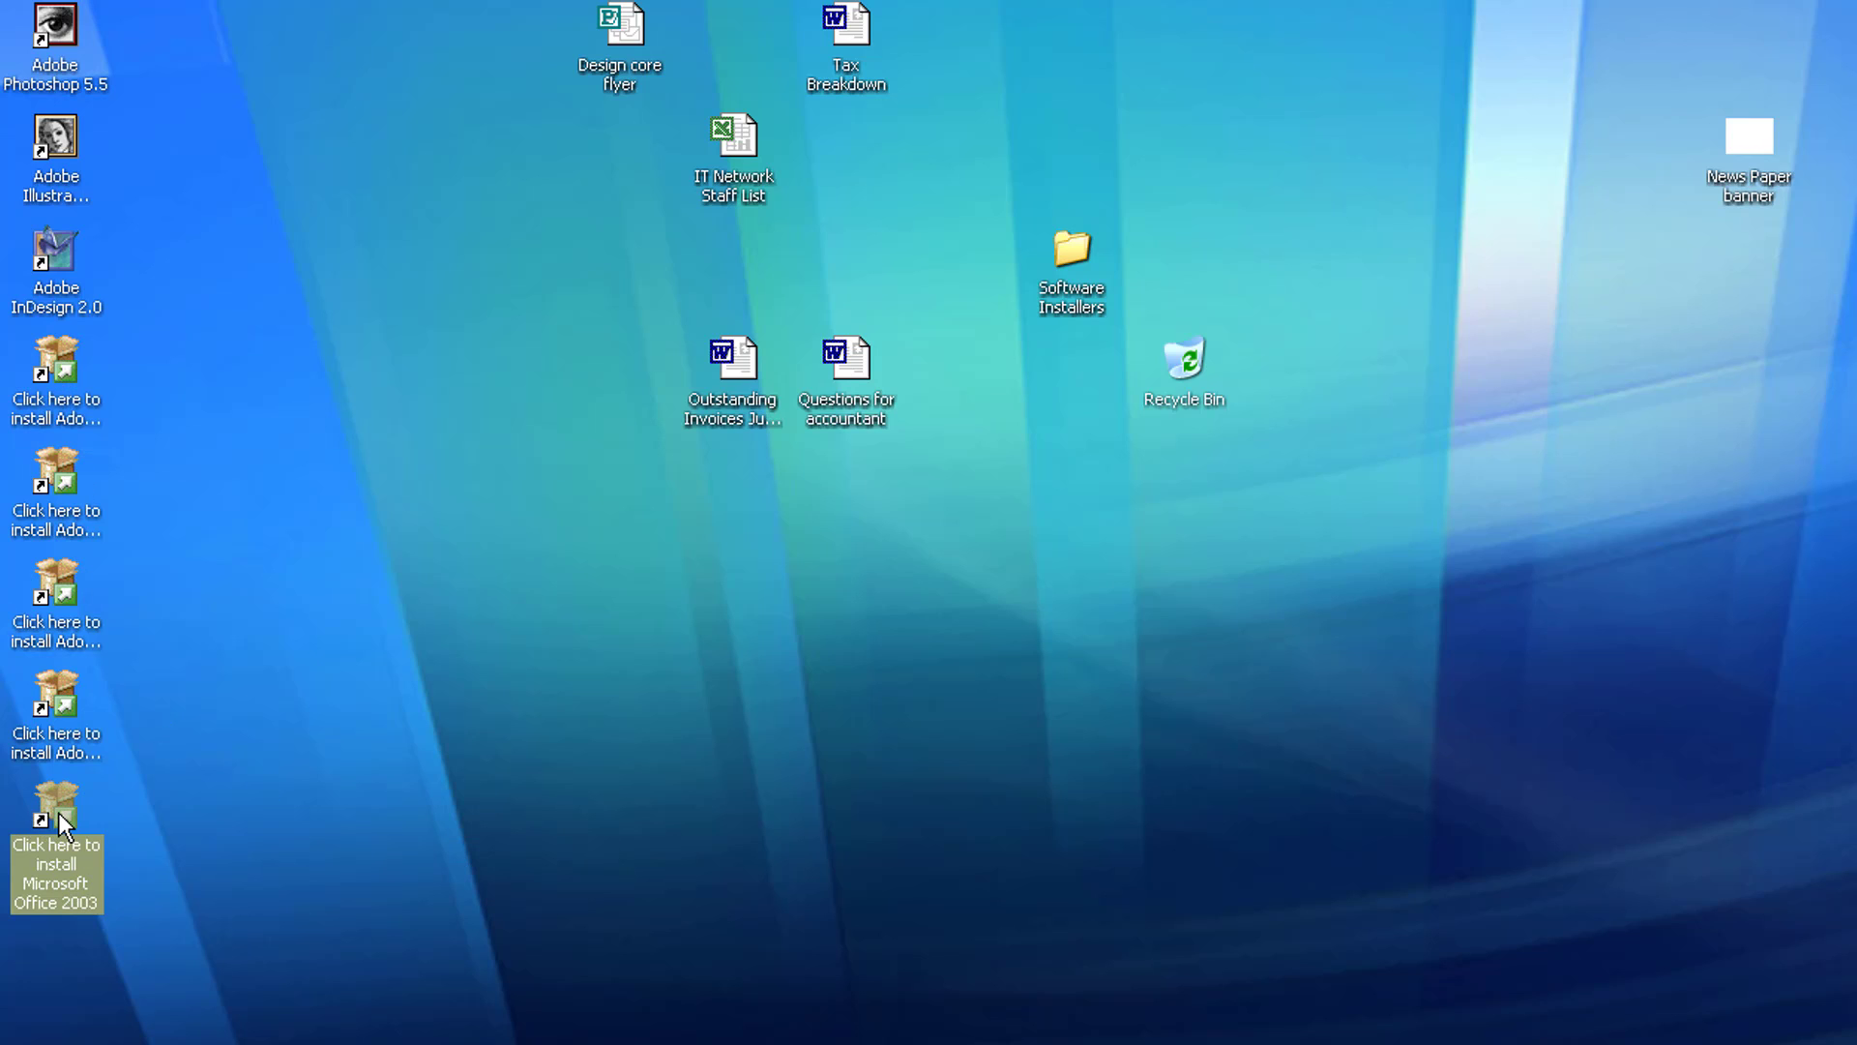
pyautogui.doubleClick(58, 813)
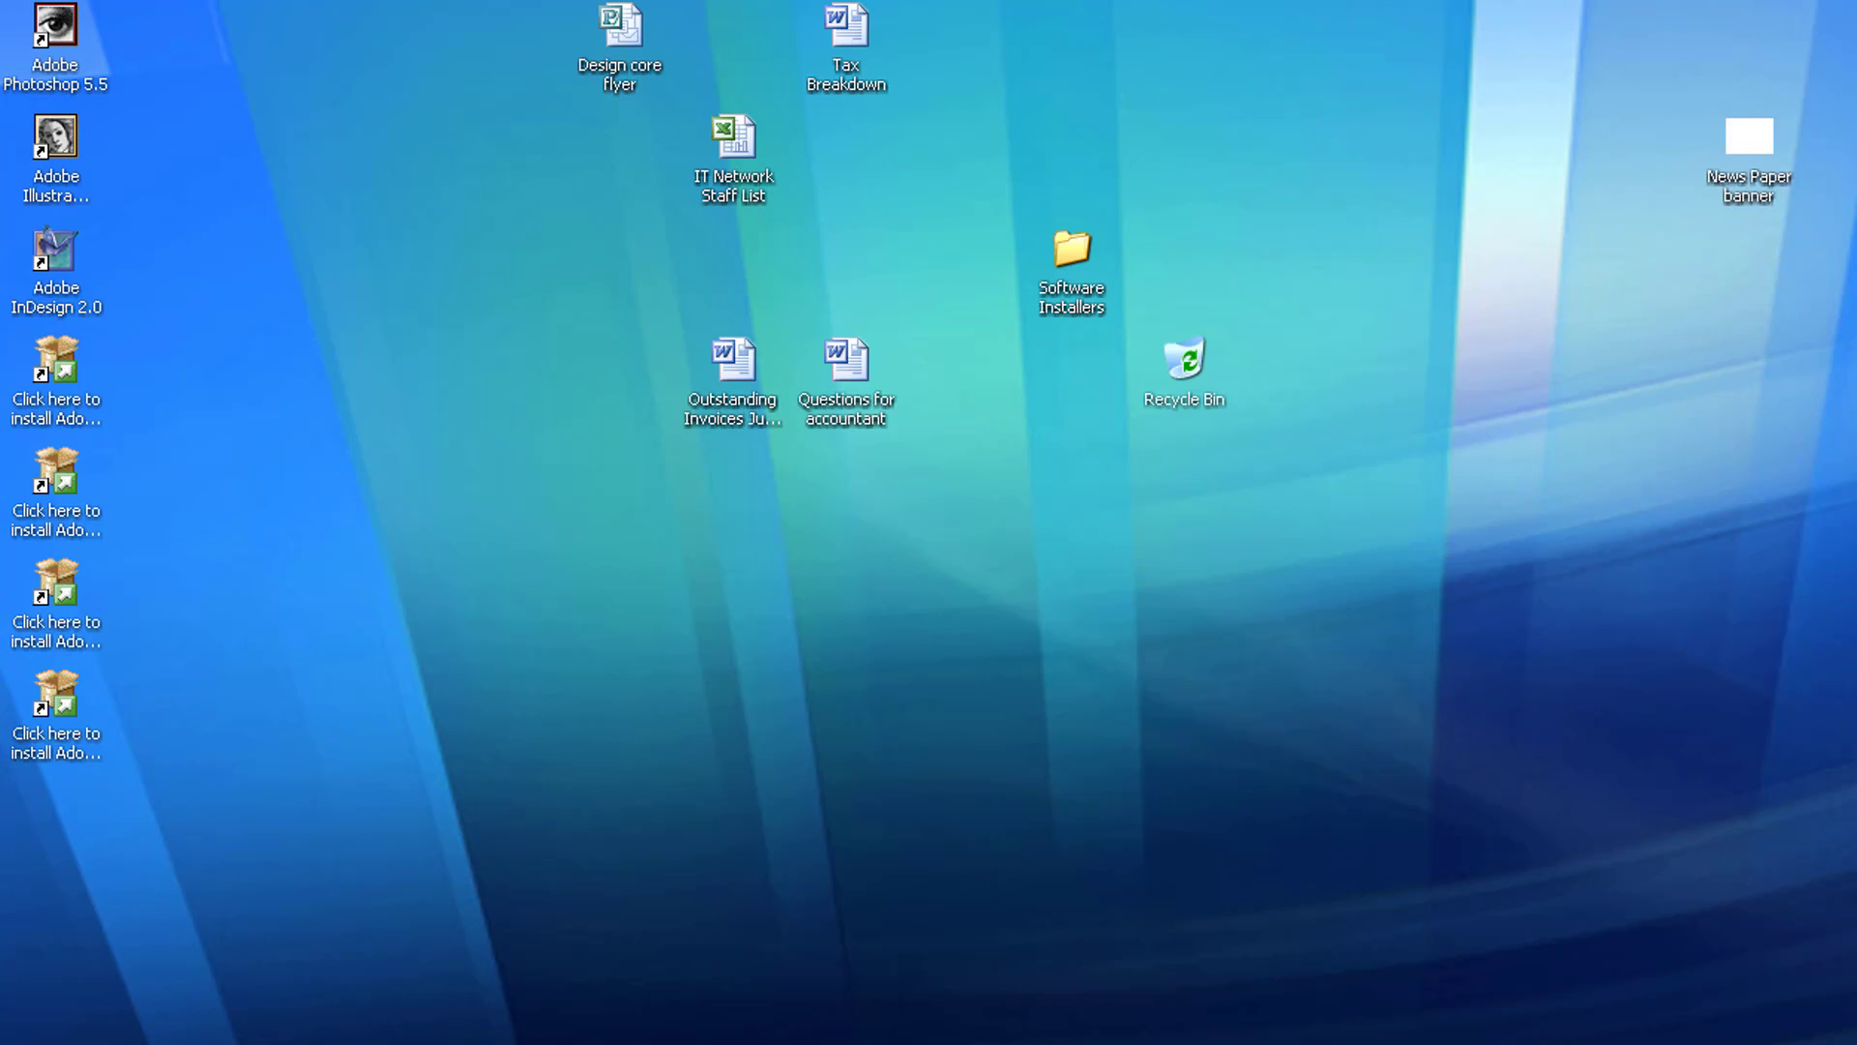
# Check the Microsoft Office programs in the list of installed programs.
pyautogui.press('super')
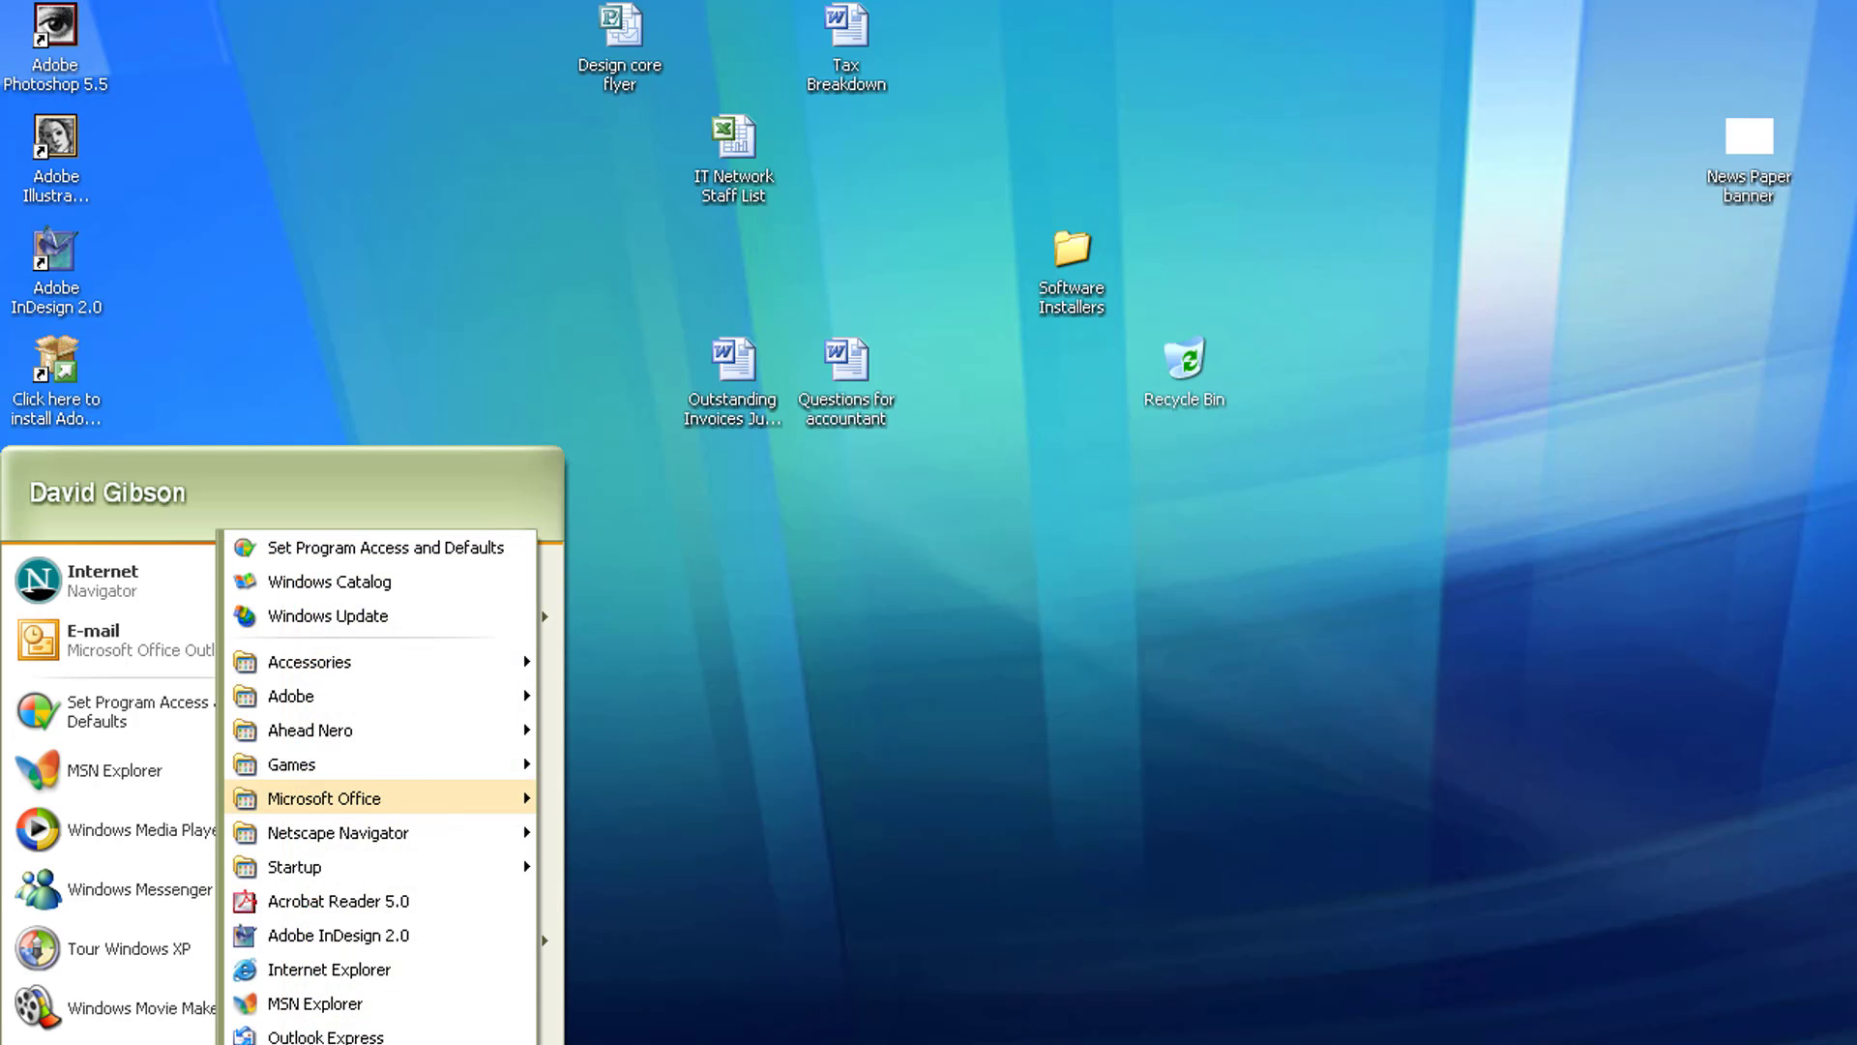
pyautogui.moveTo(463, 797)
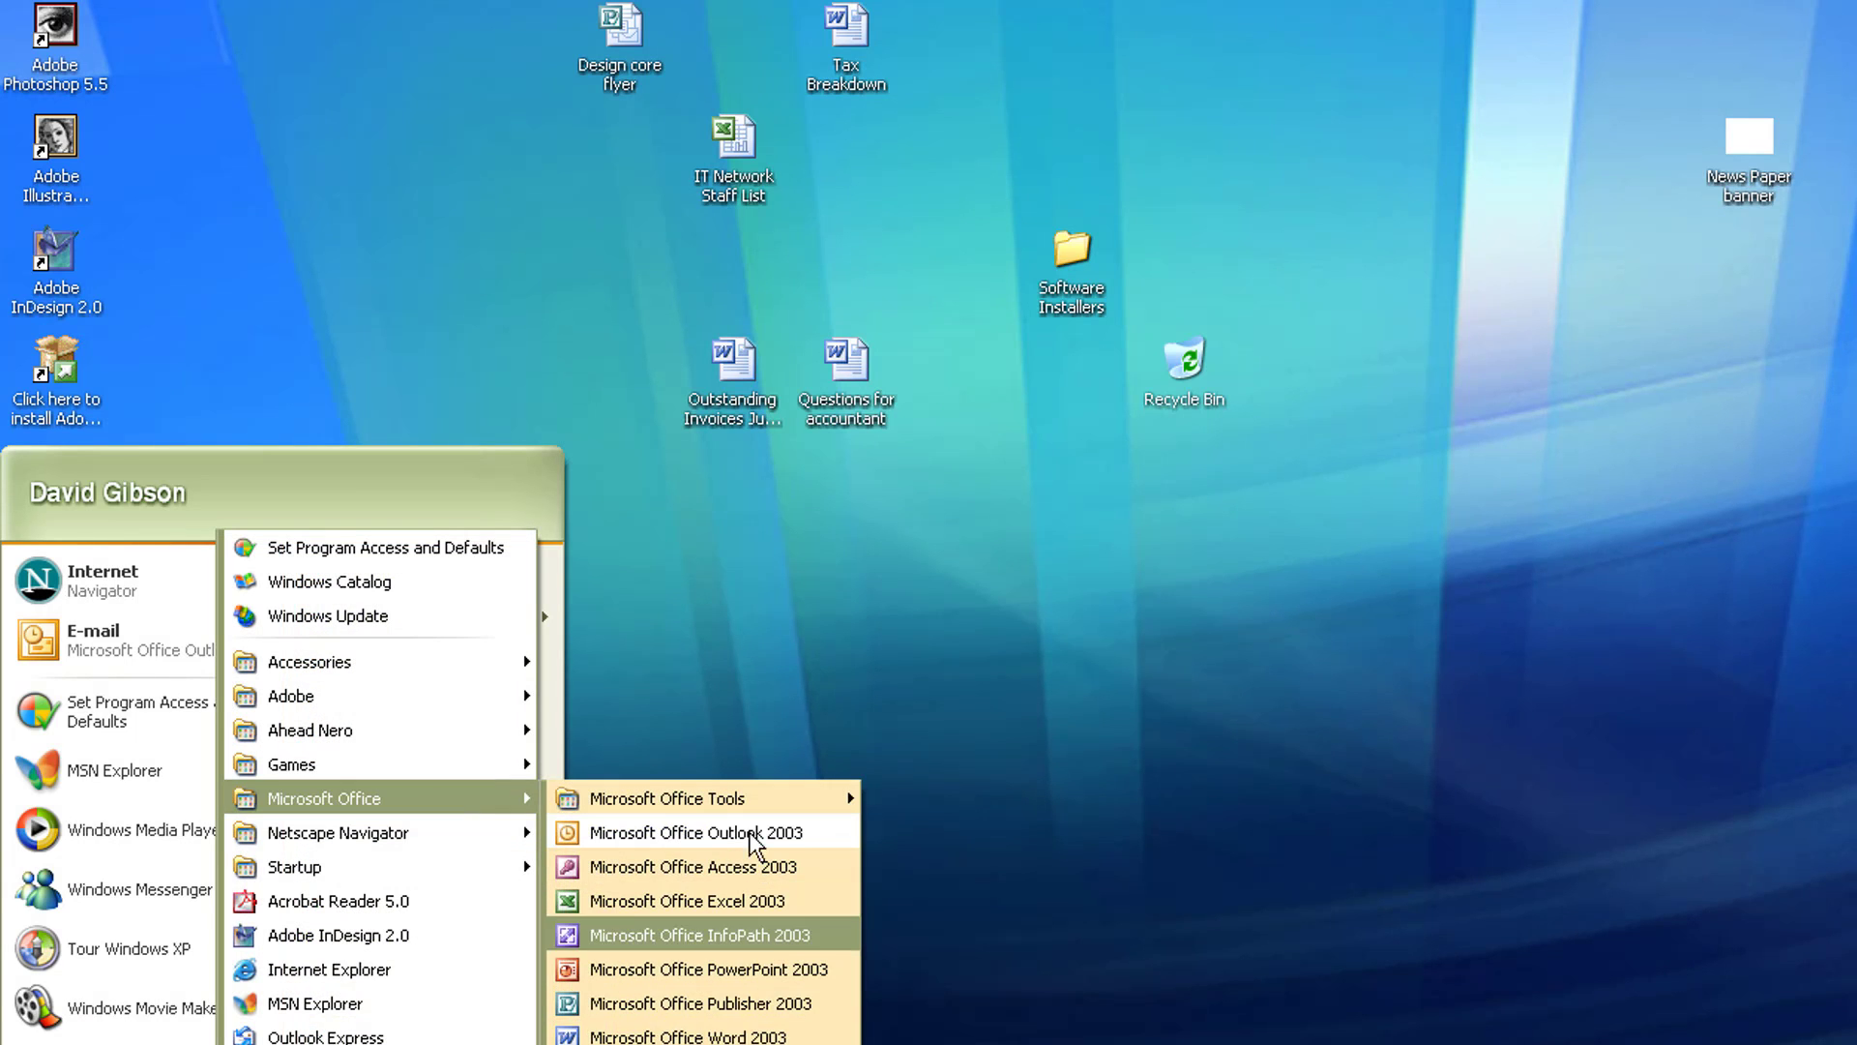
pyautogui.click(752, 700)
# Launch the Adobe Illustrator installer and confirm the prefilled user and registration information as a business registration.
pyautogui.click(62, 390)
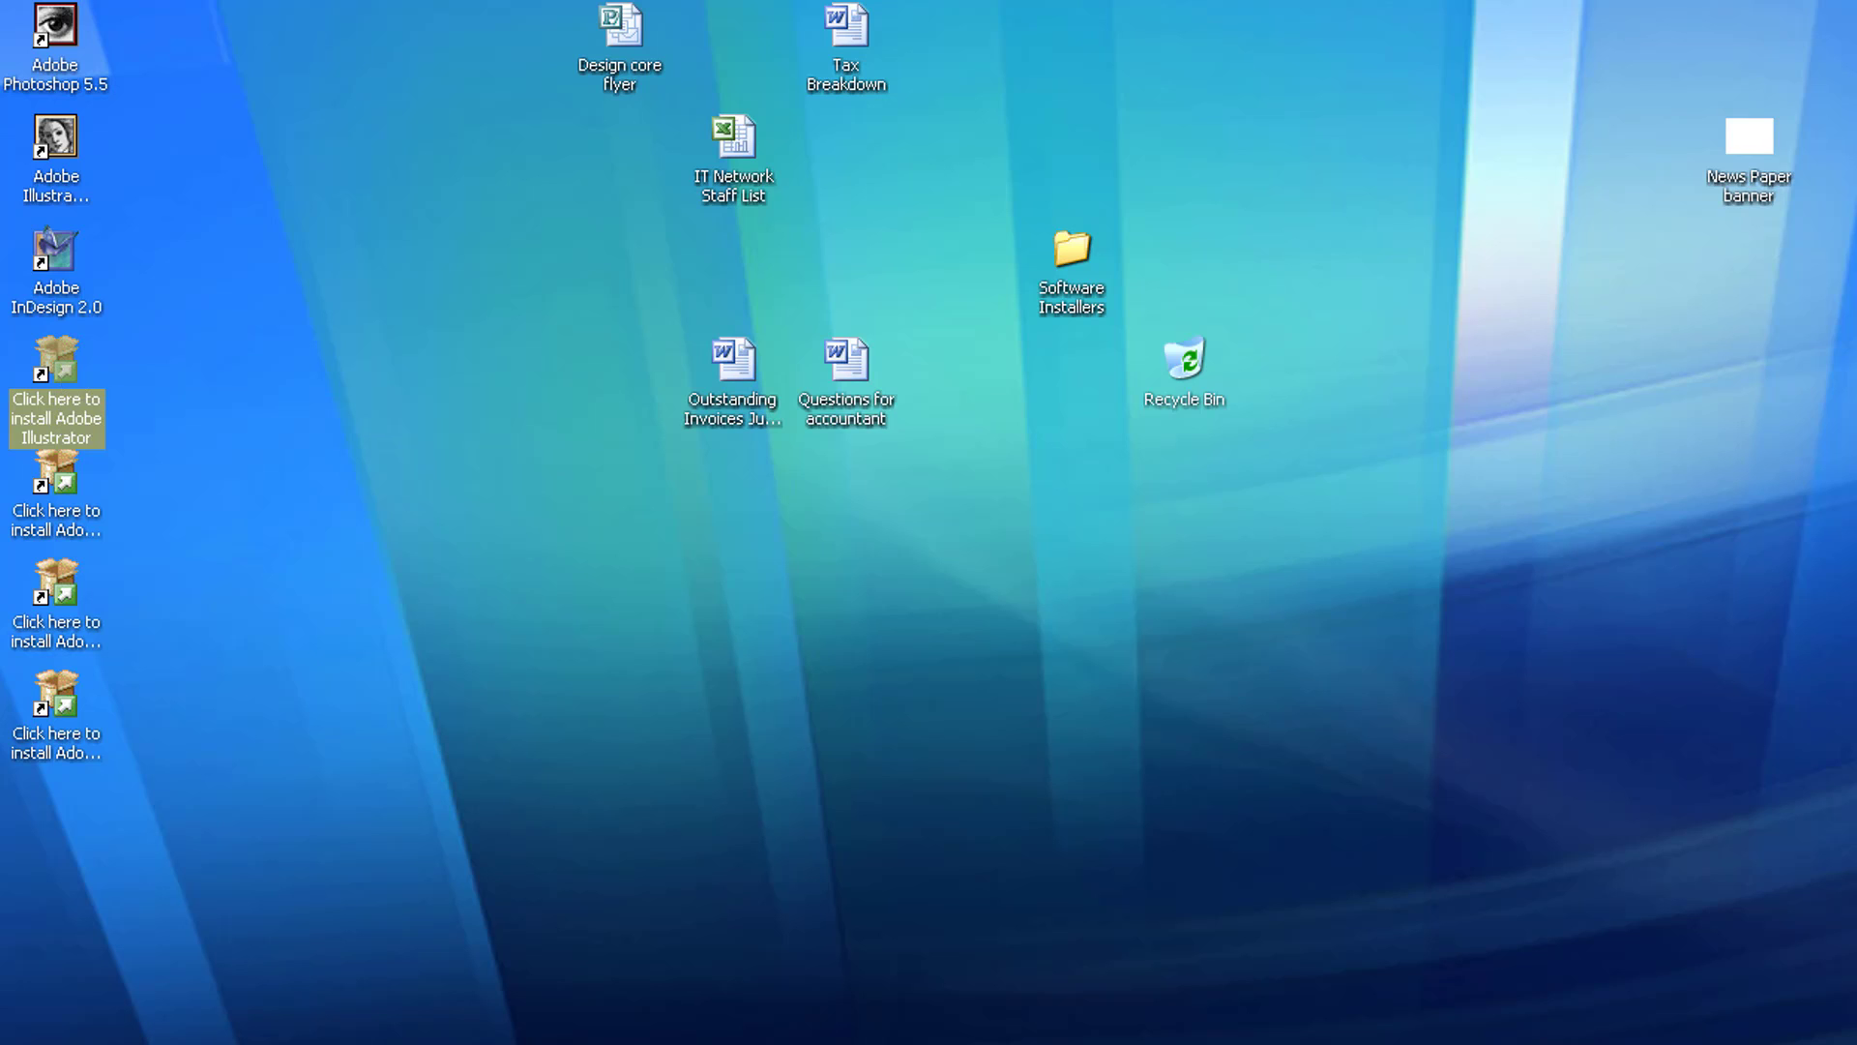
pyautogui.press('Return')
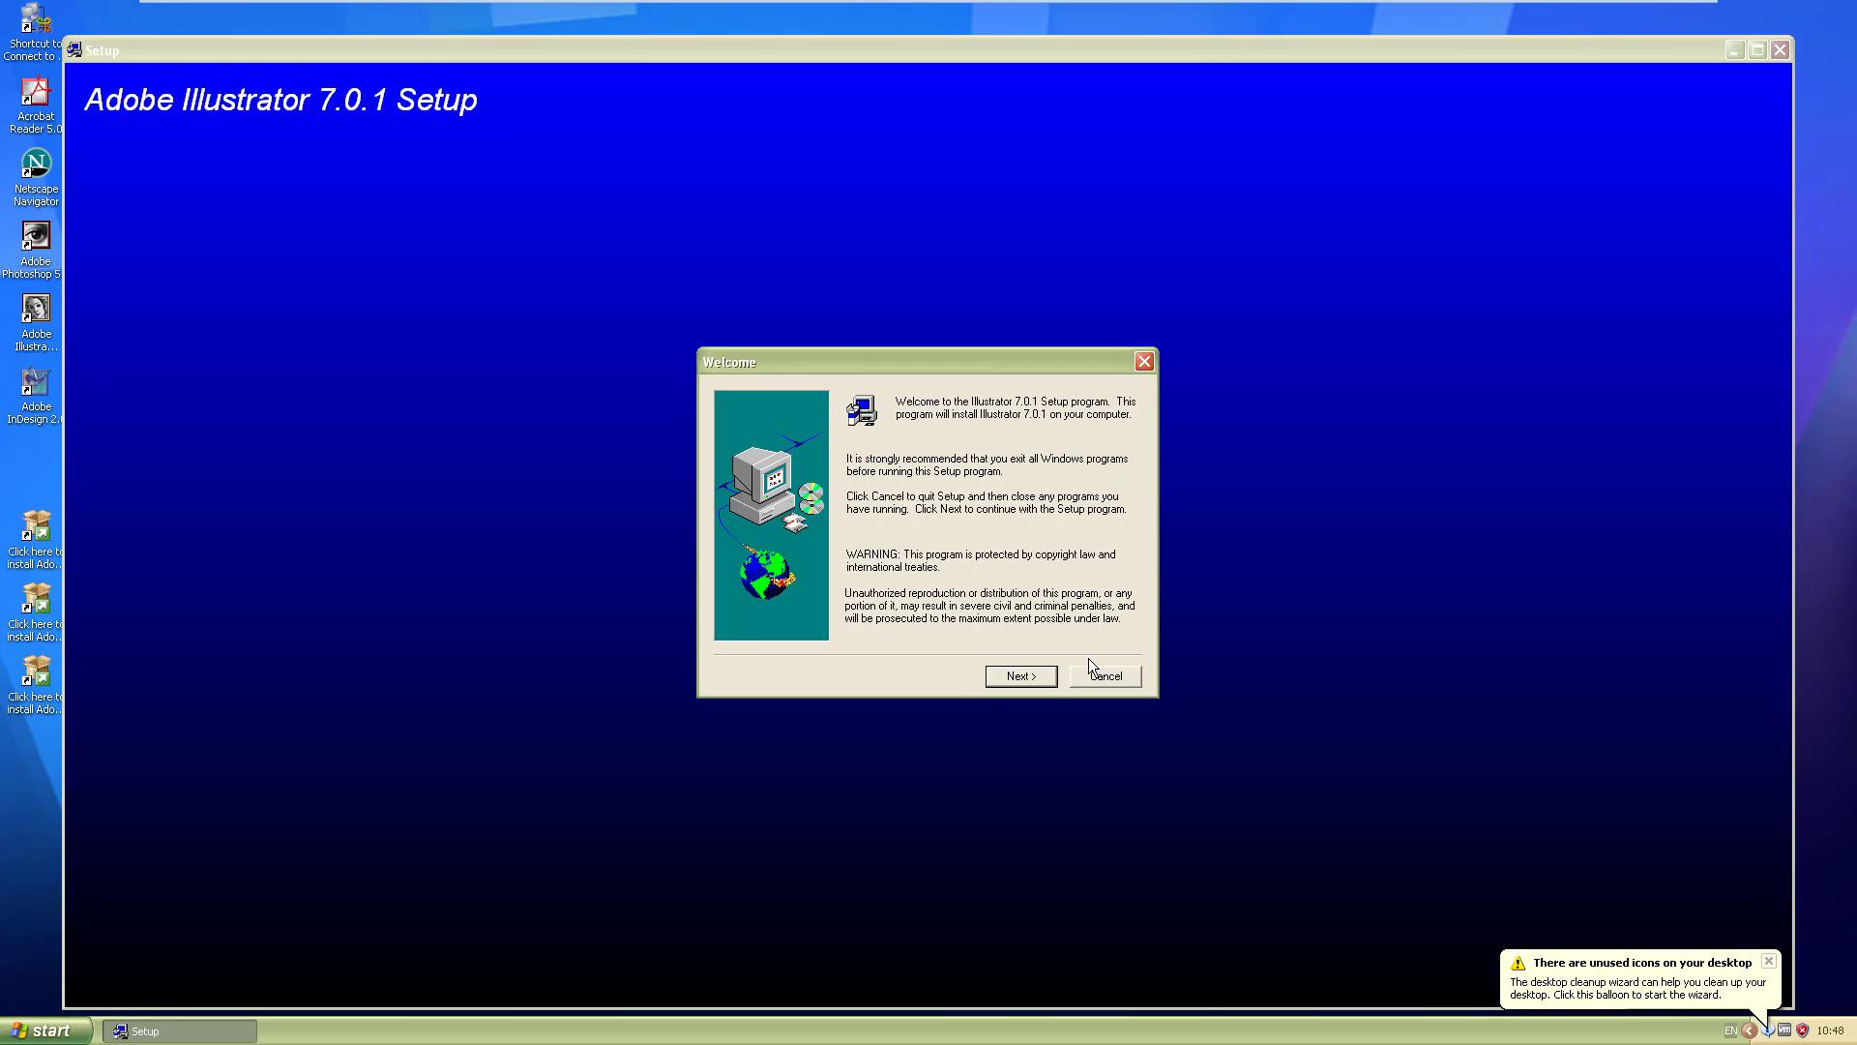
pyautogui.click(1046, 680)
pyautogui.click(1045, 680)
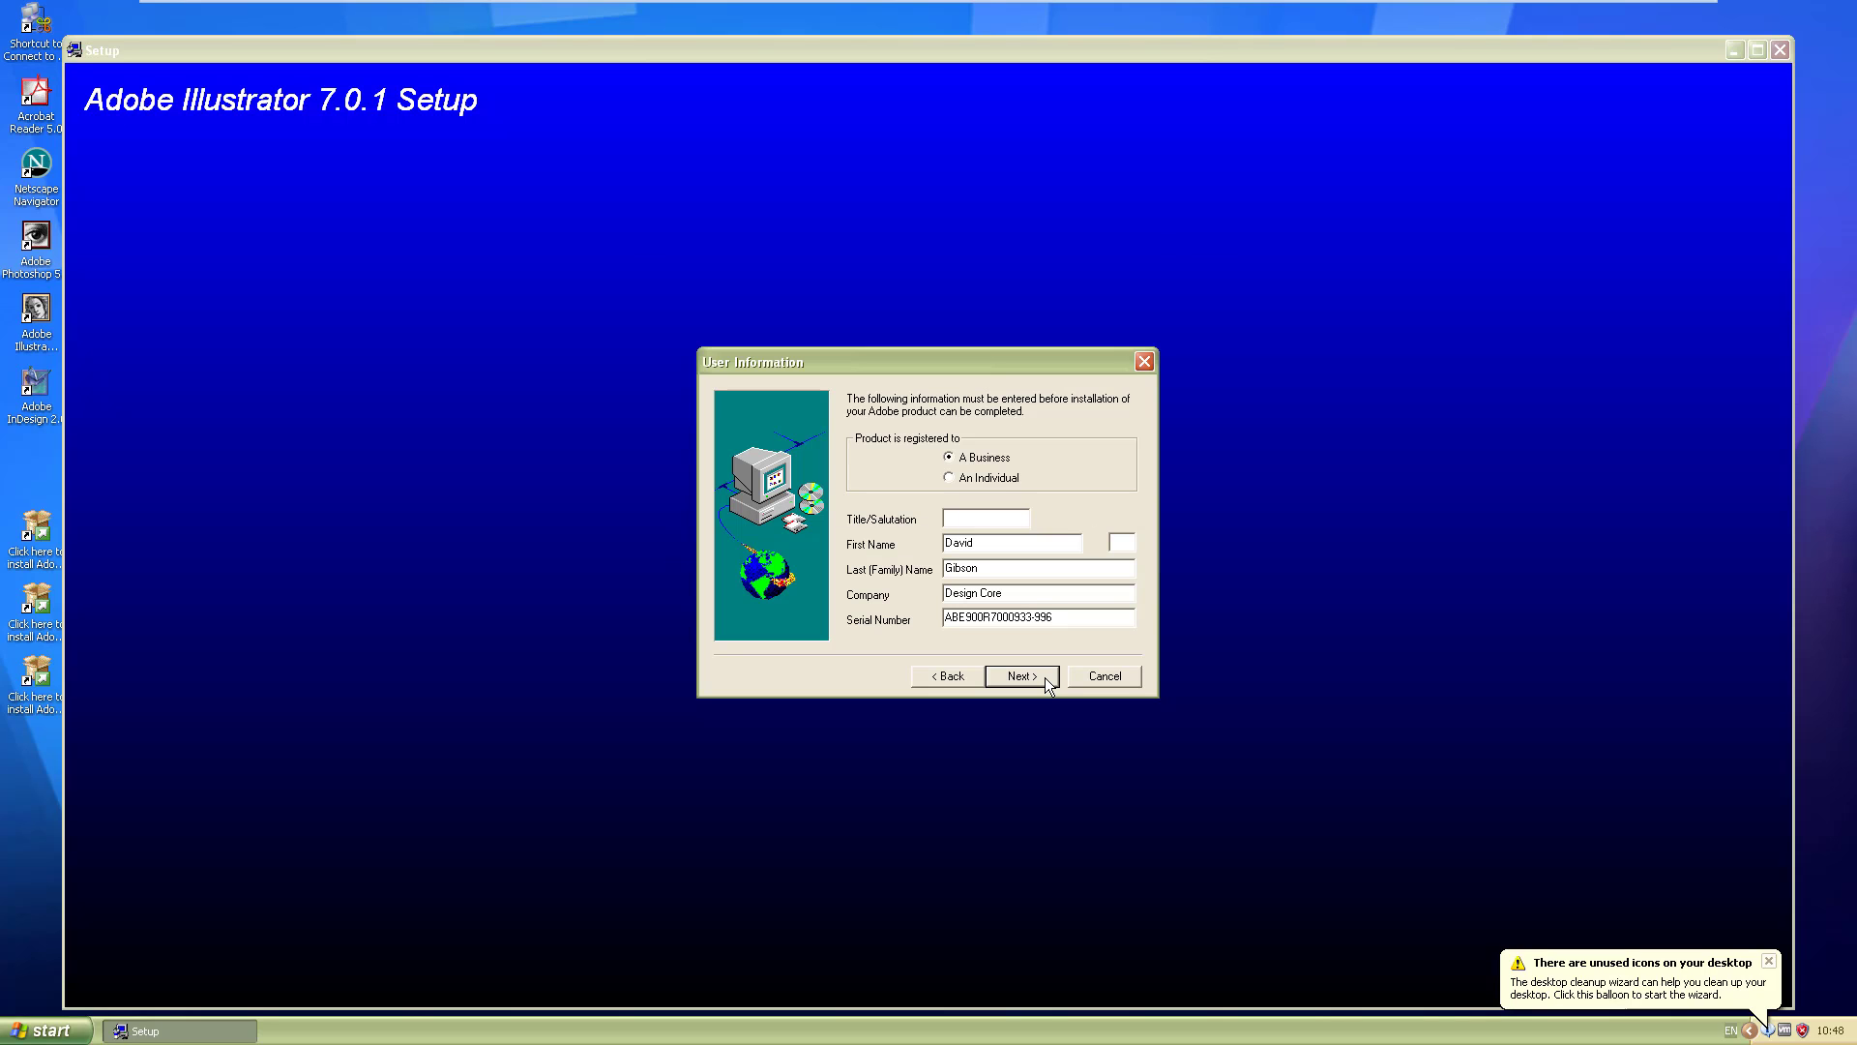
pyautogui.click(1045, 677)
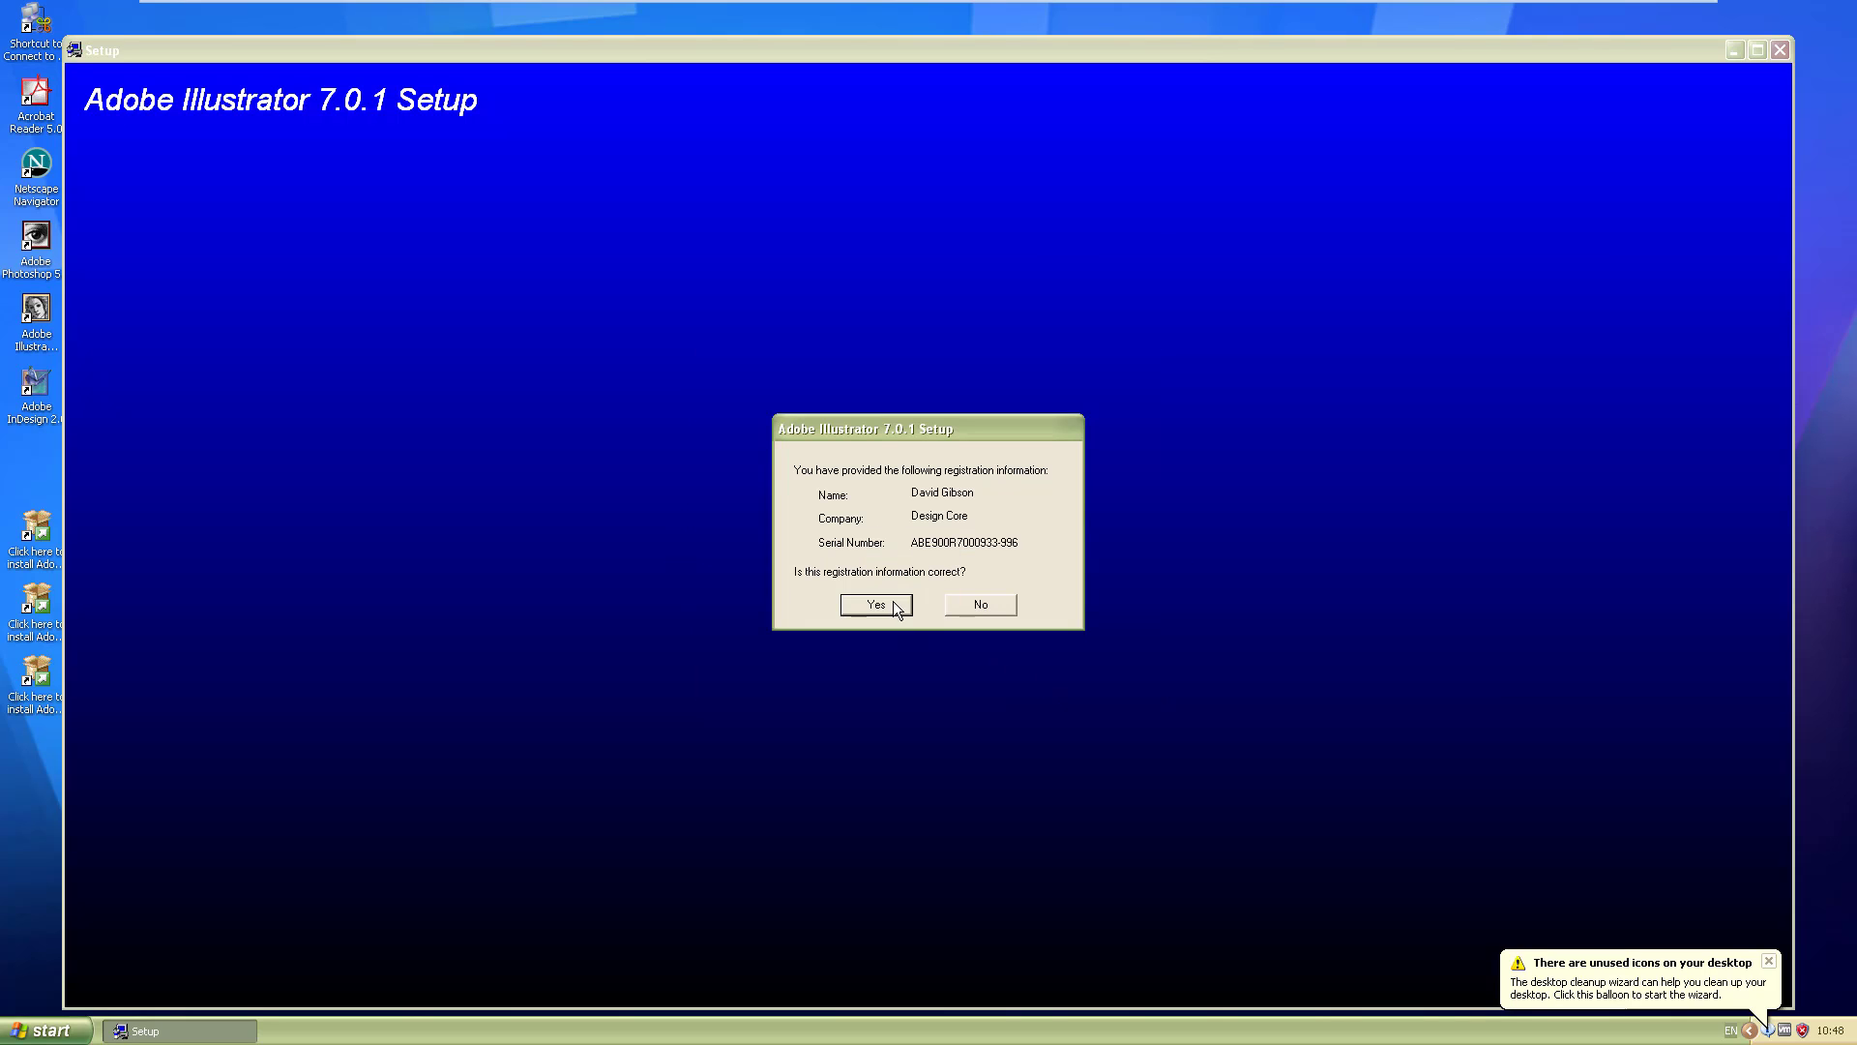
pyautogui.click(892, 602)
# Complete the Illustrator 7.0.1 setup with its default options and without online registration.
pyautogui.click(1020, 675)
pyautogui.click(1019, 675)
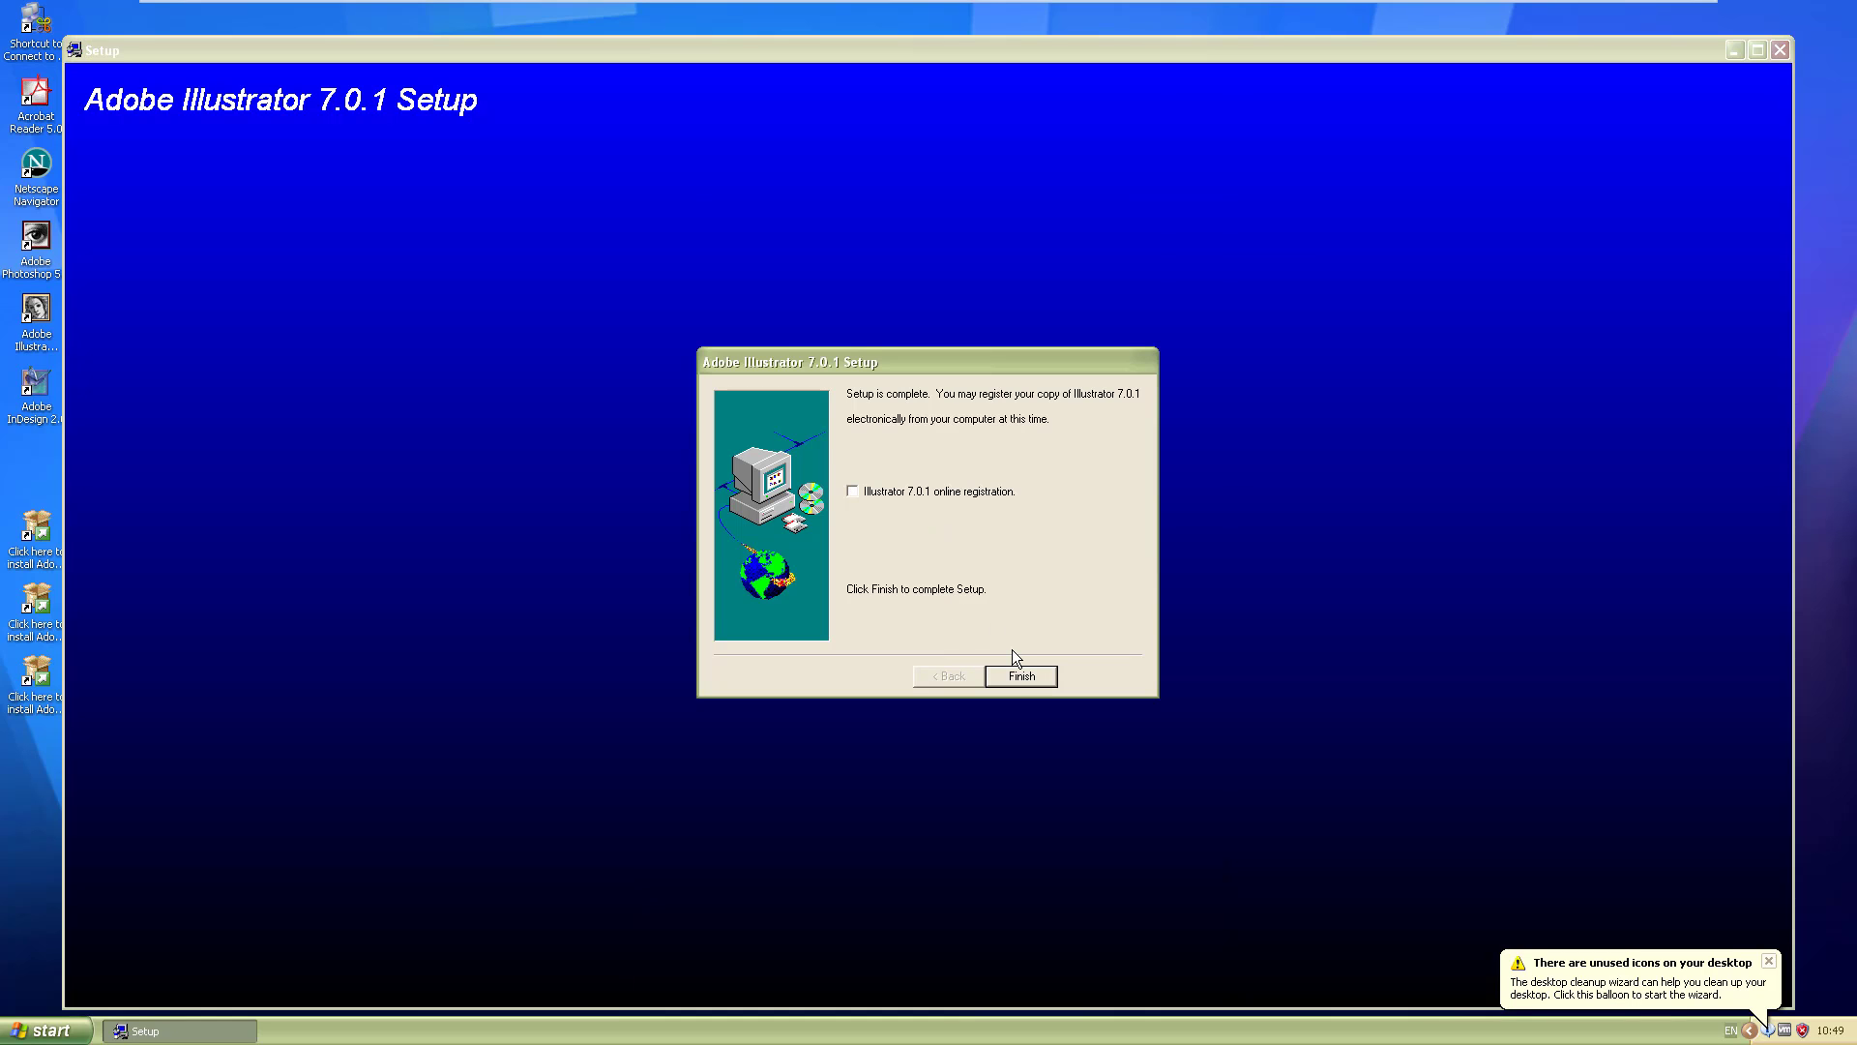
pyautogui.click(1011, 677)
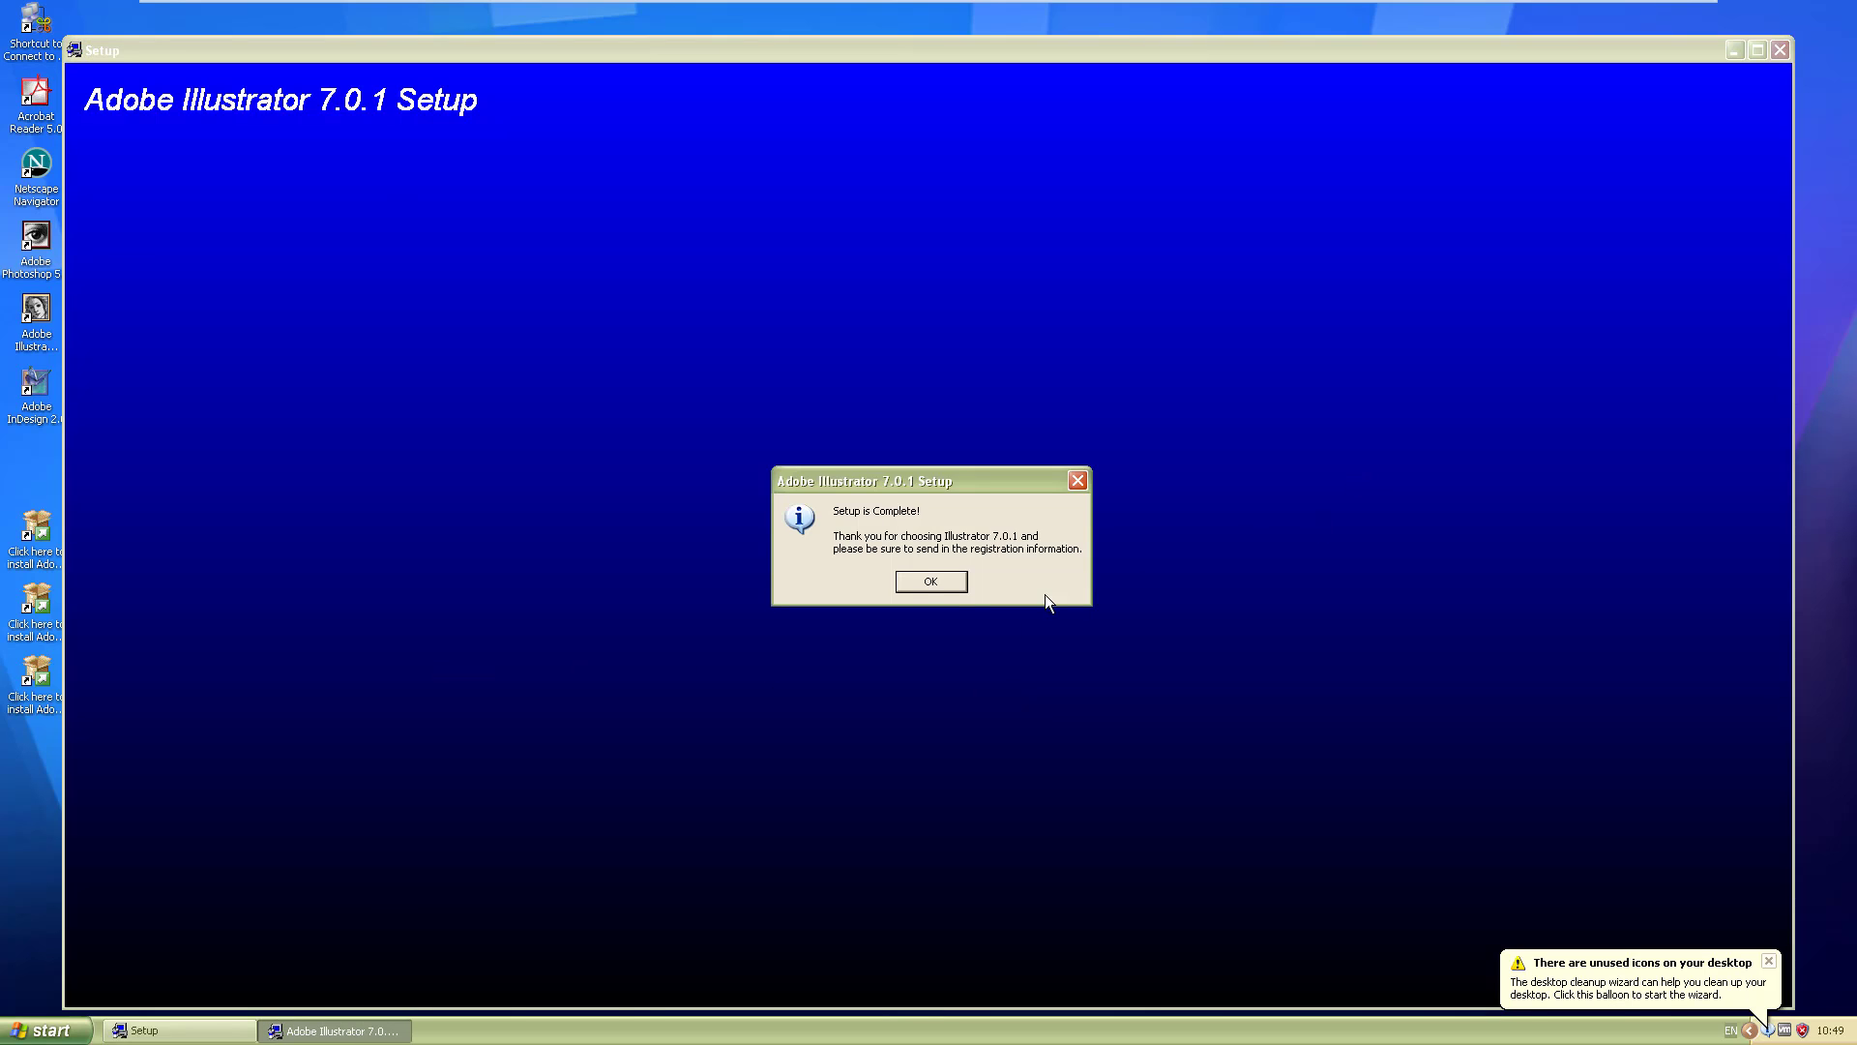
pyautogui.click(932, 582)
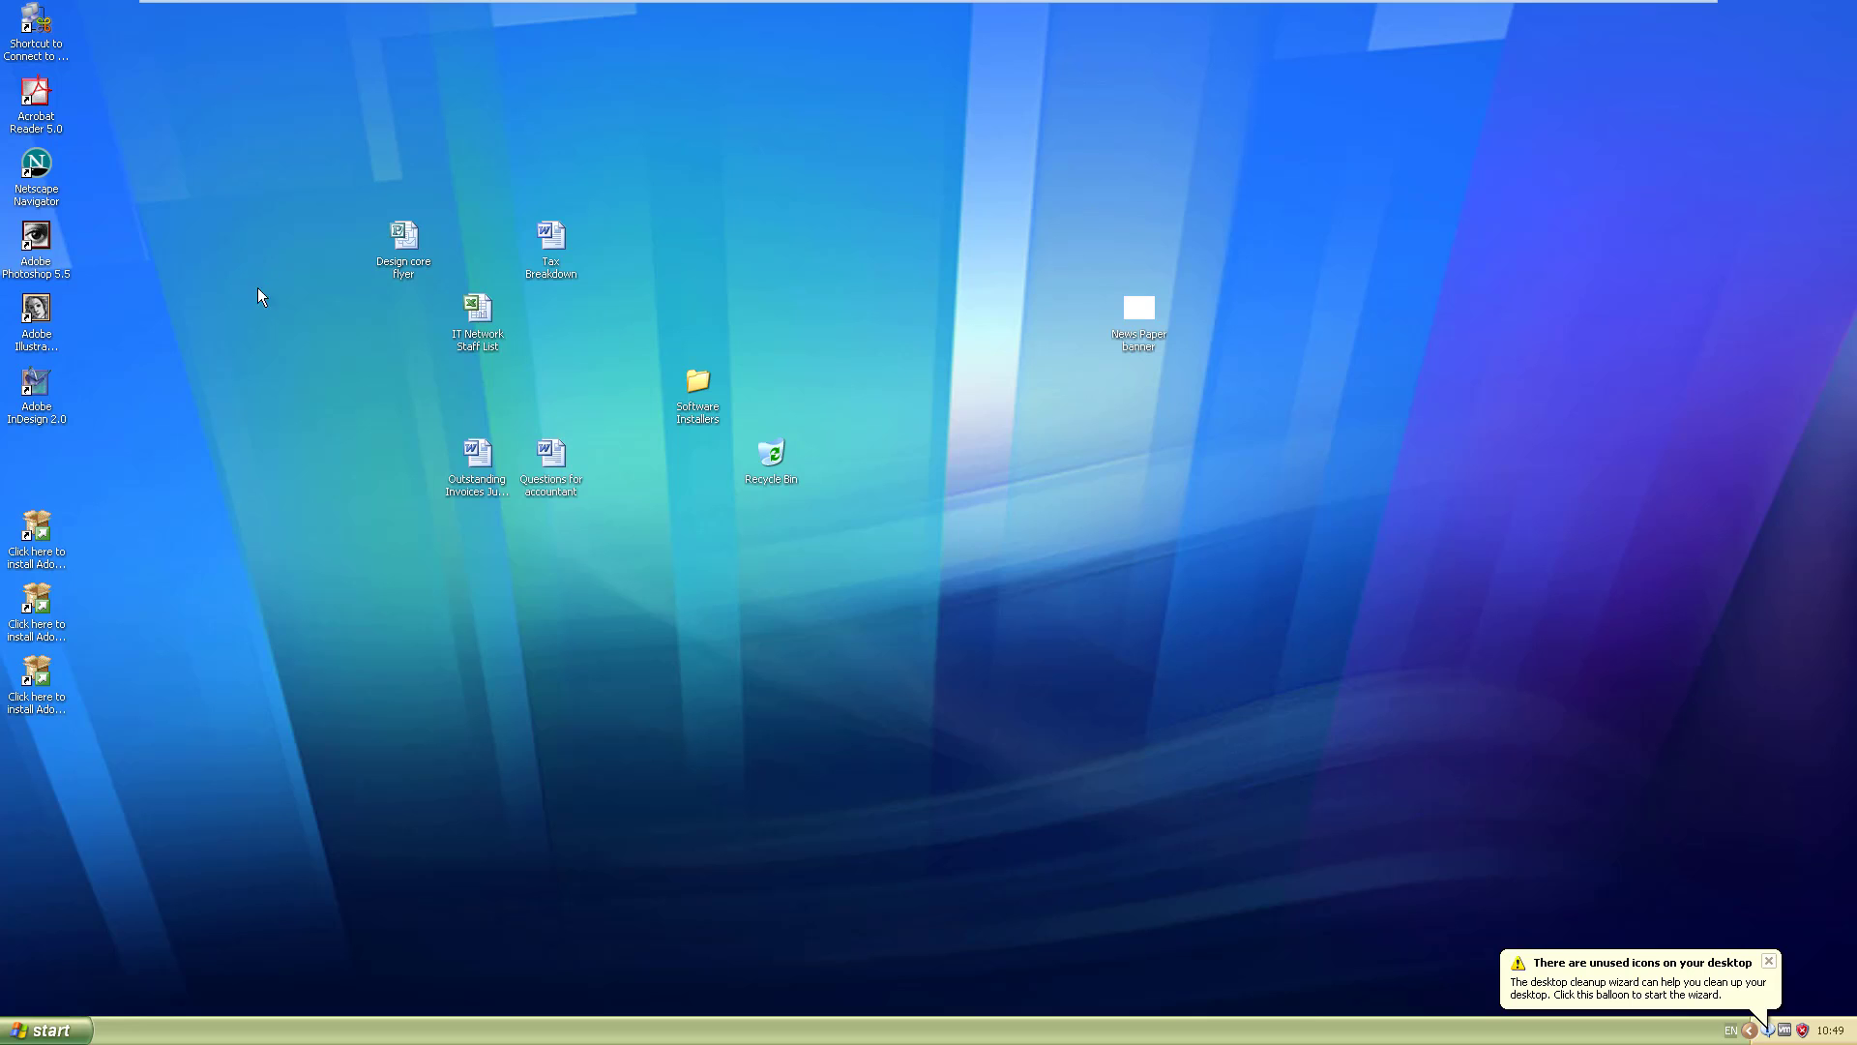
# Run the Adobe Photoshop 5.5 installer, leaving the file type associations set to Do not change.
pyautogui.click(39, 534)
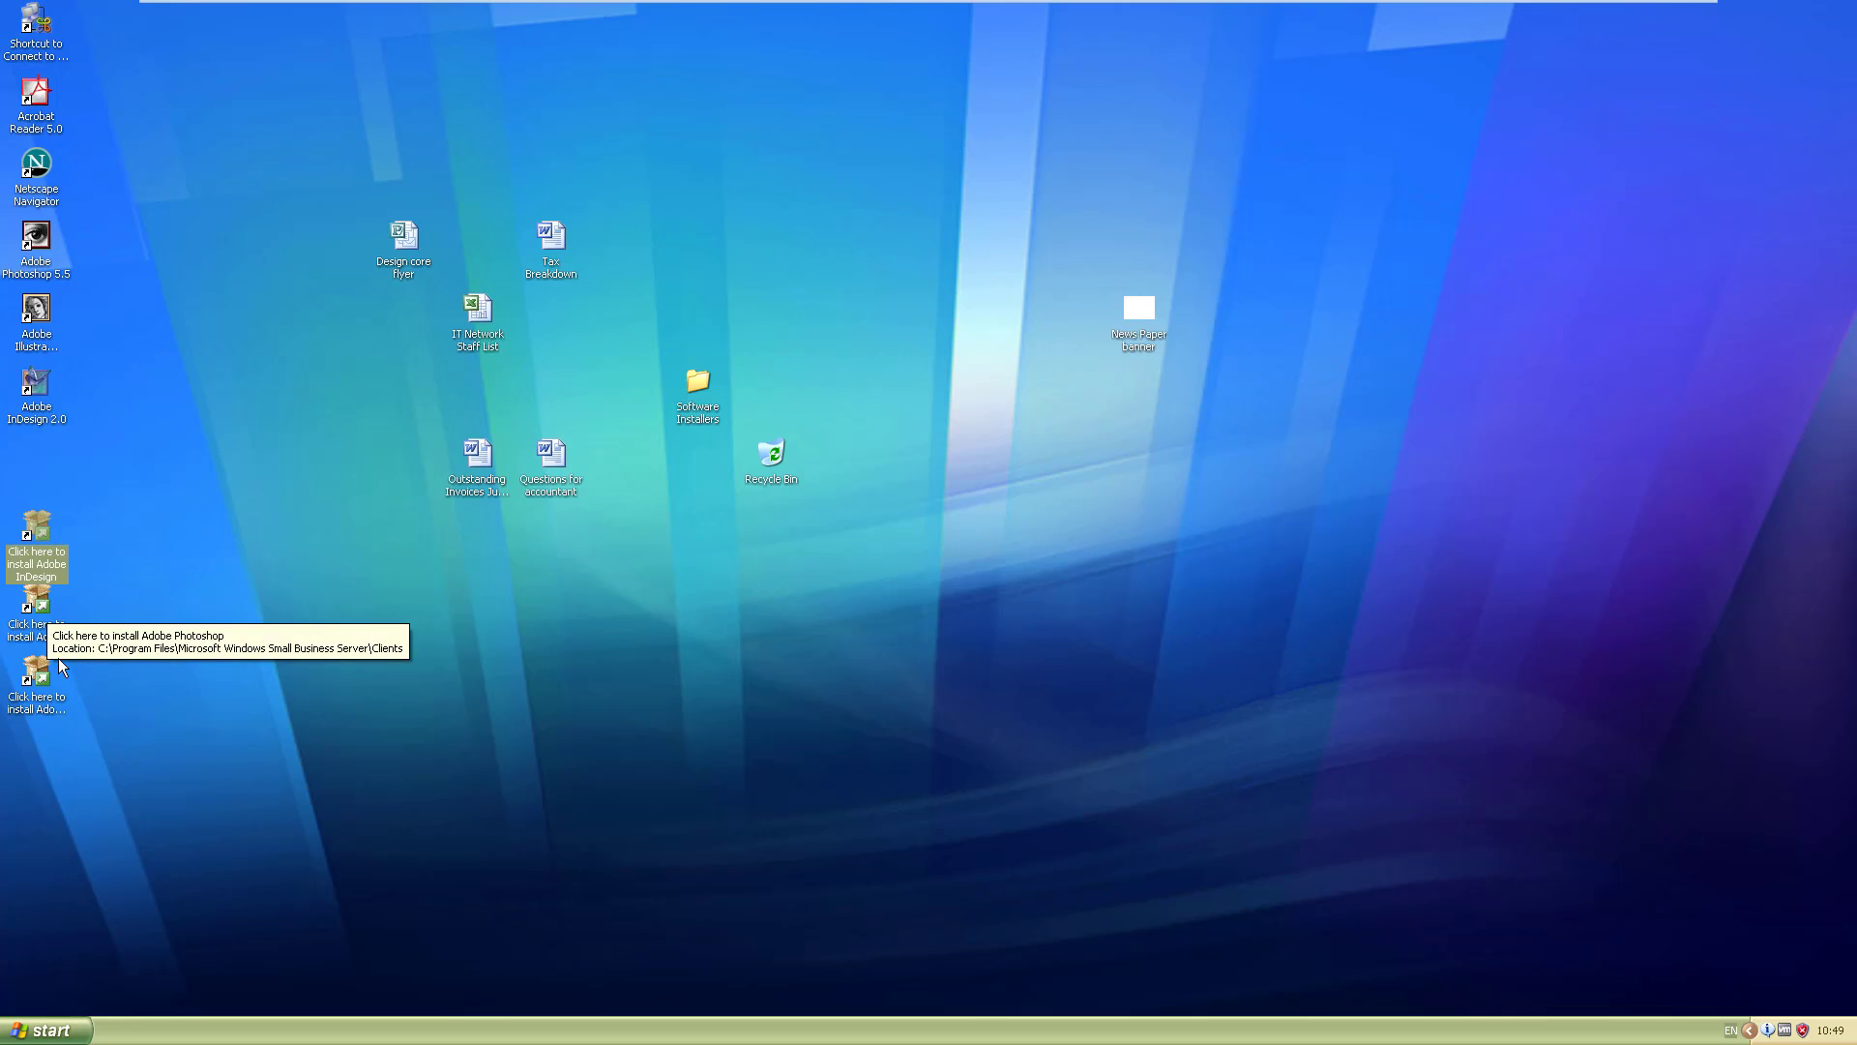
pyautogui.click(41, 616)
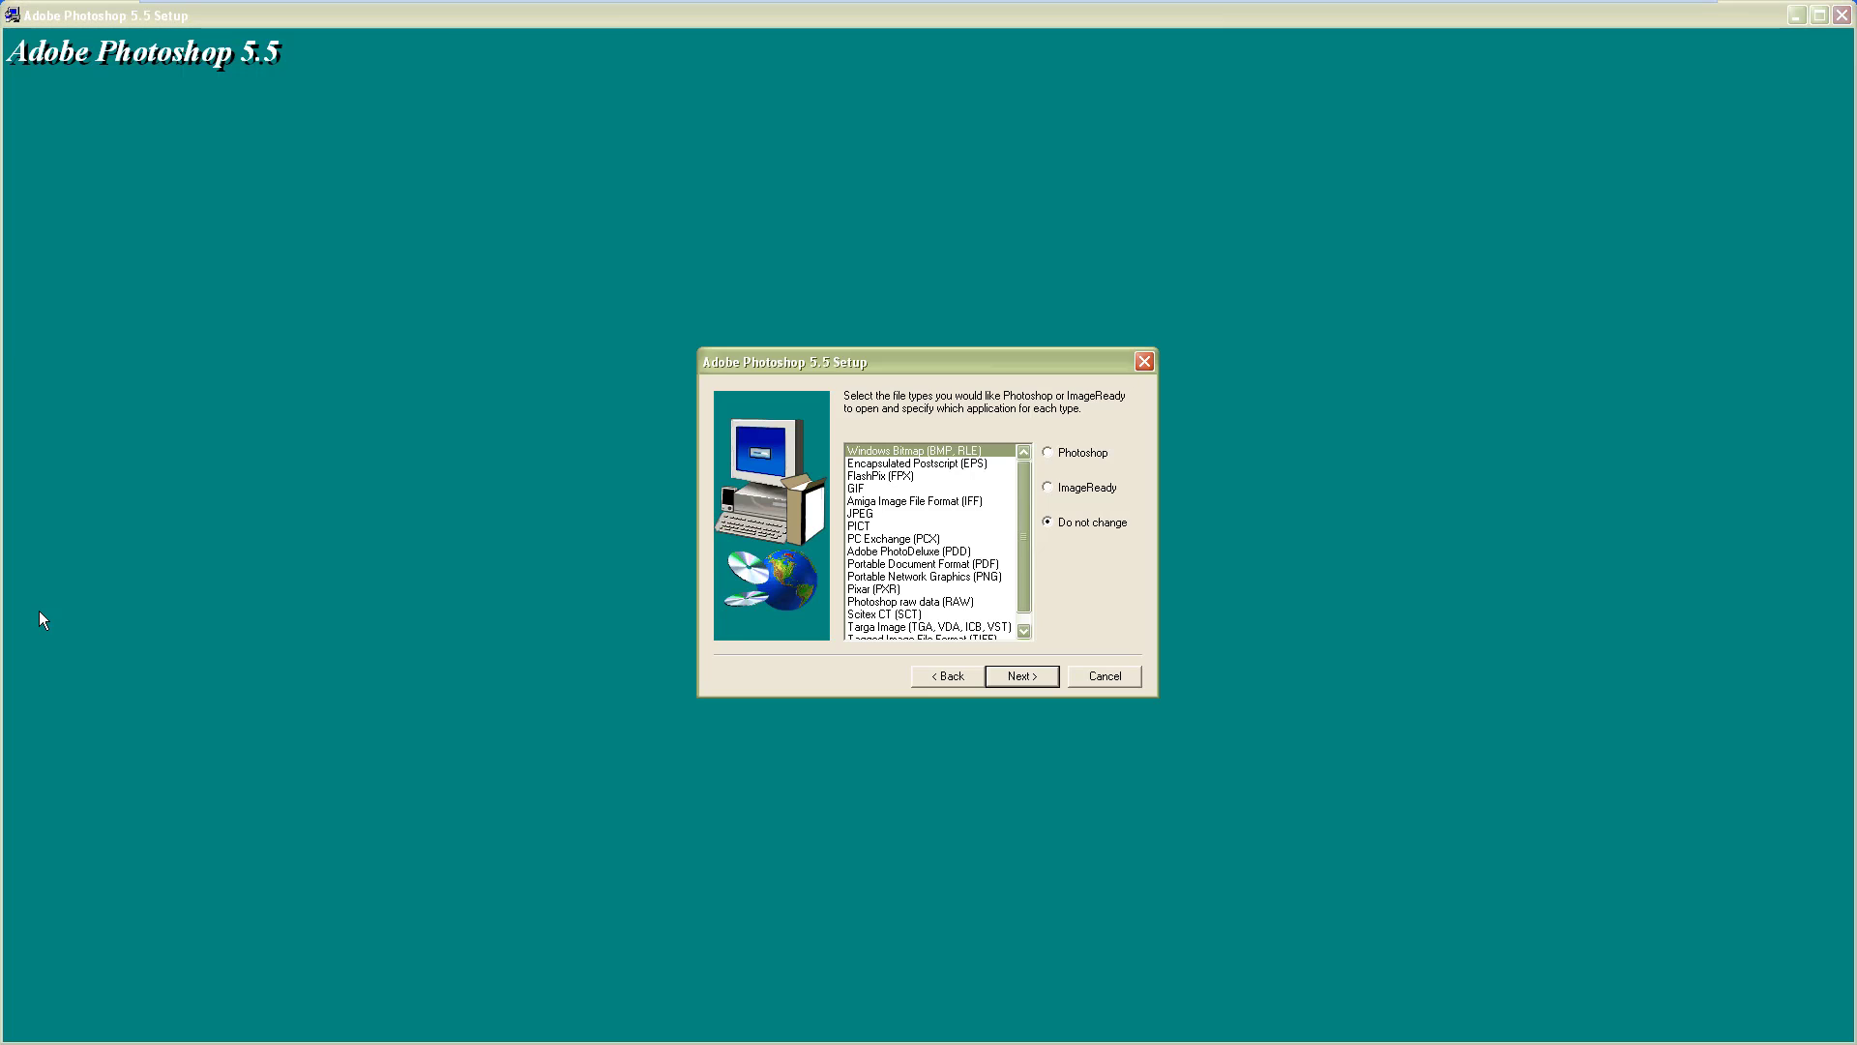
pyautogui.click(1013, 681)
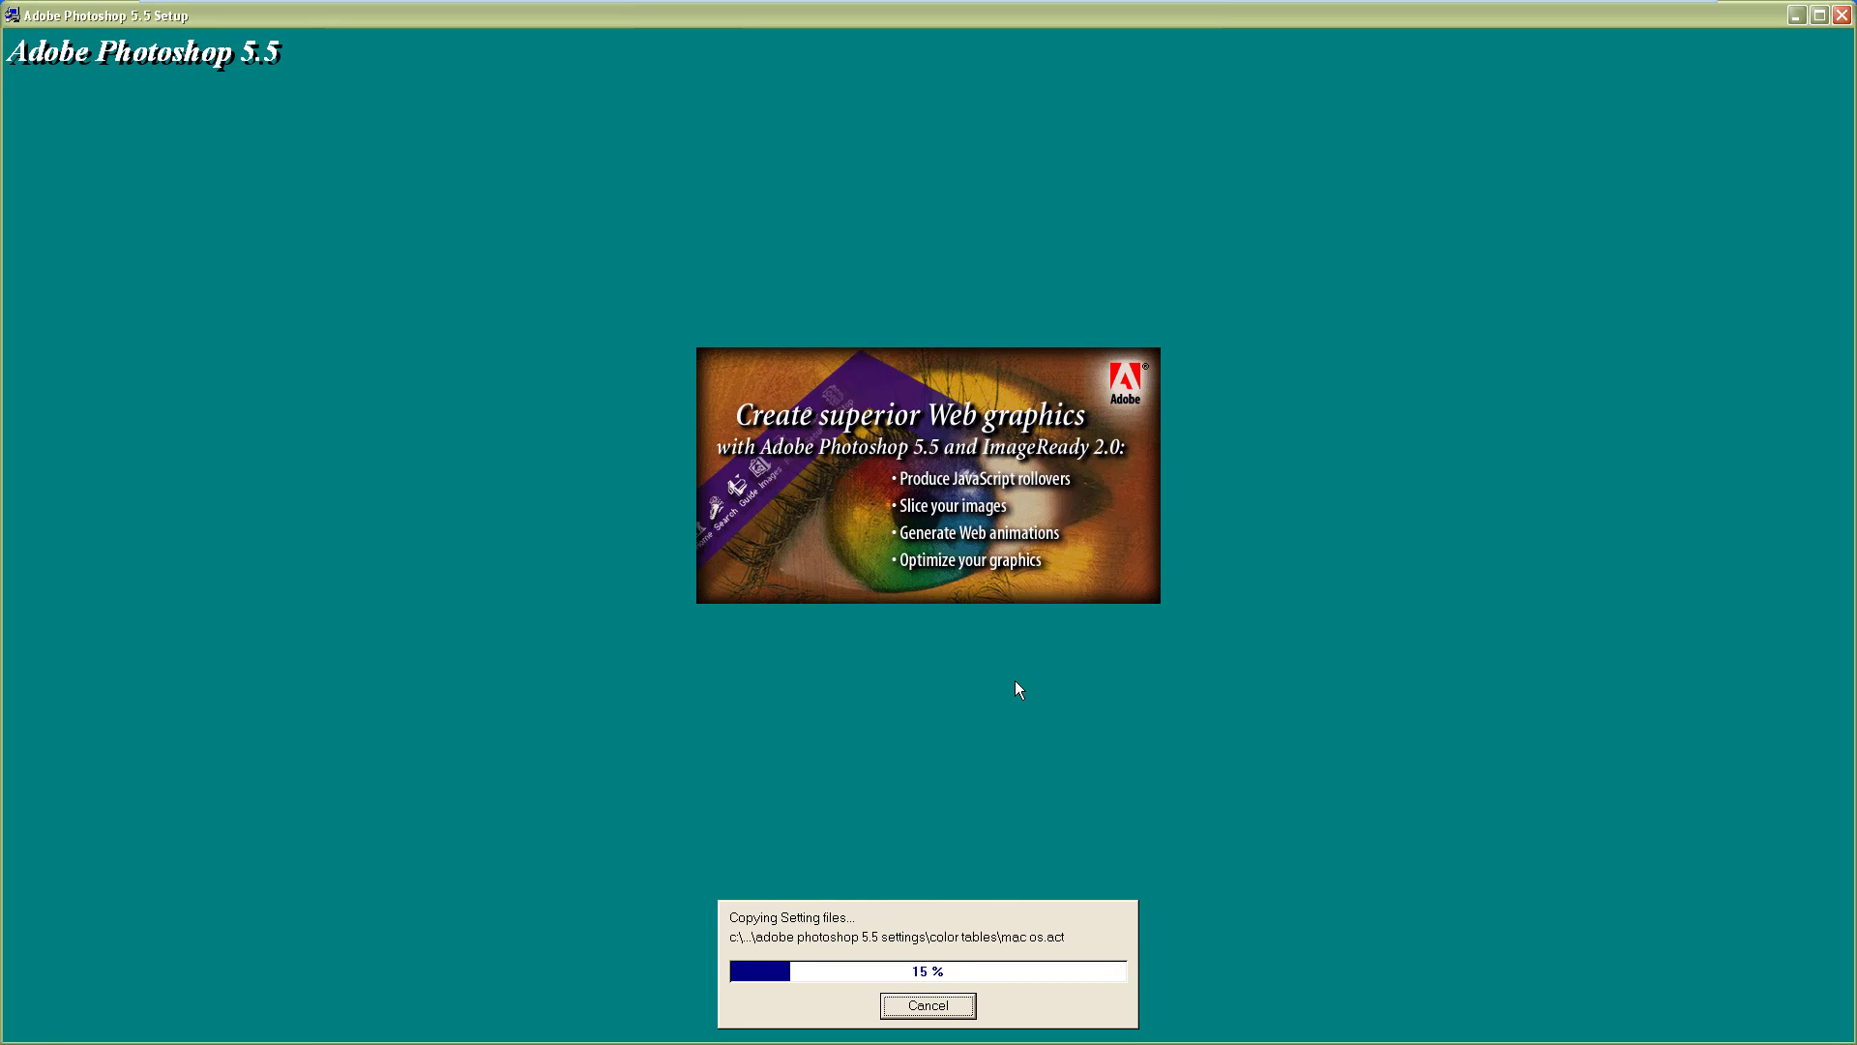